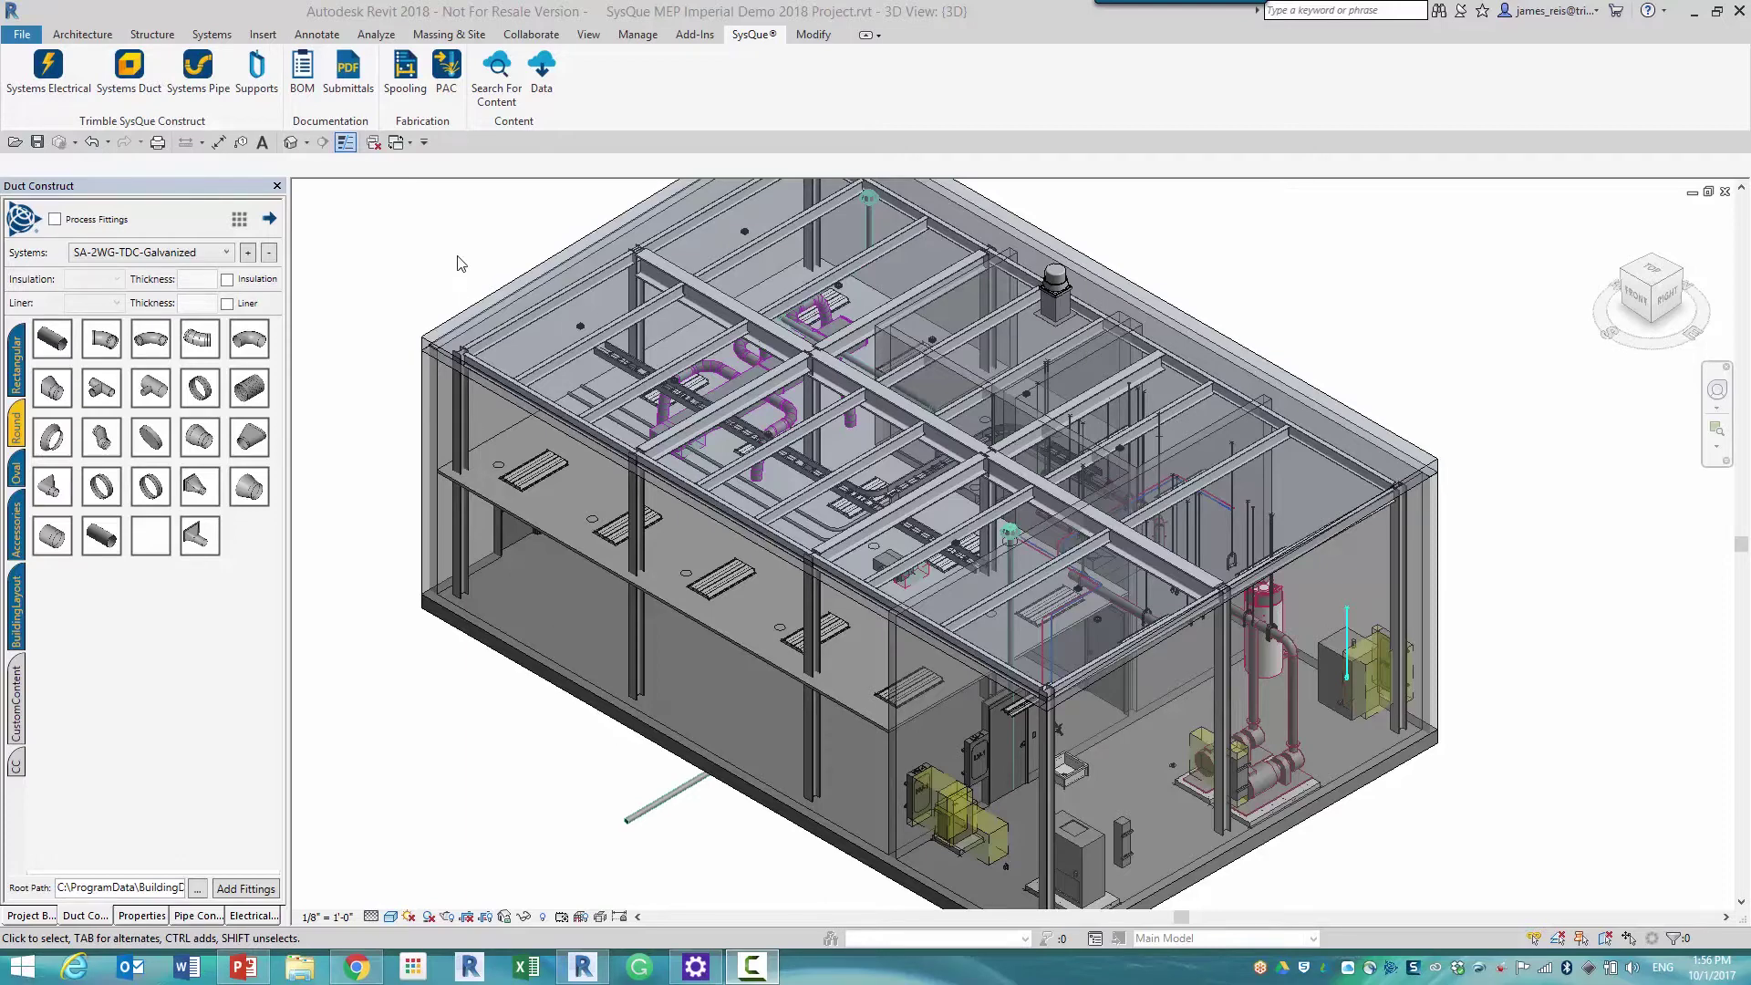
- Open SysQue's Search For Content manufacturers library on building-data.net
click(499, 91)
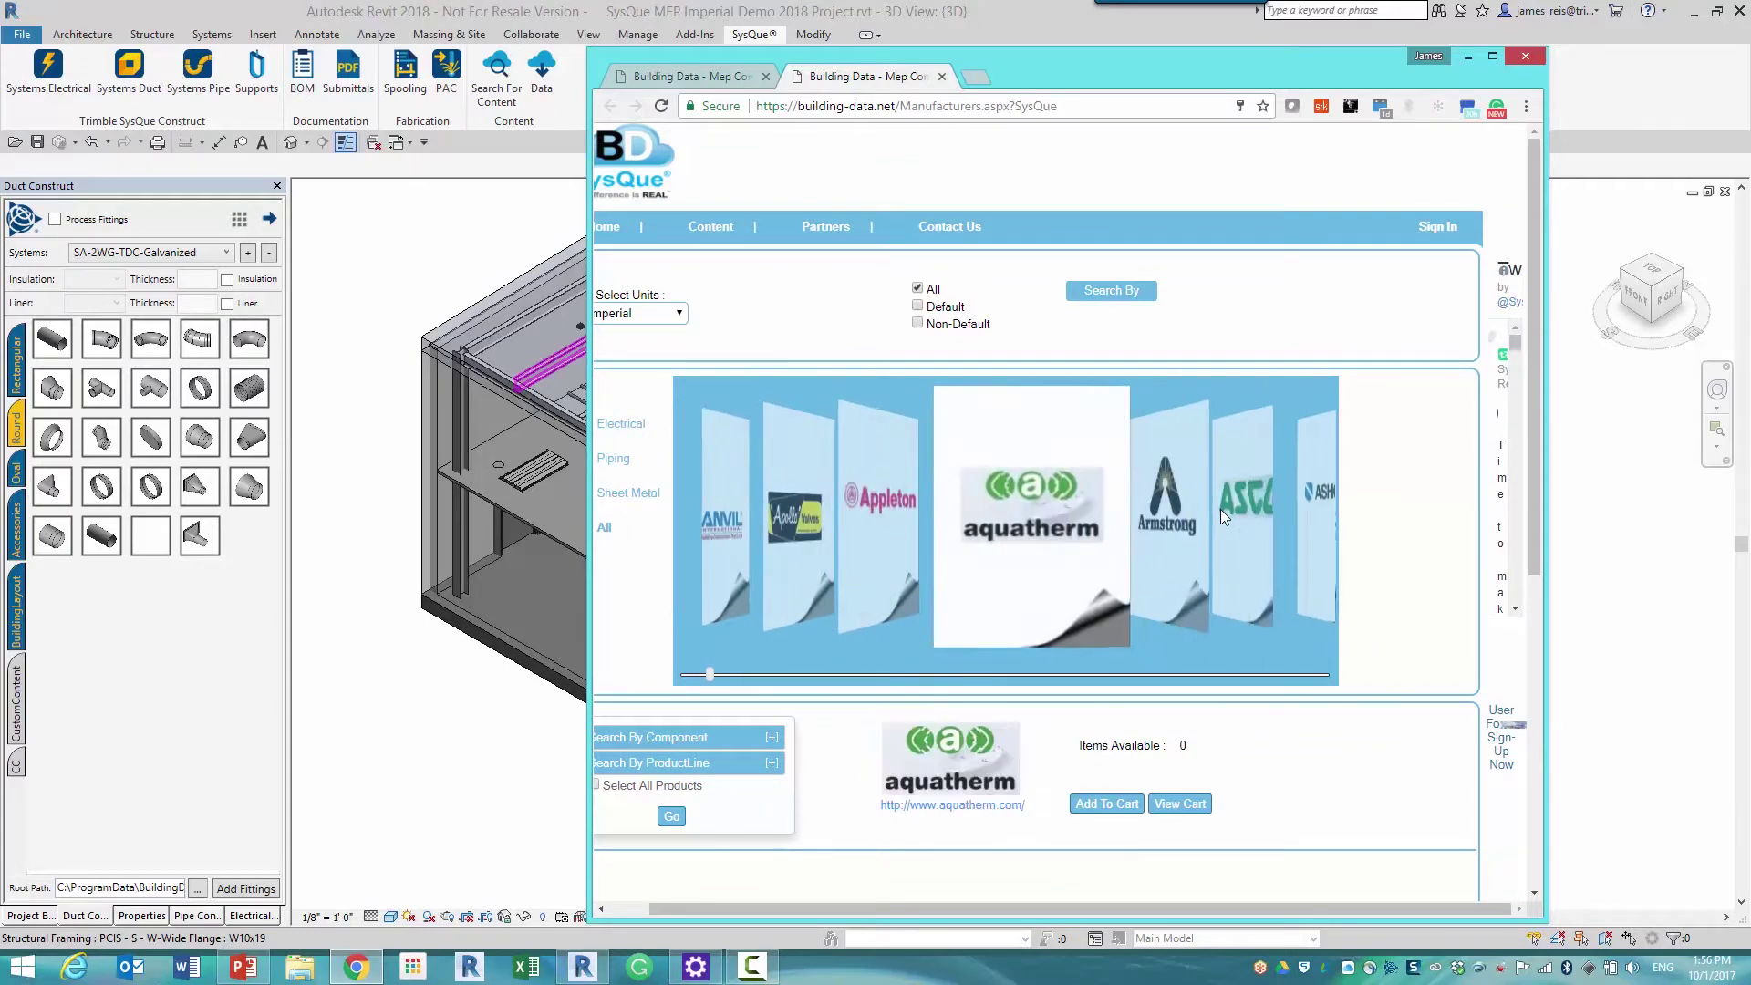
- List all 180 available aquatherm products
scroll(890, 584, down, 2)
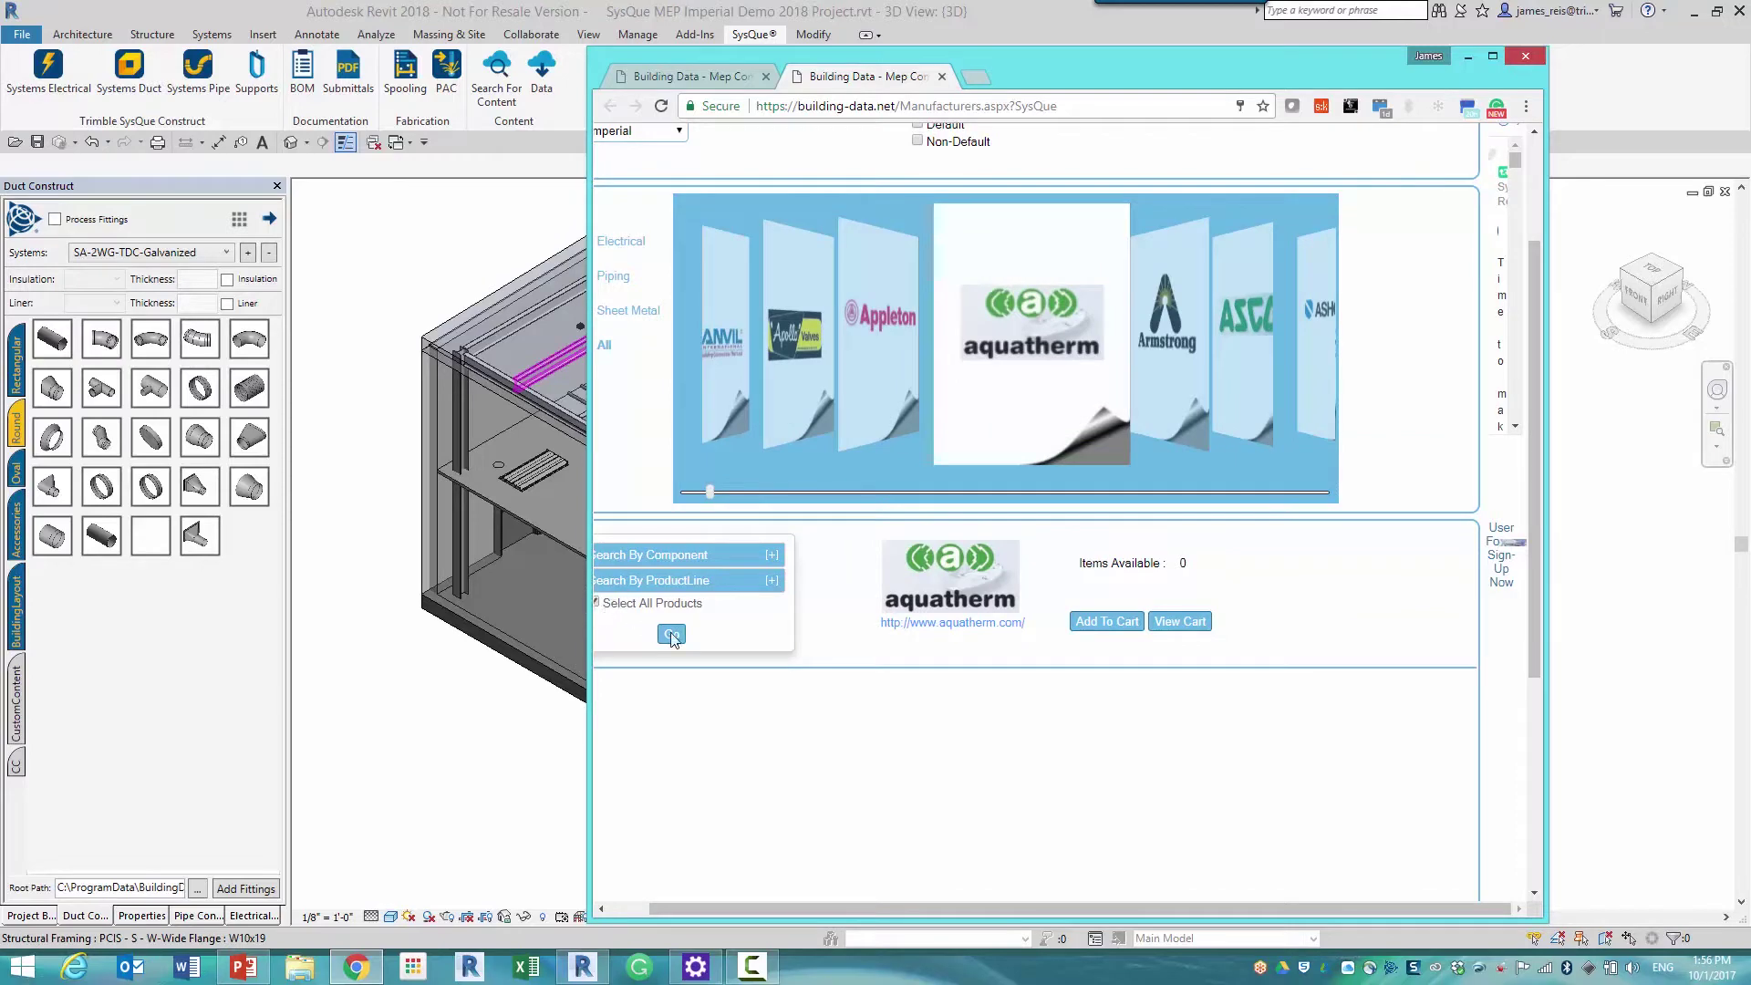
click(670, 634)
scroll(672, 637, down, 4)
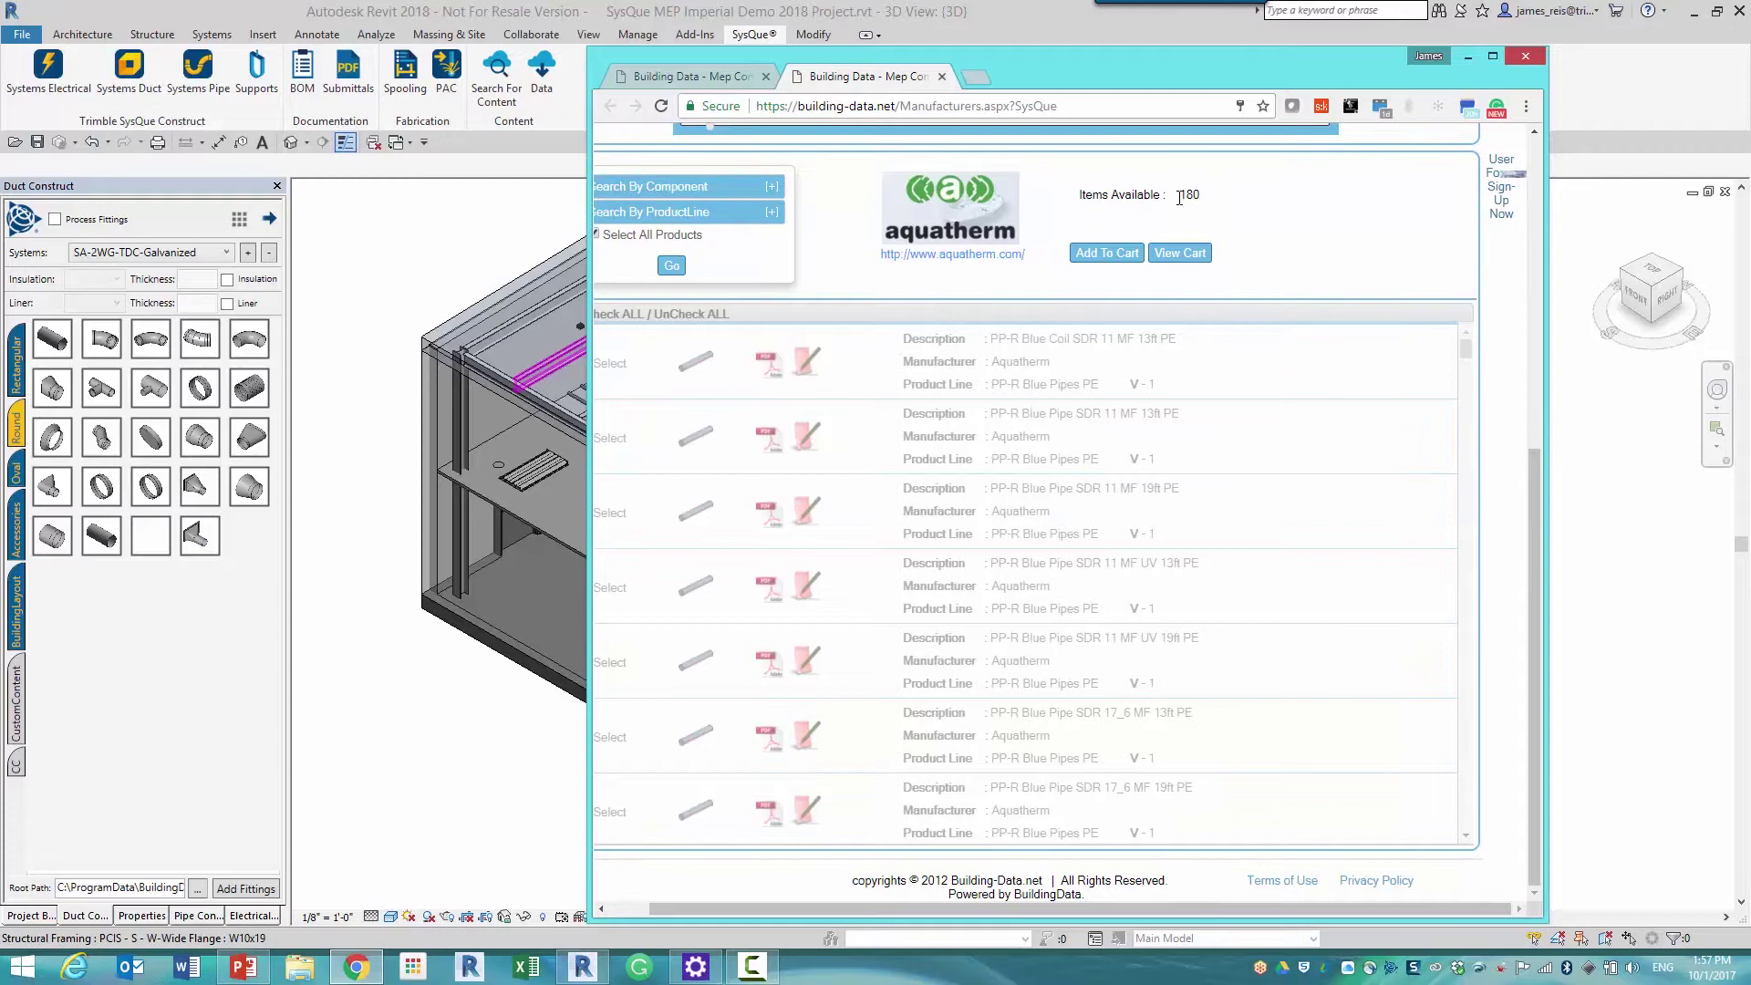
scroll(1067, 492, up, 6)
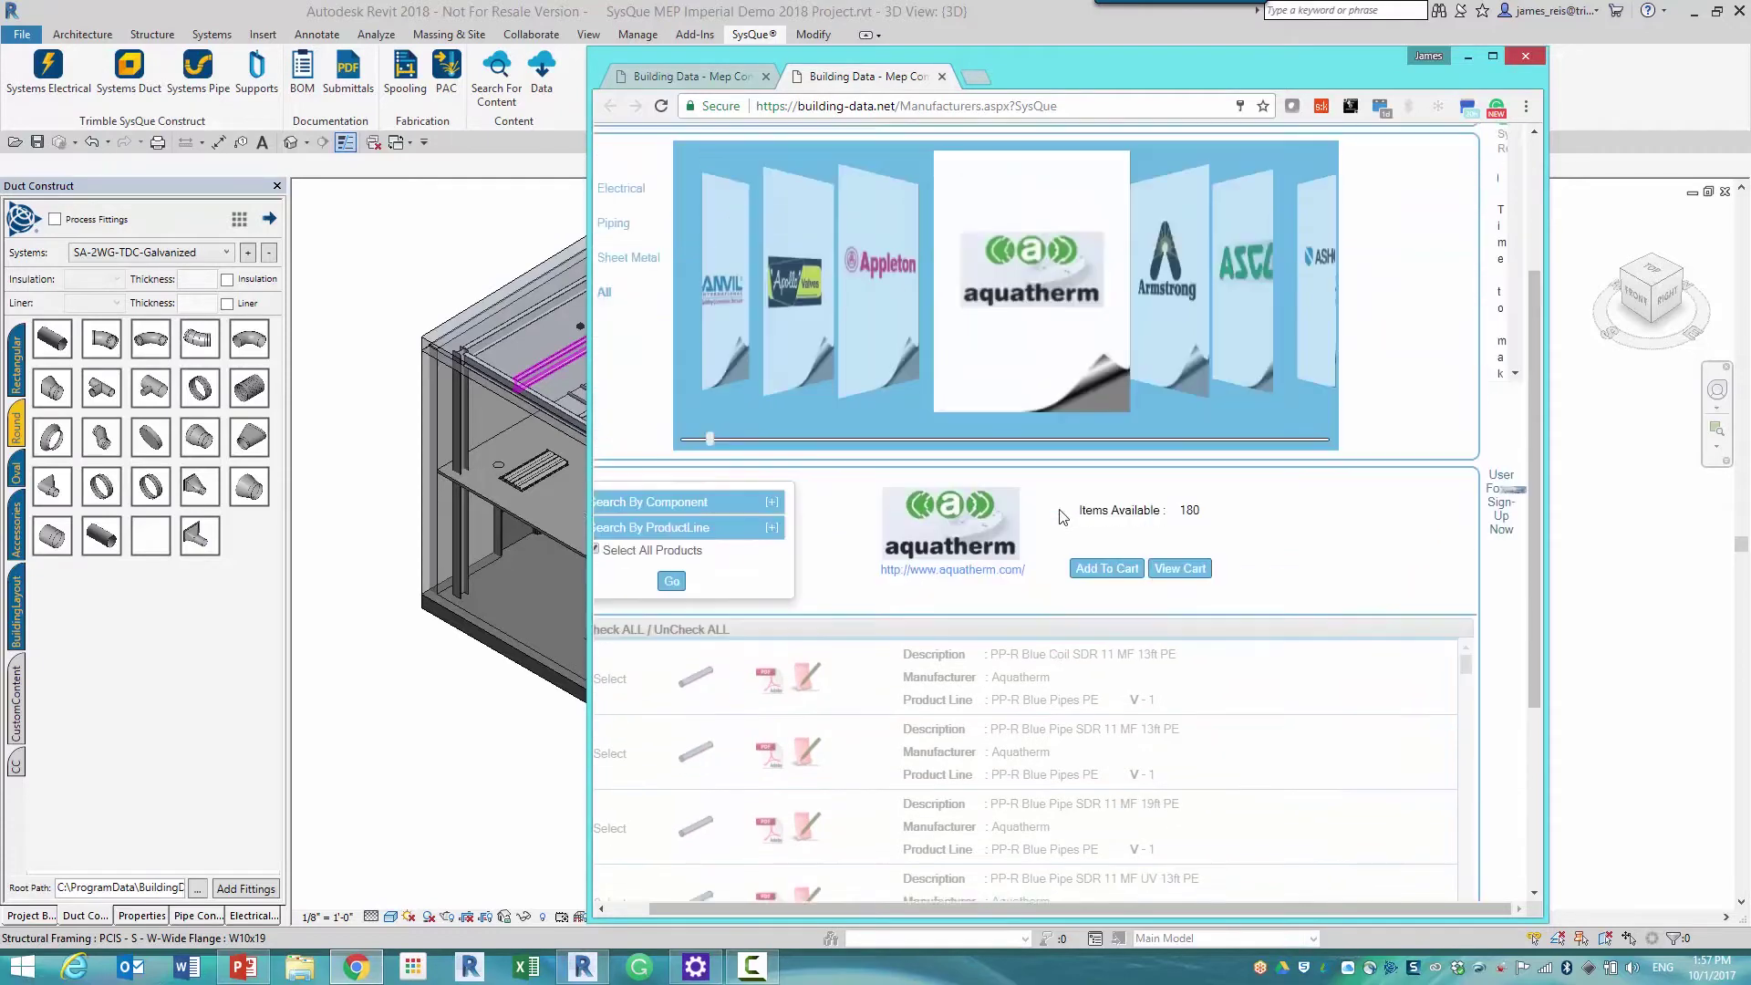
- Browse the manufacturer carousel from Armstrong on to Belimo
click(1175, 542)
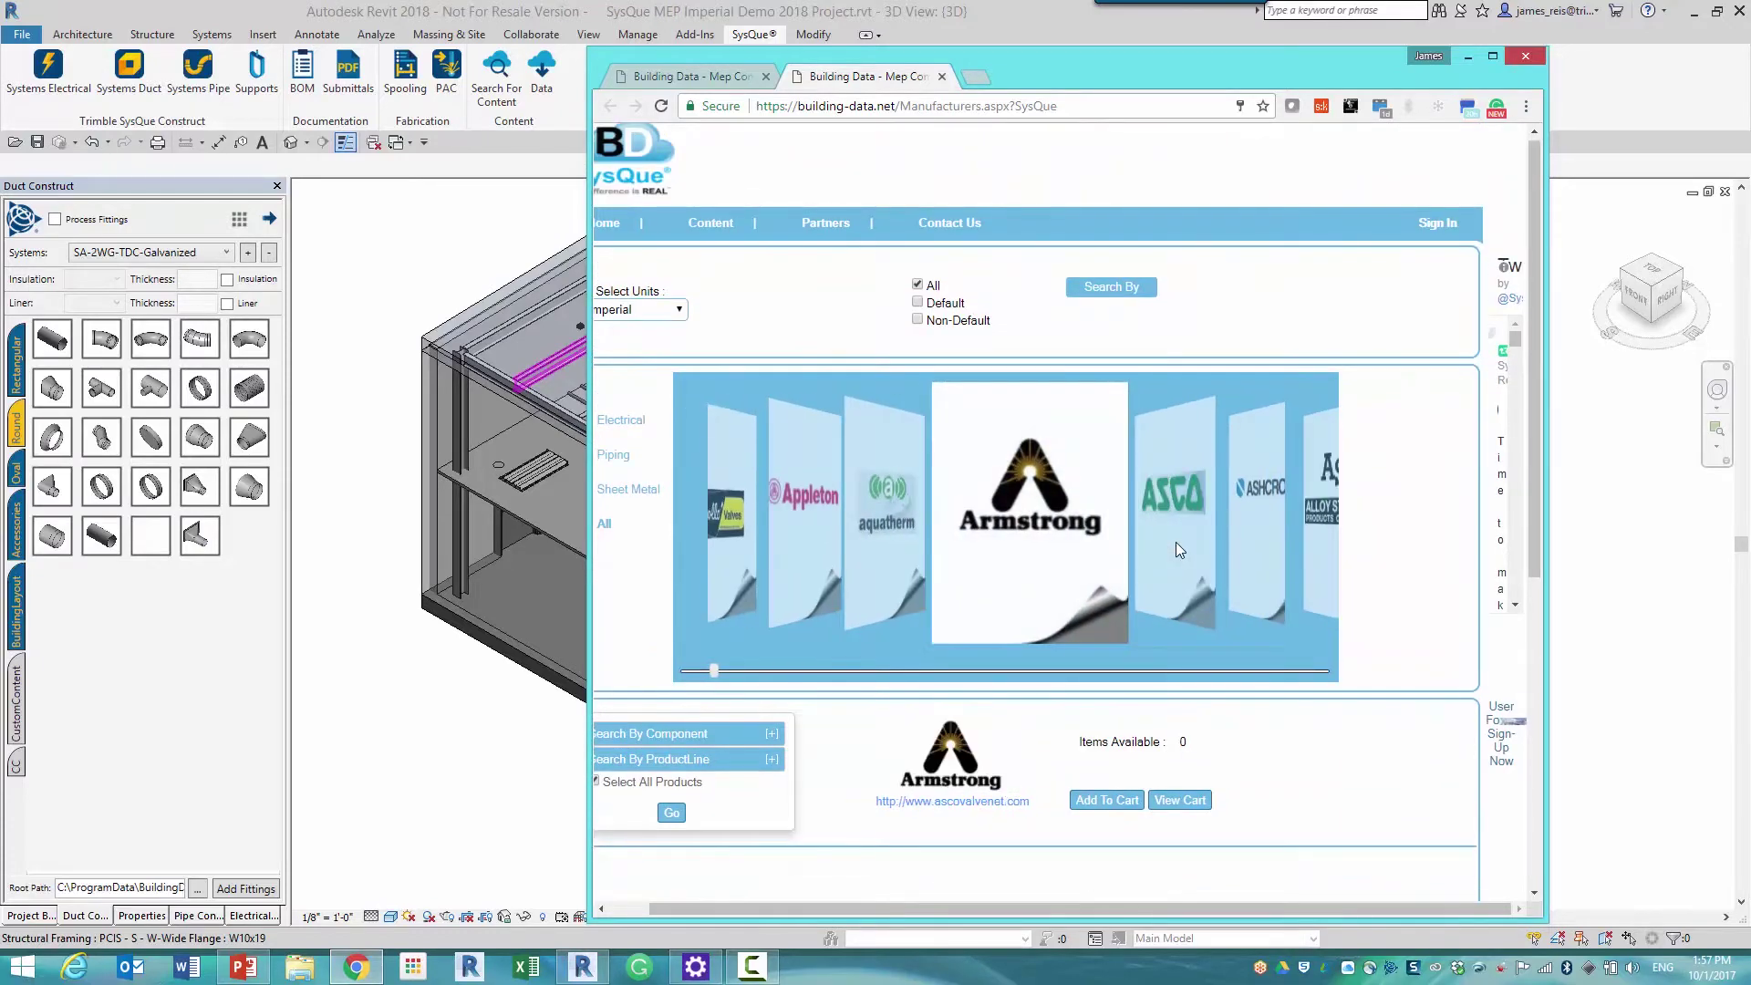
click(1174, 541)
click(1174, 542)
click(1174, 542)
click(1174, 541)
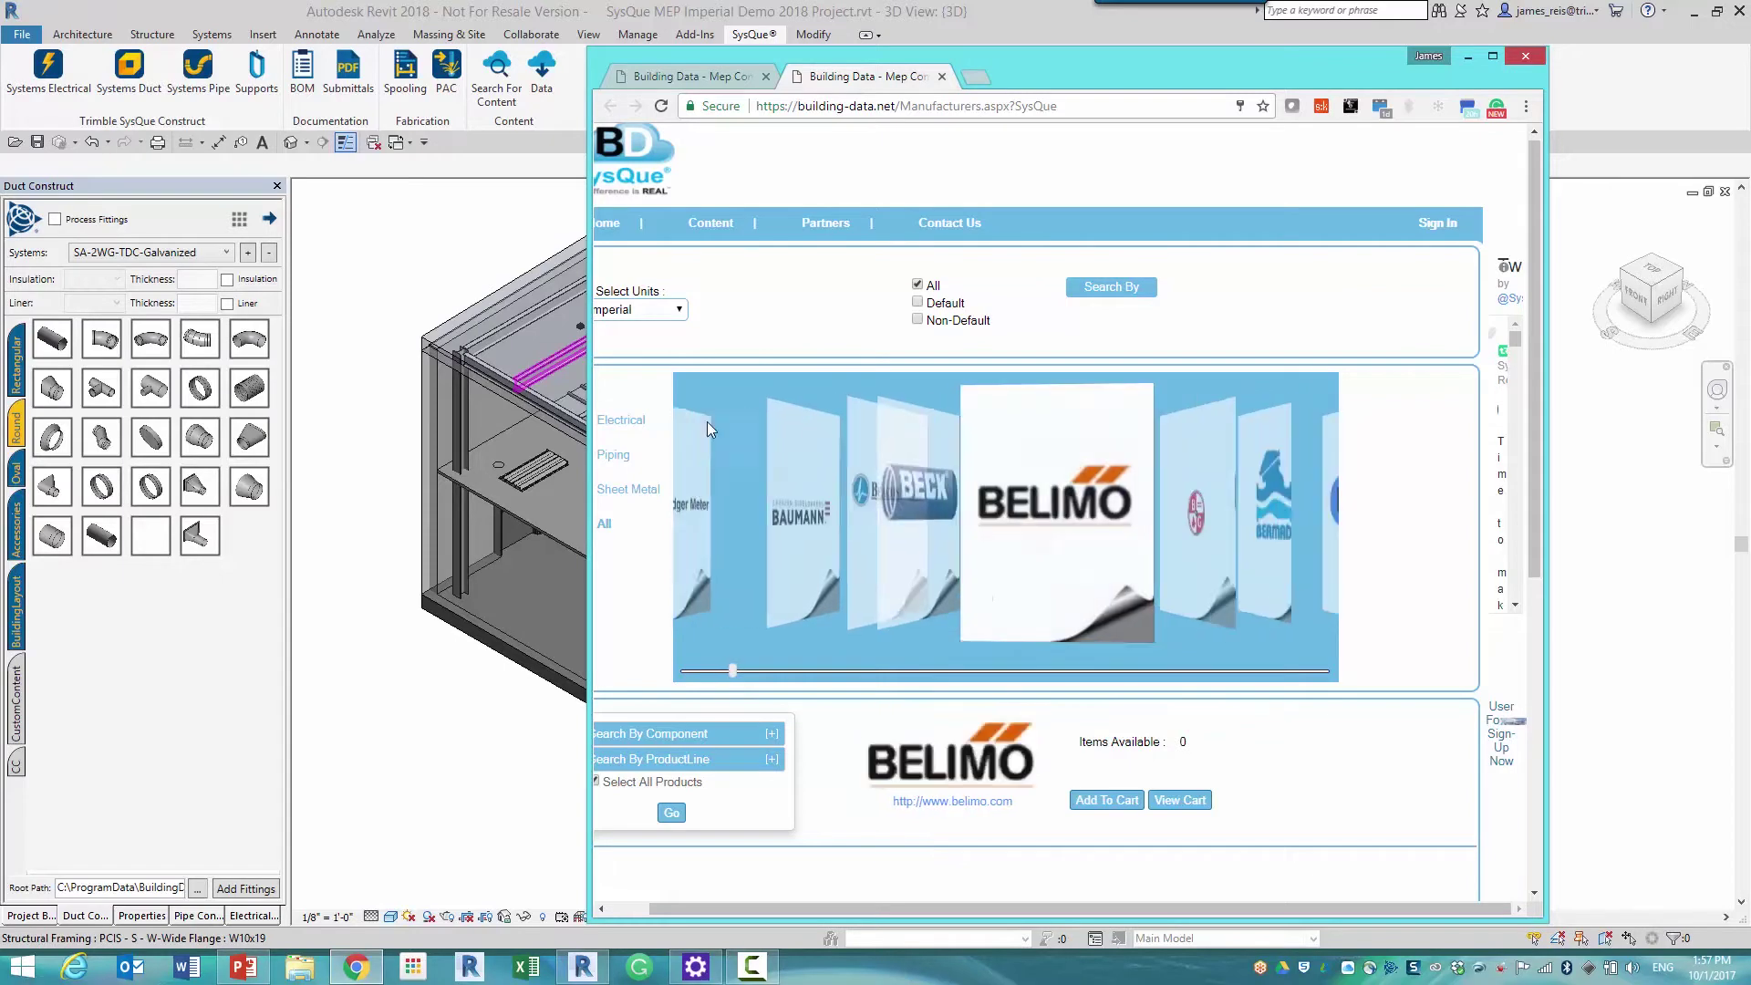
click(381, 290)
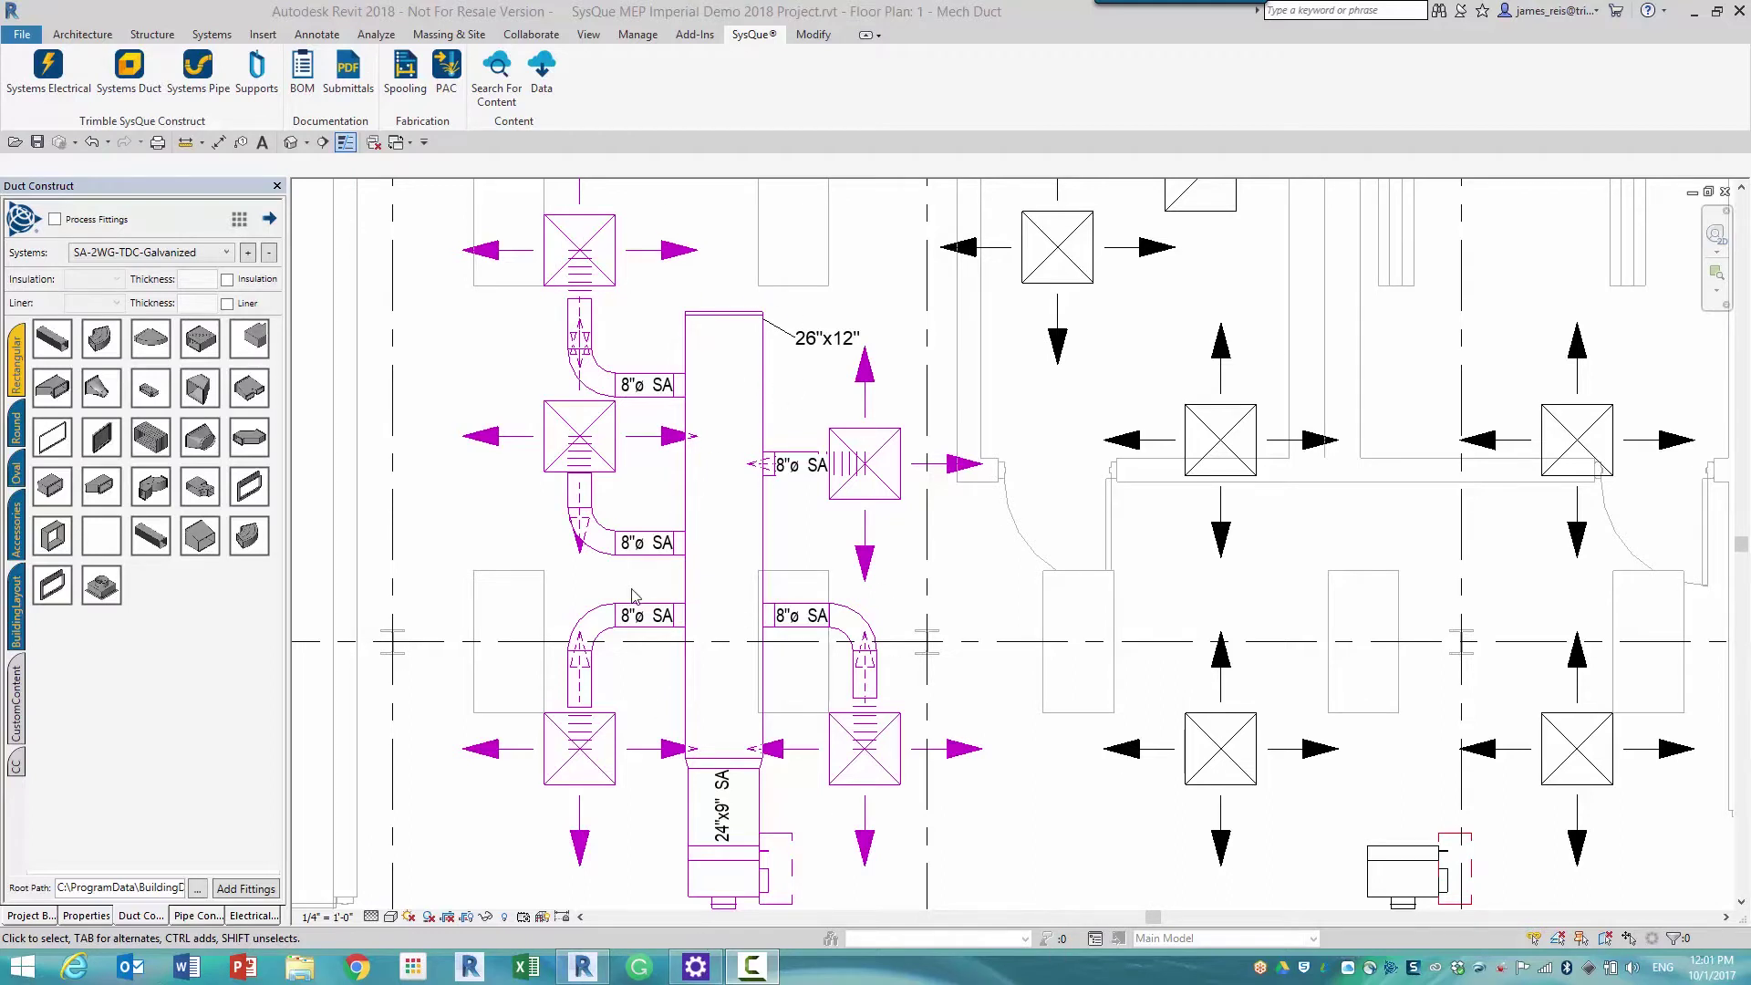
- Set the lower-left supply diffuser's Flow to 600 CFM in Properties
click(743, 898)
click(87, 915)
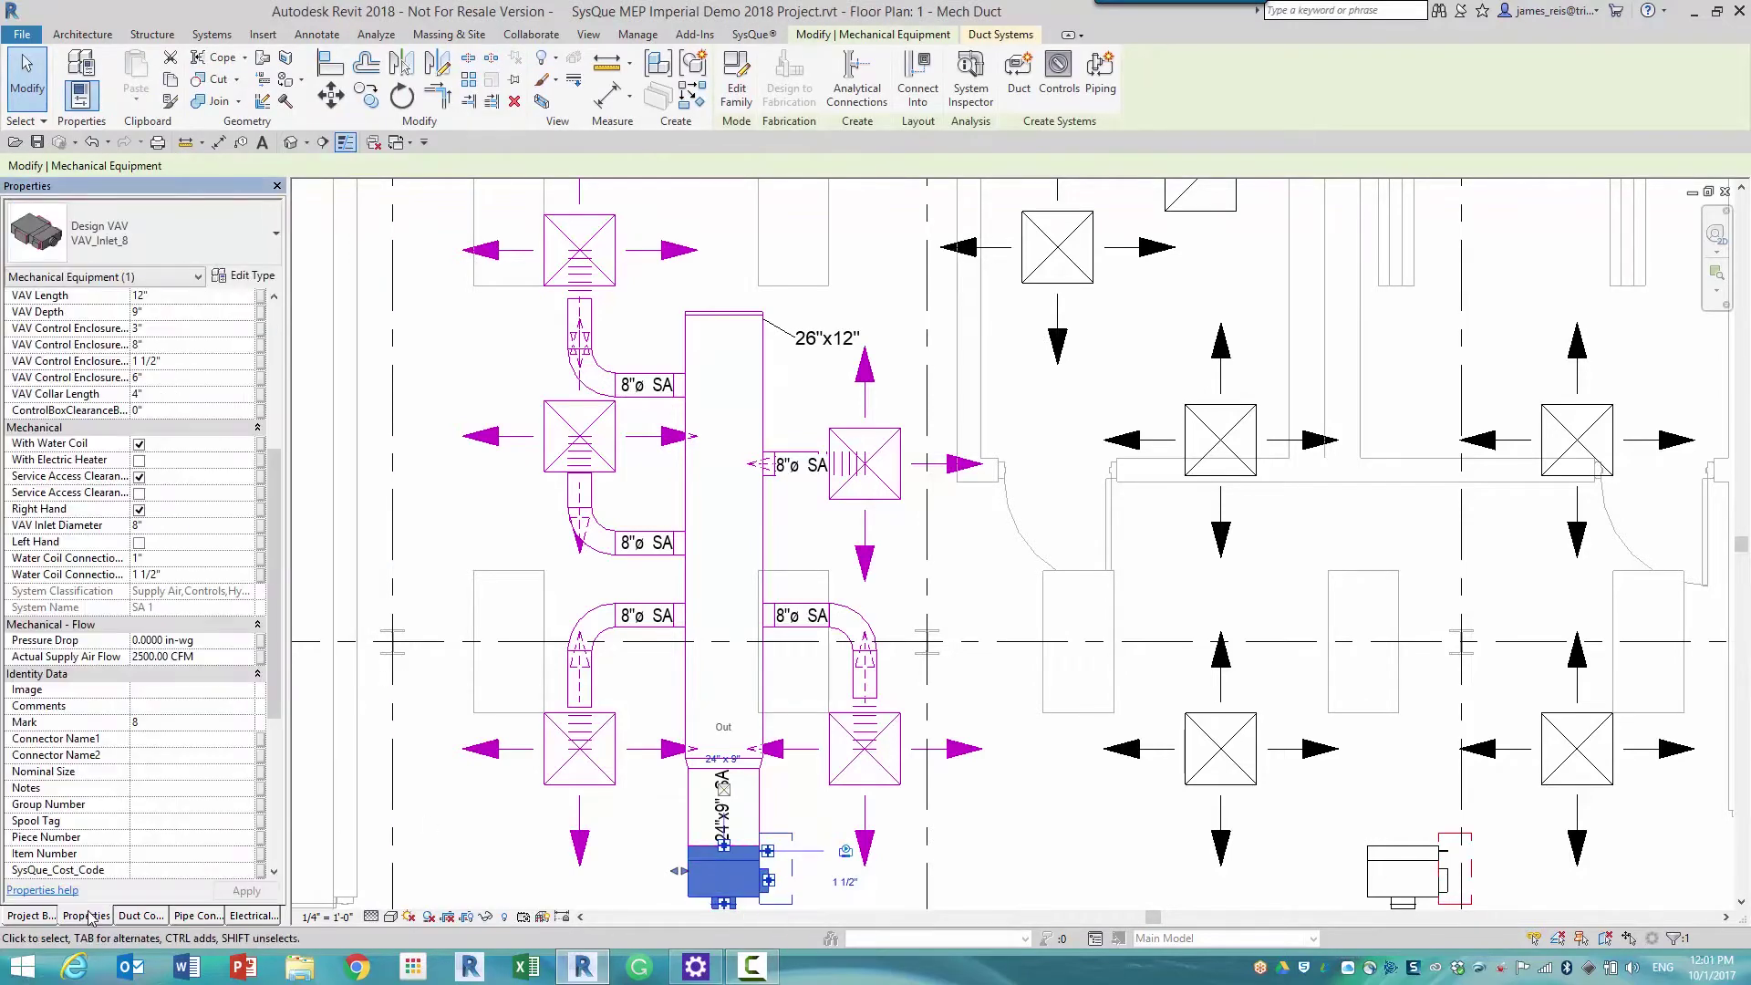
click(613, 724)
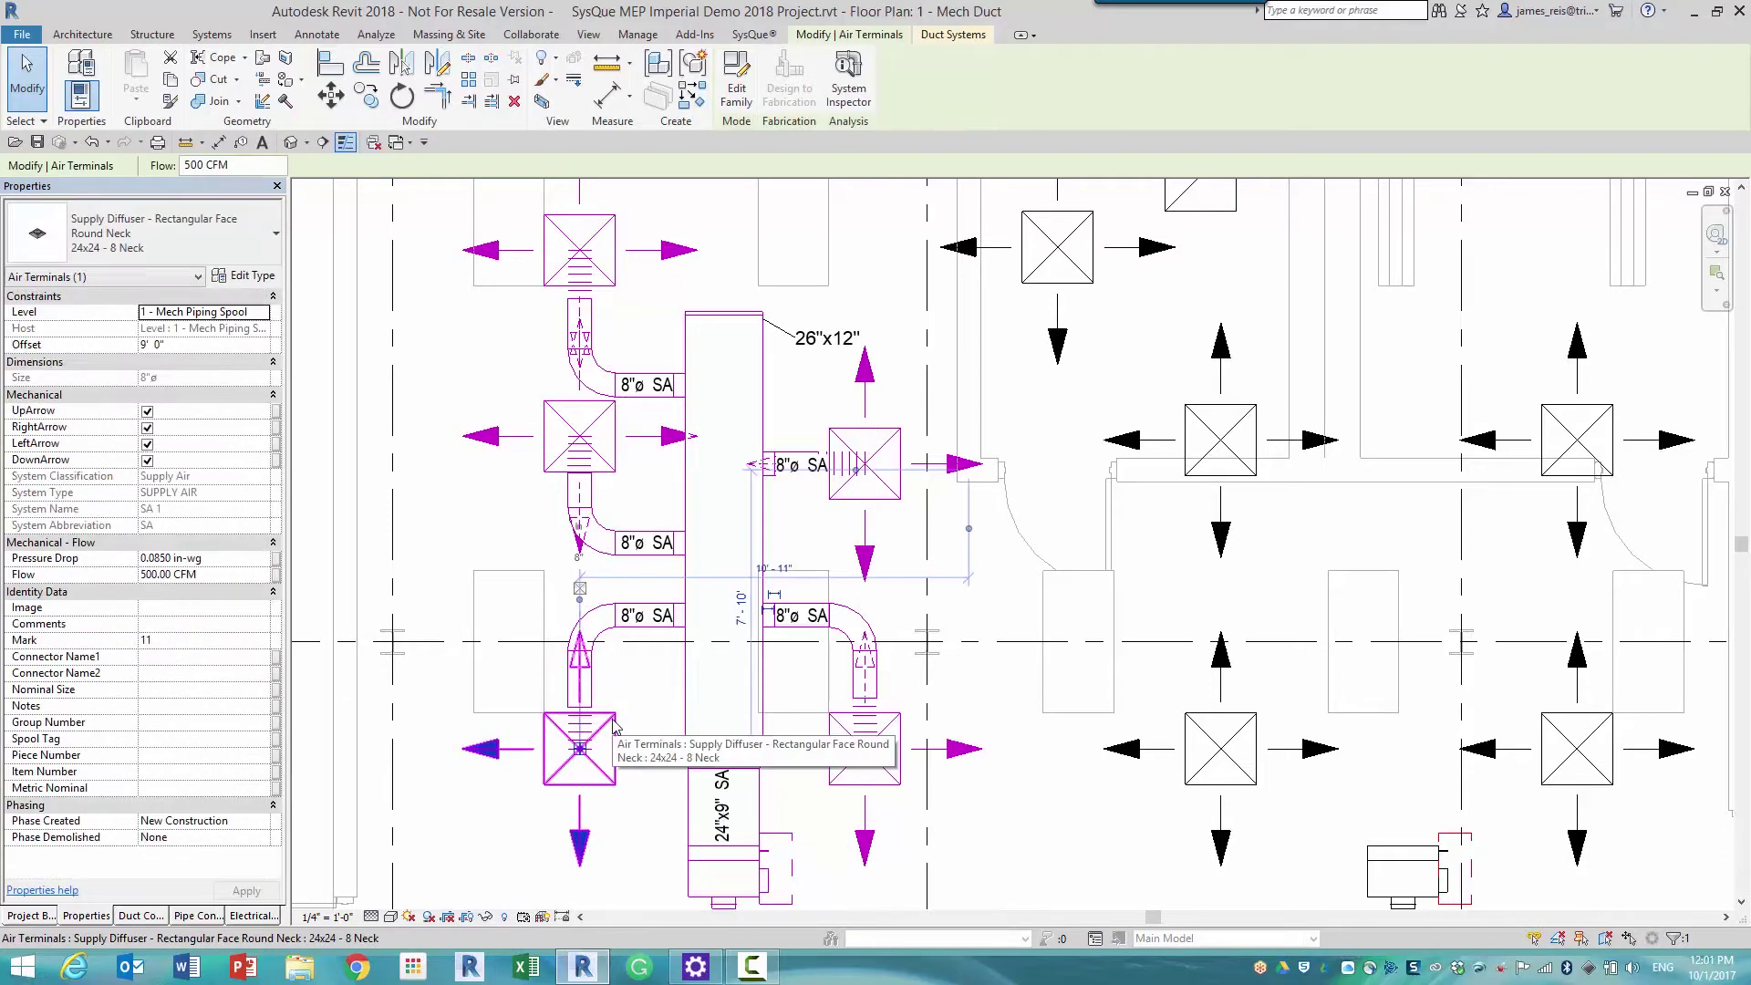
click(206, 575)
text(6)
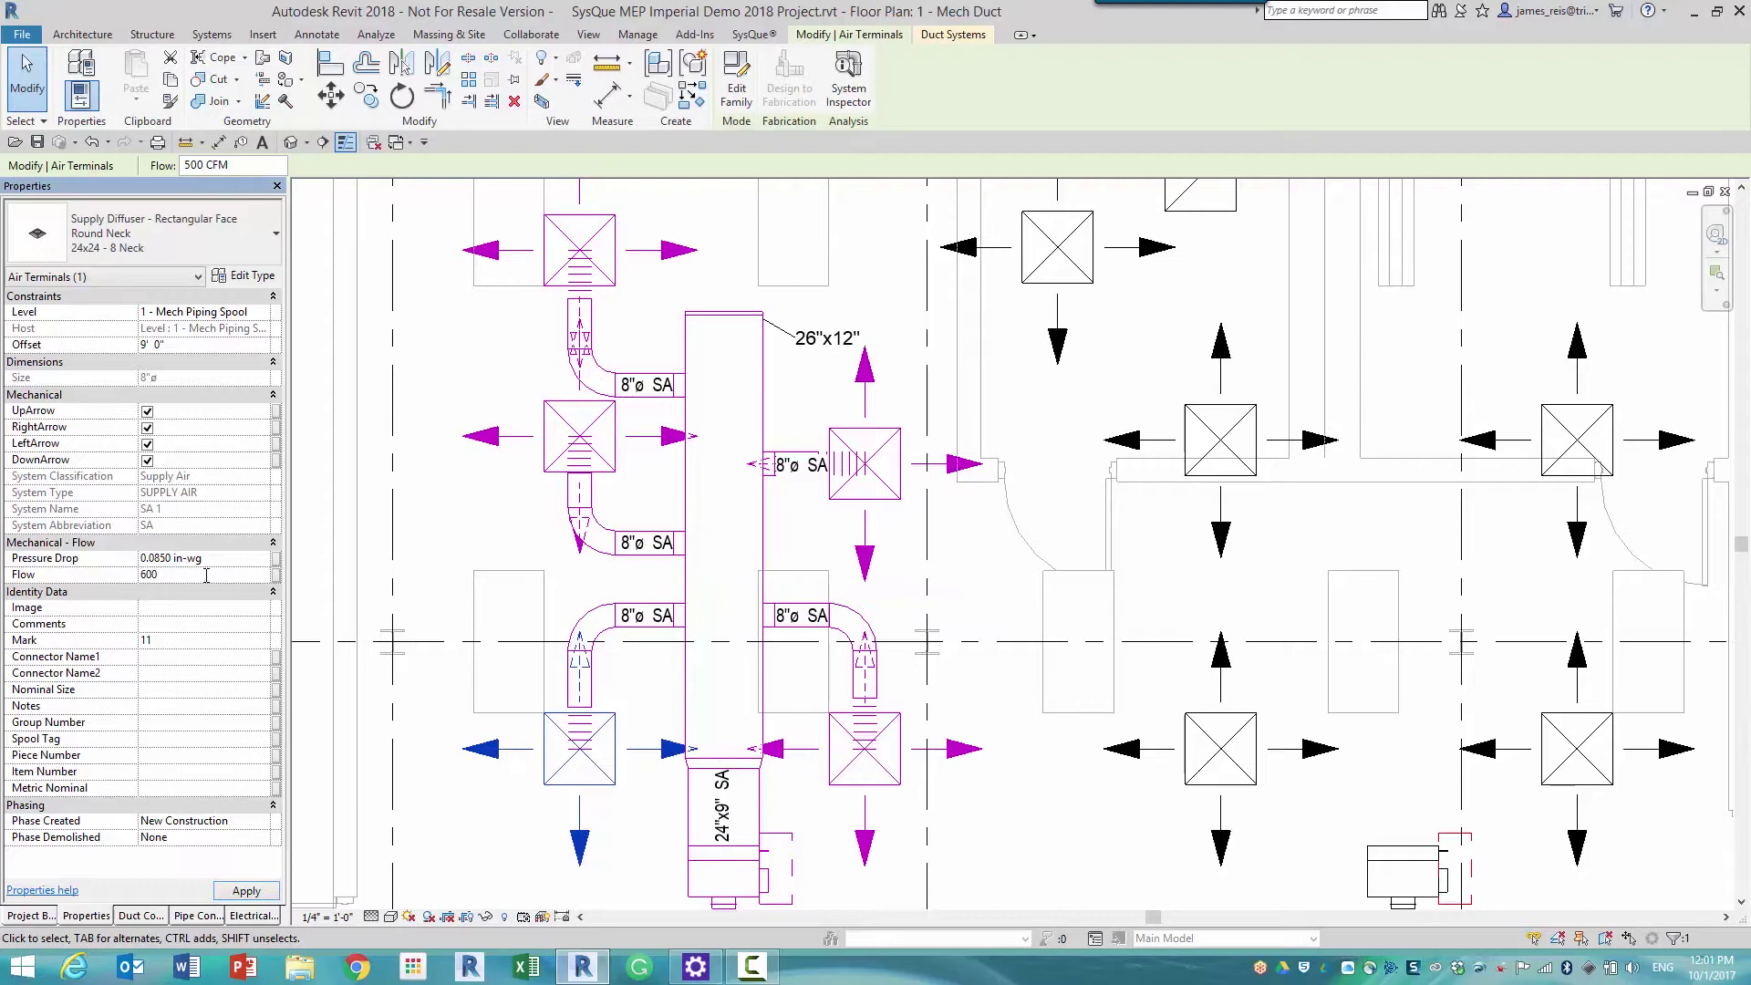
text(00)
key(Return)
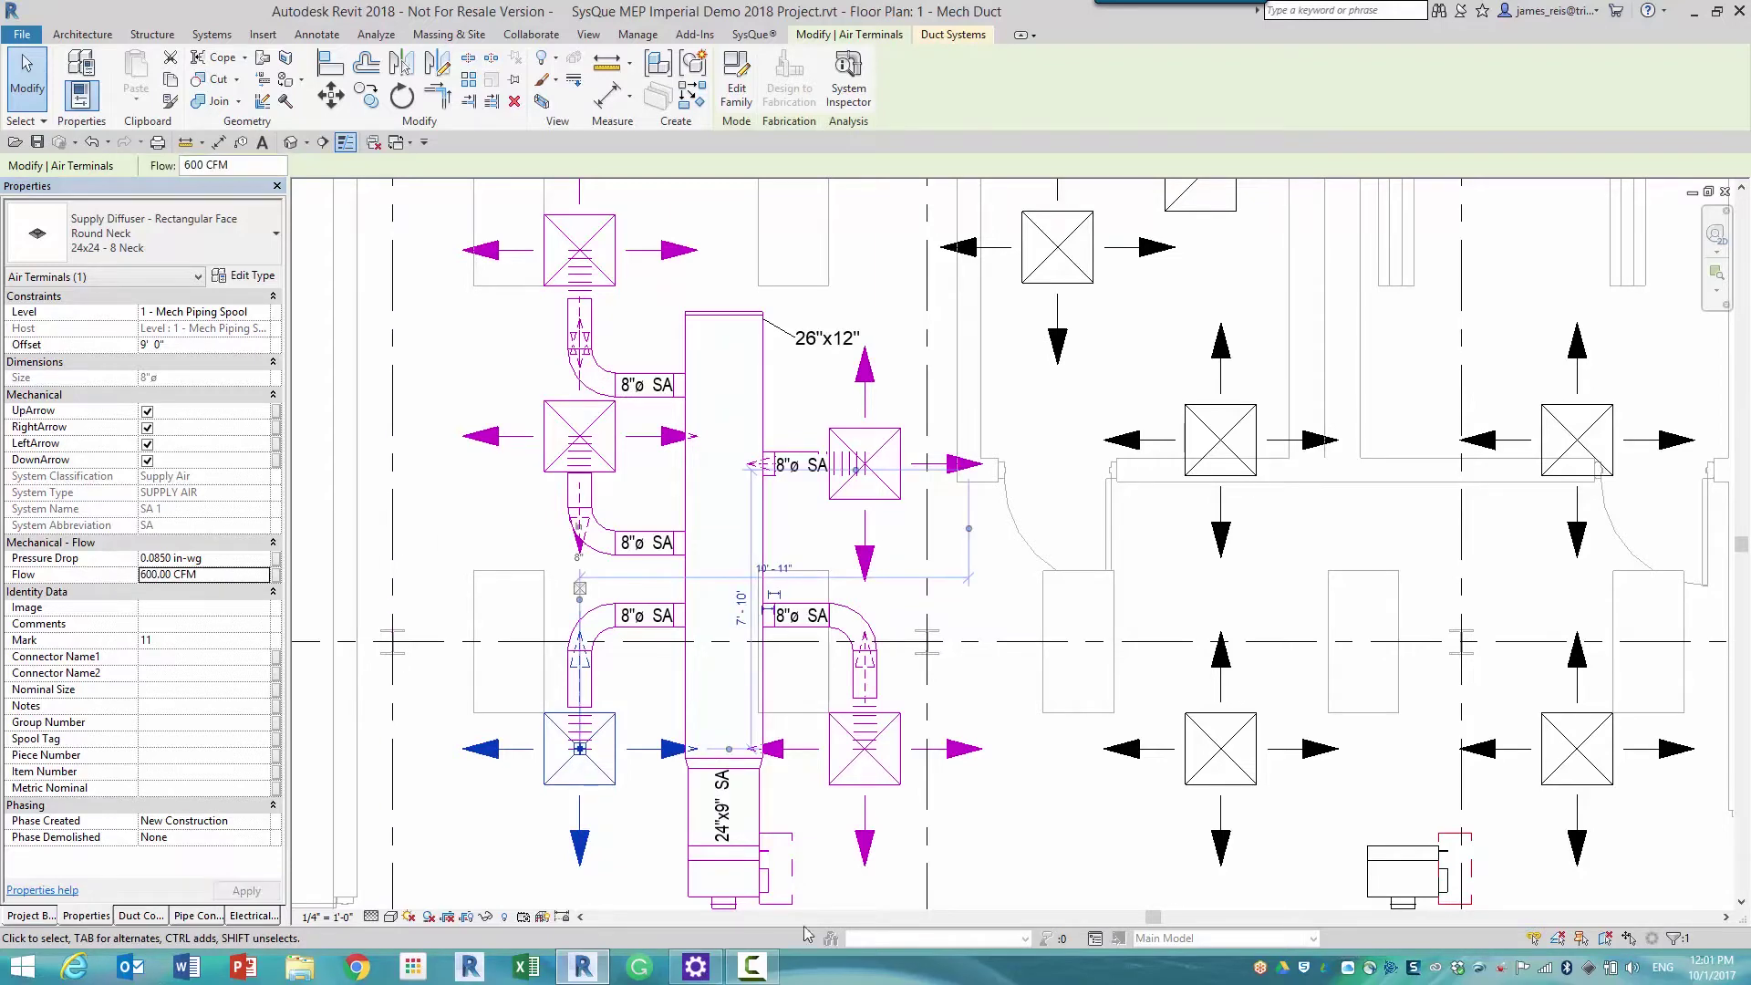
- Select the VAV box to confirm its 2600 CFM supply air flow
click(760, 876)
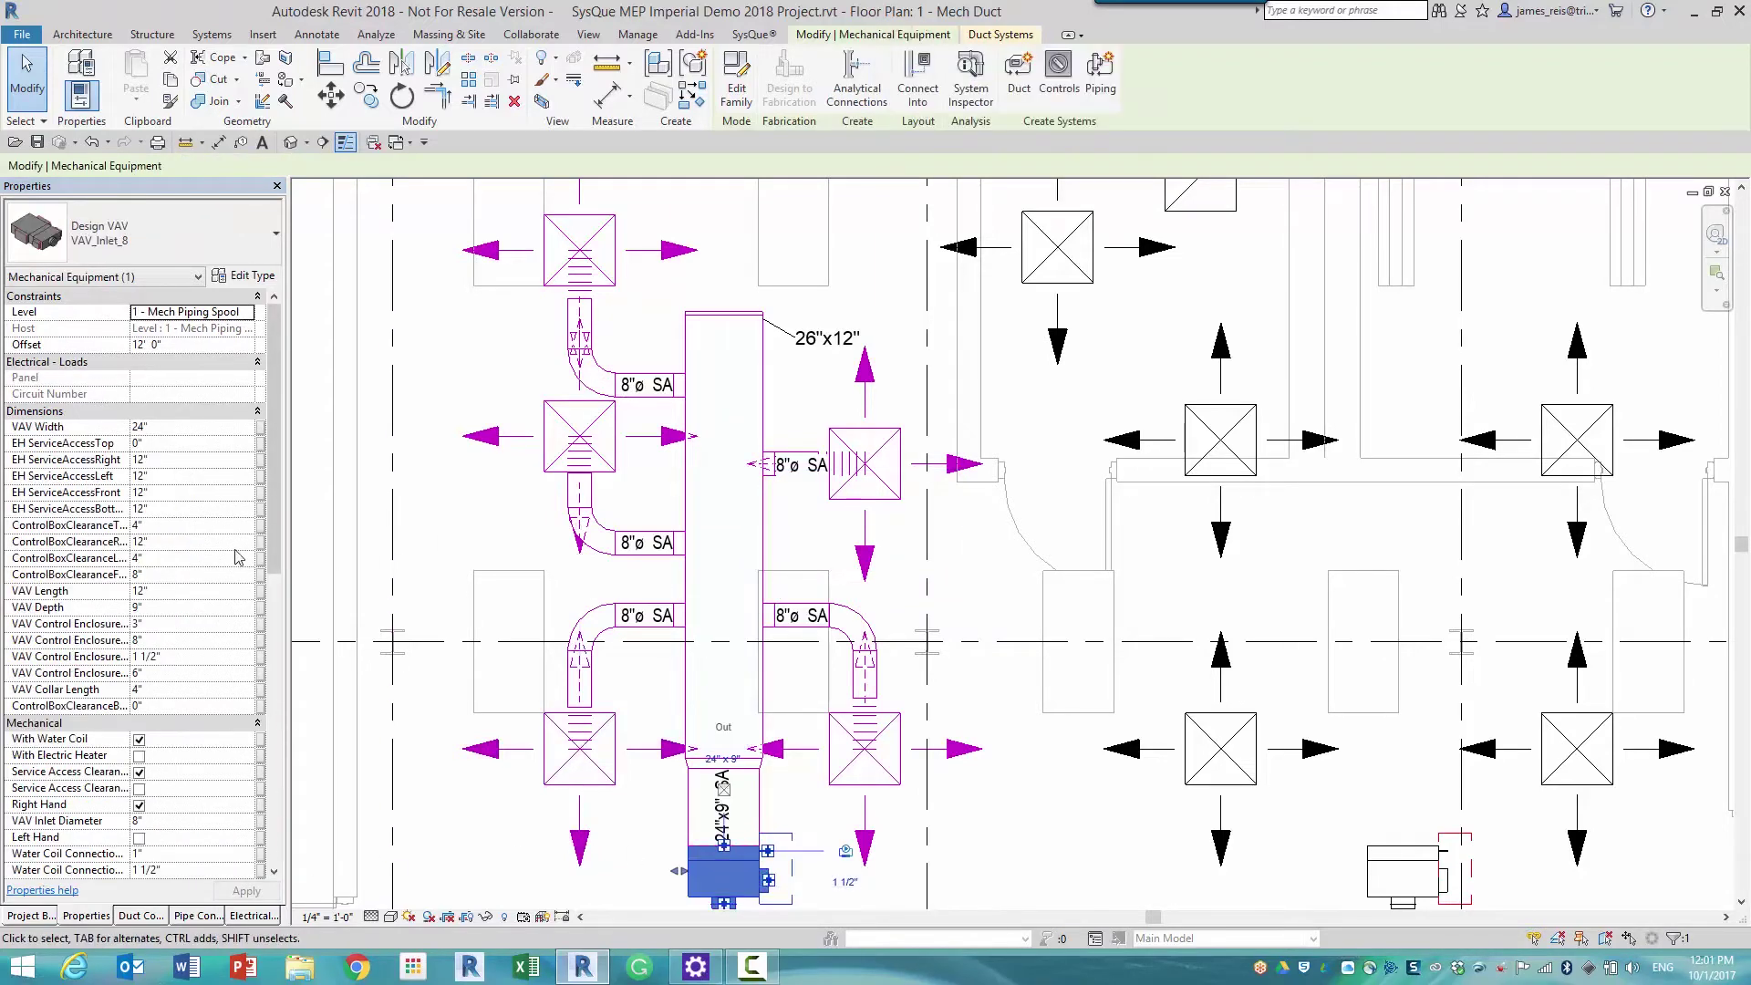
drag(283, 536, 282, 679)
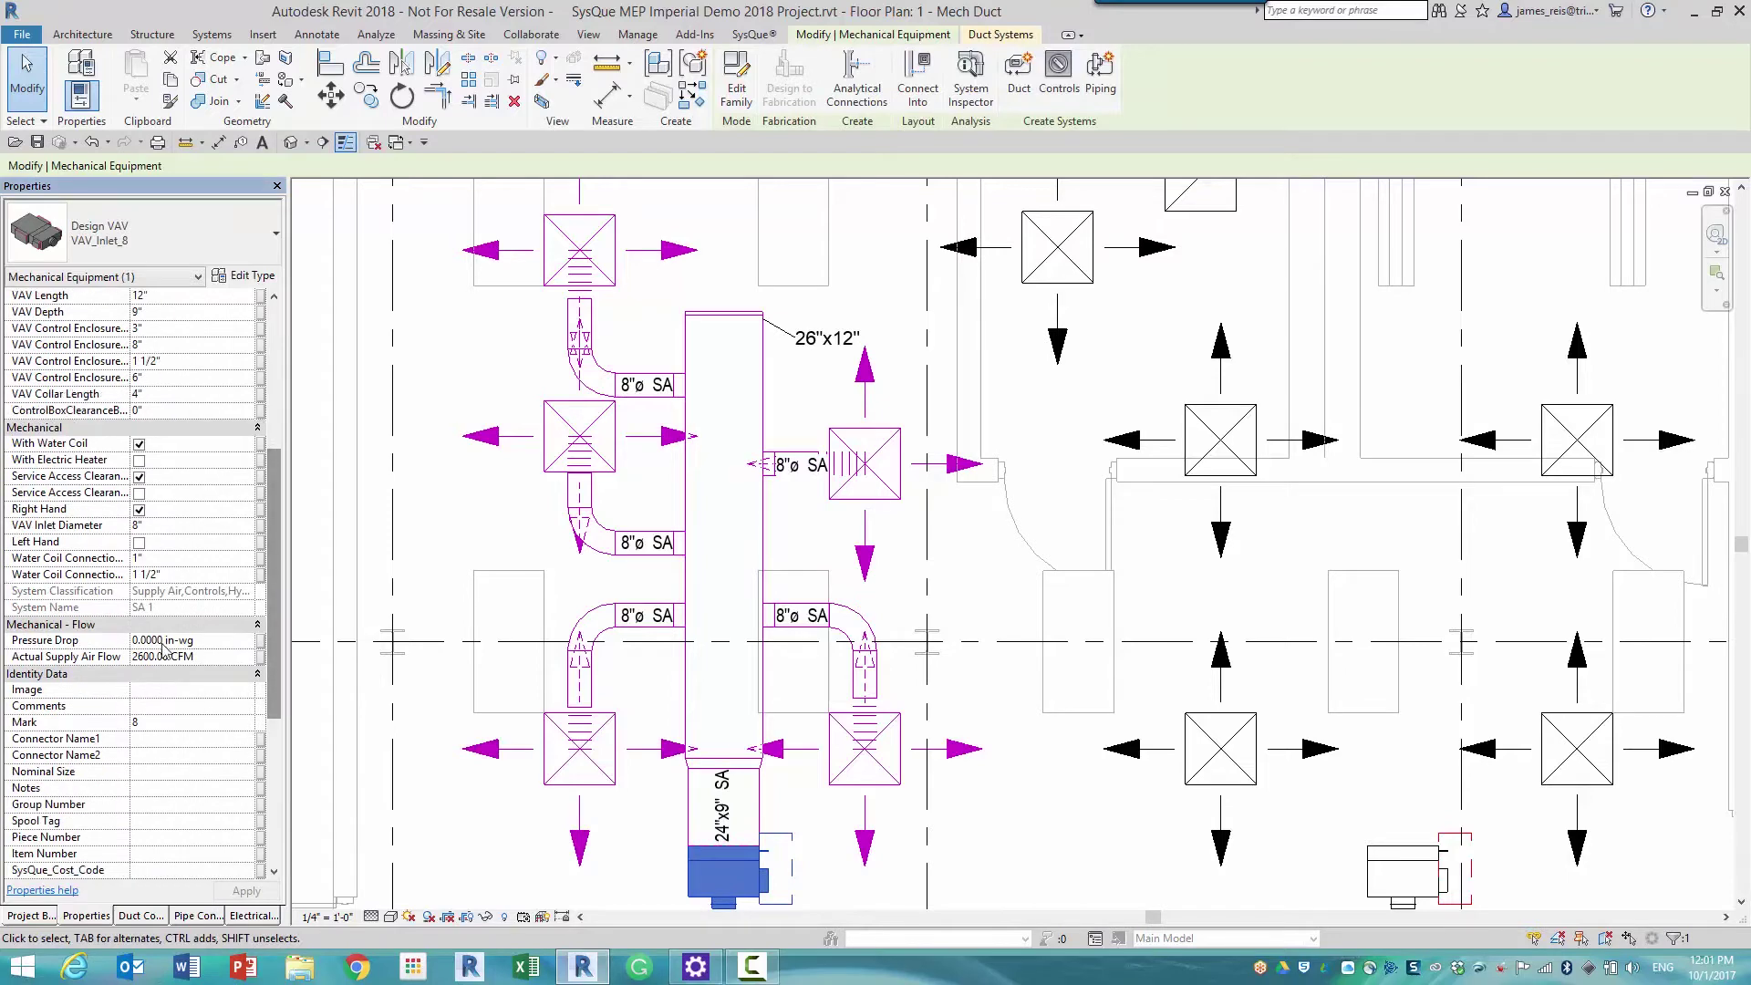
click(31, 916)
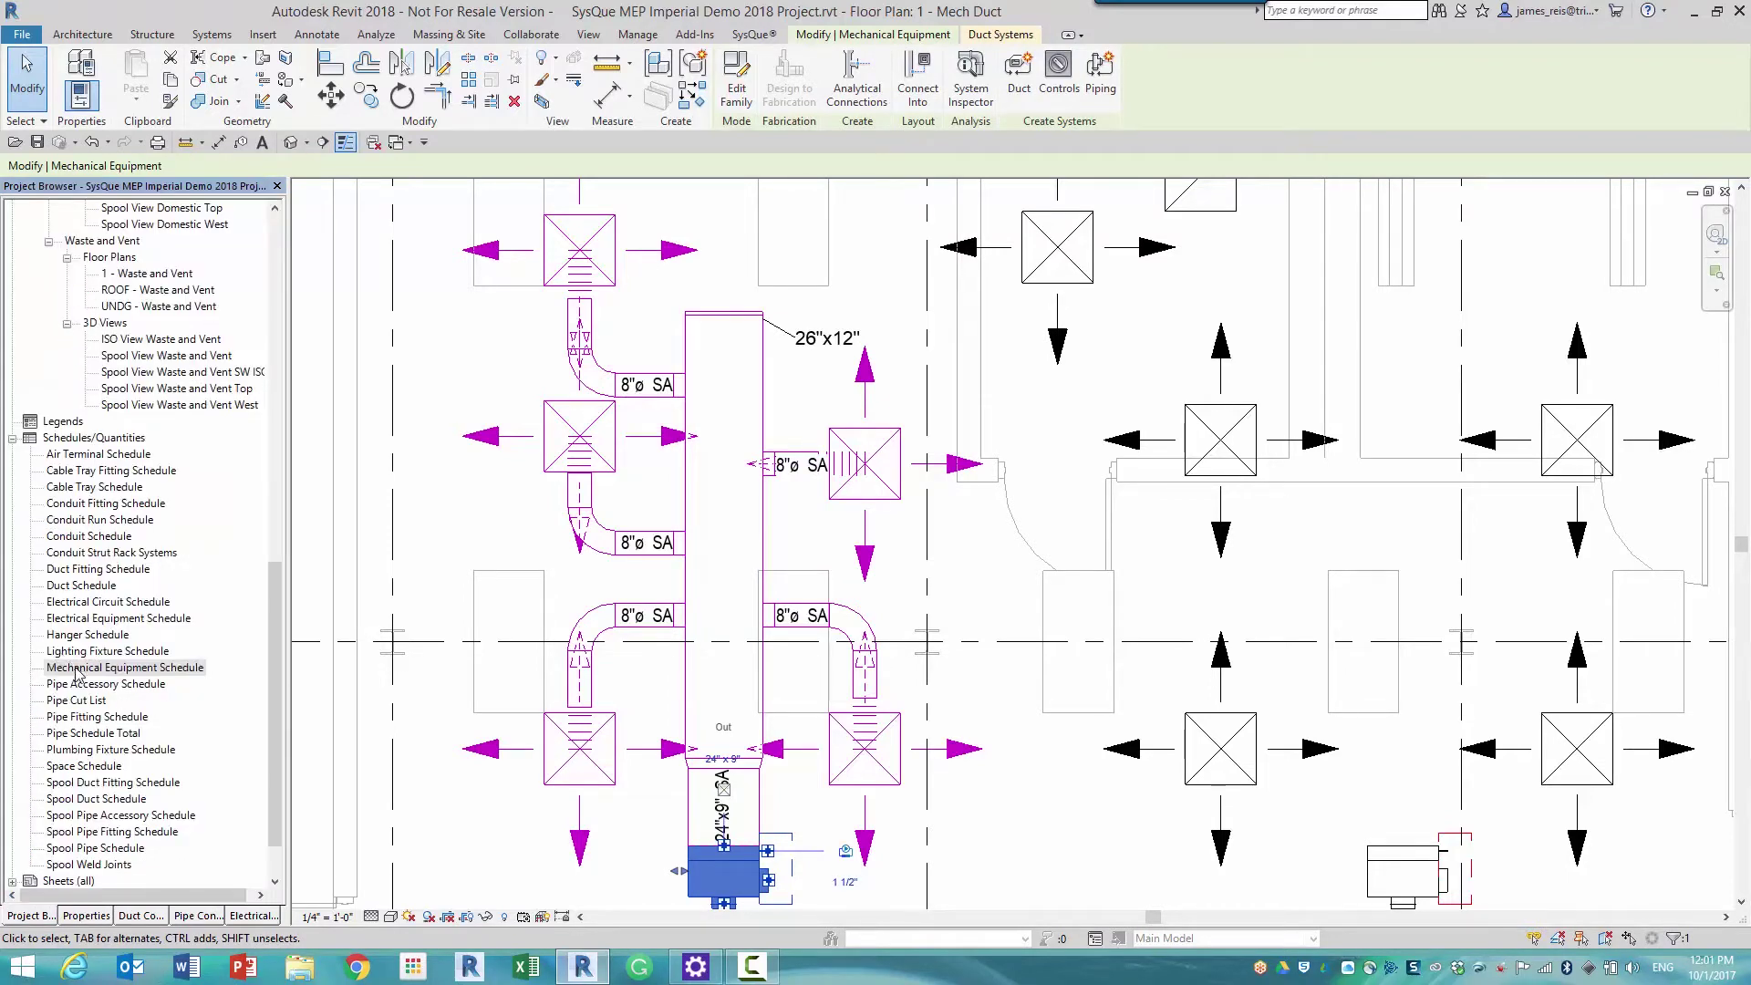
- Change the diffuser's 600 CFM Flow cell to 750 in the Air Terminal Schedule
double_click(80, 455)
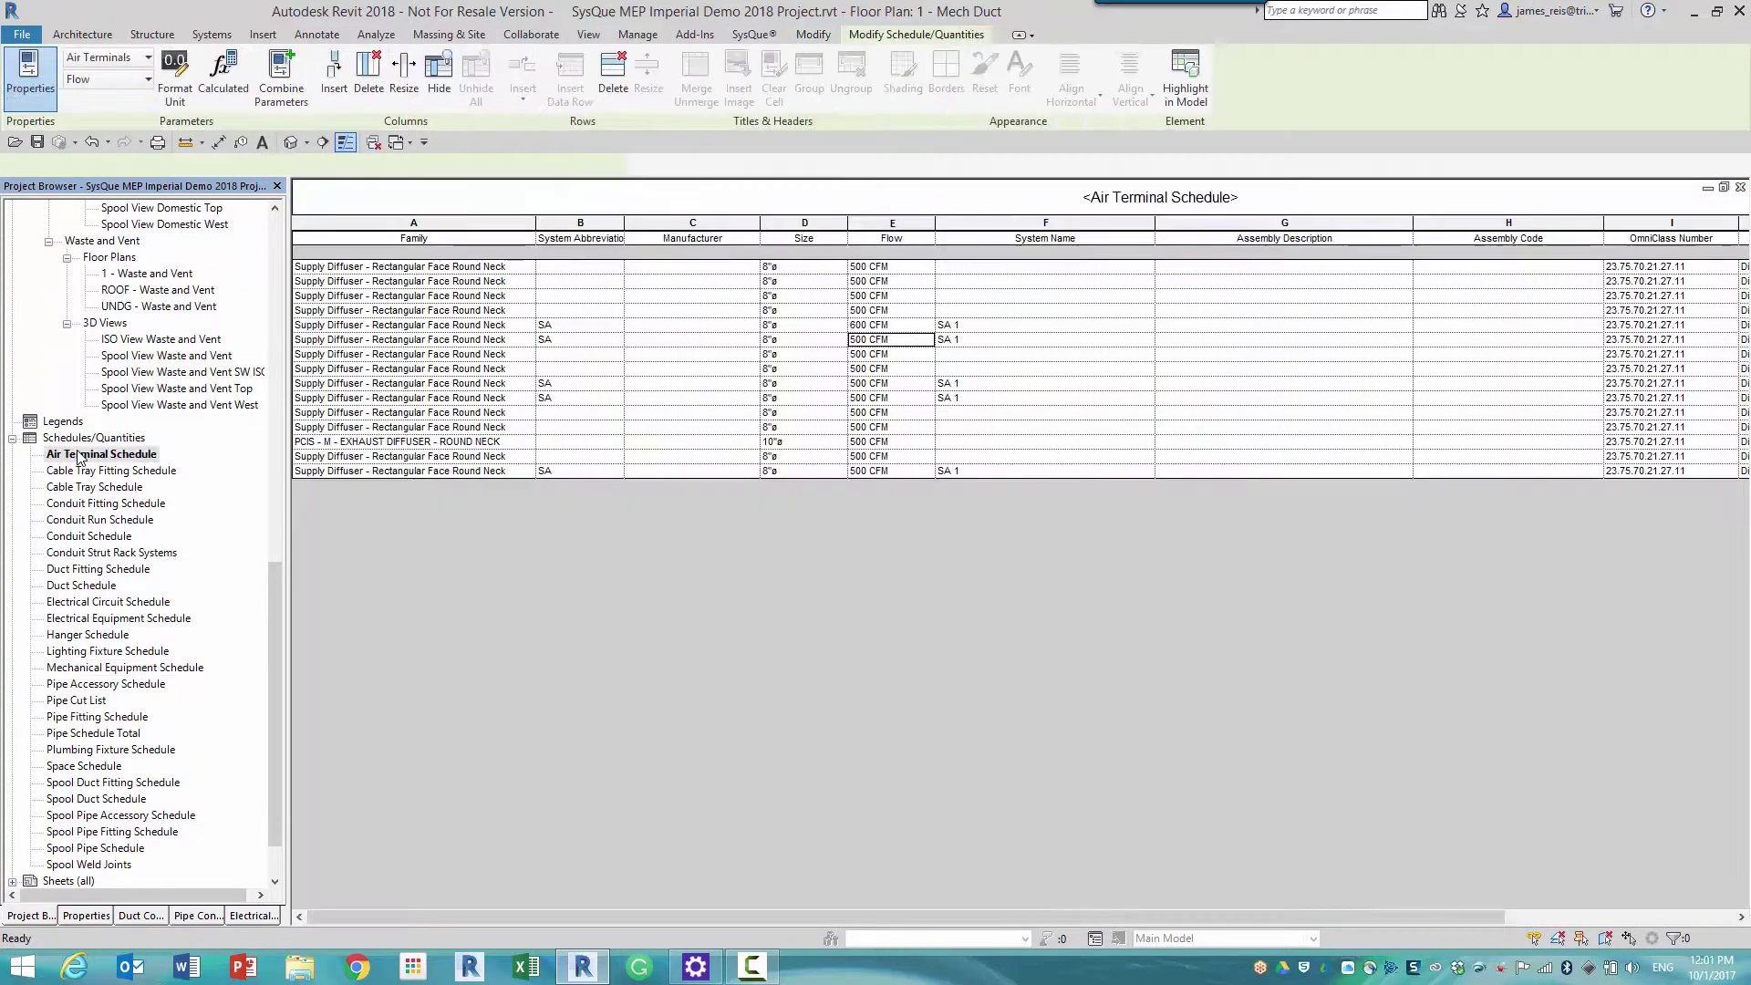
click(876, 326)
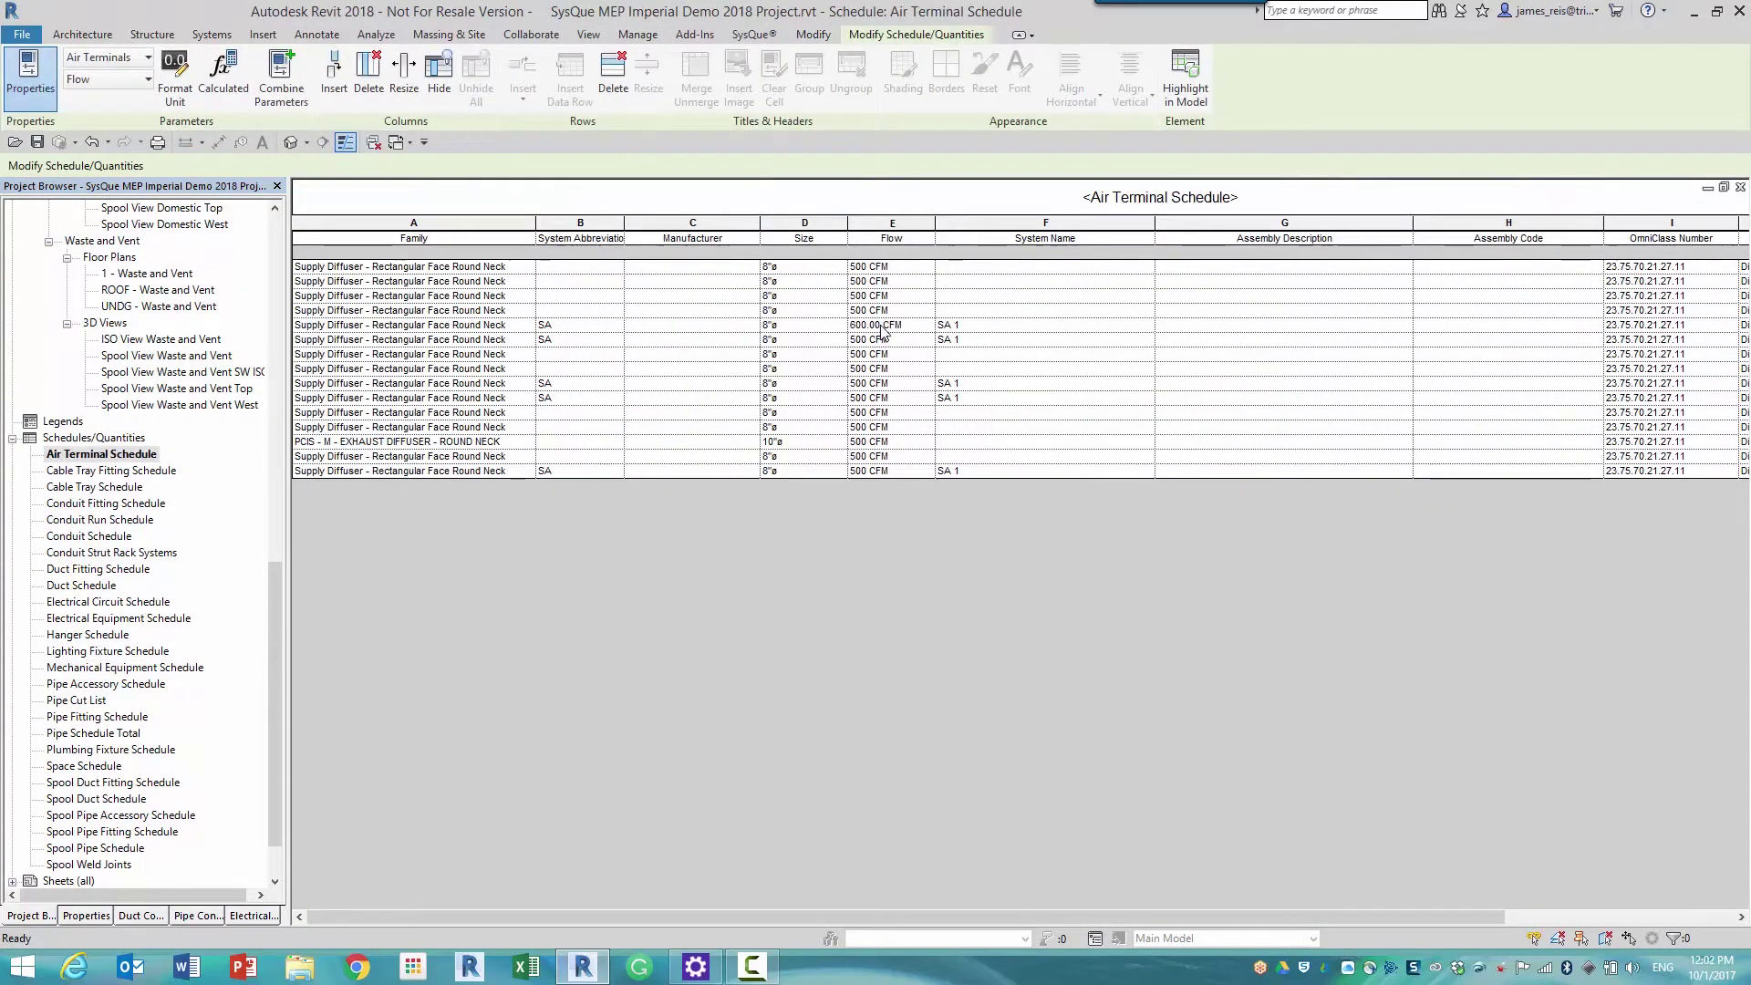
drag(905, 326, 846, 325)
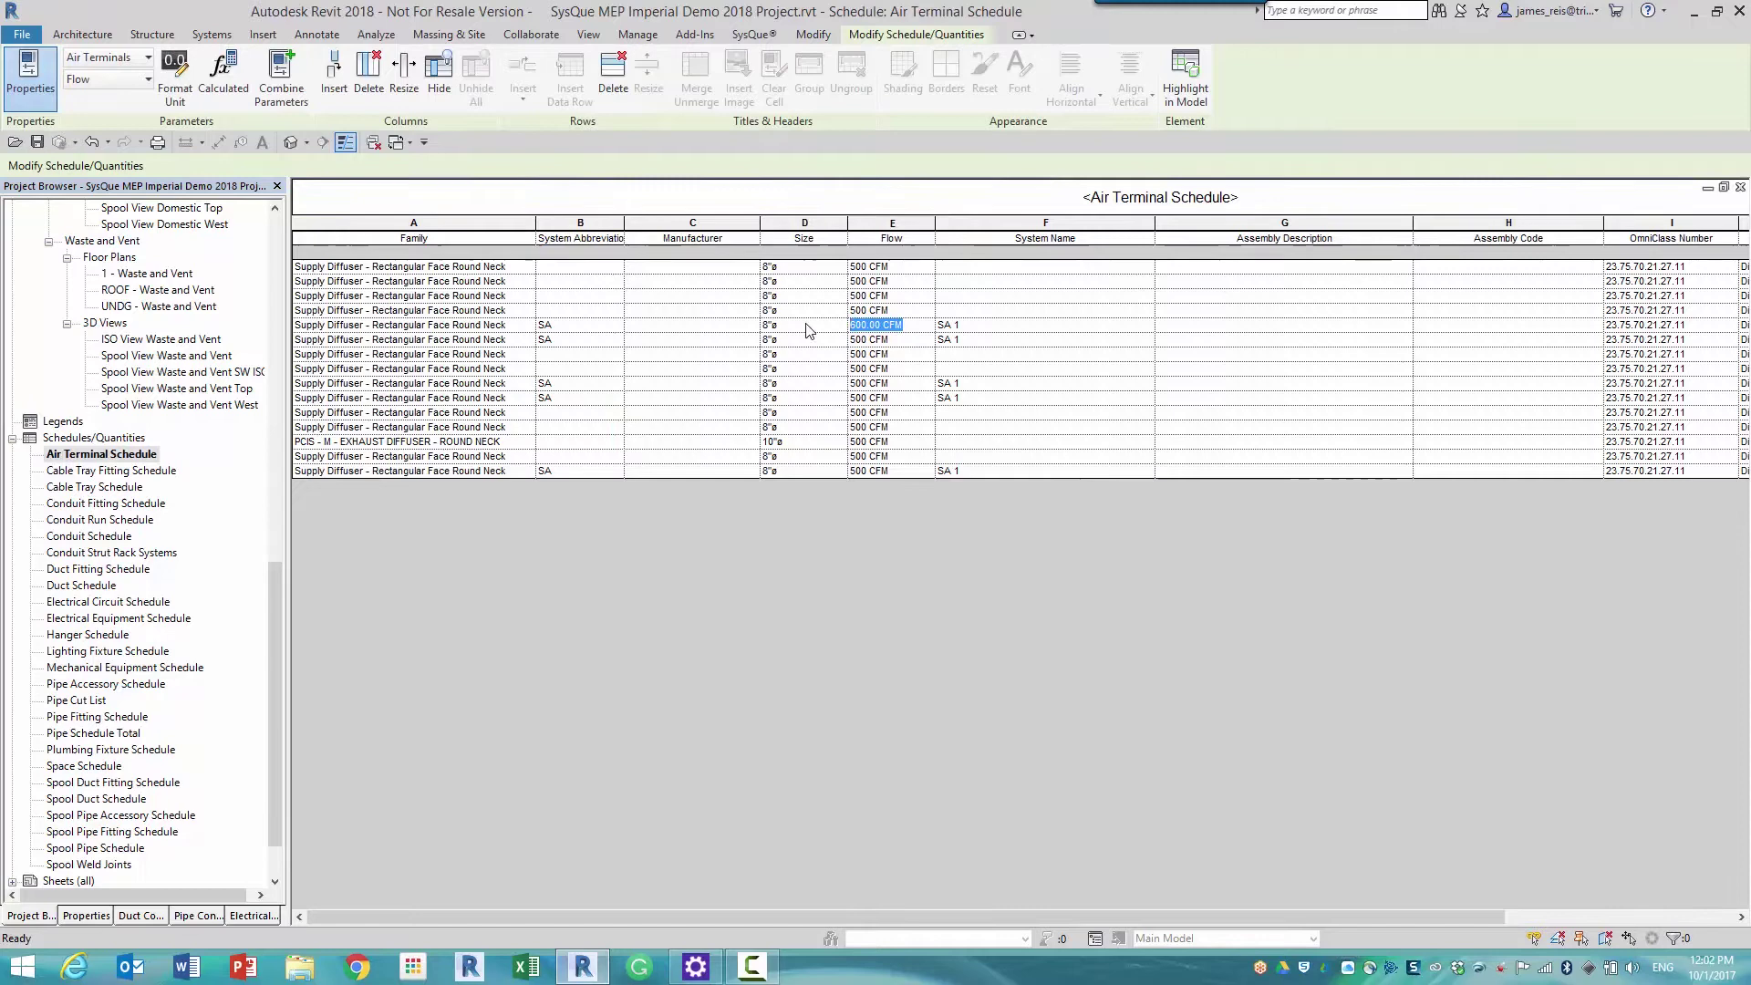
text(750)
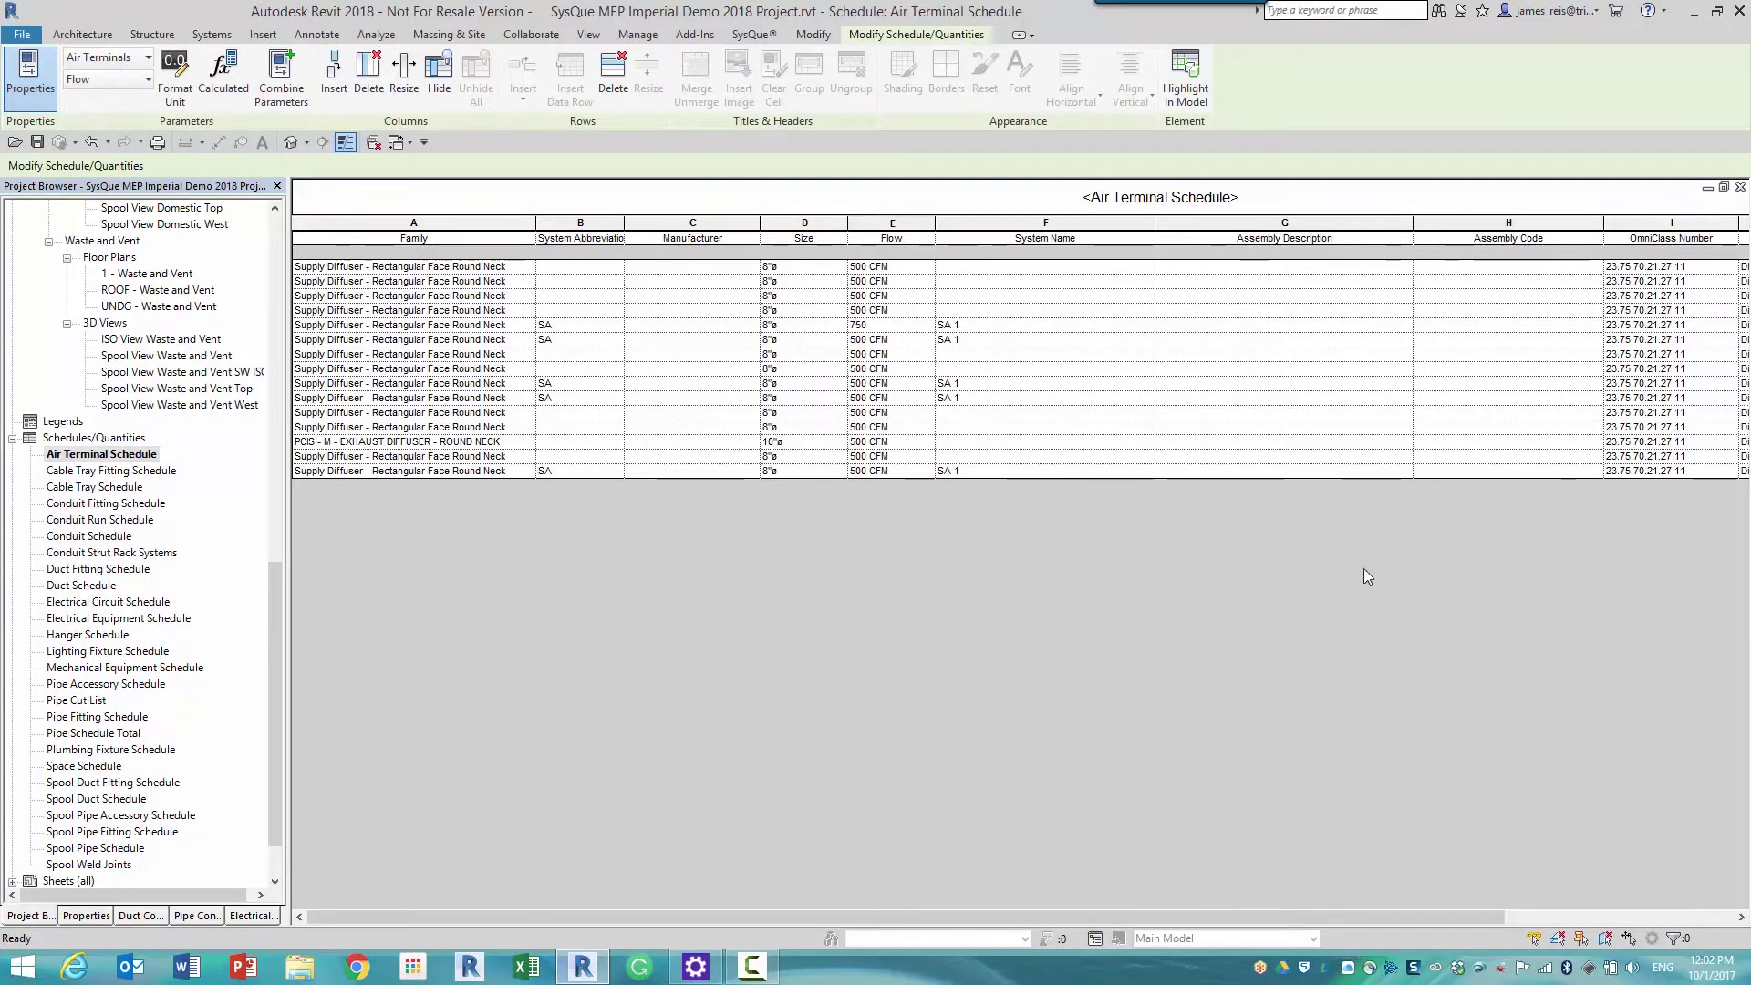
key(Return)
- Back on the duct floor plan, check the VAV box now supplies 2750 CFM
click(1722, 187)
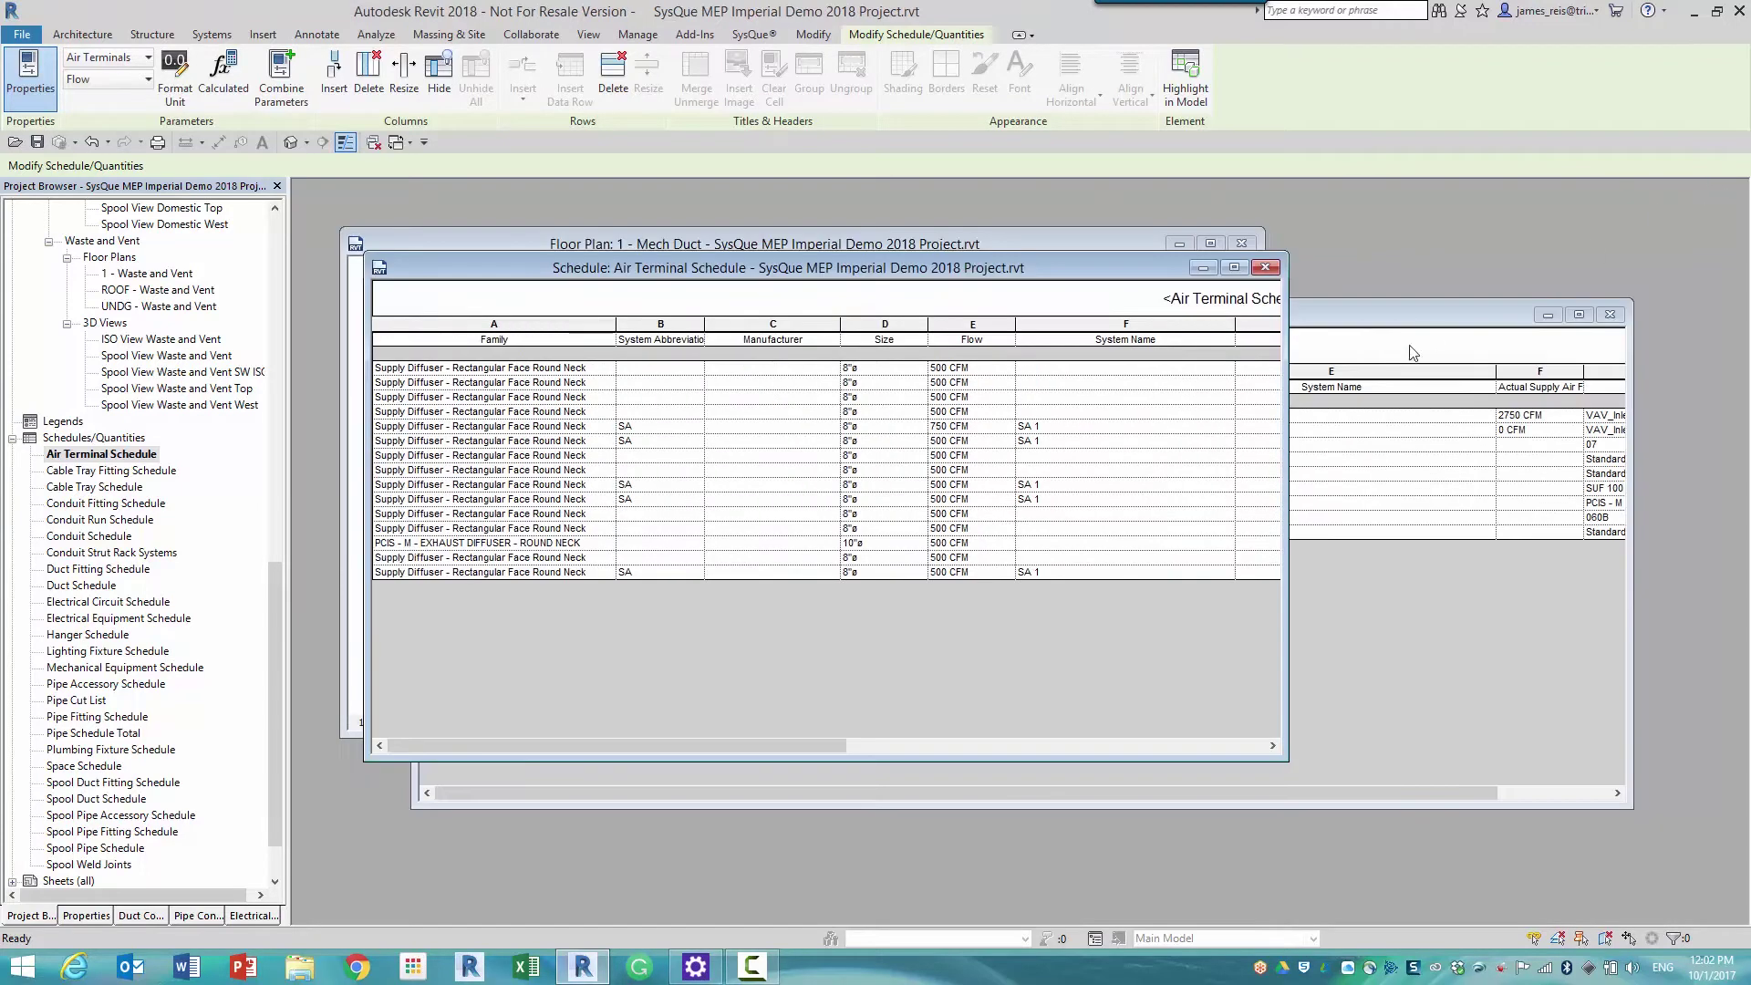
double_click(1125, 237)
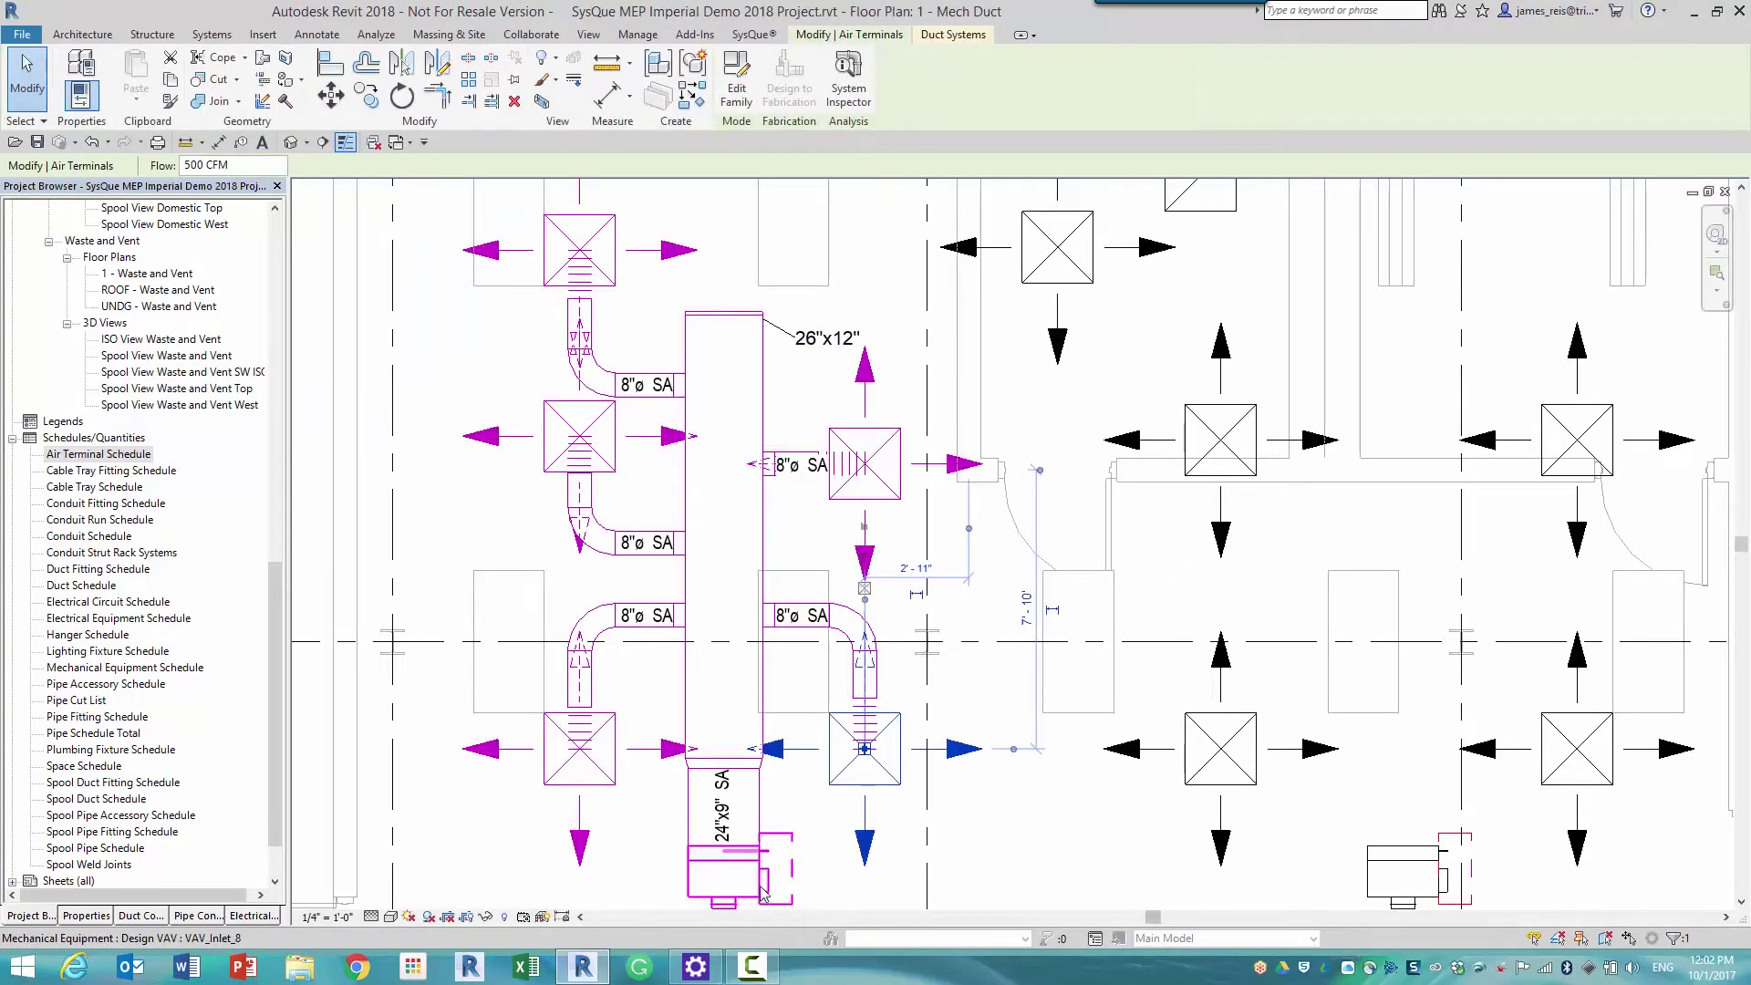
click(766, 896)
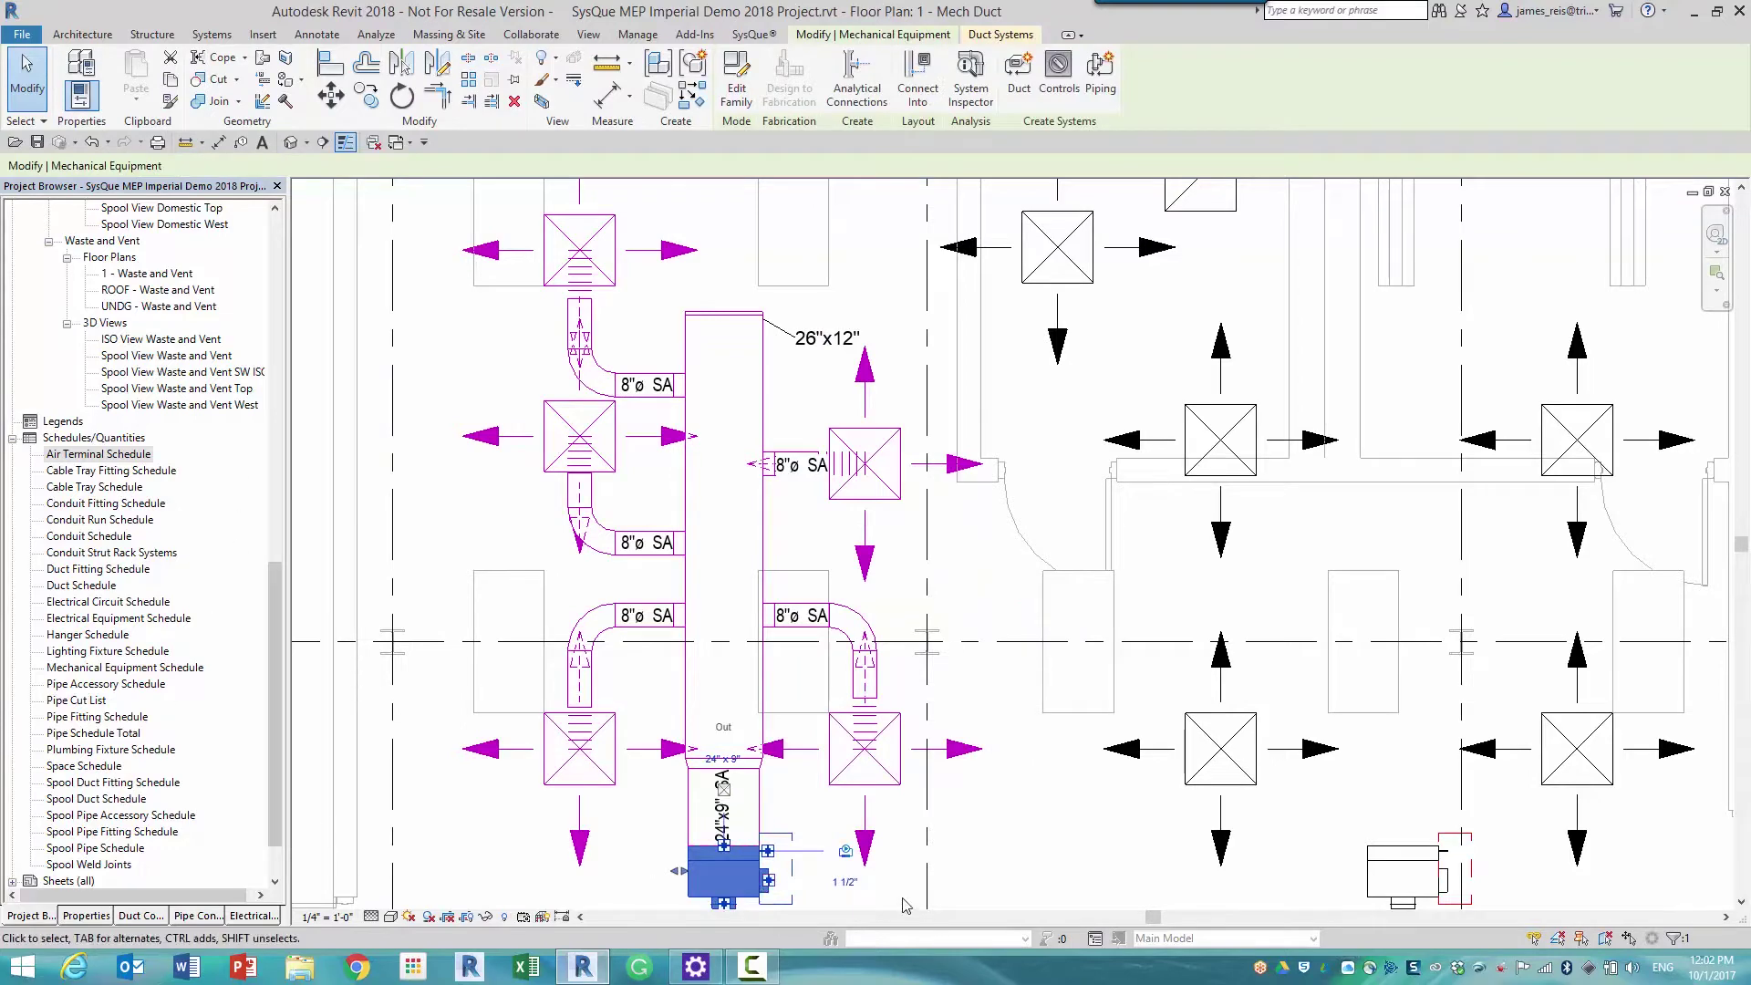
click(83, 916)
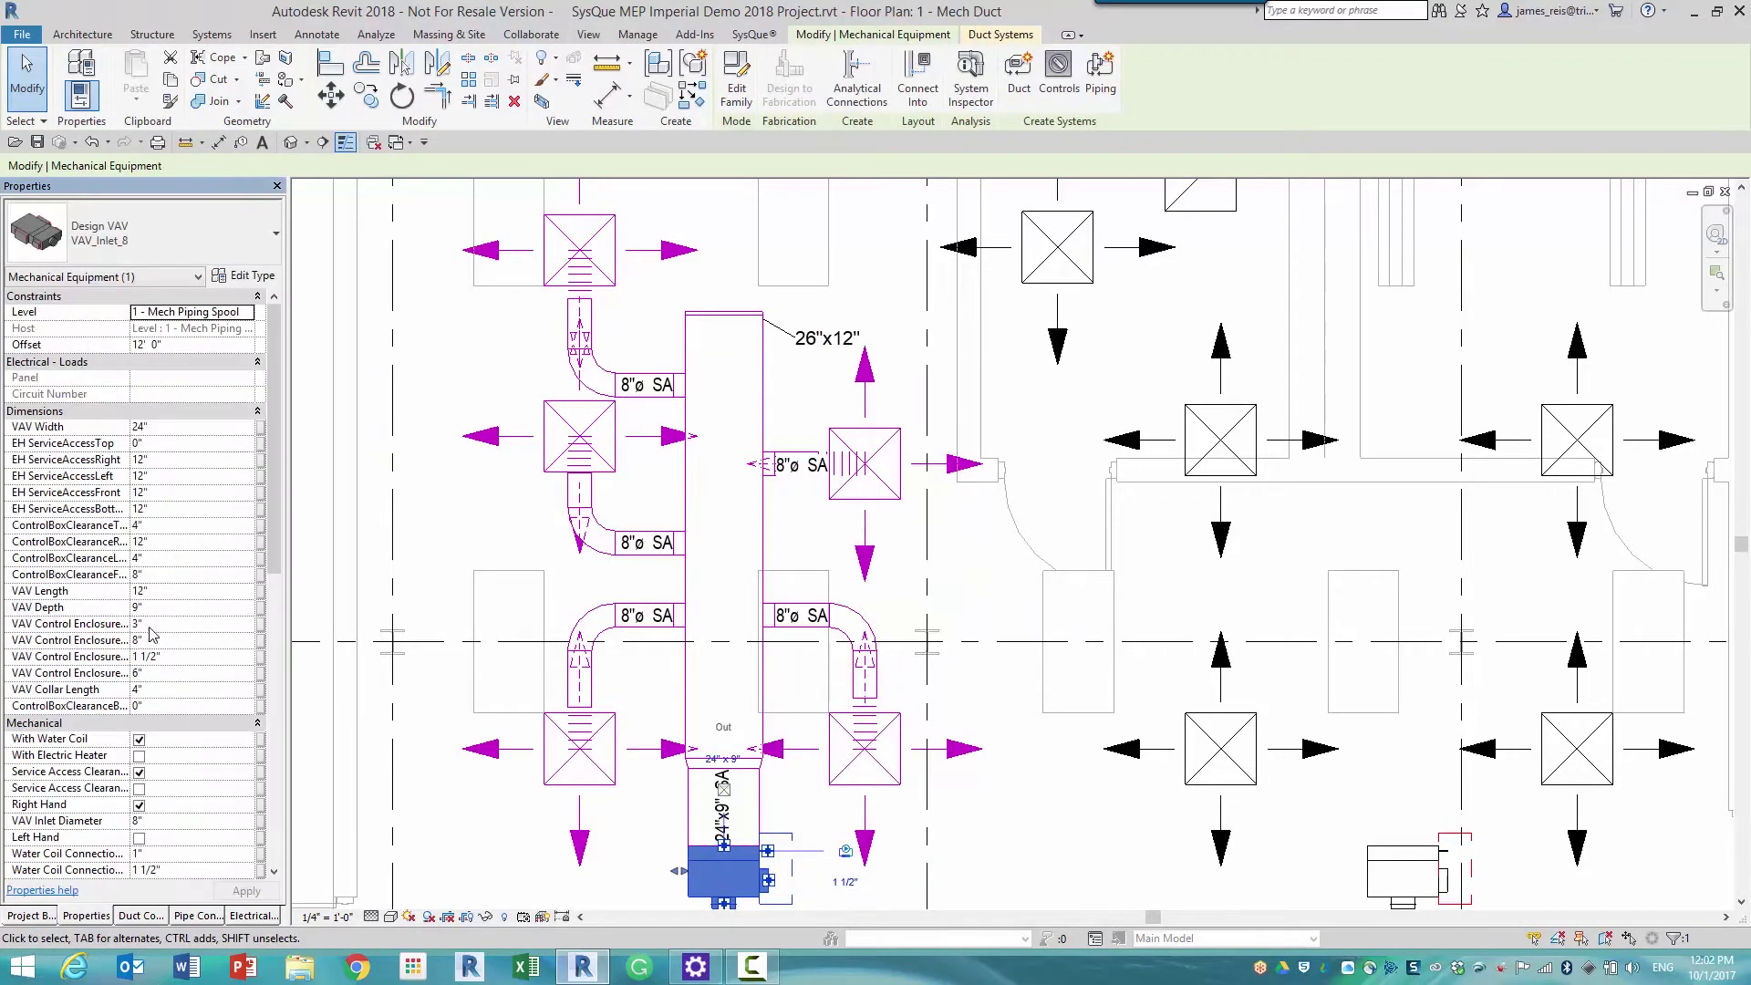
drag(277, 473, 292, 743)
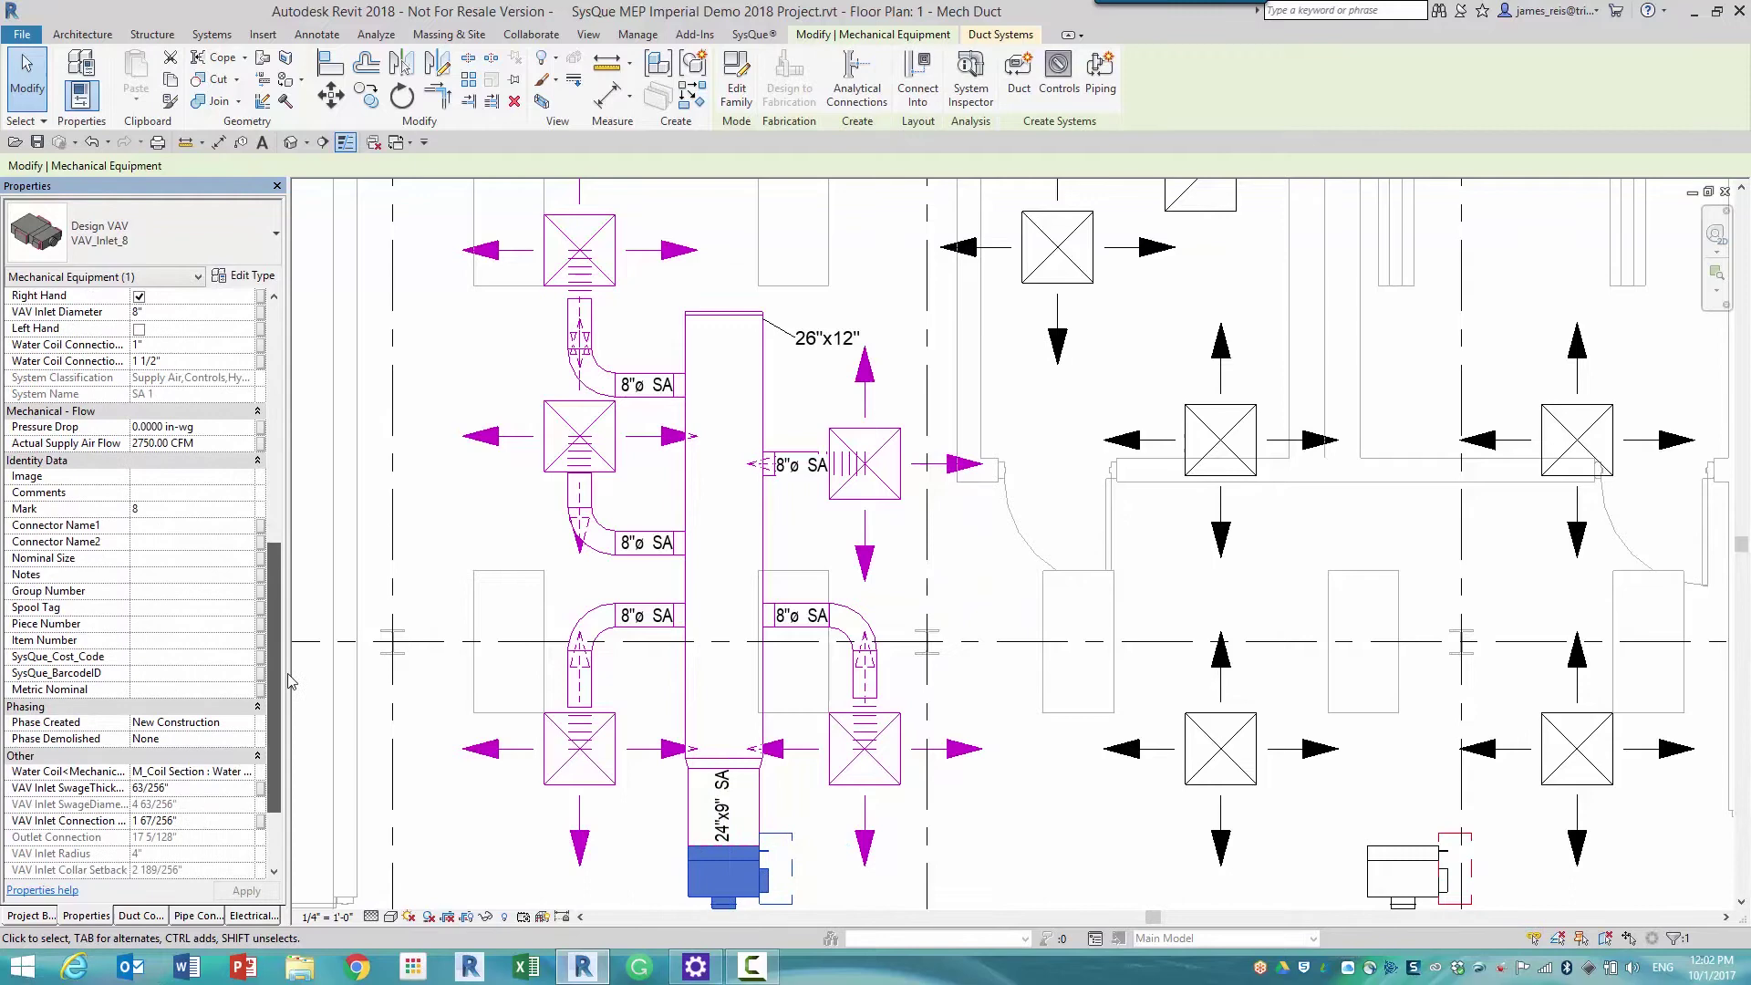
click(456, 379)
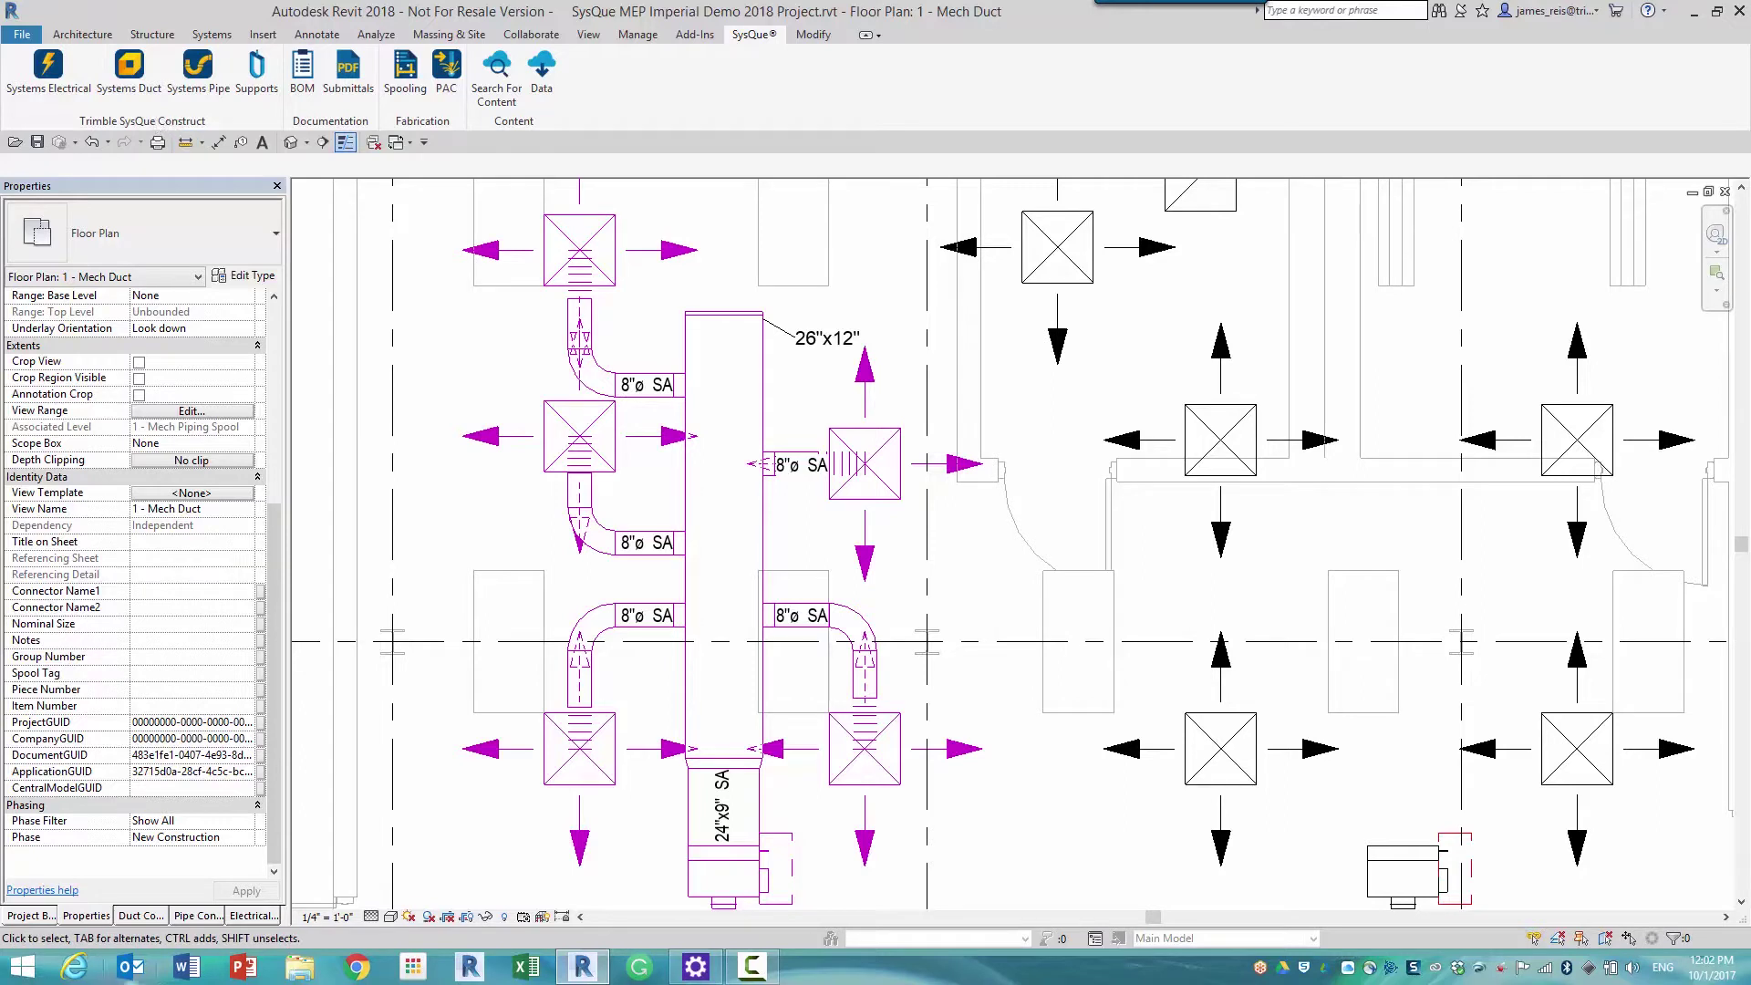
click(141, 916)
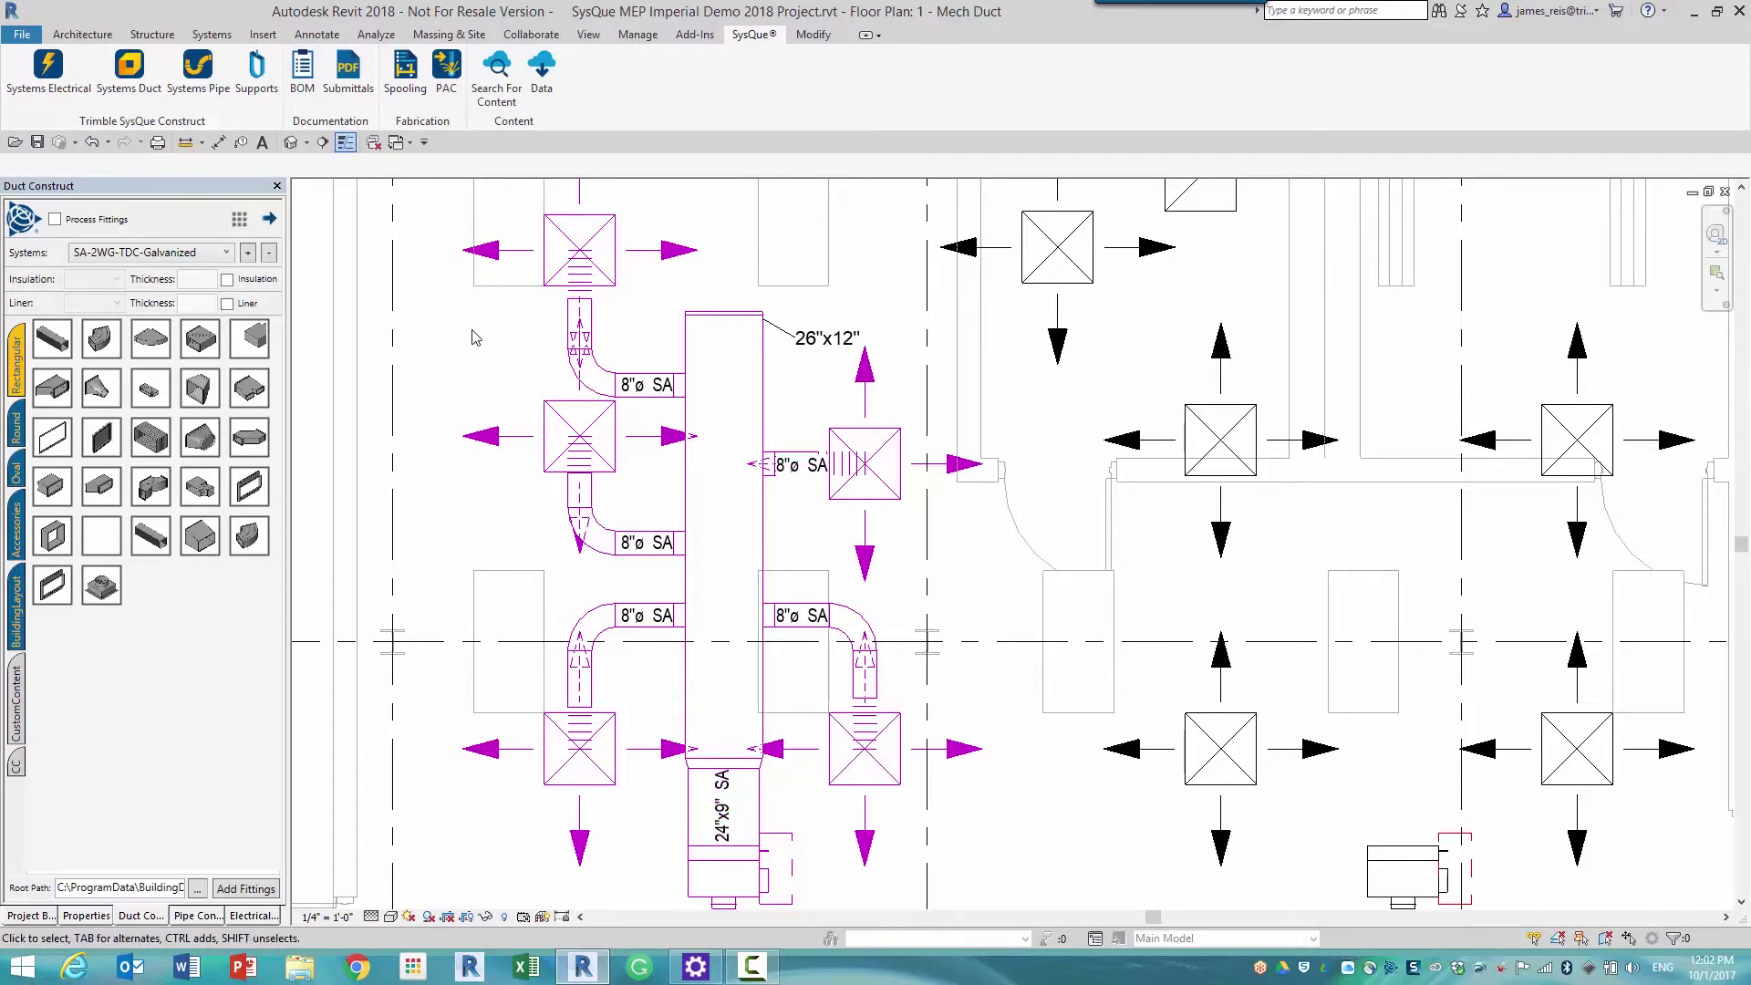
- Select the whole supply duct network and run SysQue Process Fittings on it
key(Tab)
click(688, 361)
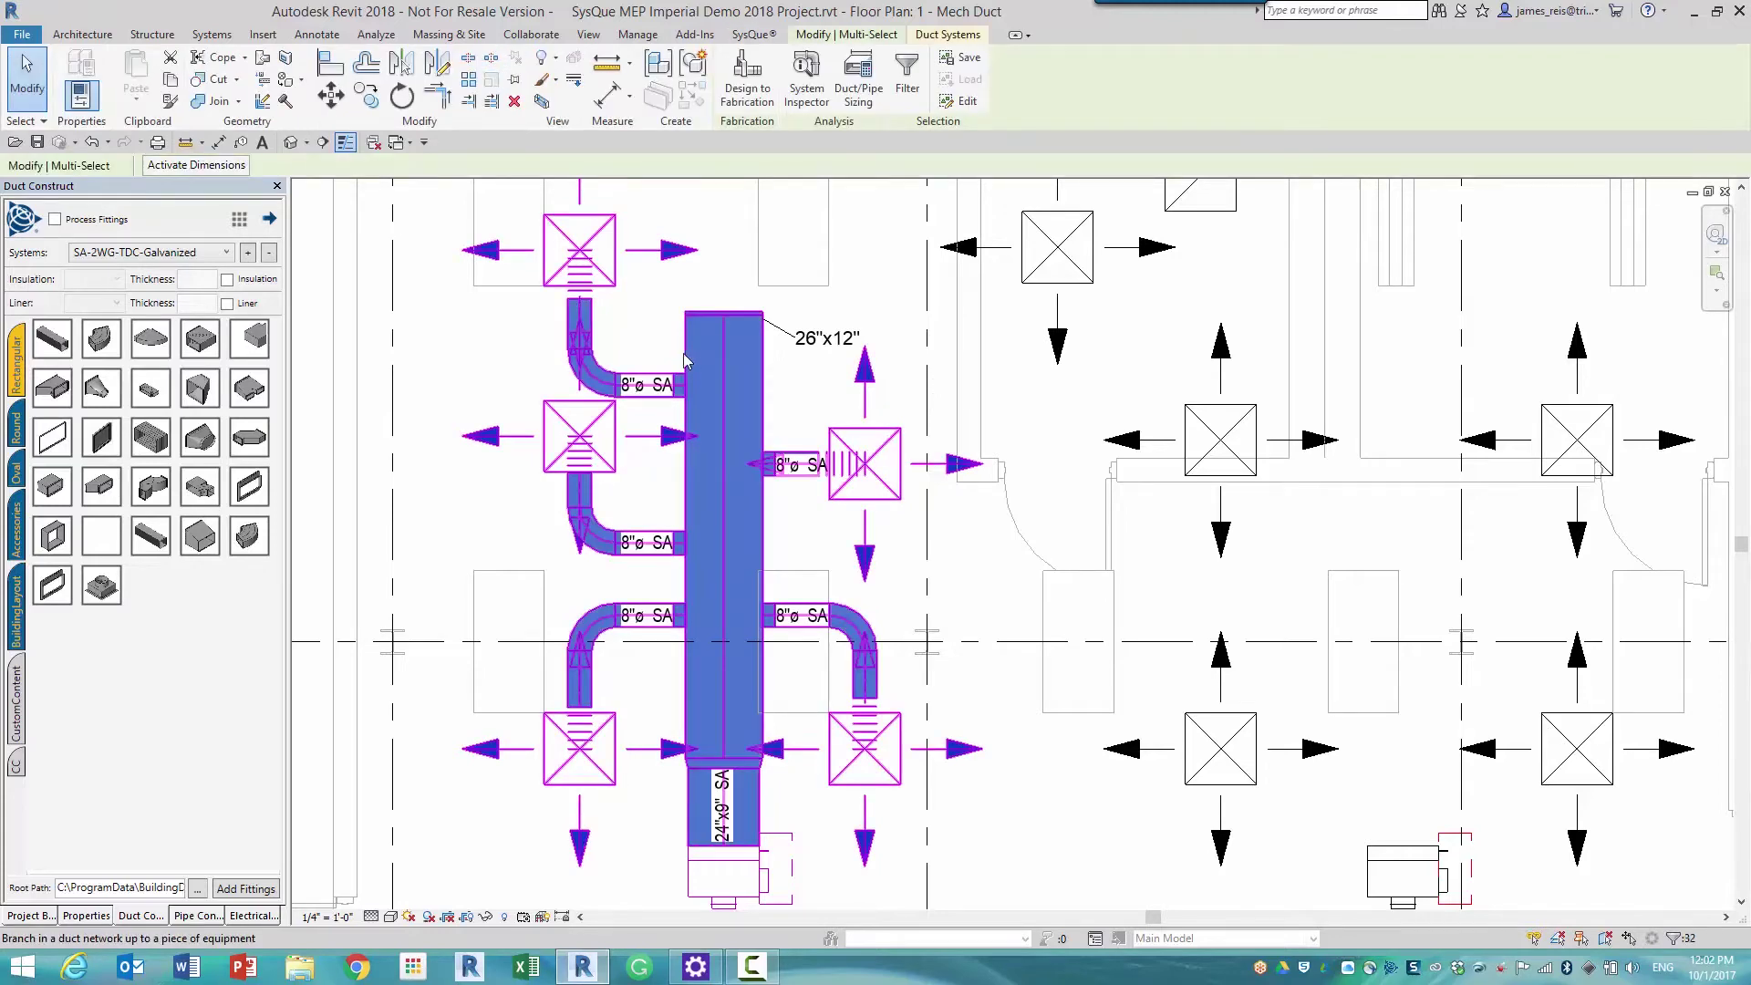
click(239, 221)
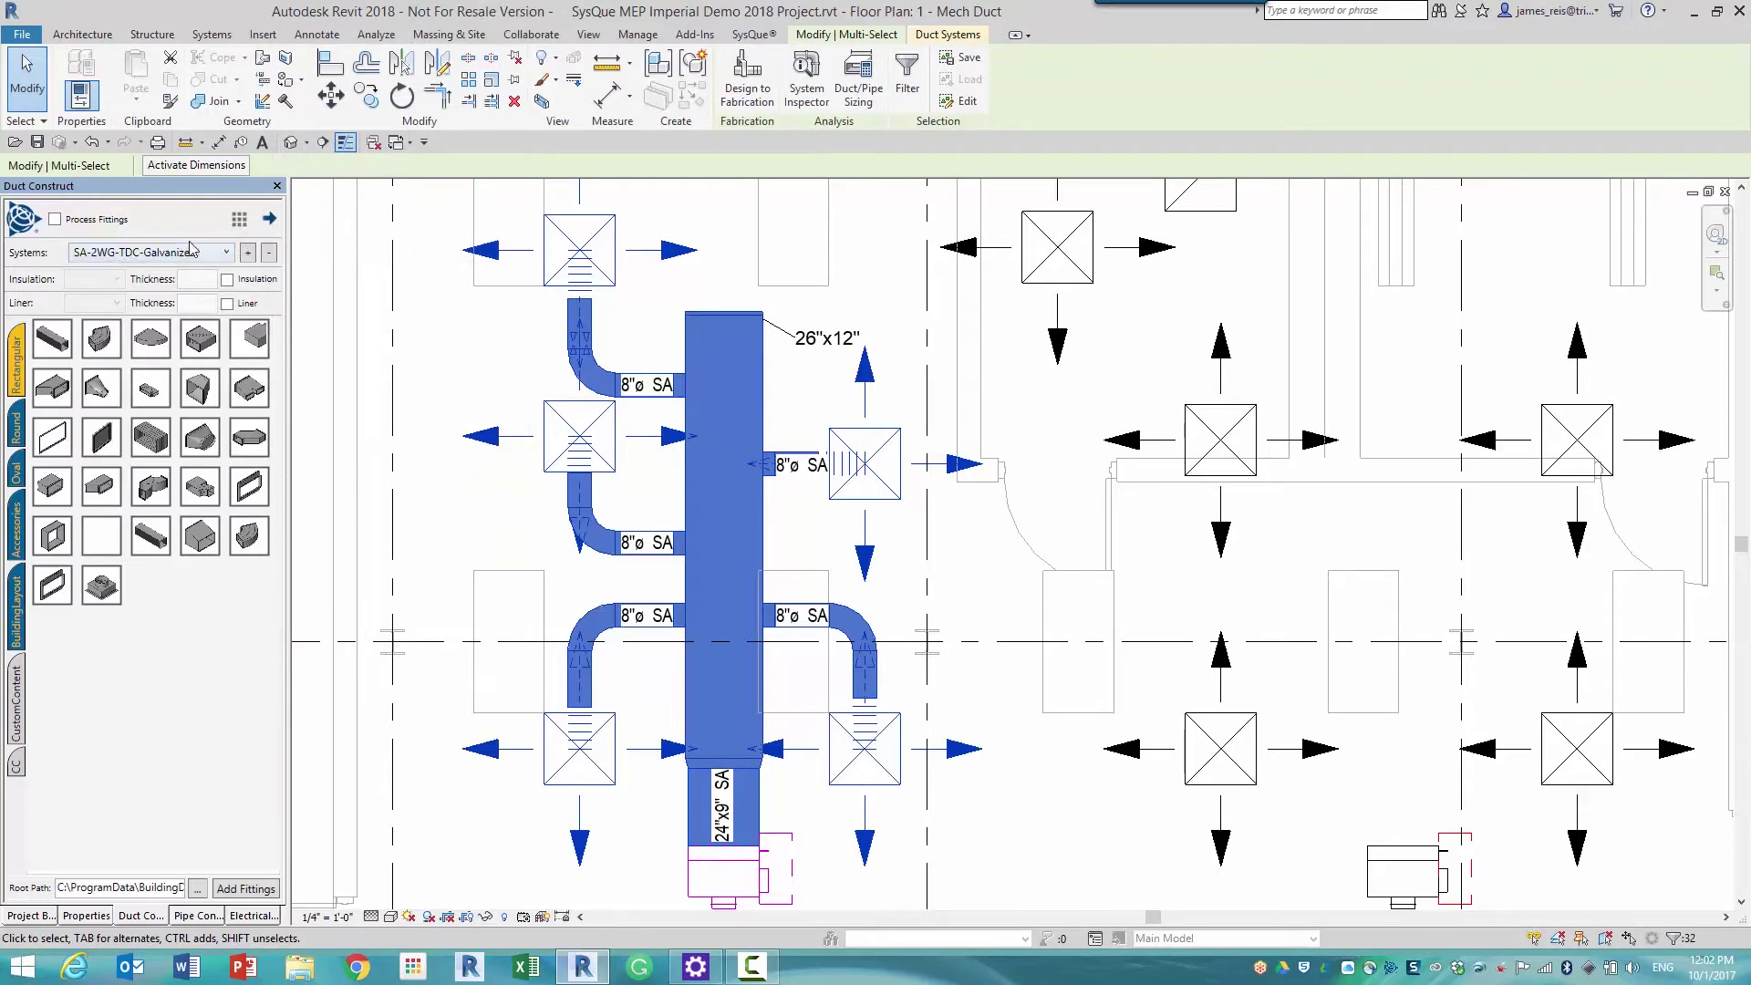
click(239, 222)
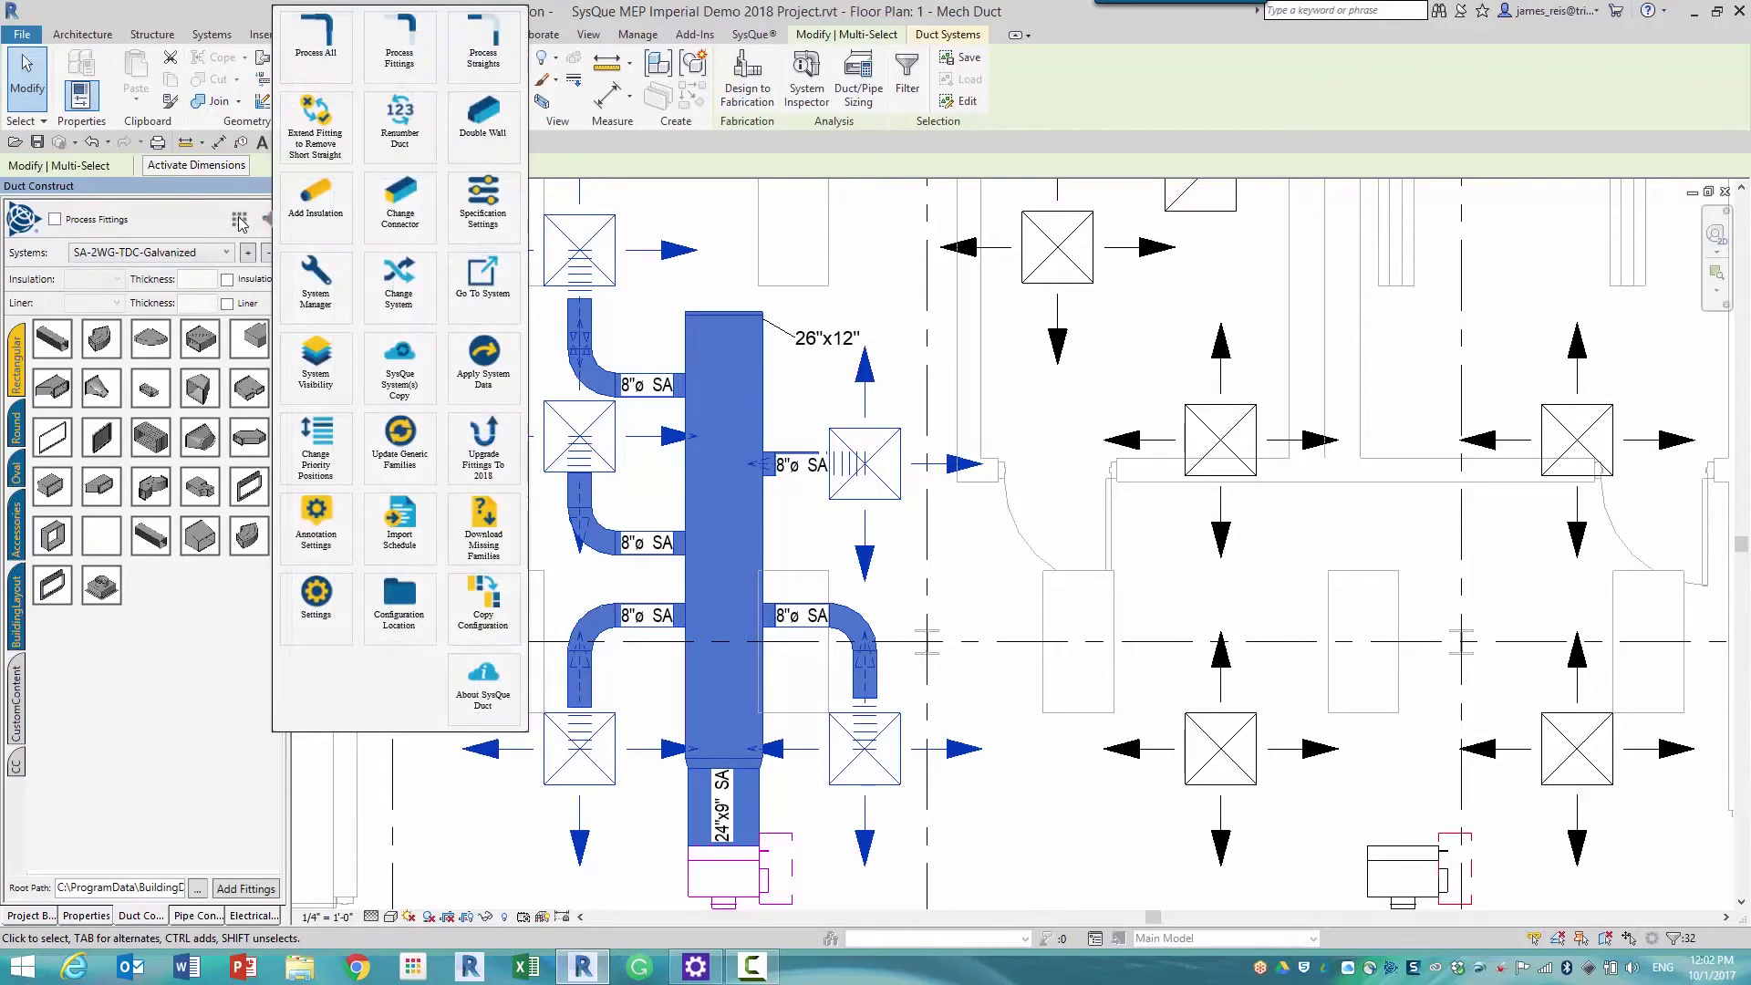
click(427, 72)
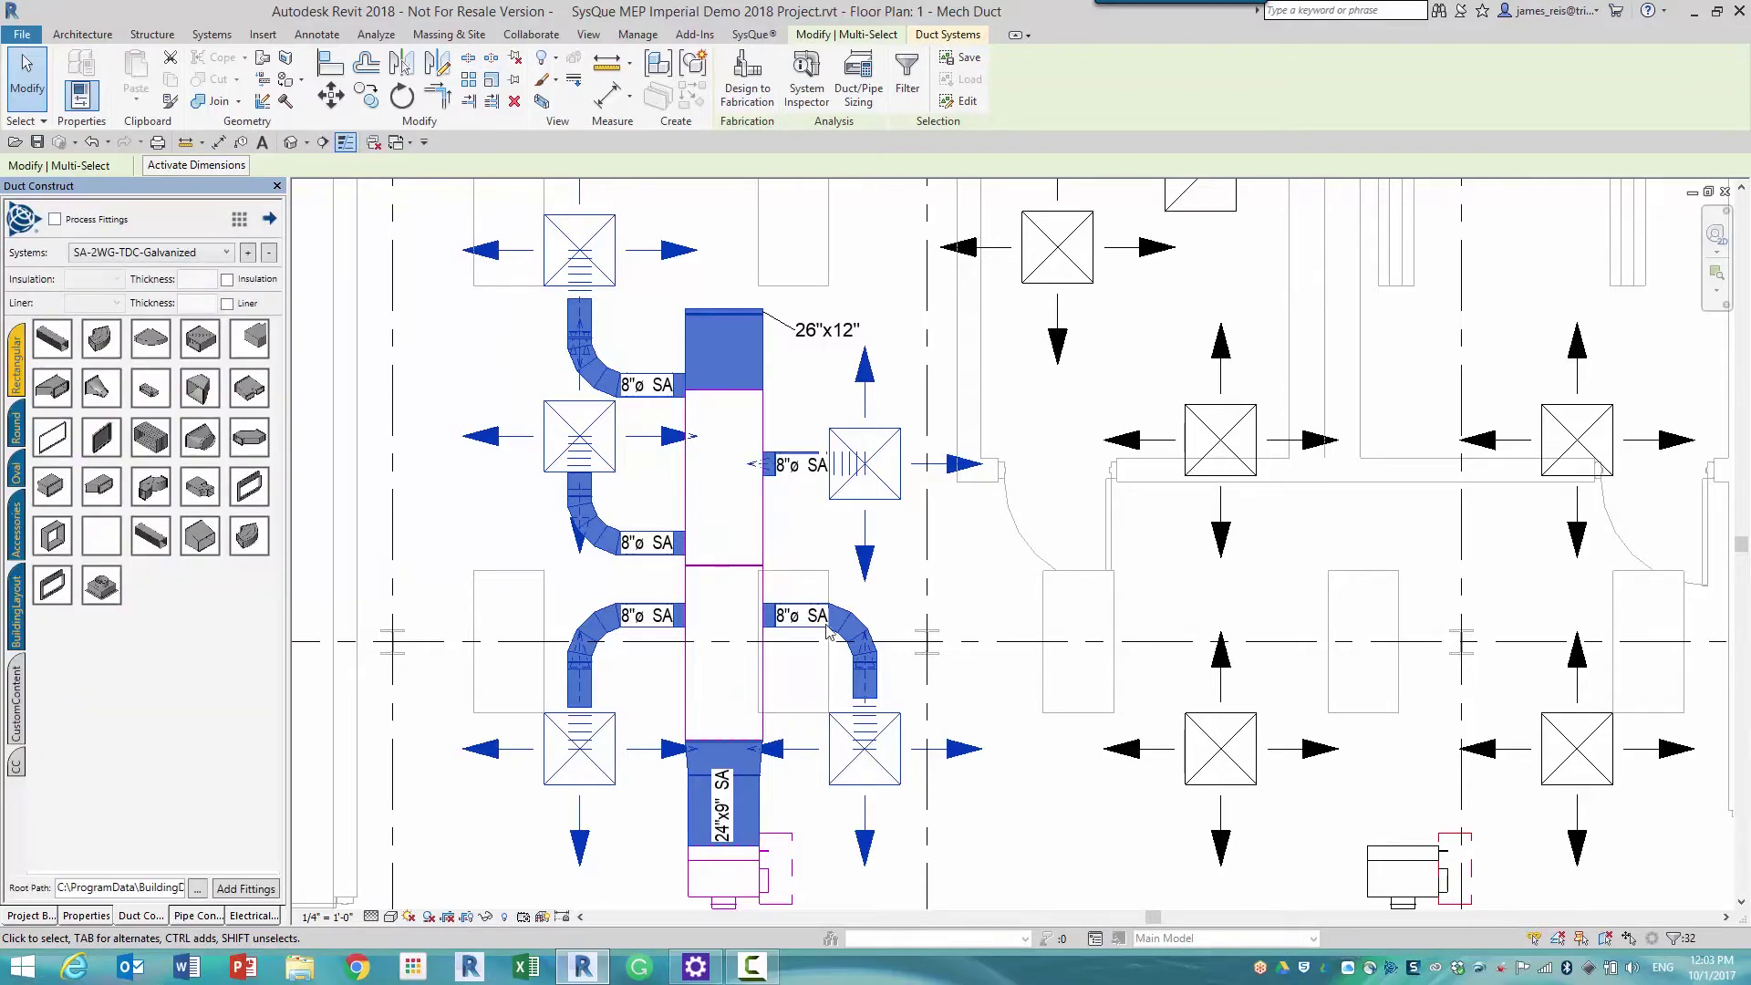
key(Escape)
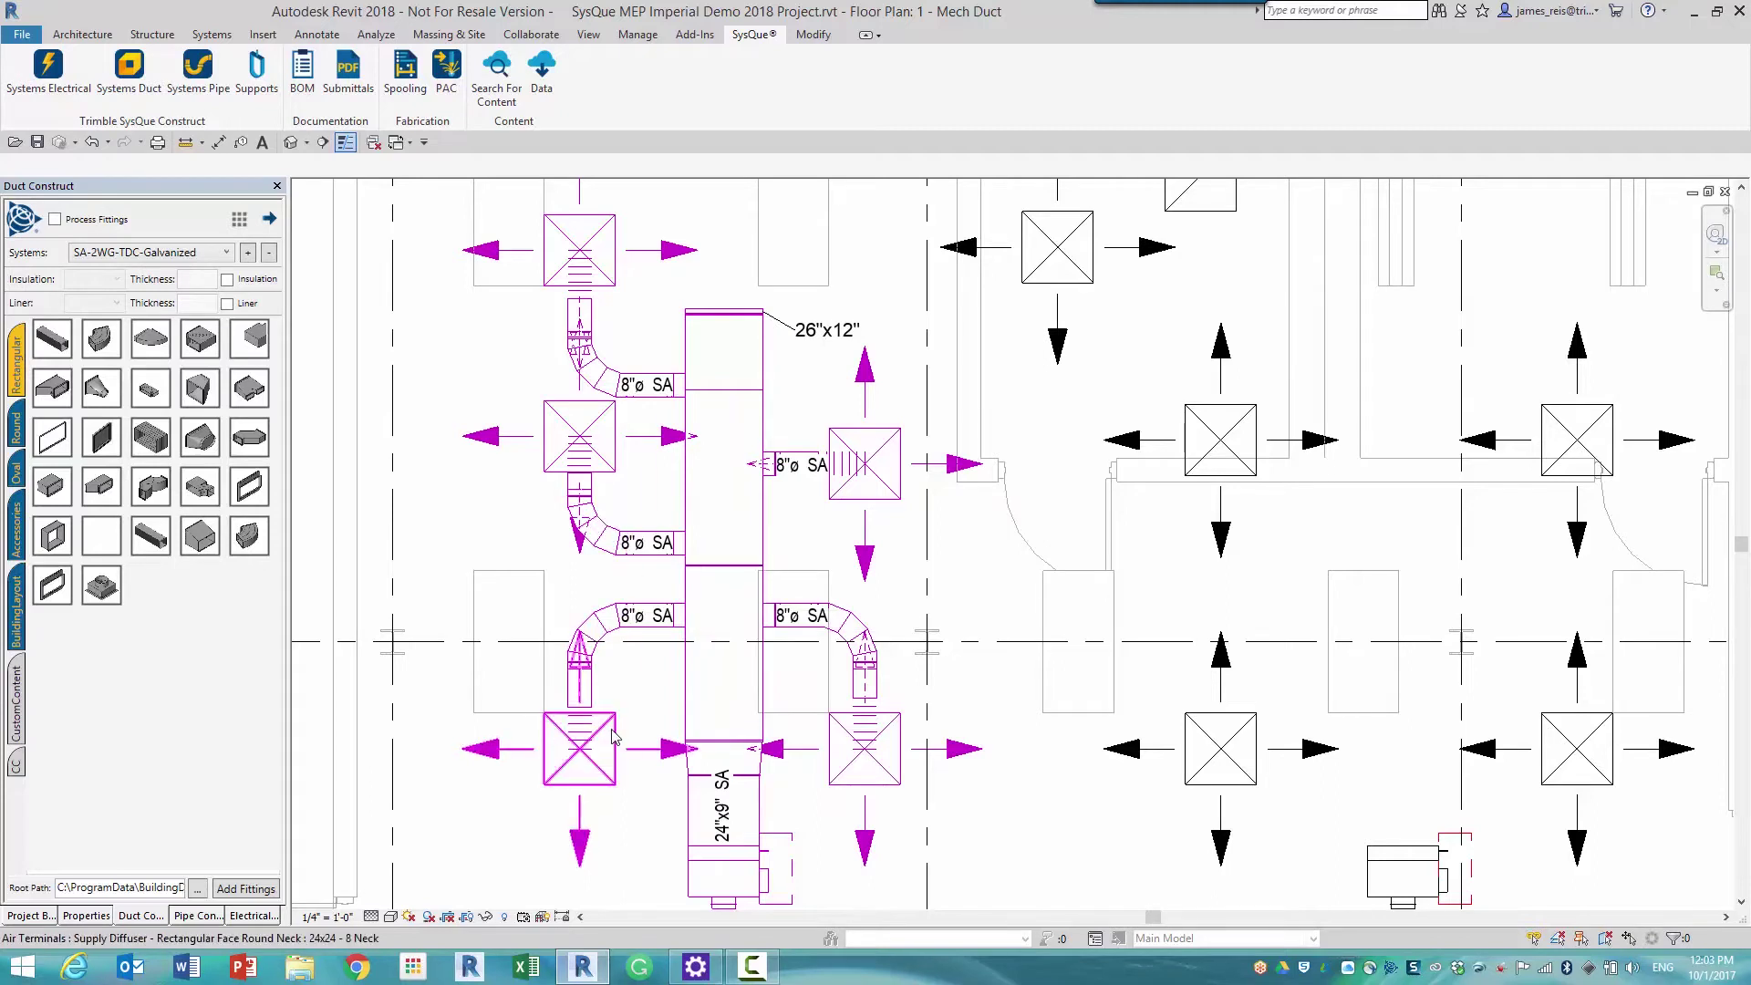
- Change the supply diffuser's Flow from 750 to 400 CFM
click(696, 871)
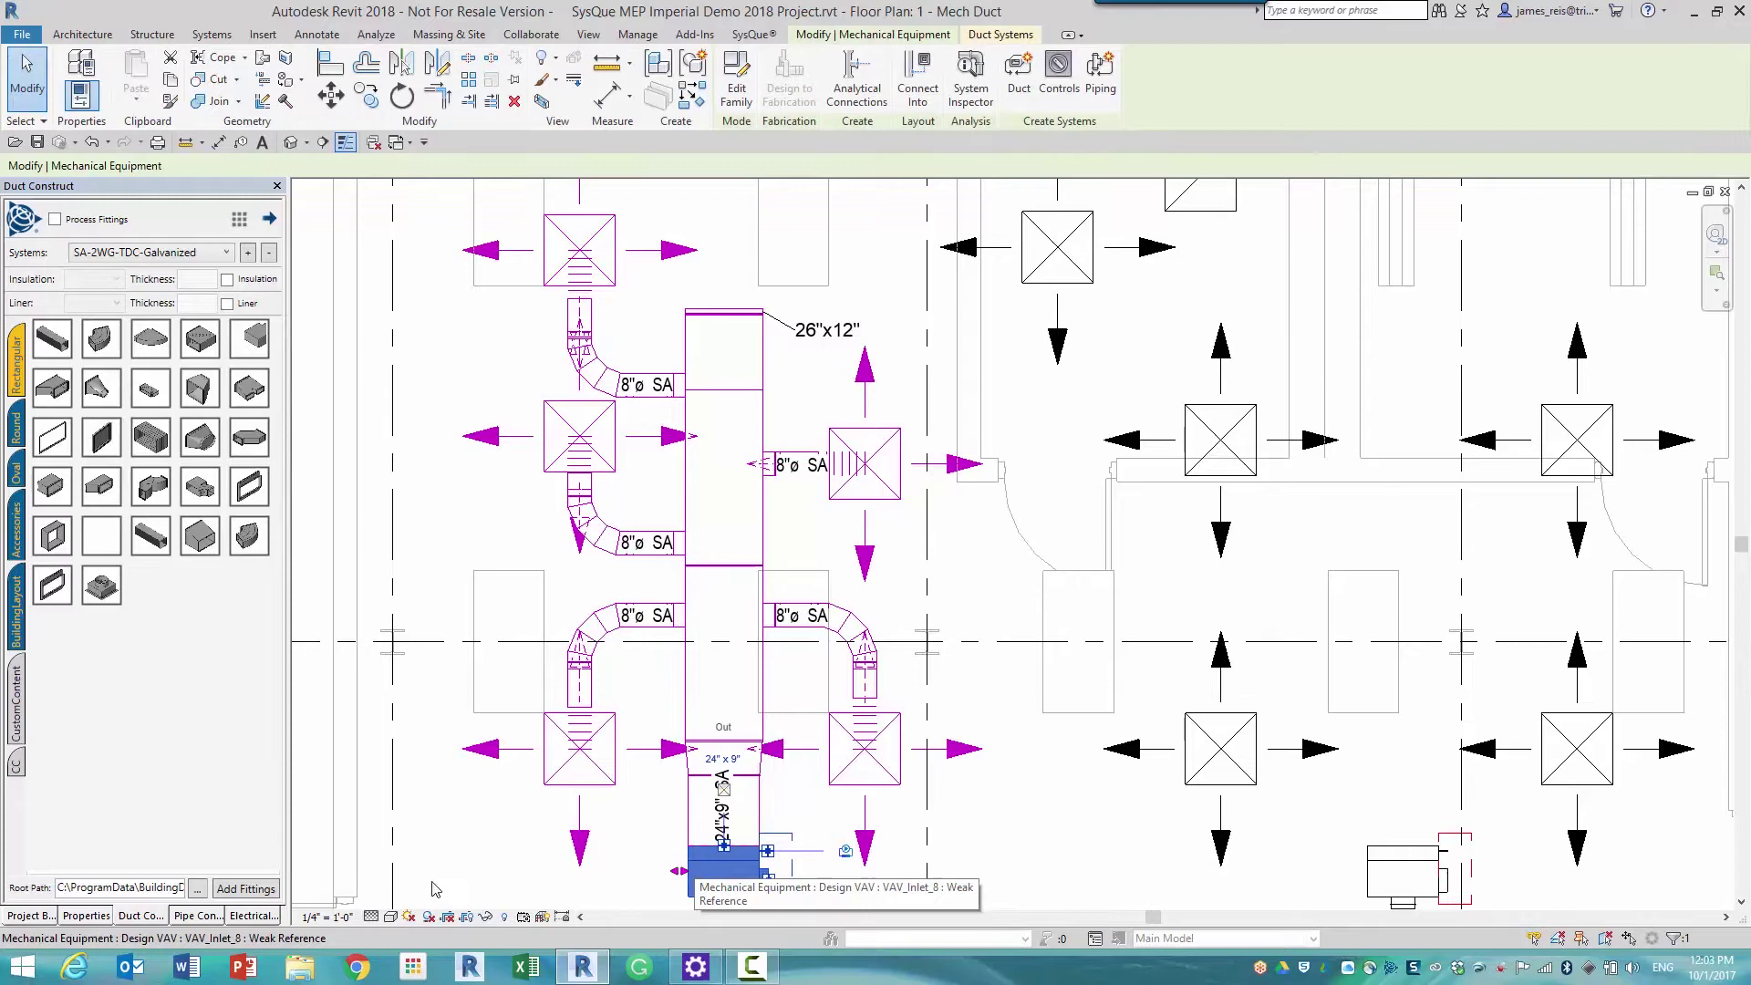
click(22, 915)
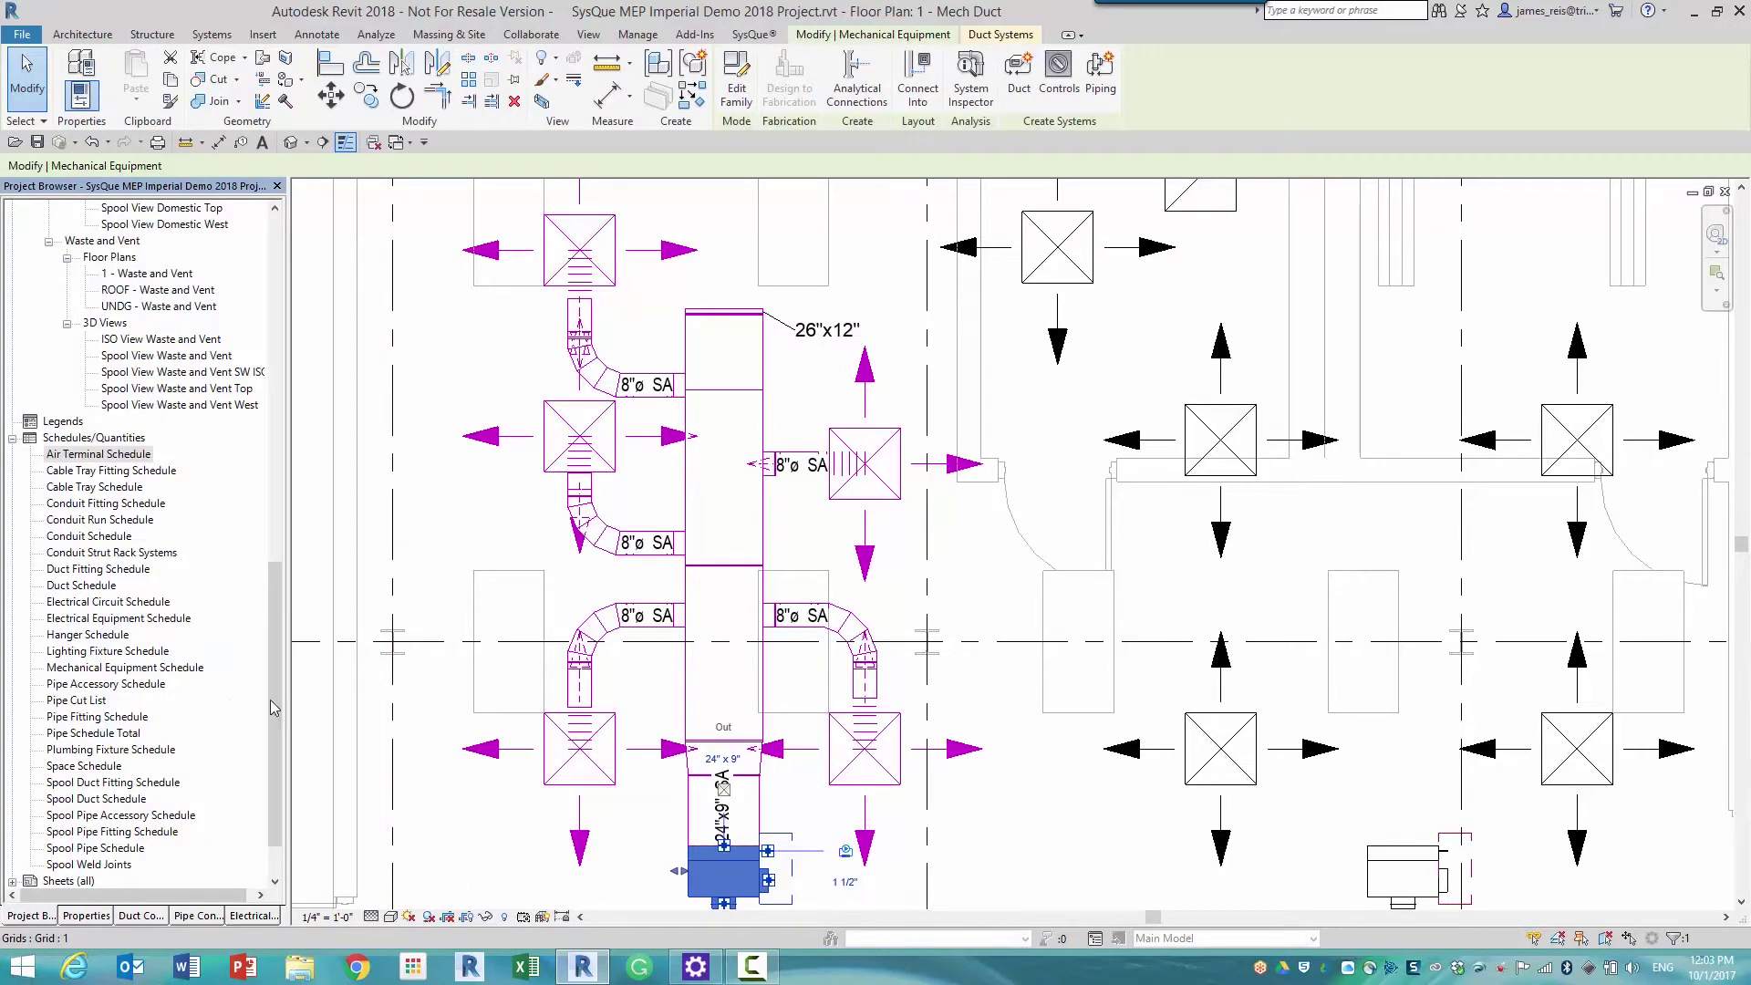
click(85, 916)
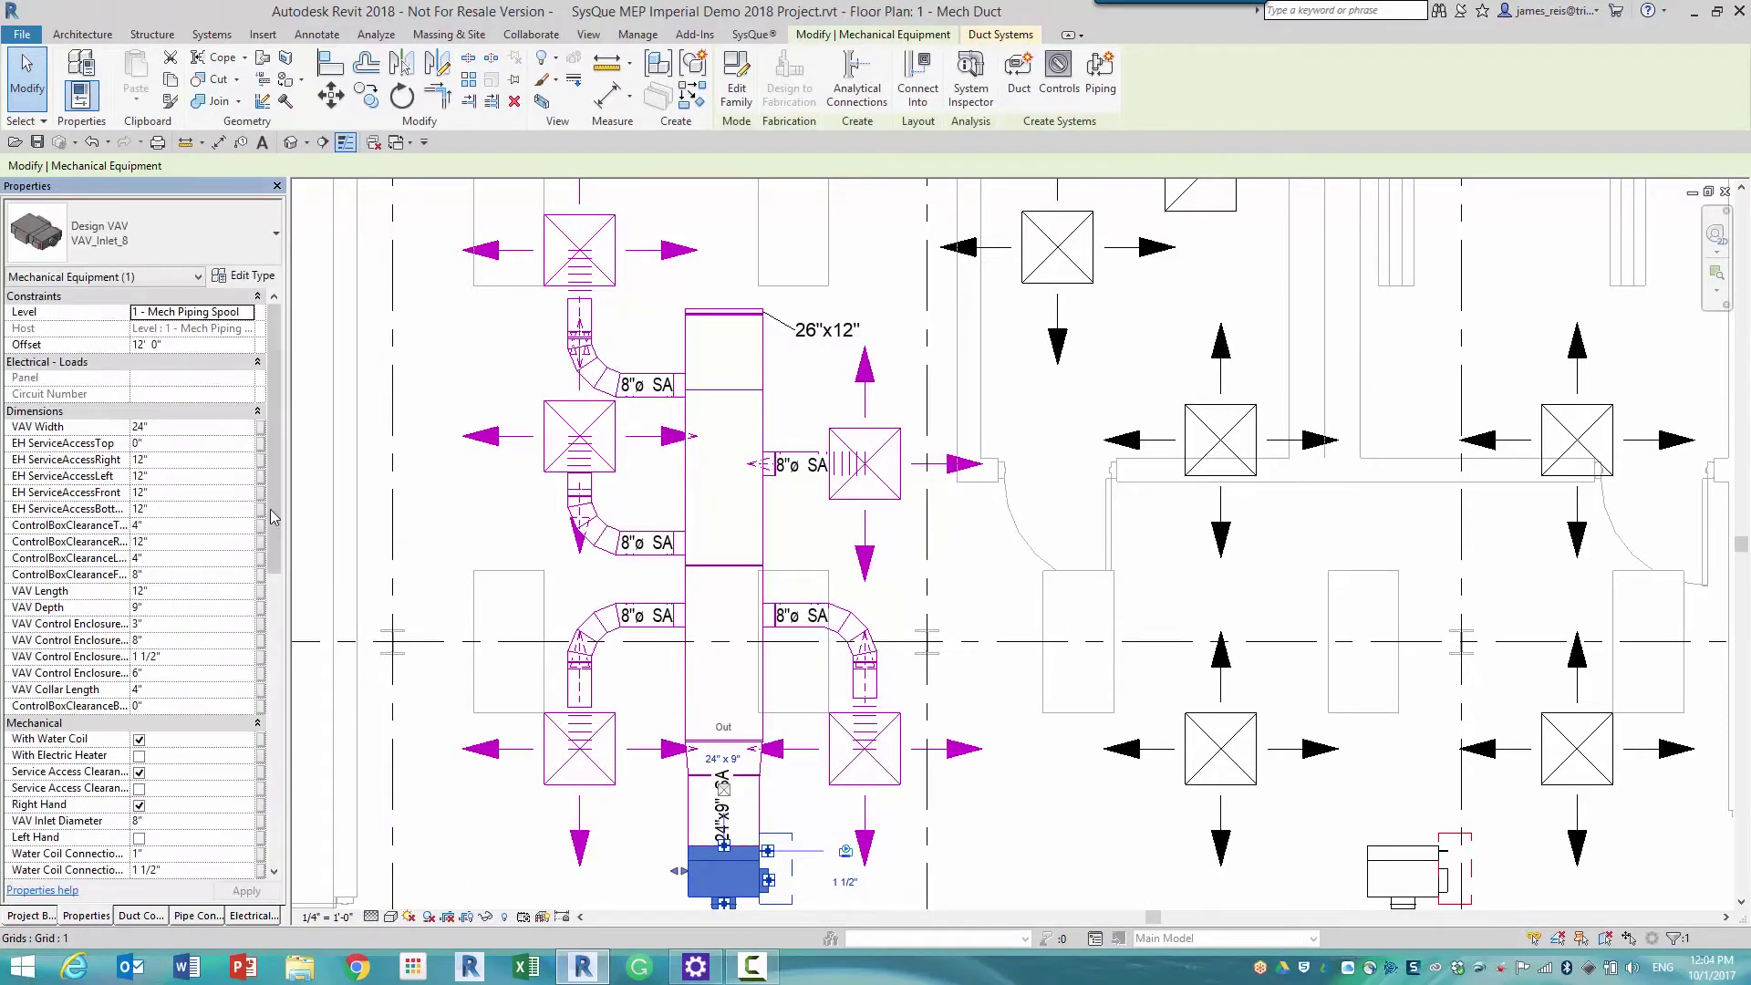
scroll(275, 520, down, 9)
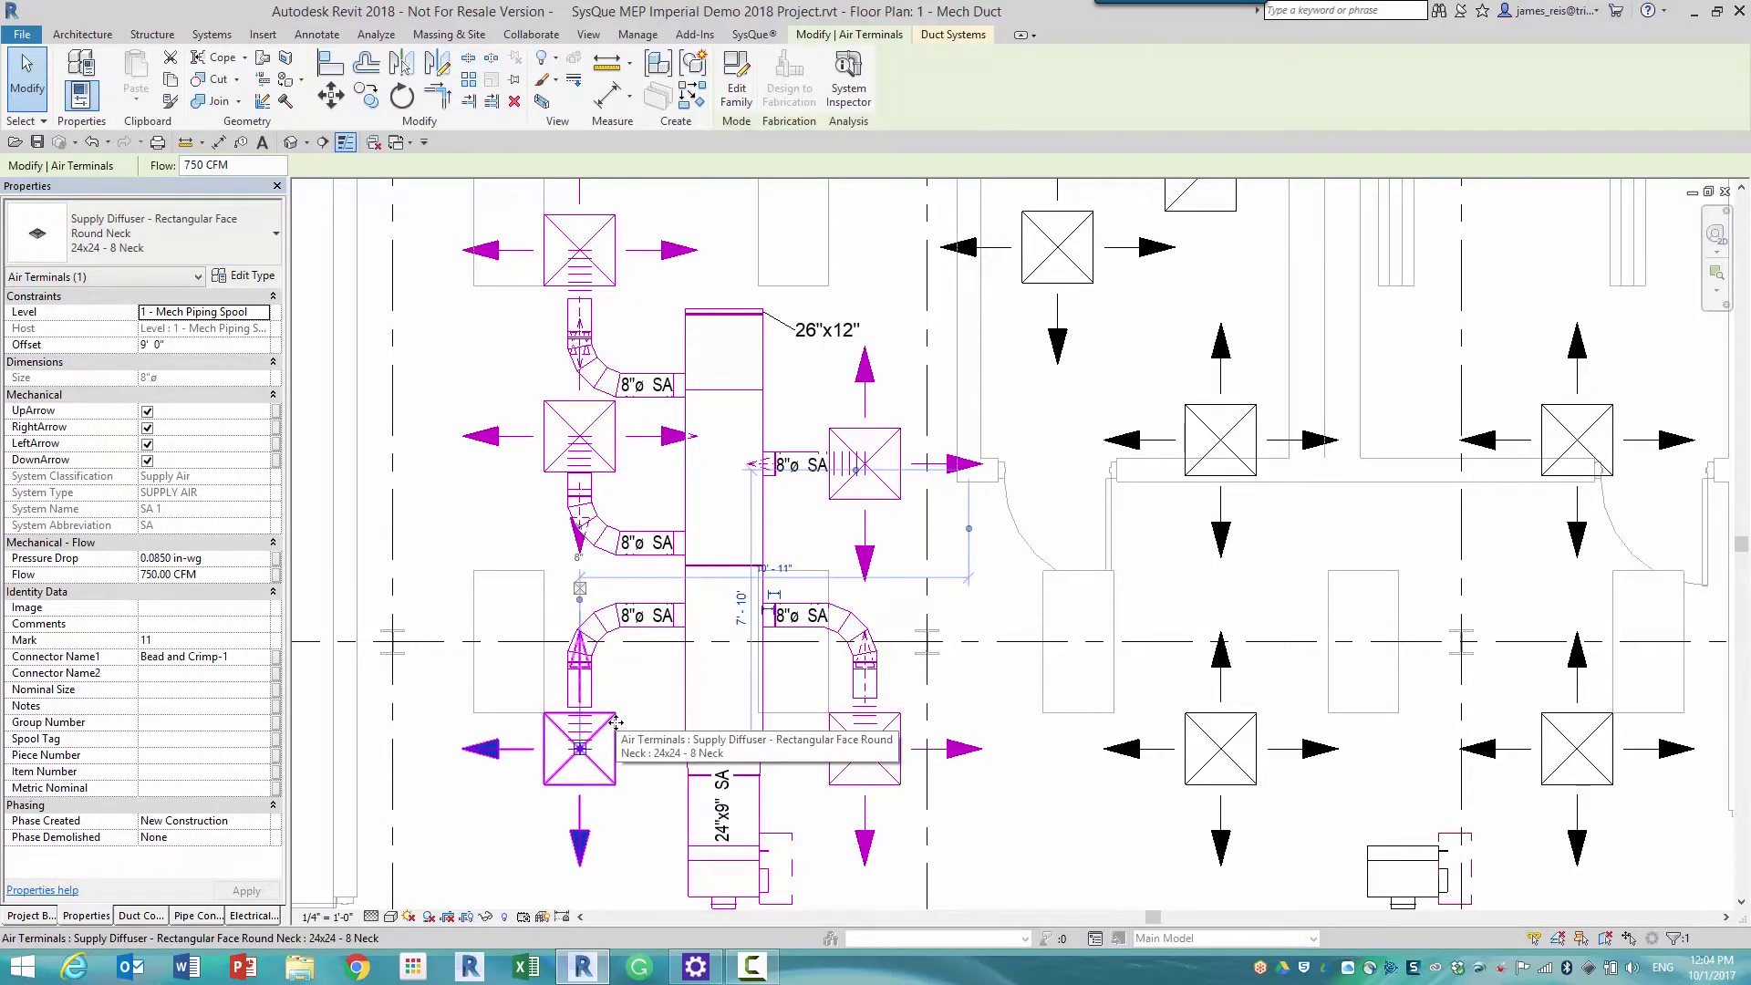
click(203, 574)
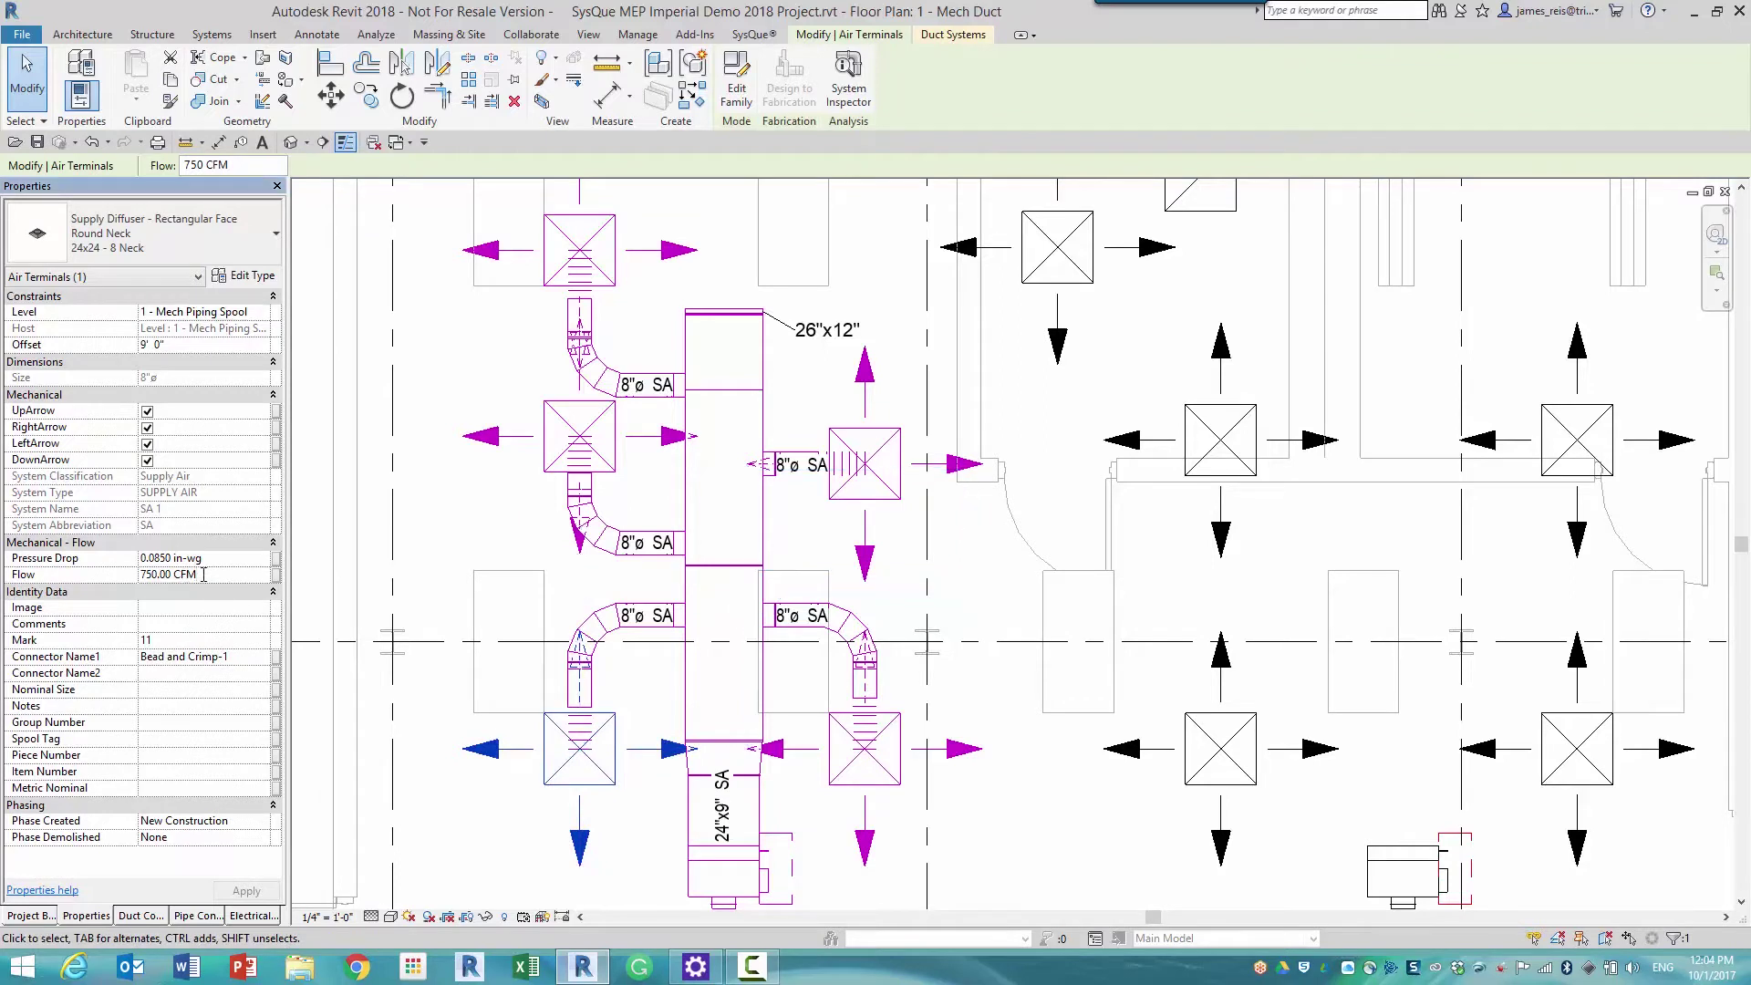
click(118, 581)
text(400)
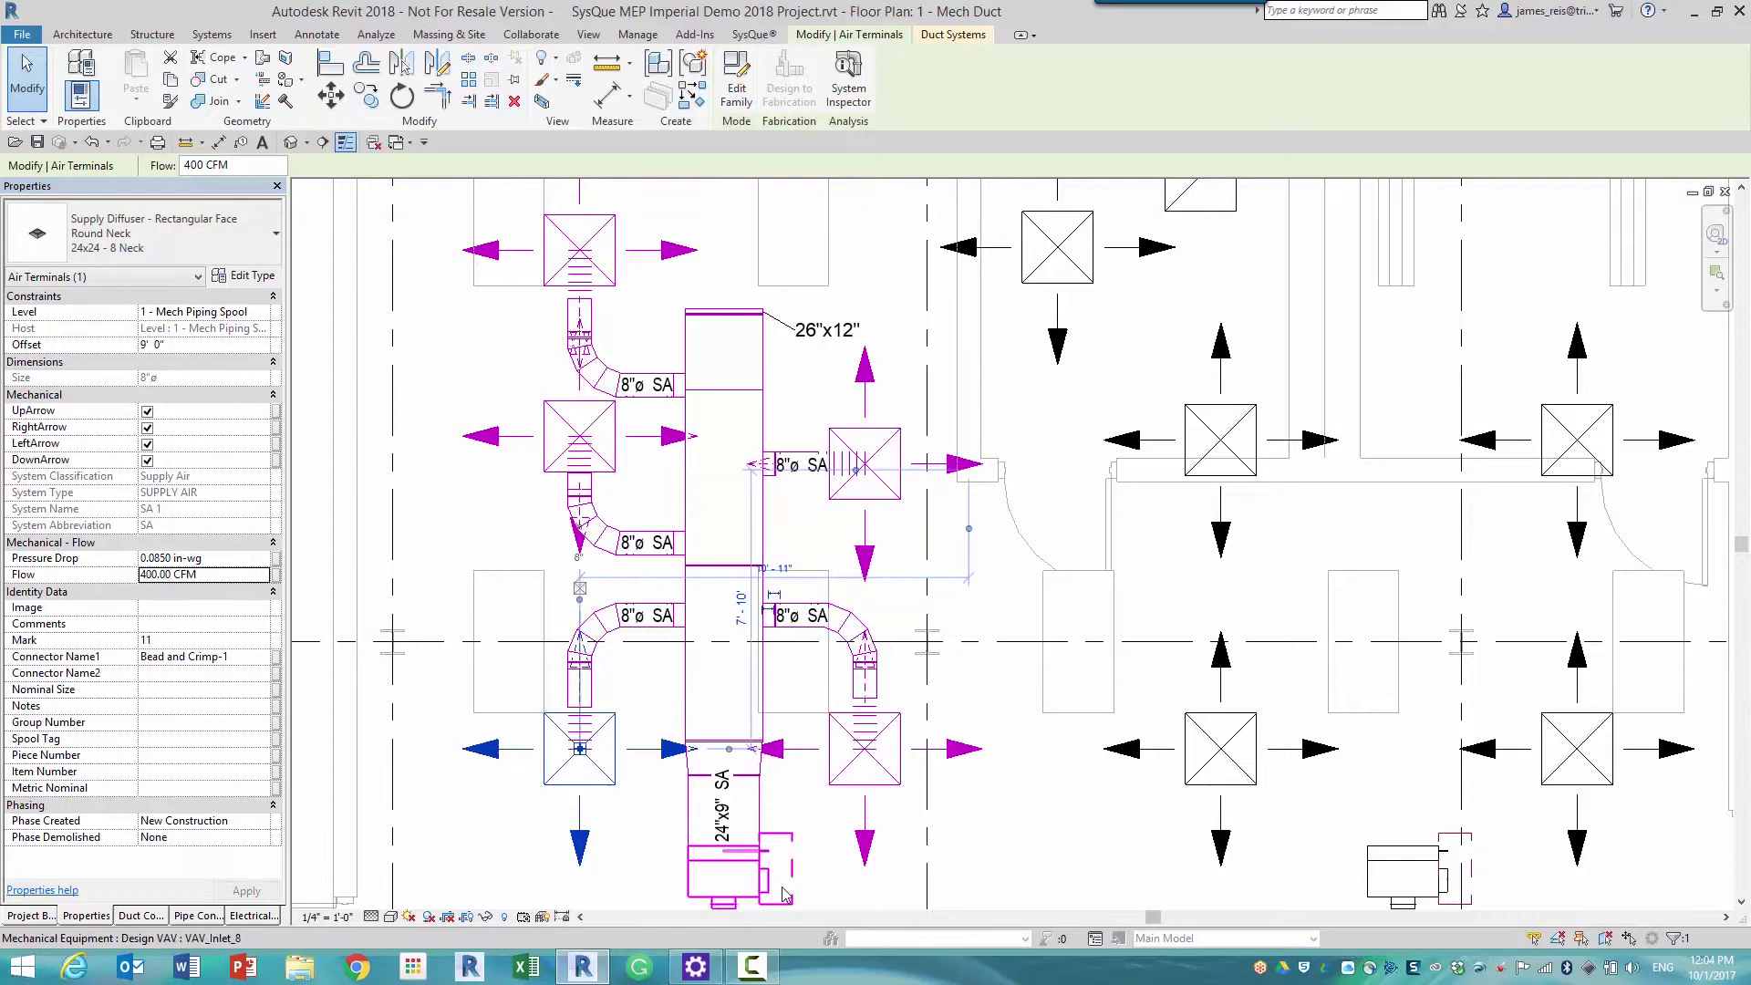
- Review the VAV unit's airflow, then switch to the default 3D view
click(755, 871)
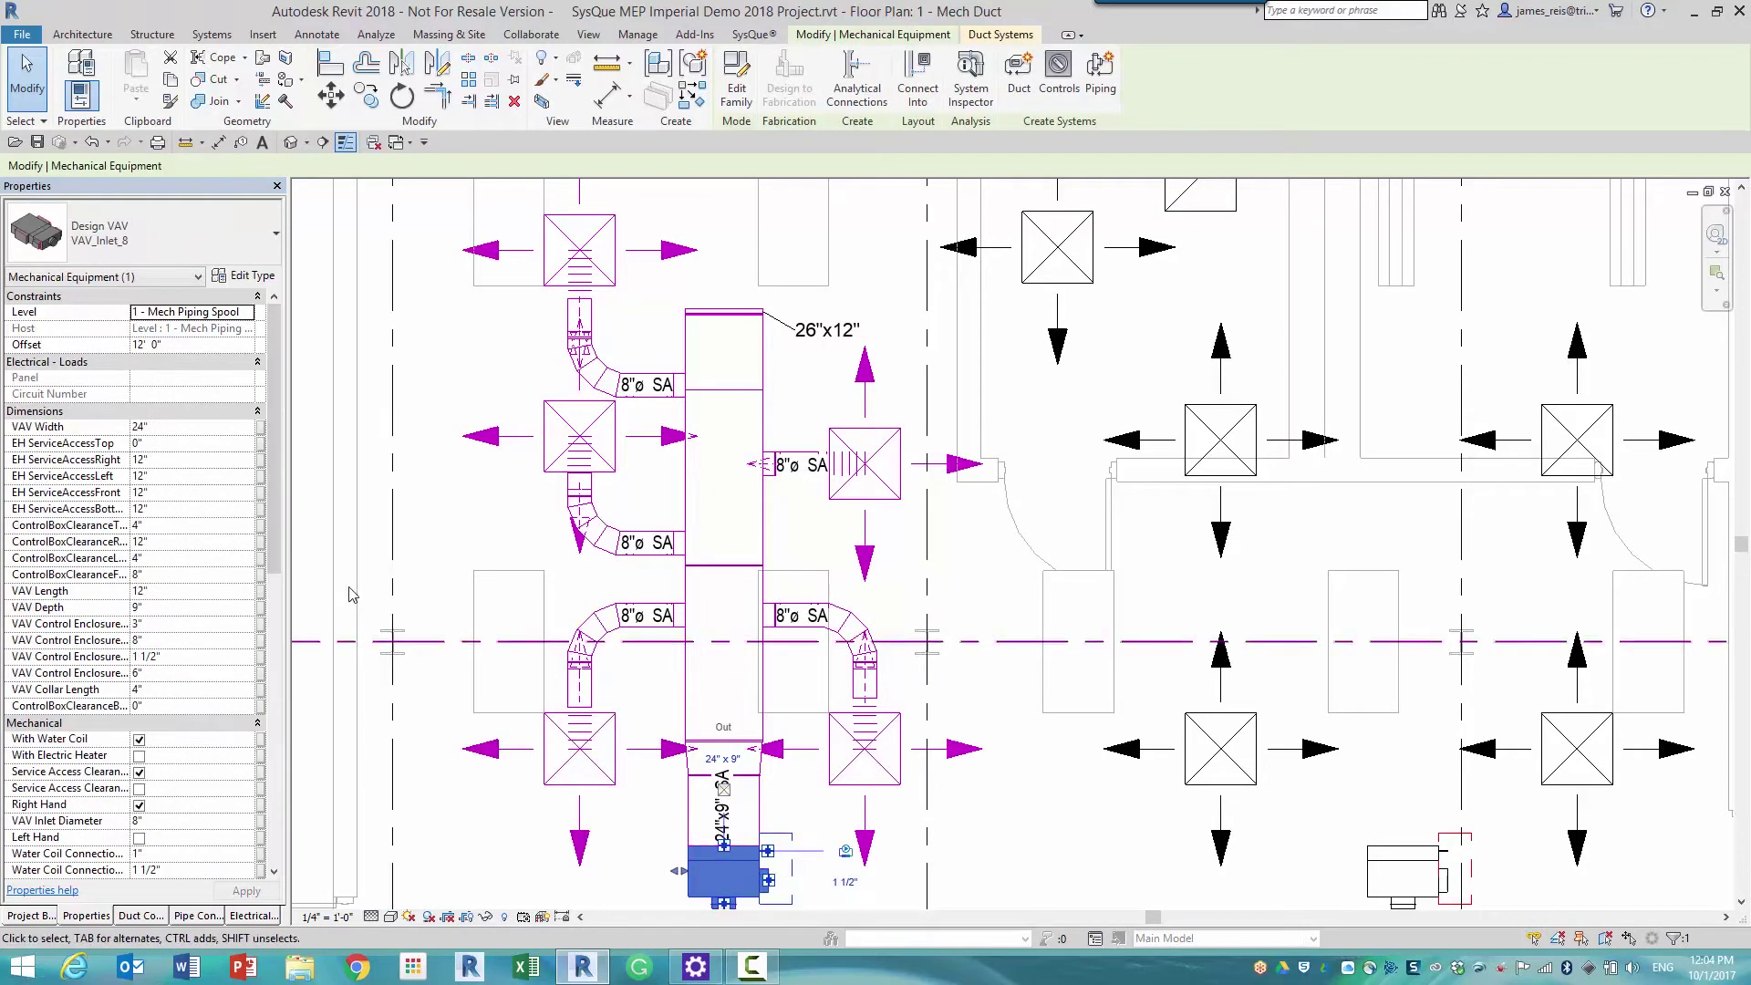
drag(274, 514, 274, 735)
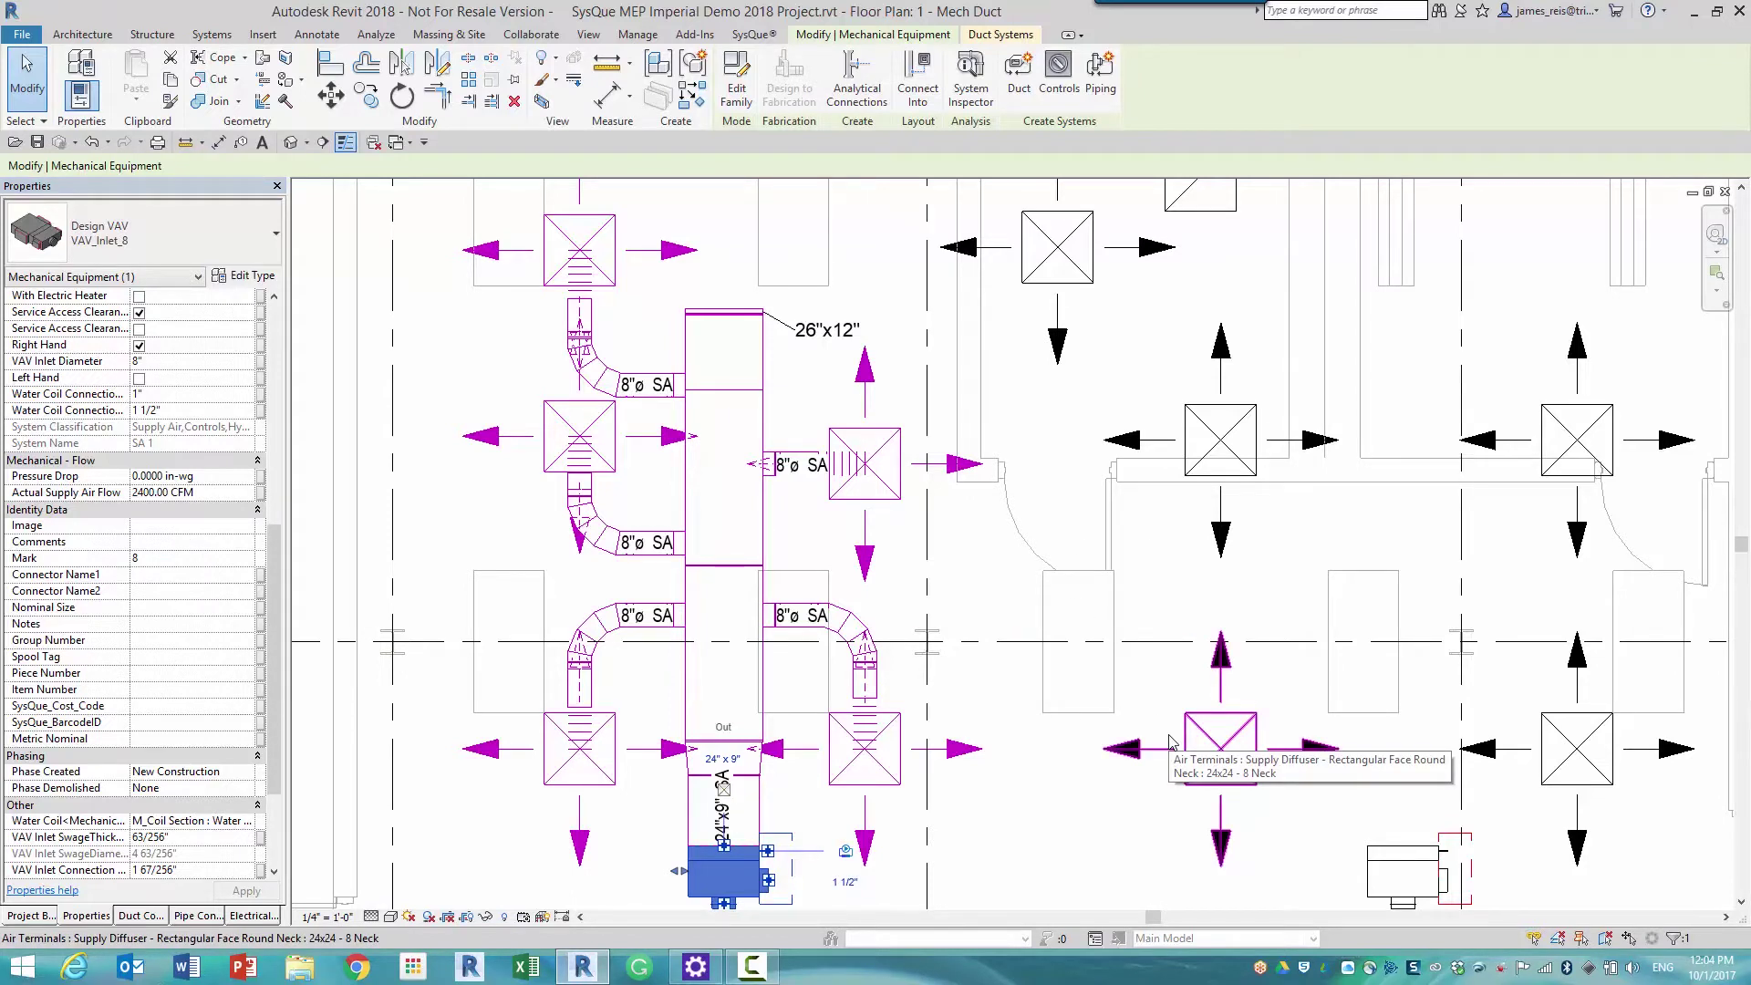
click(290, 143)
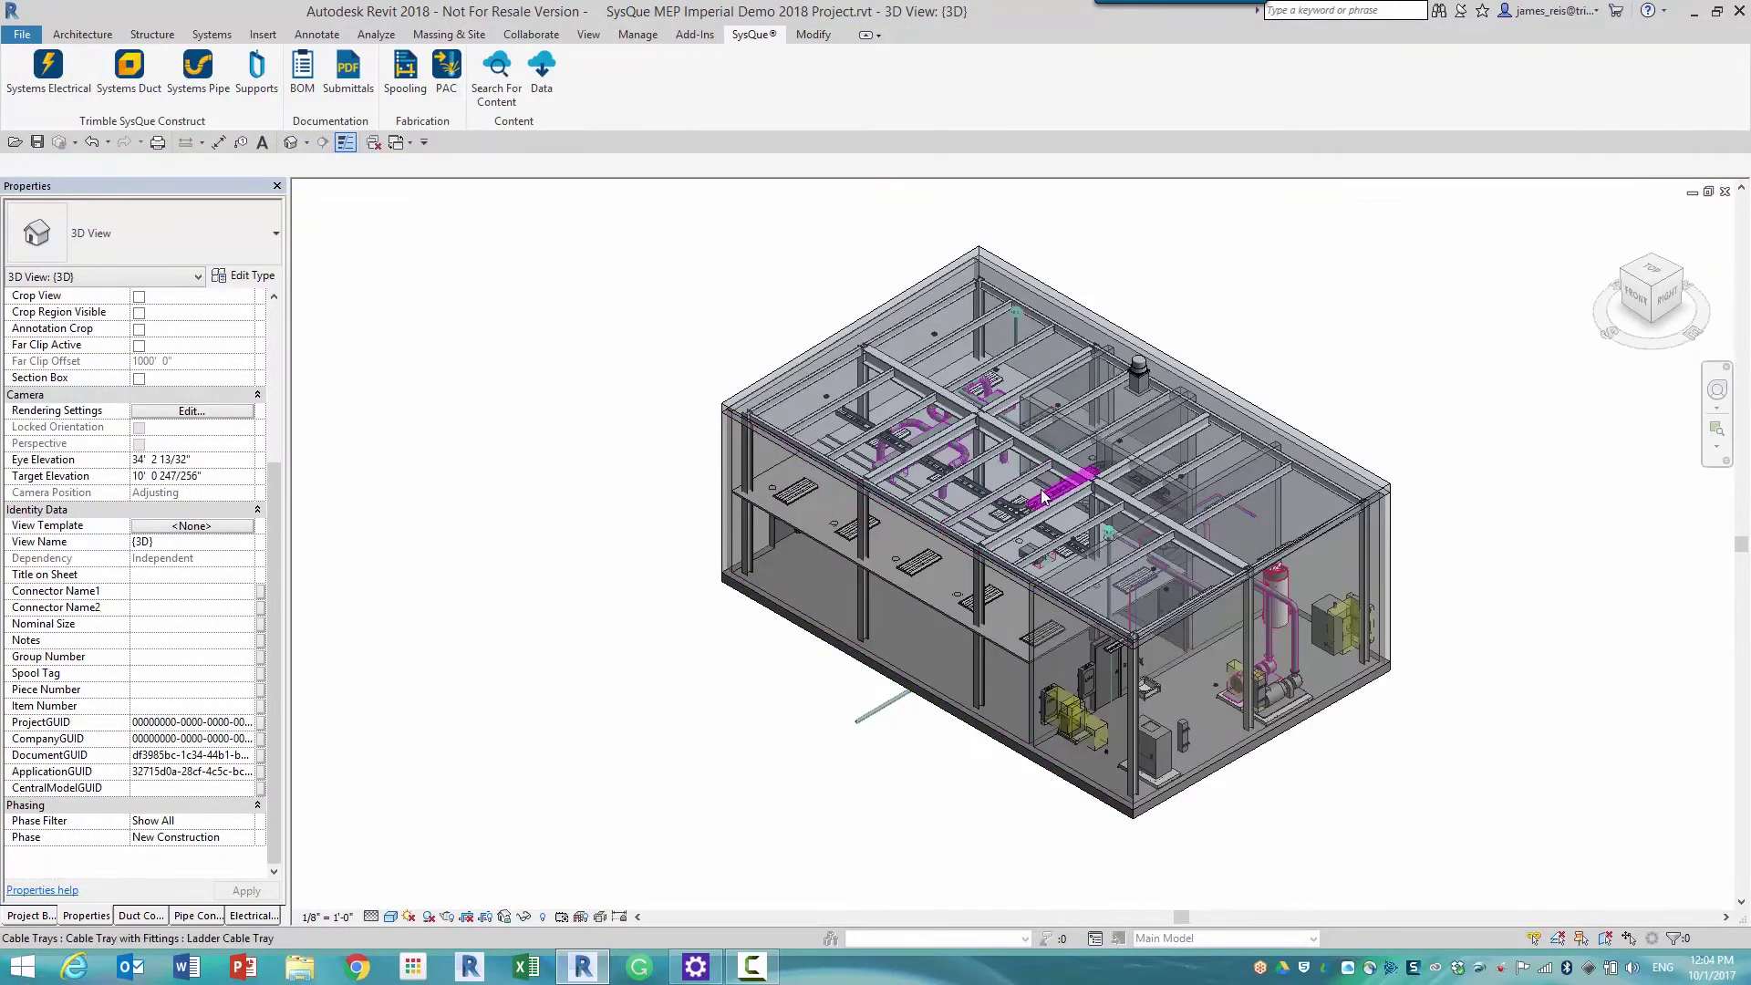
scroll(957, 413, up, 5)
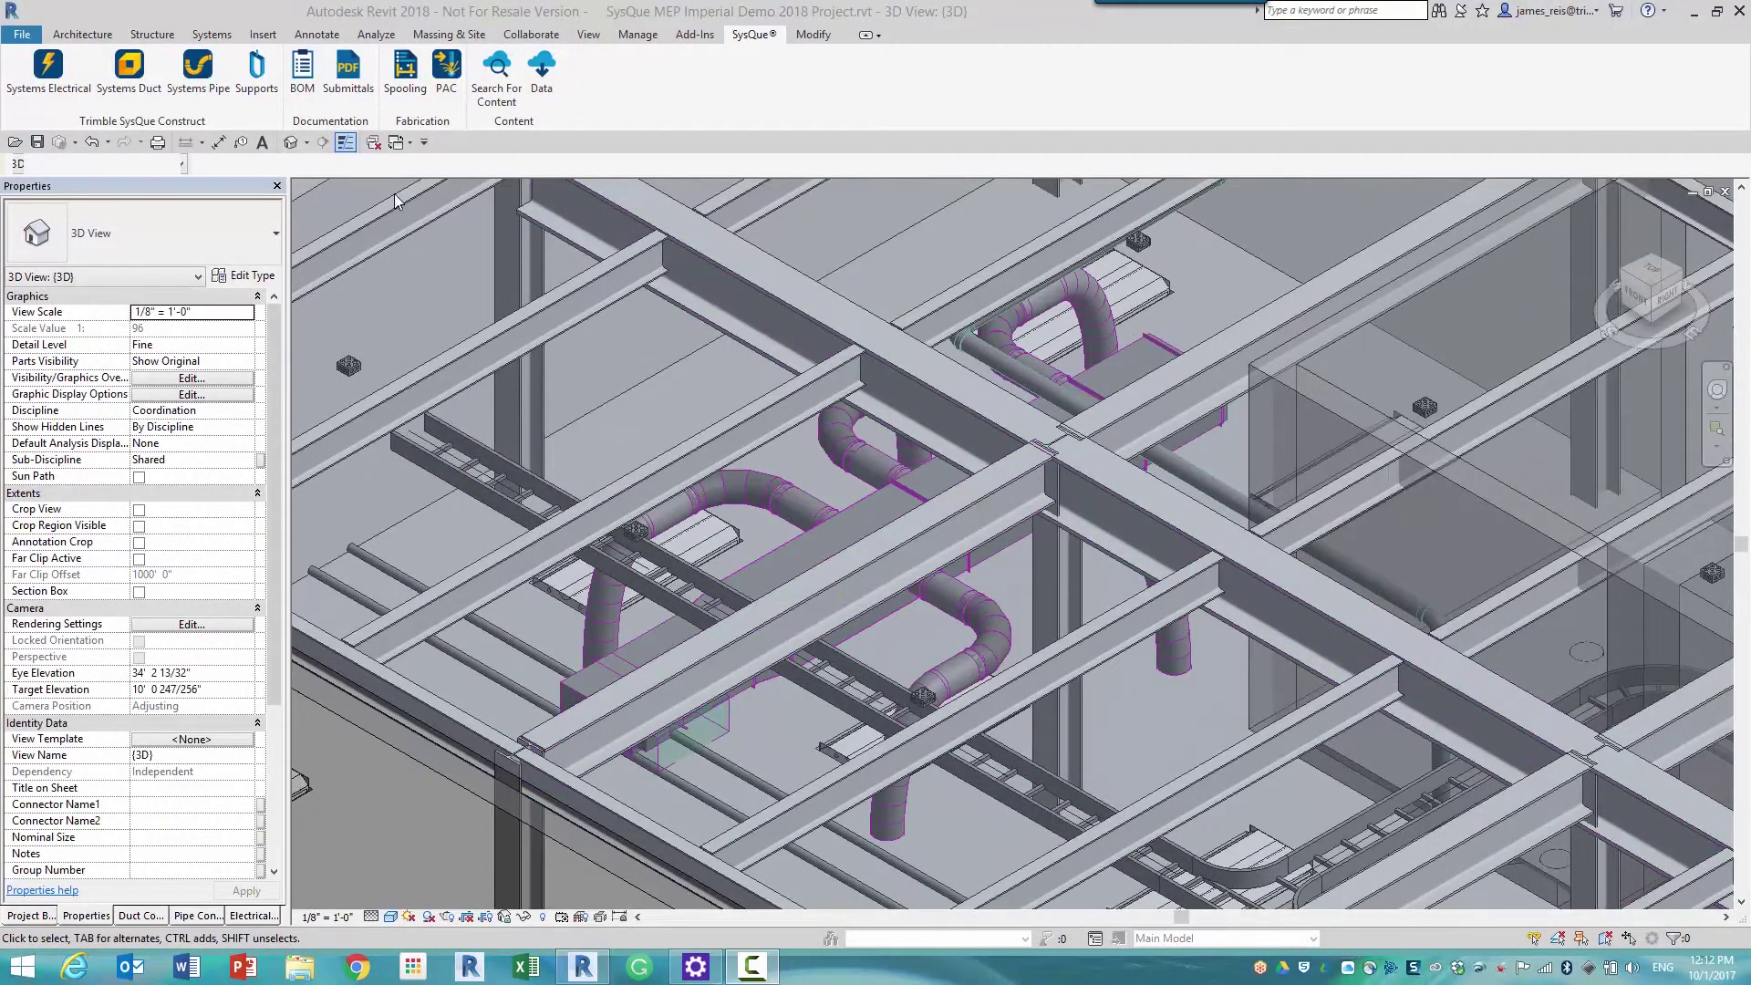
- Load all close-up ducts and fittings into SysQue PAC by window selection
click(457, 71)
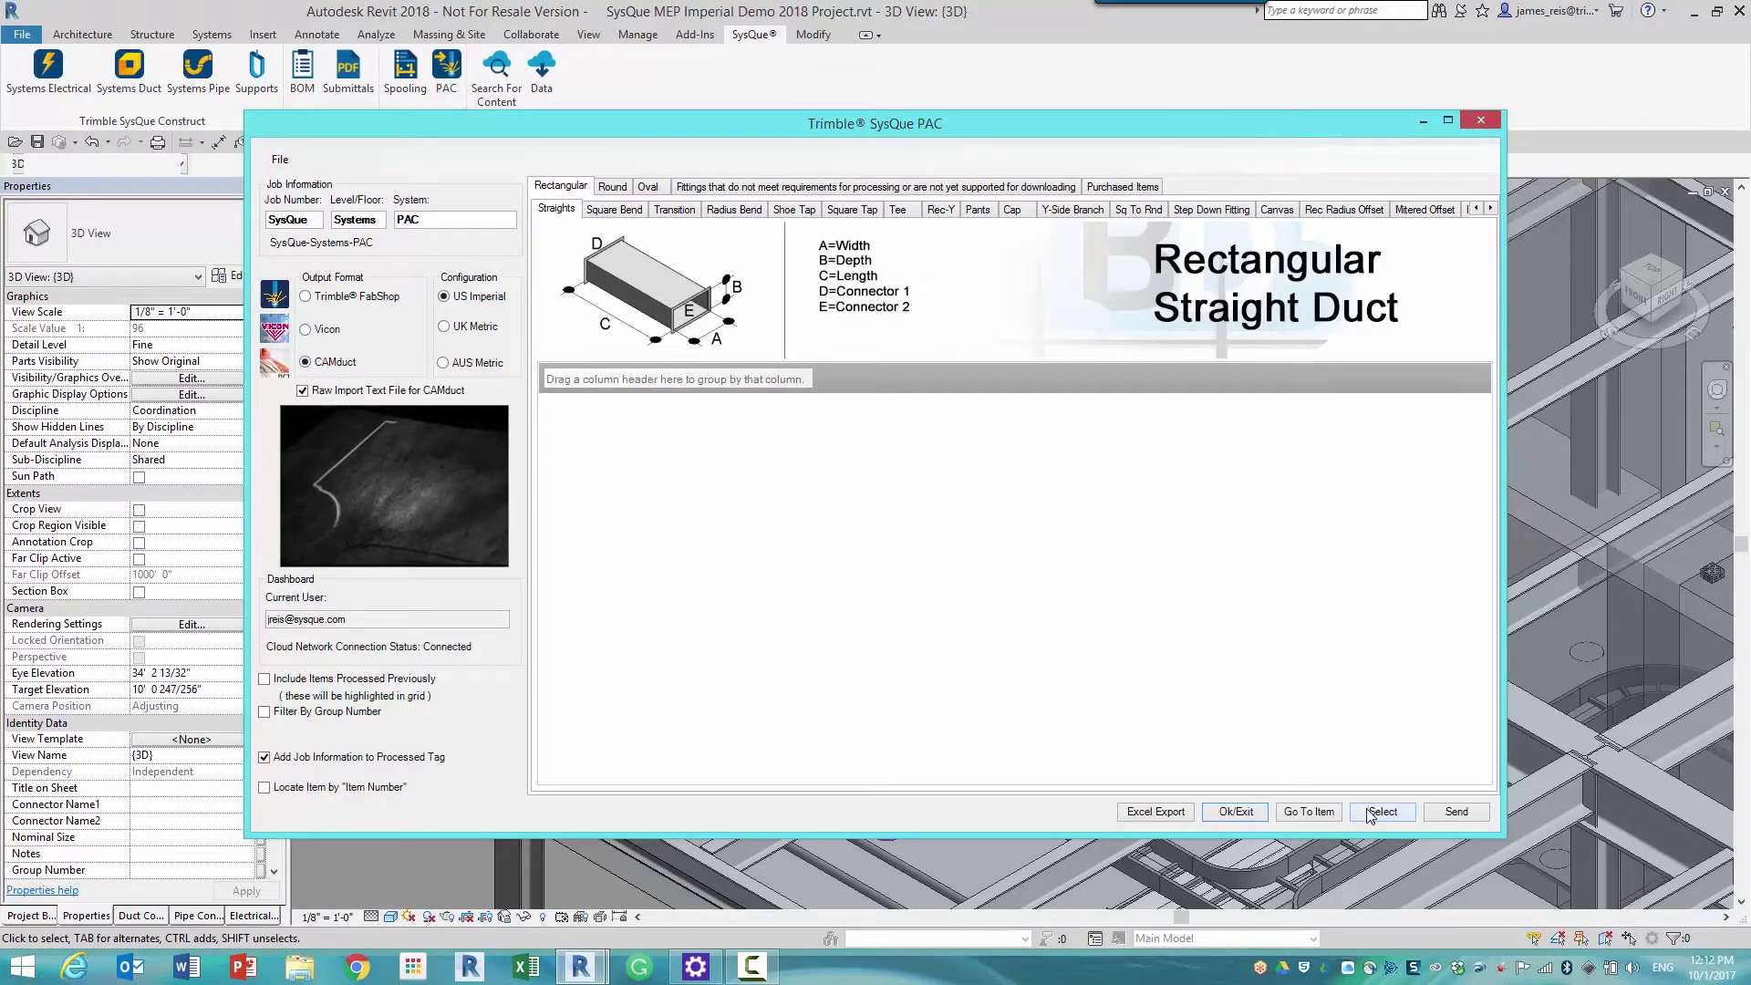
click(1380, 812)
drag(321, 205, 1529, 889)
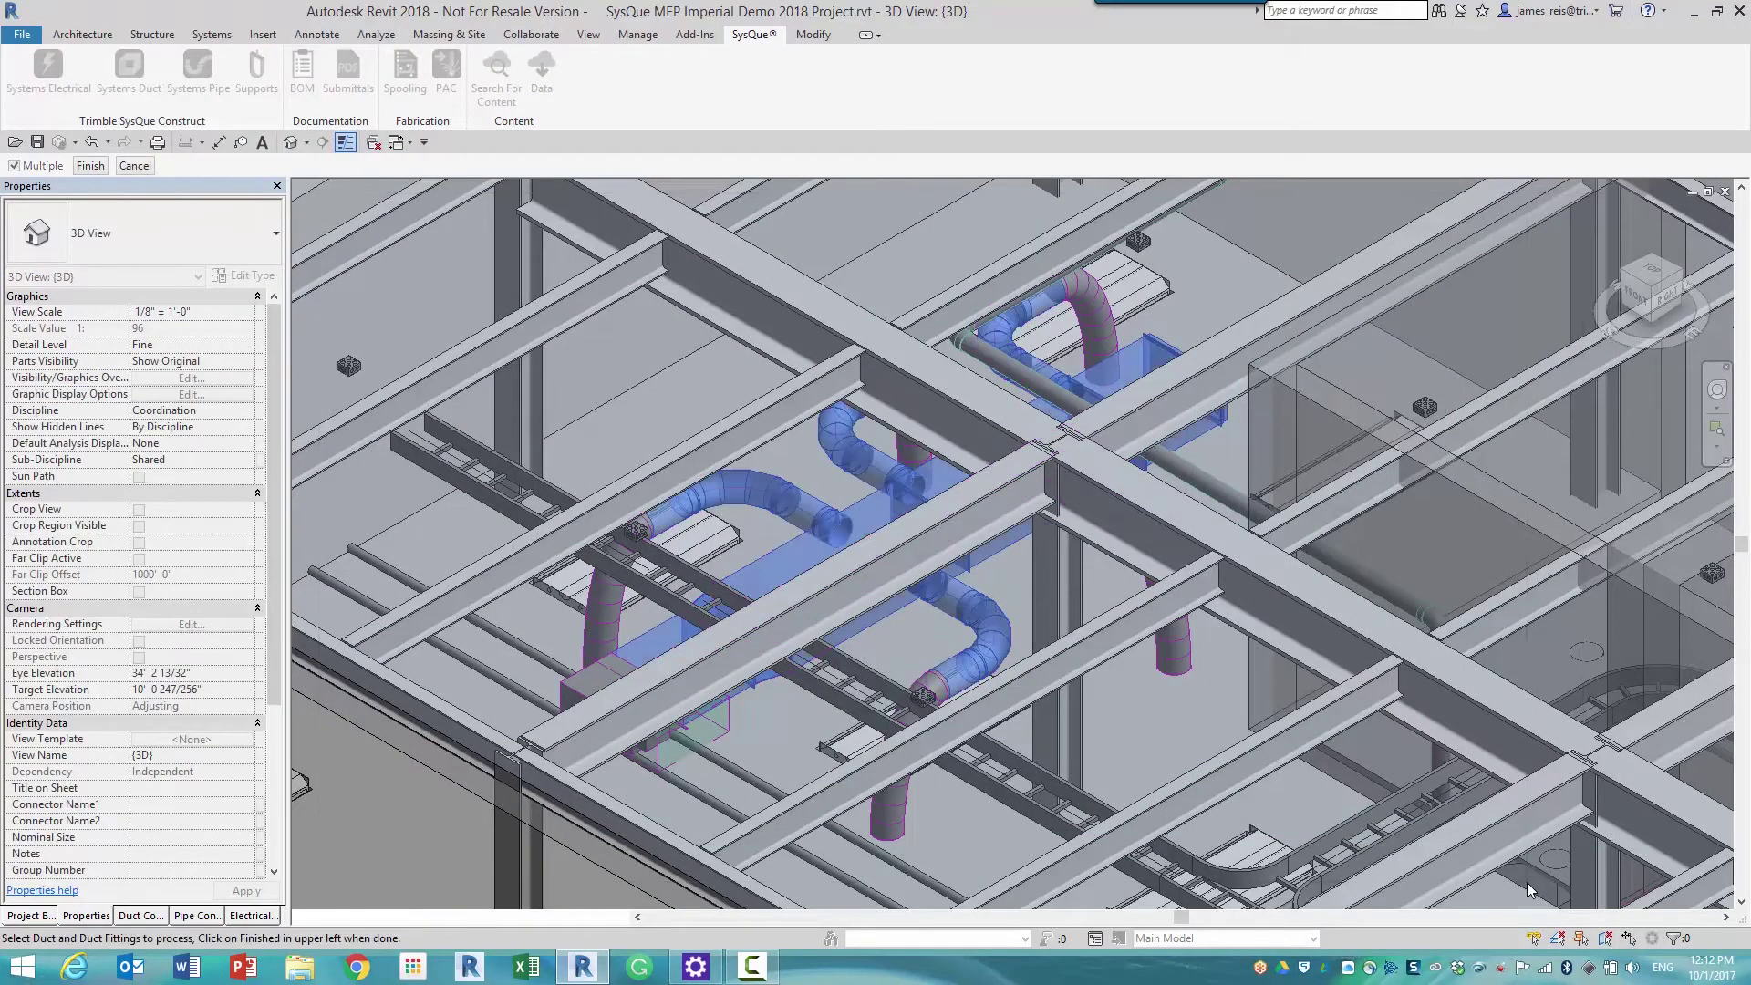
click(90, 165)
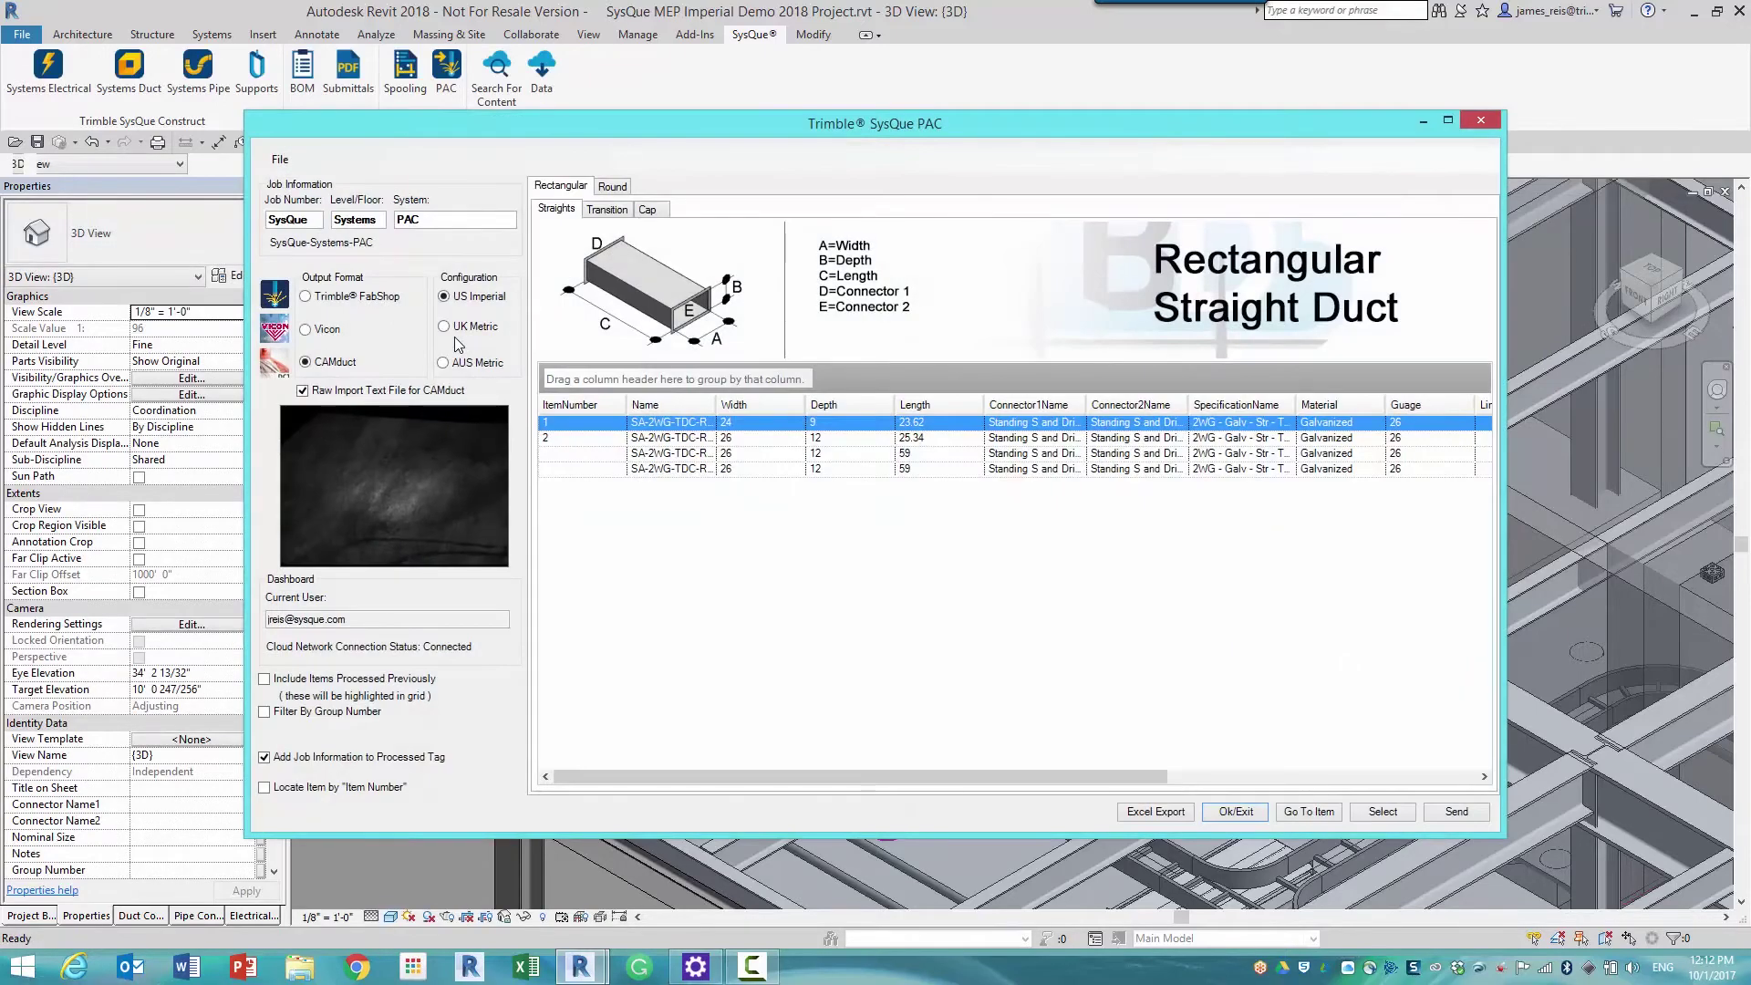
- Review the Rectangular and Round fitting lists and set output to Trimble FabShop
click(606, 209)
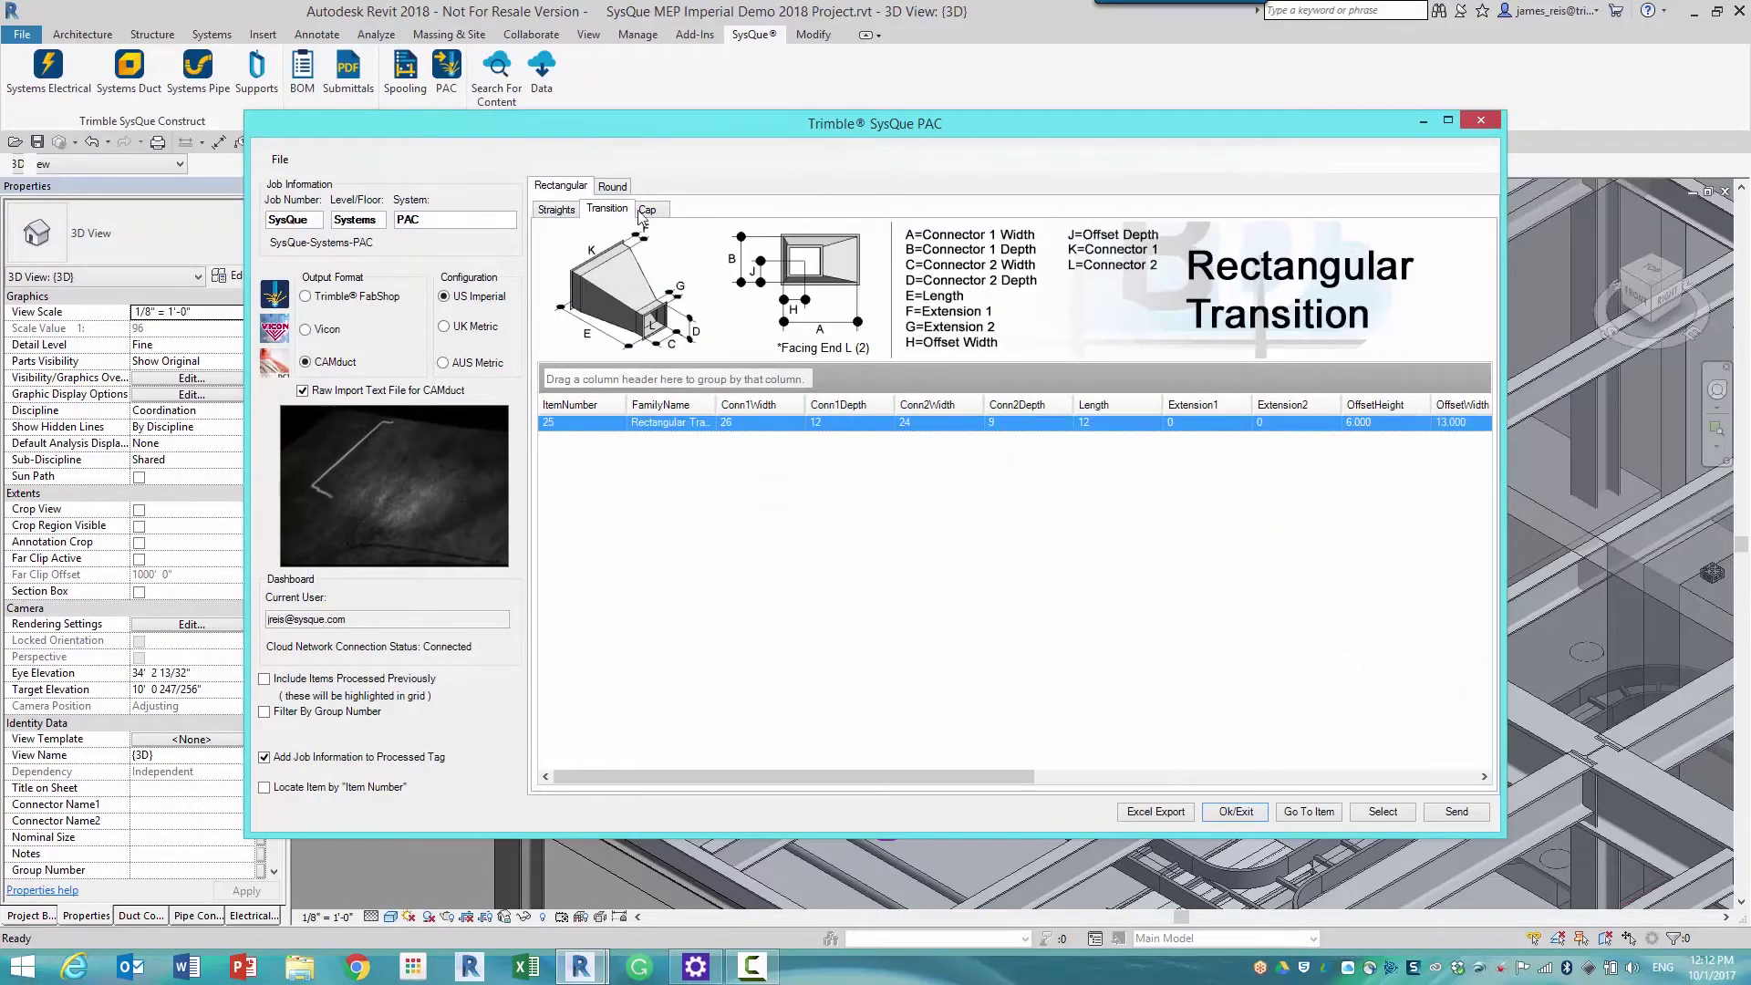
click(637, 208)
click(612, 186)
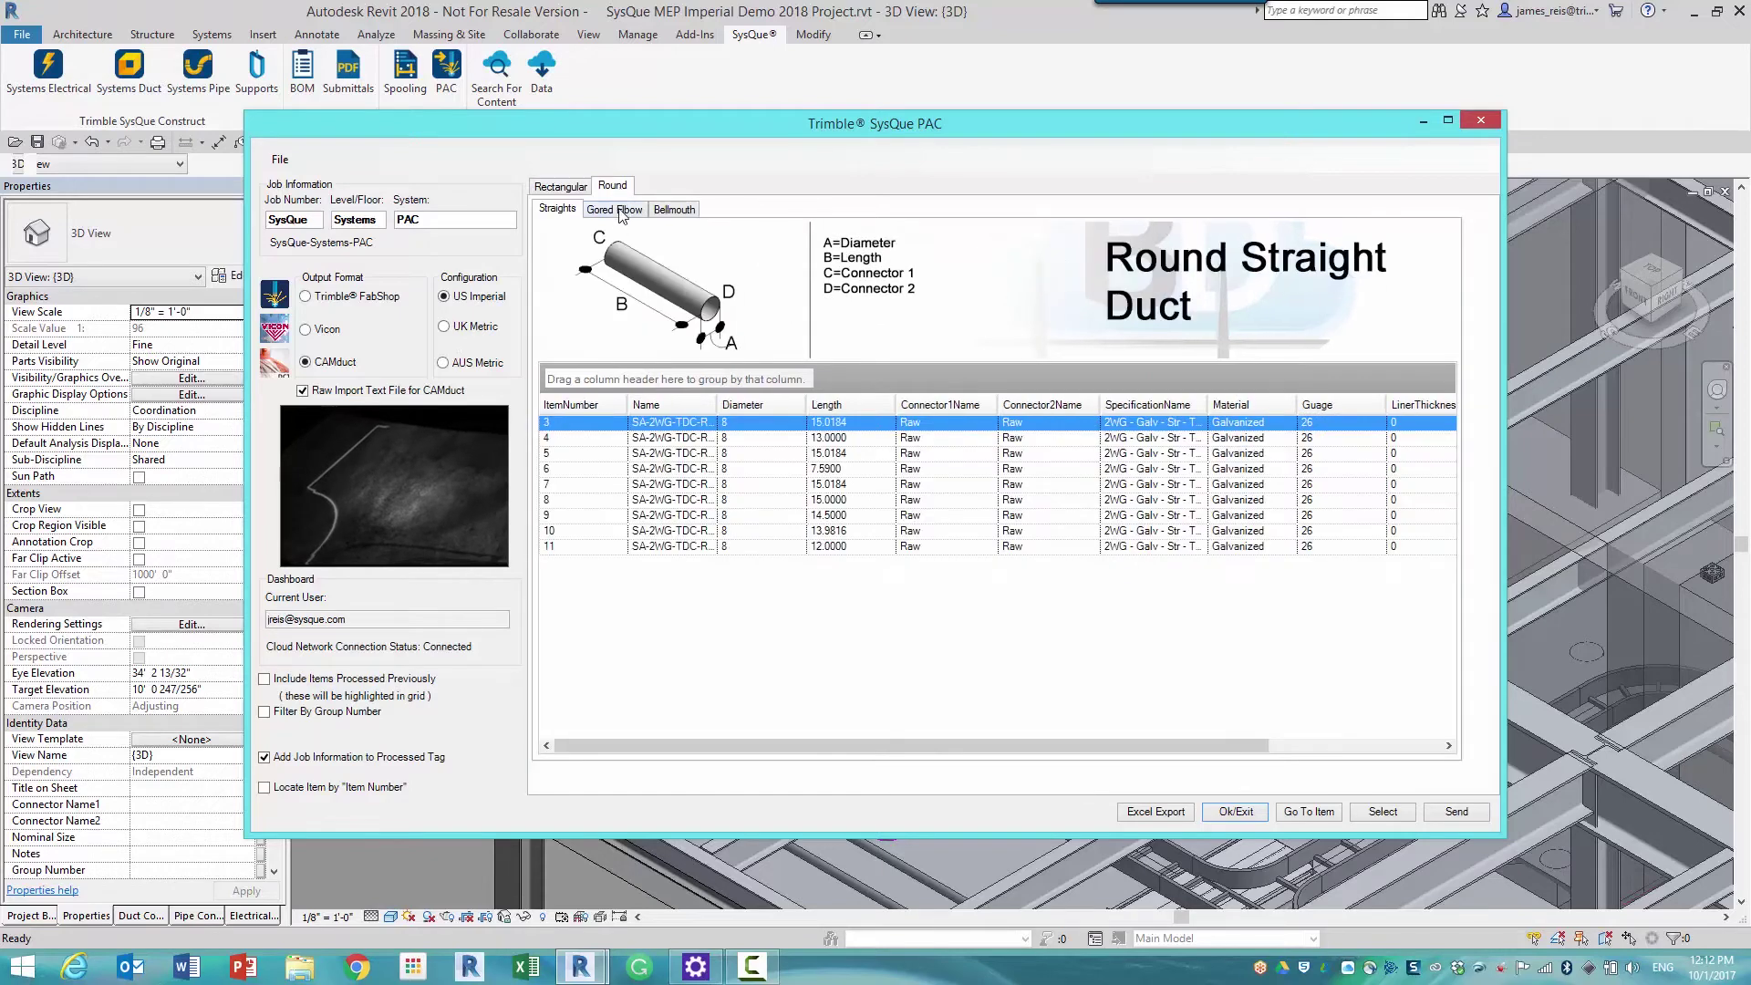
click(617, 209)
click(673, 209)
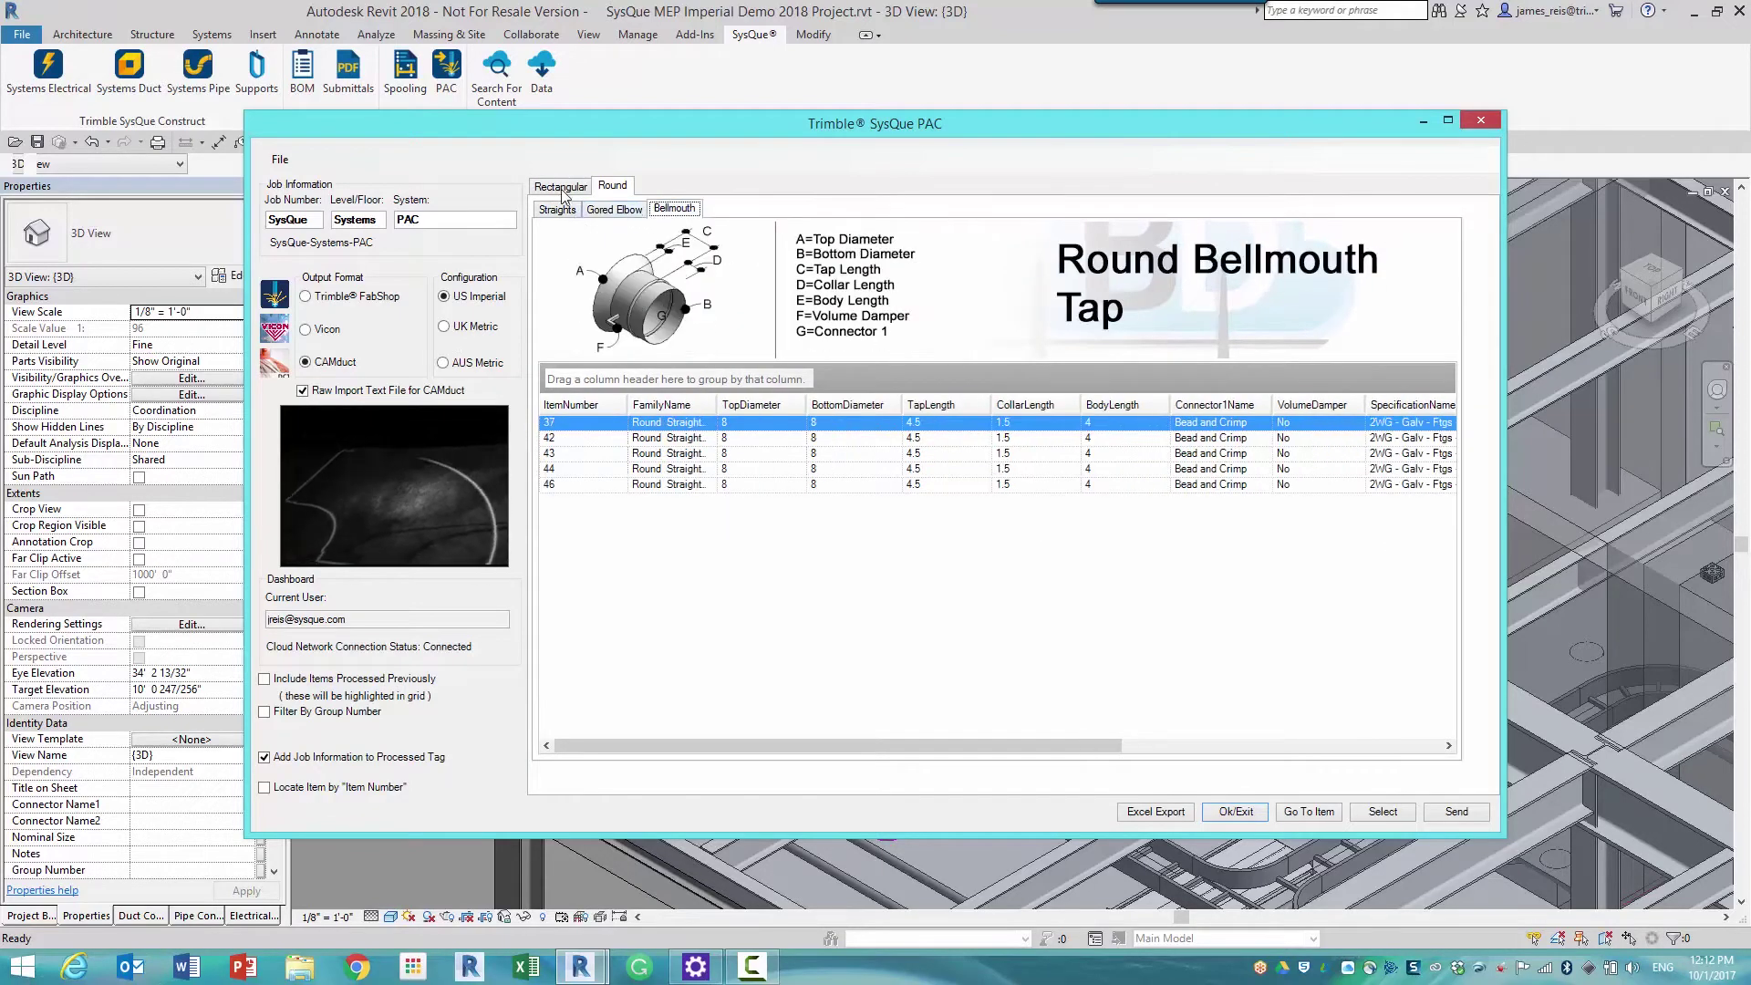
click(560, 186)
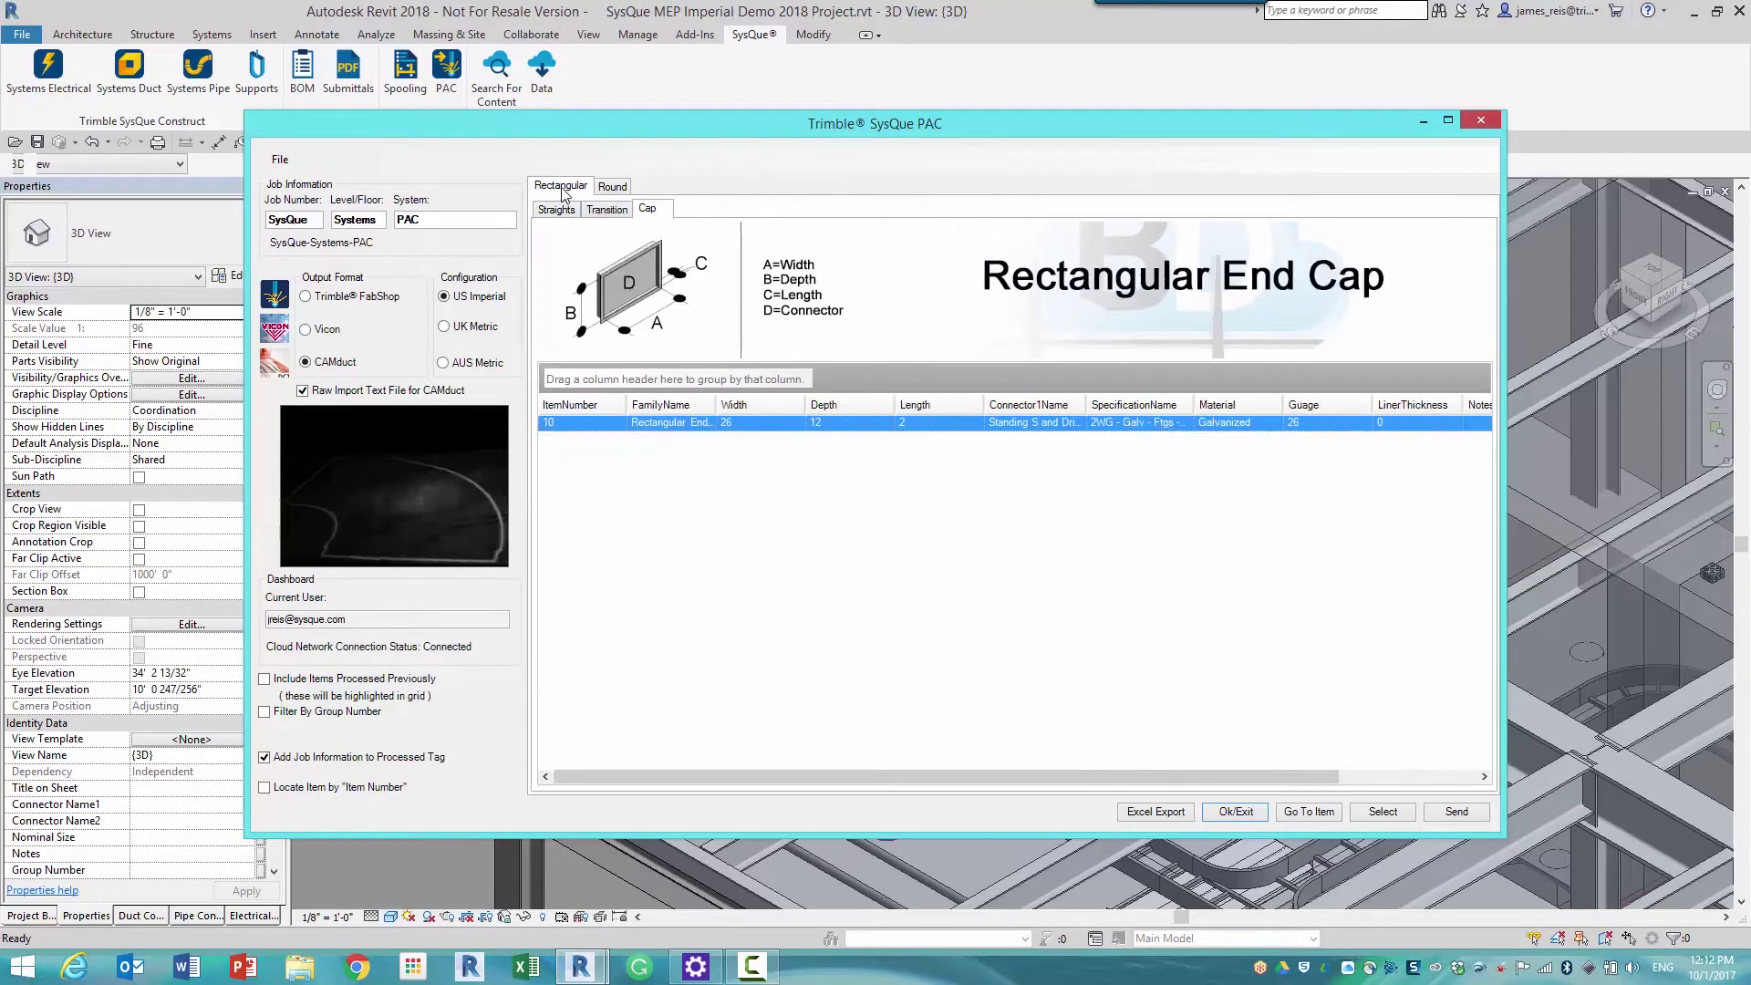
click(306, 298)
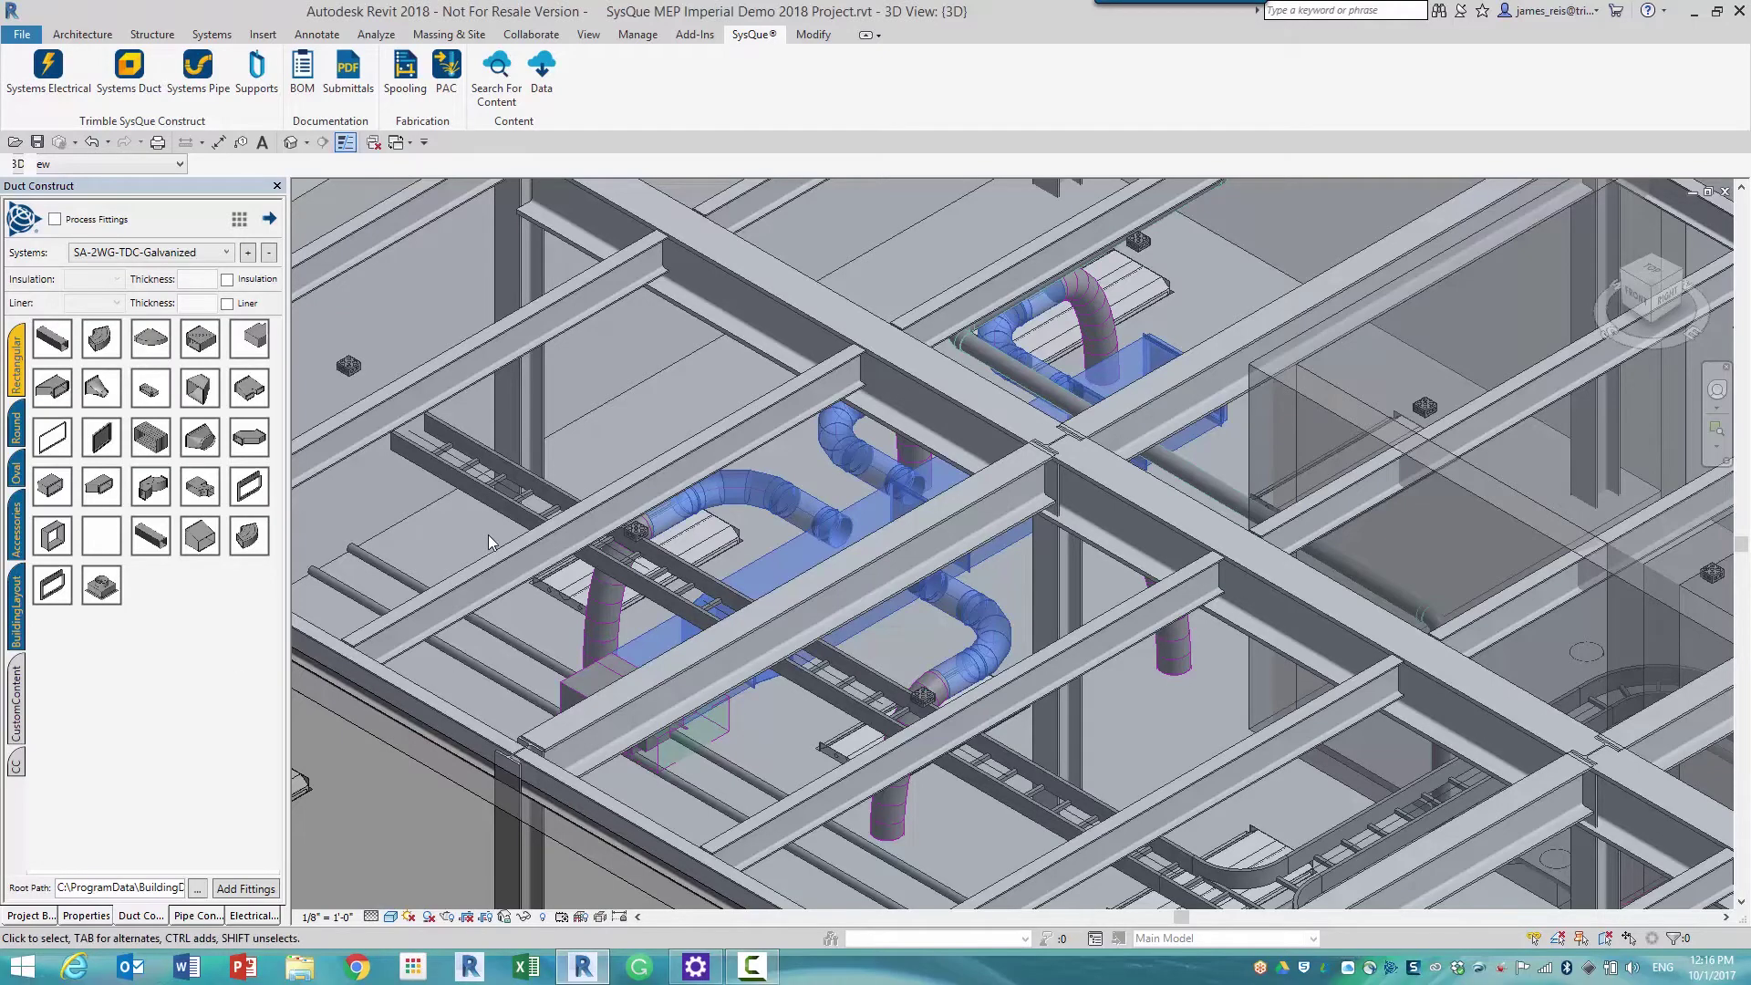
- From the top view, set up a straight duct 36" wide by 24" high
scroll(489, 534, down, 6)
click(1651, 275)
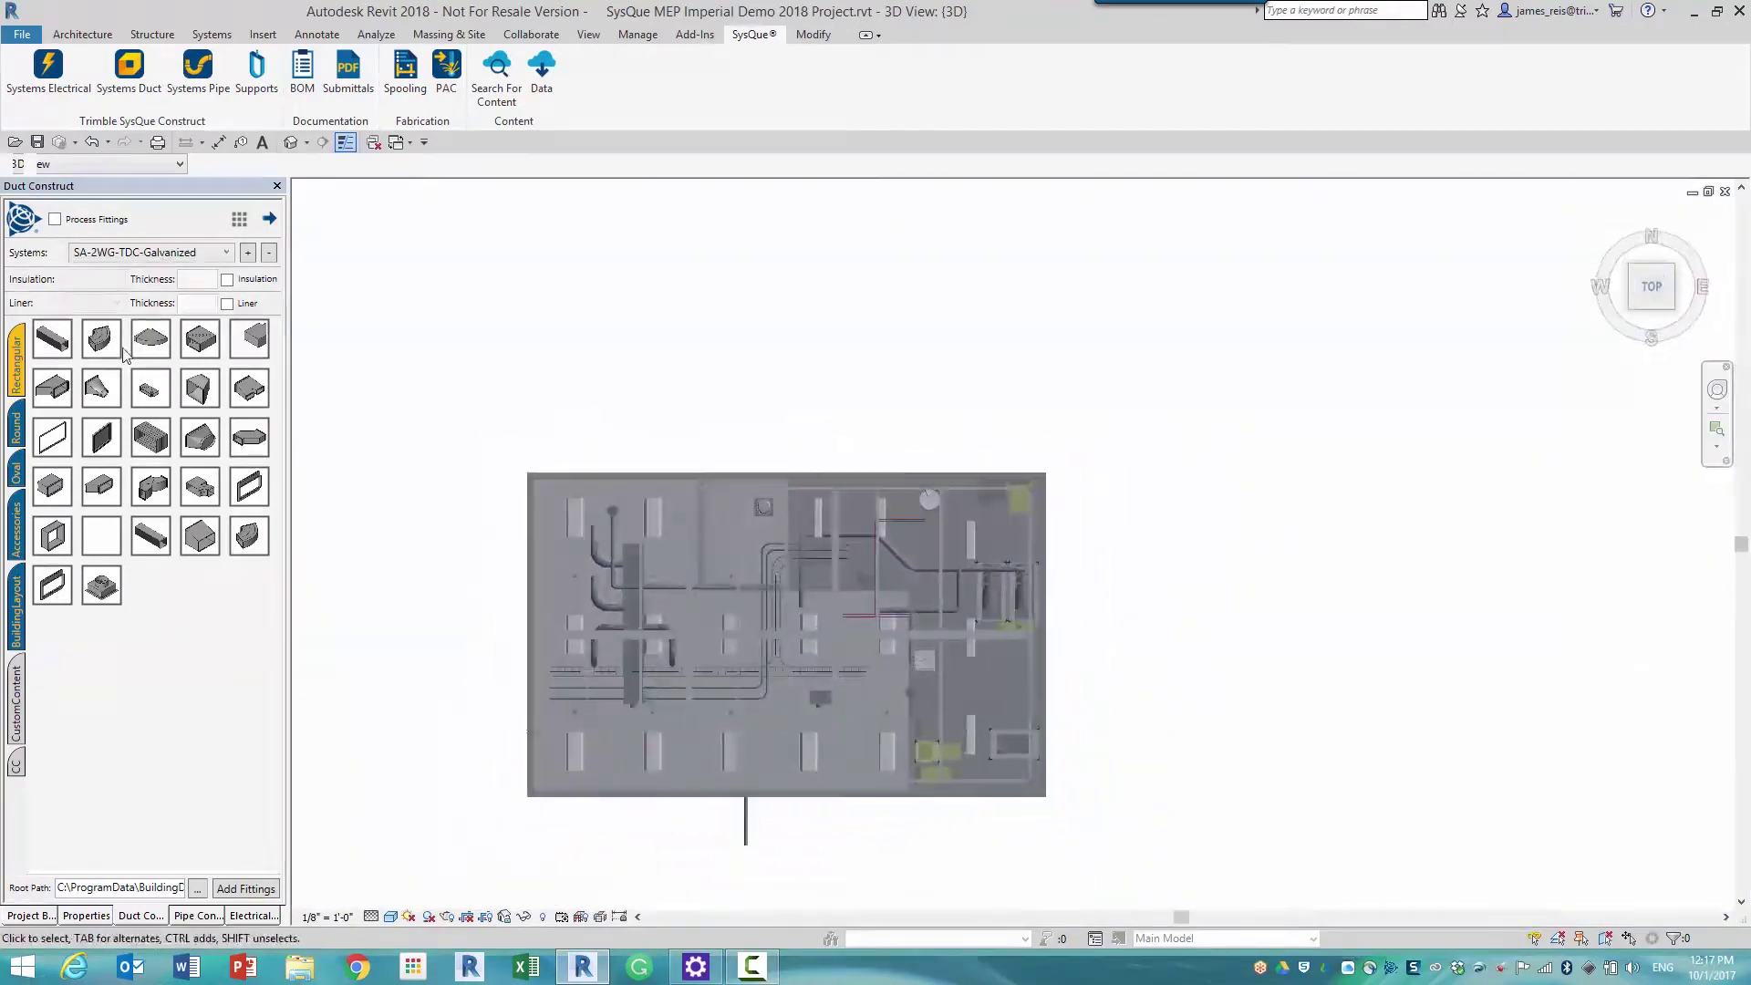
click(52, 340)
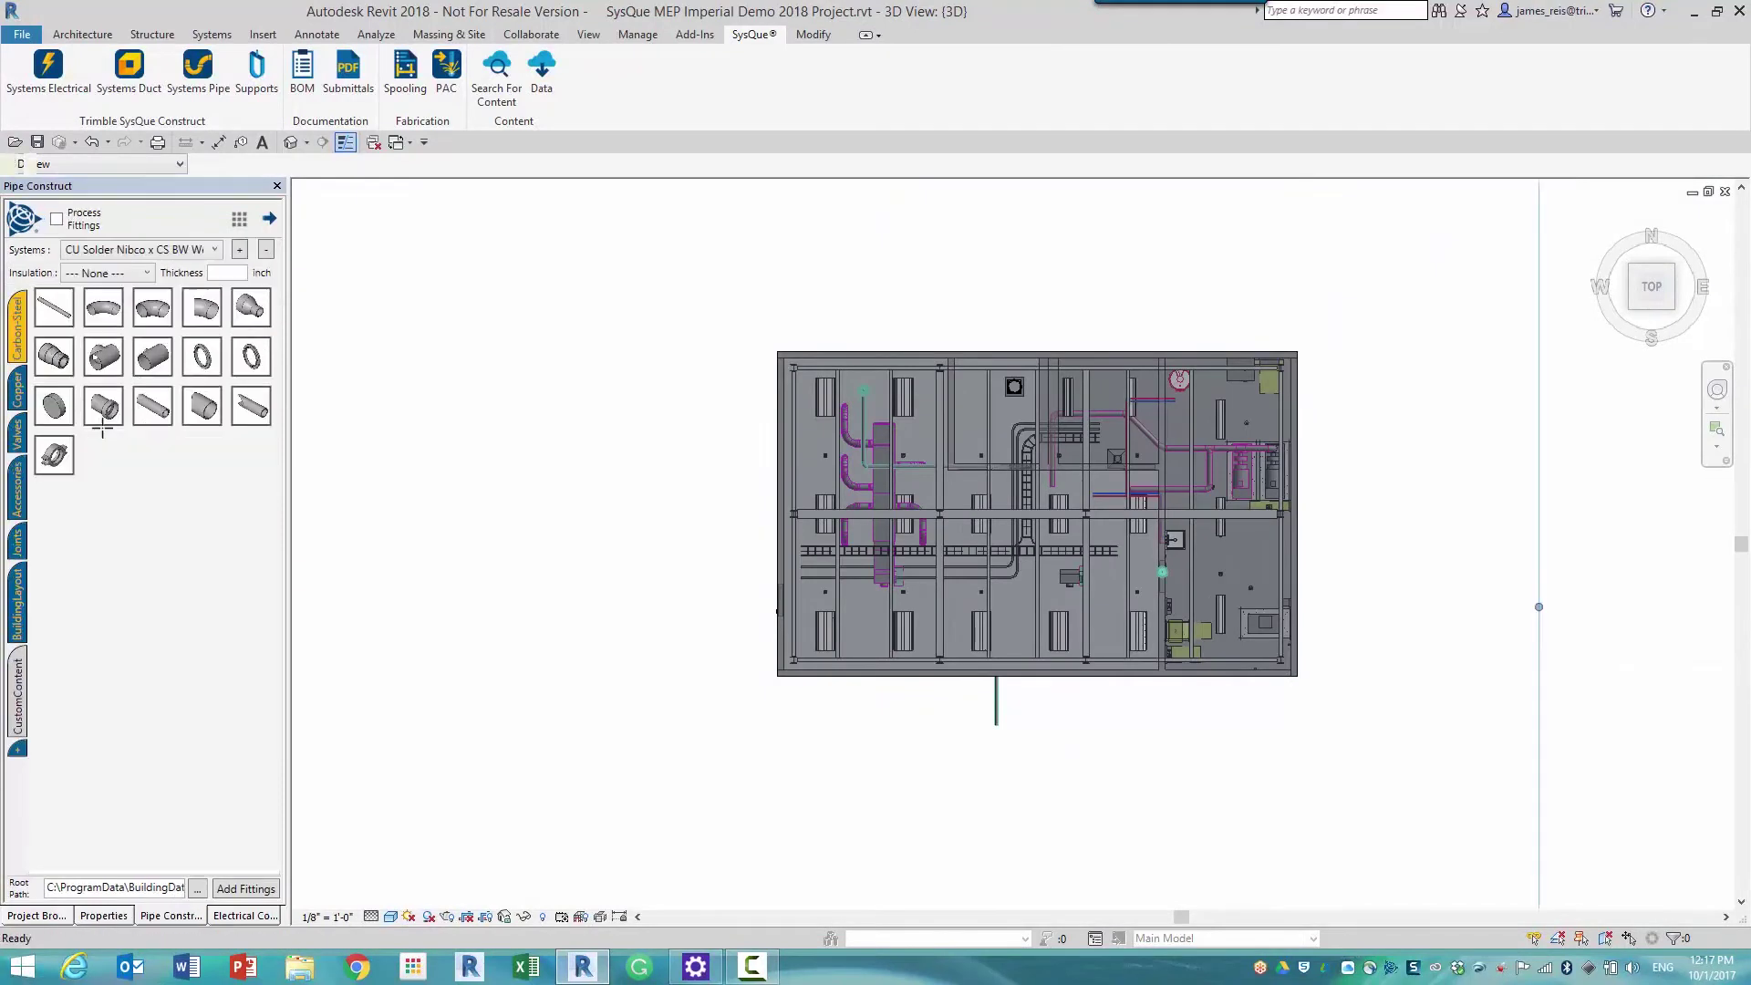
click(333, 172)
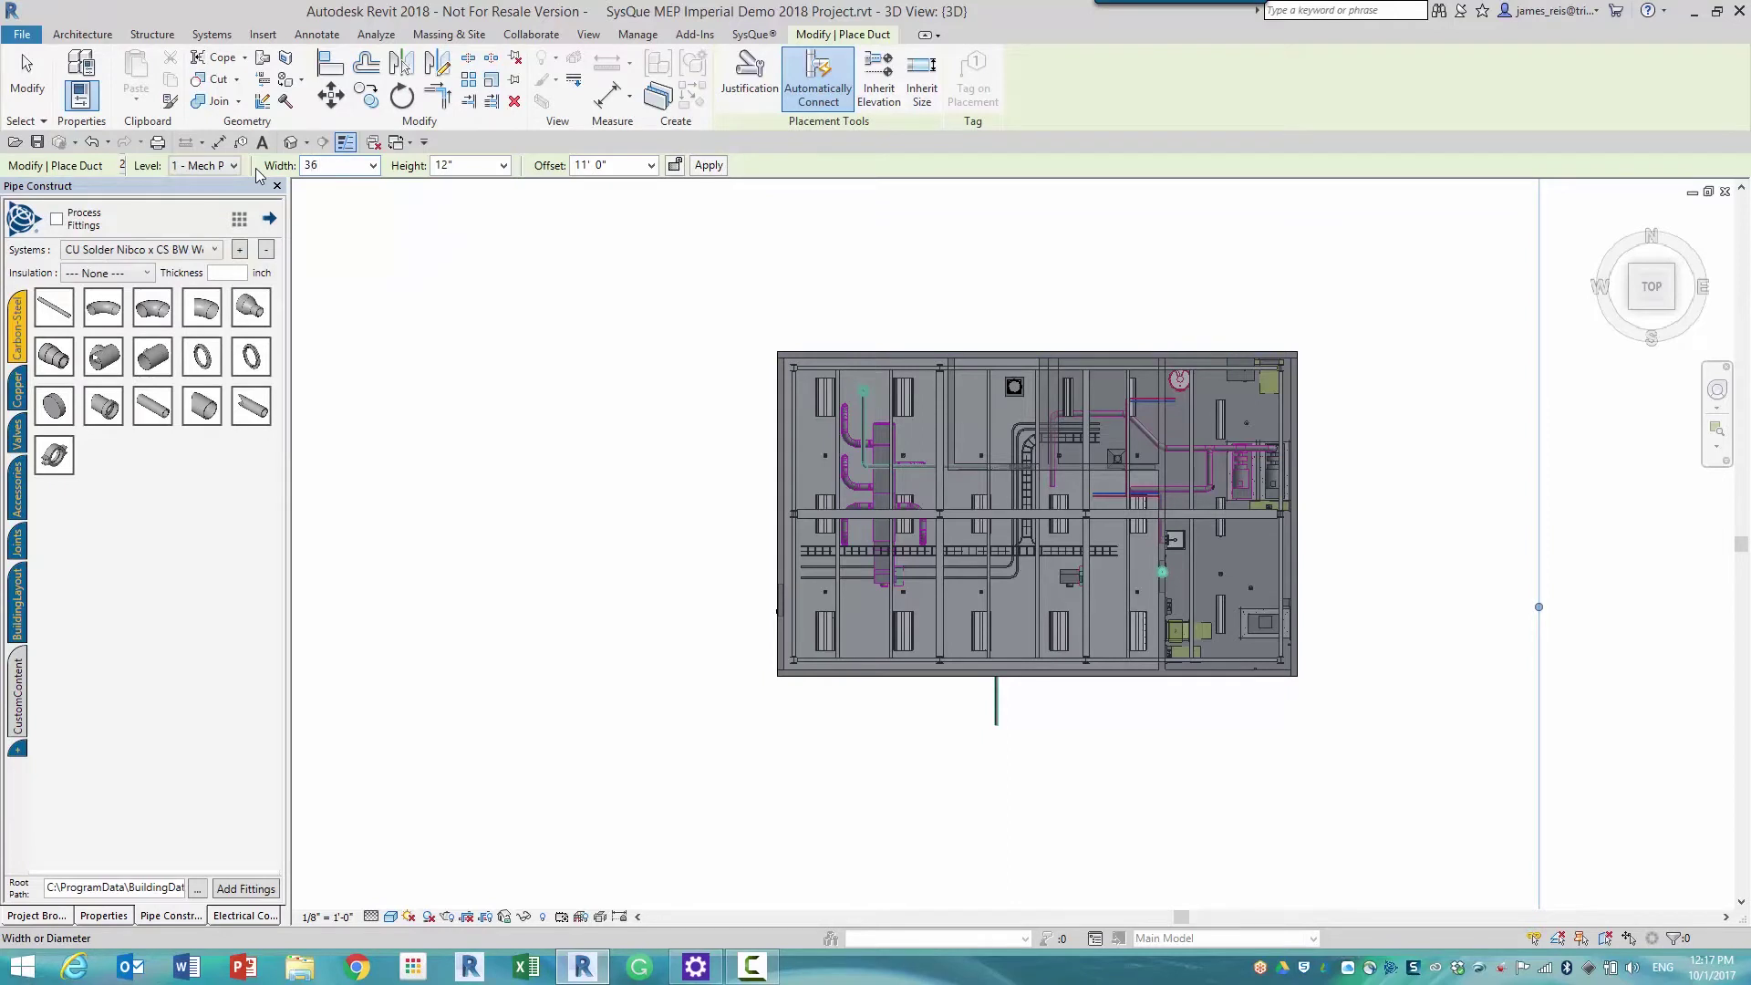
key(Tab)
double_click(461, 166)
text(24)
key(Return)
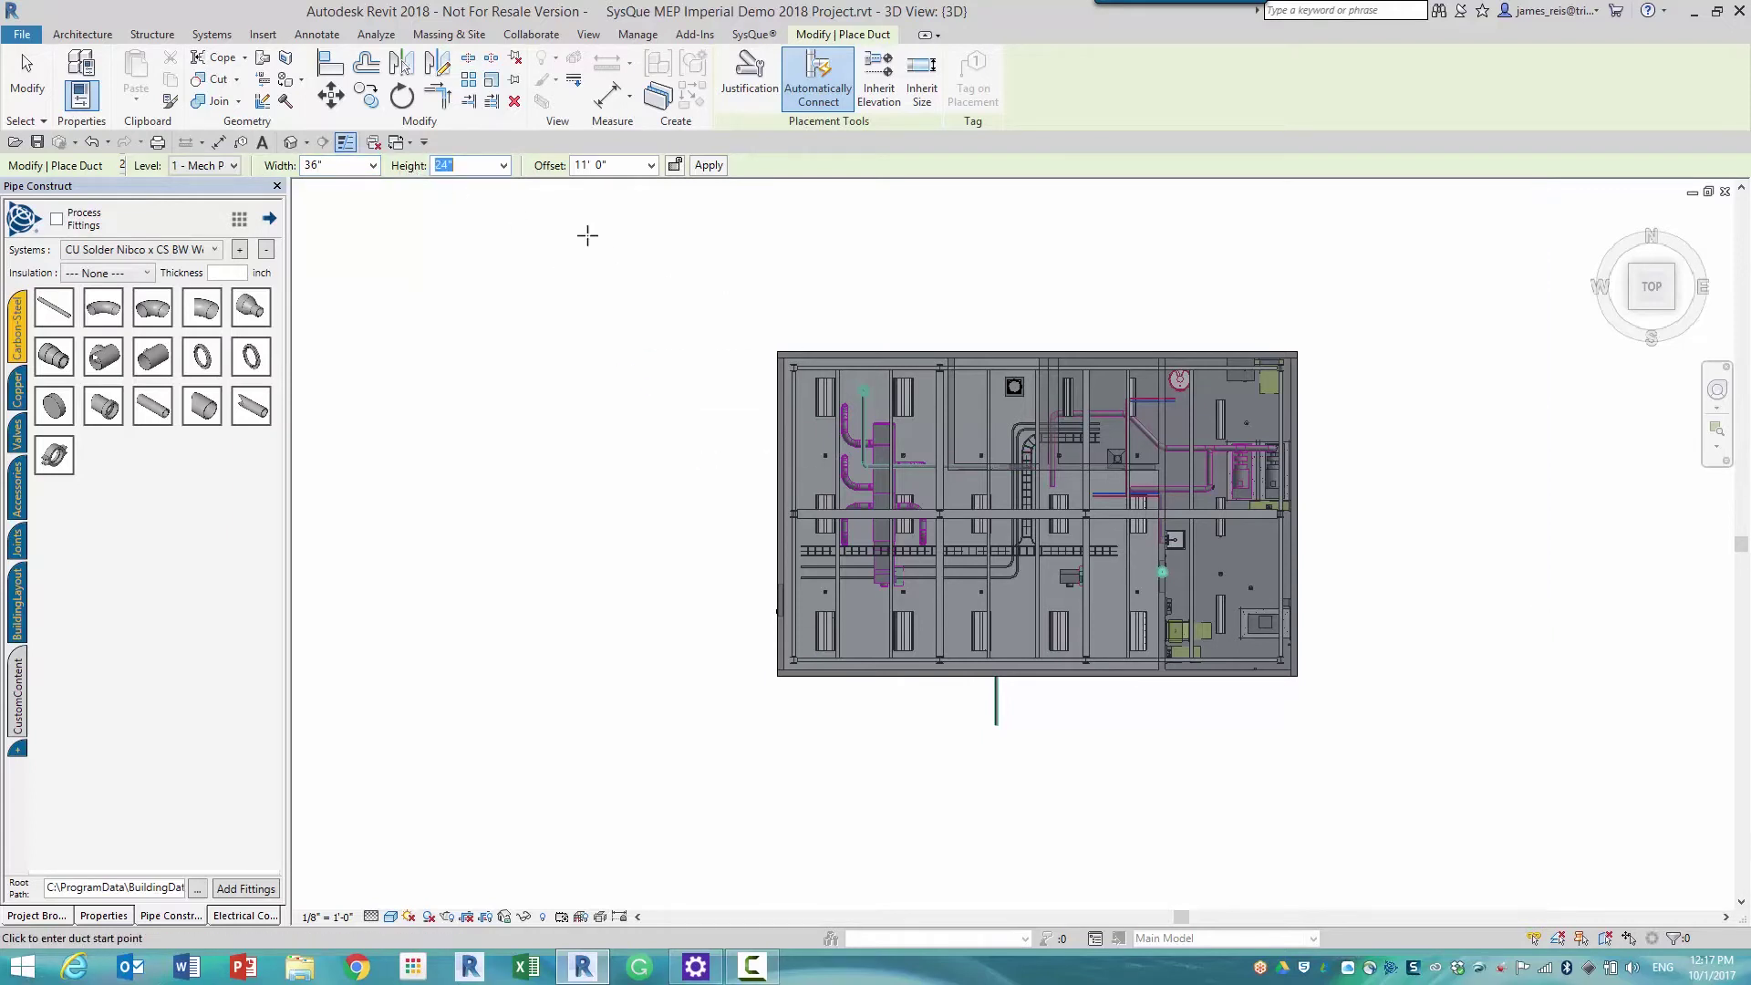
- Draw the 36"x24" duct rising above the building and turning horizontal
click(960, 295)
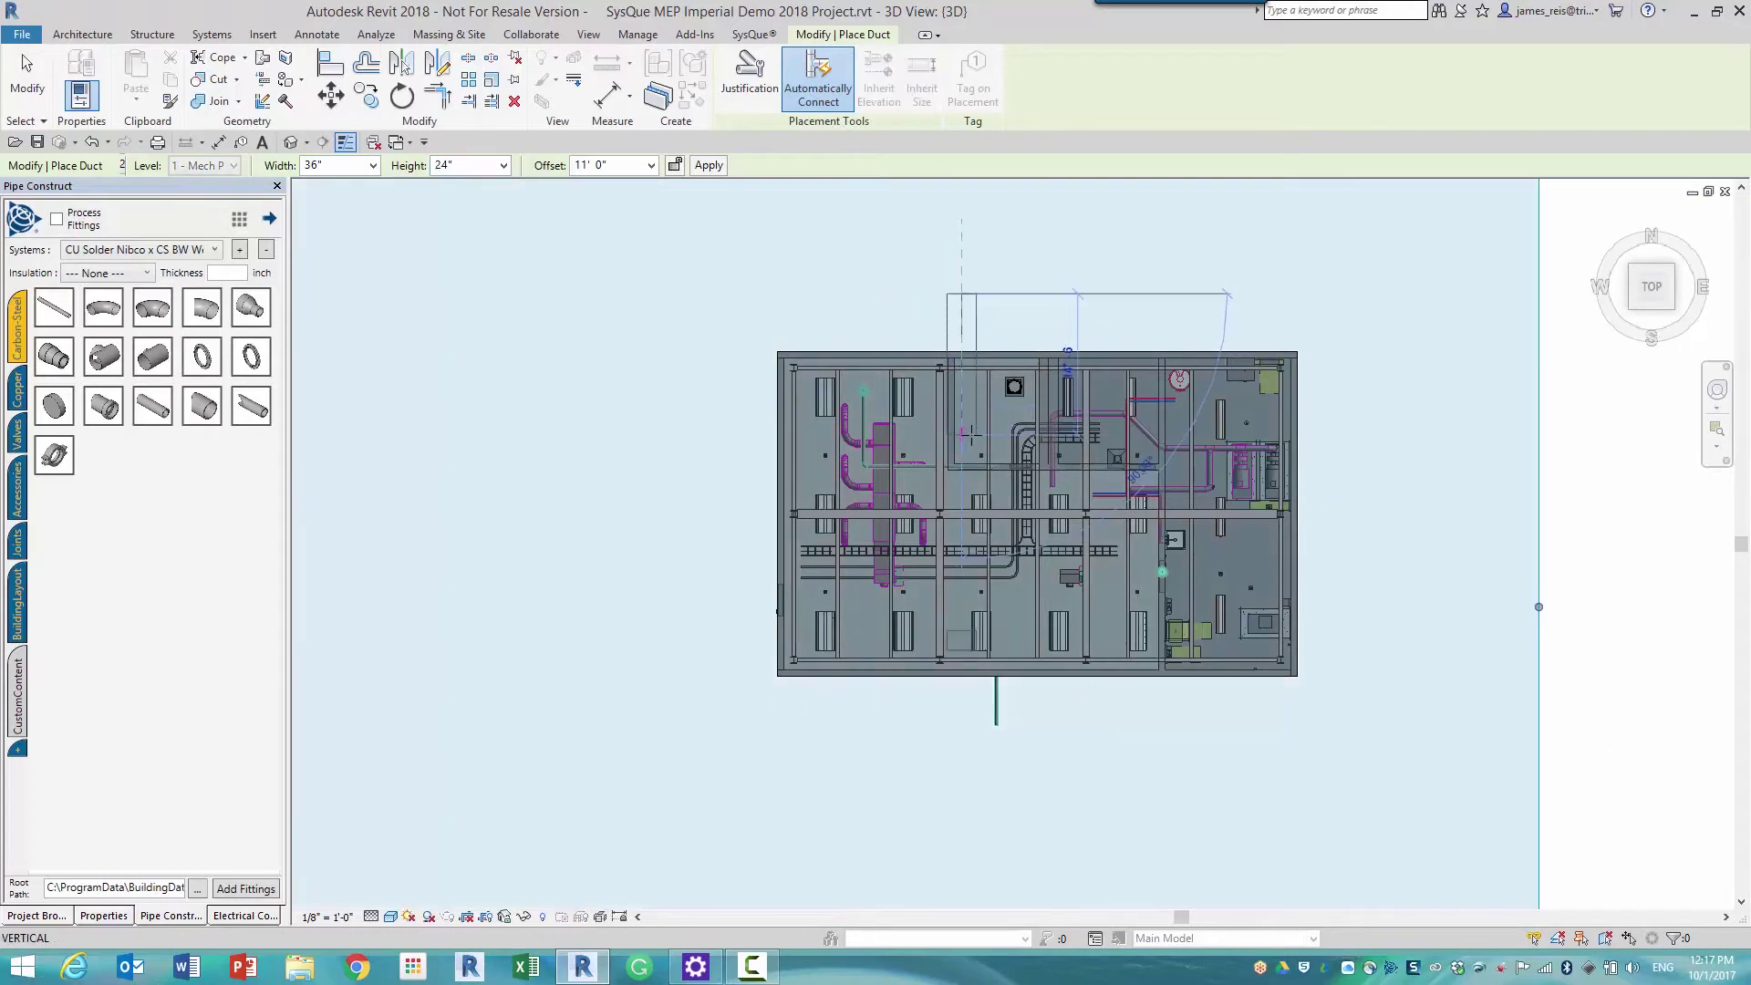
click(961, 434)
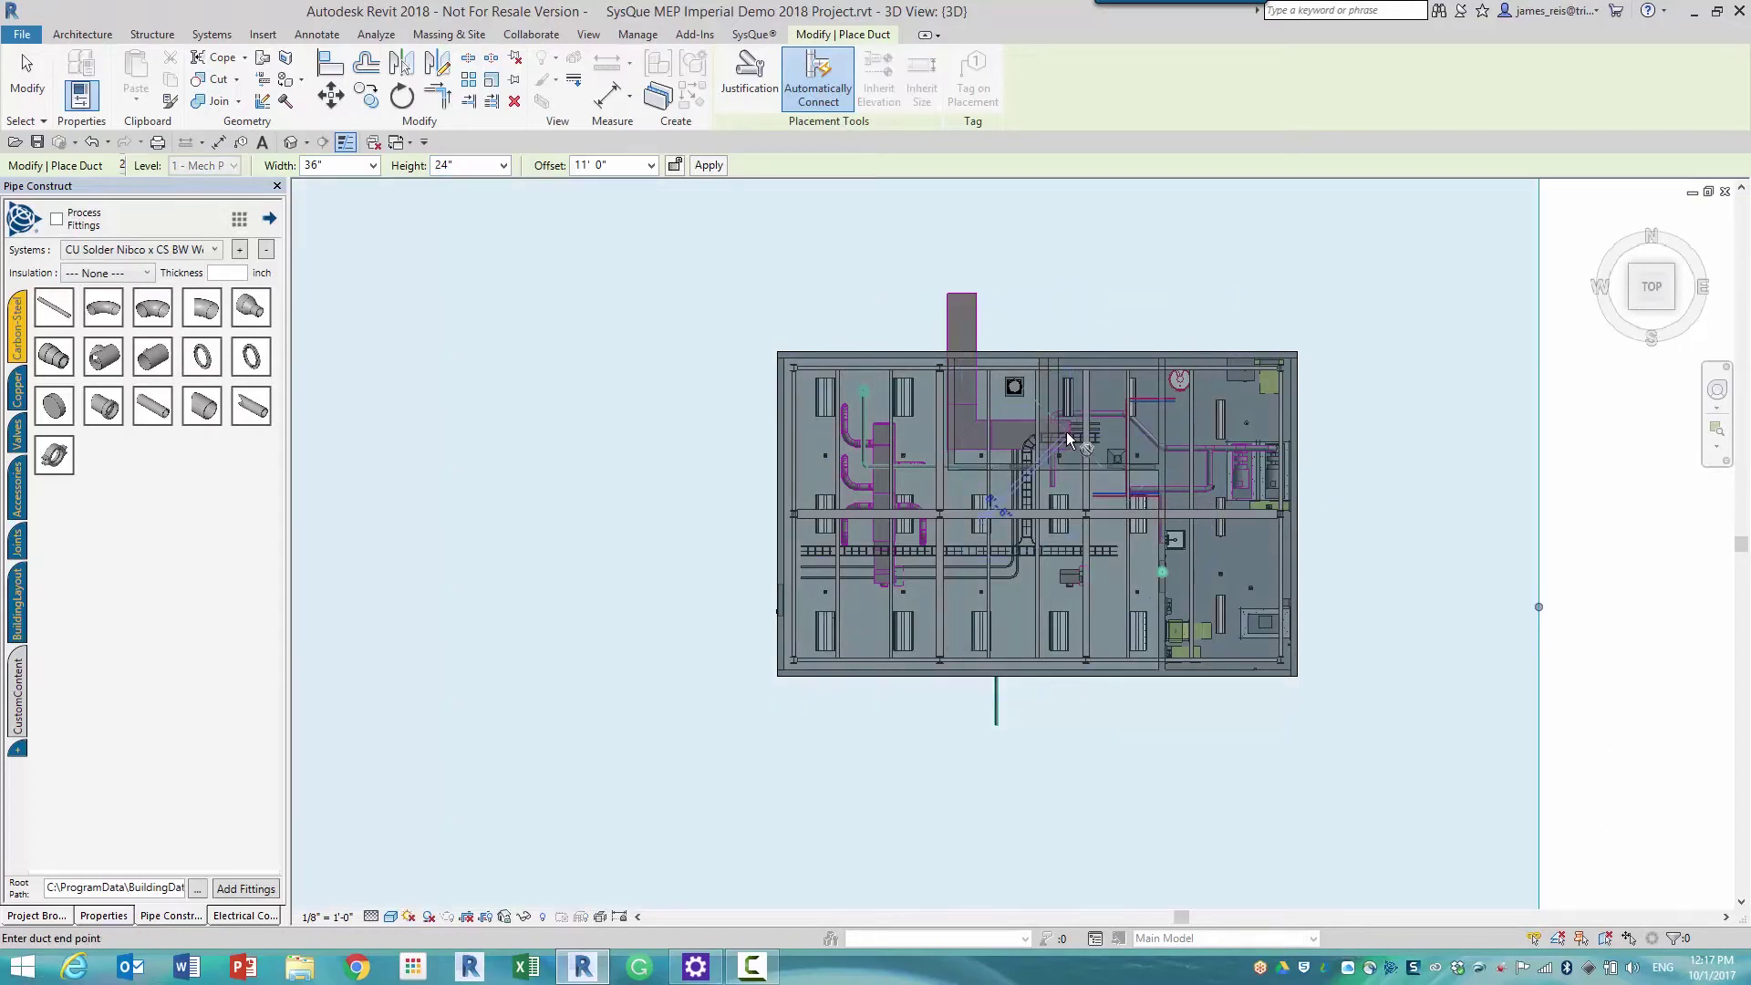
click(1069, 438)
key(Escape)
key(Escape)
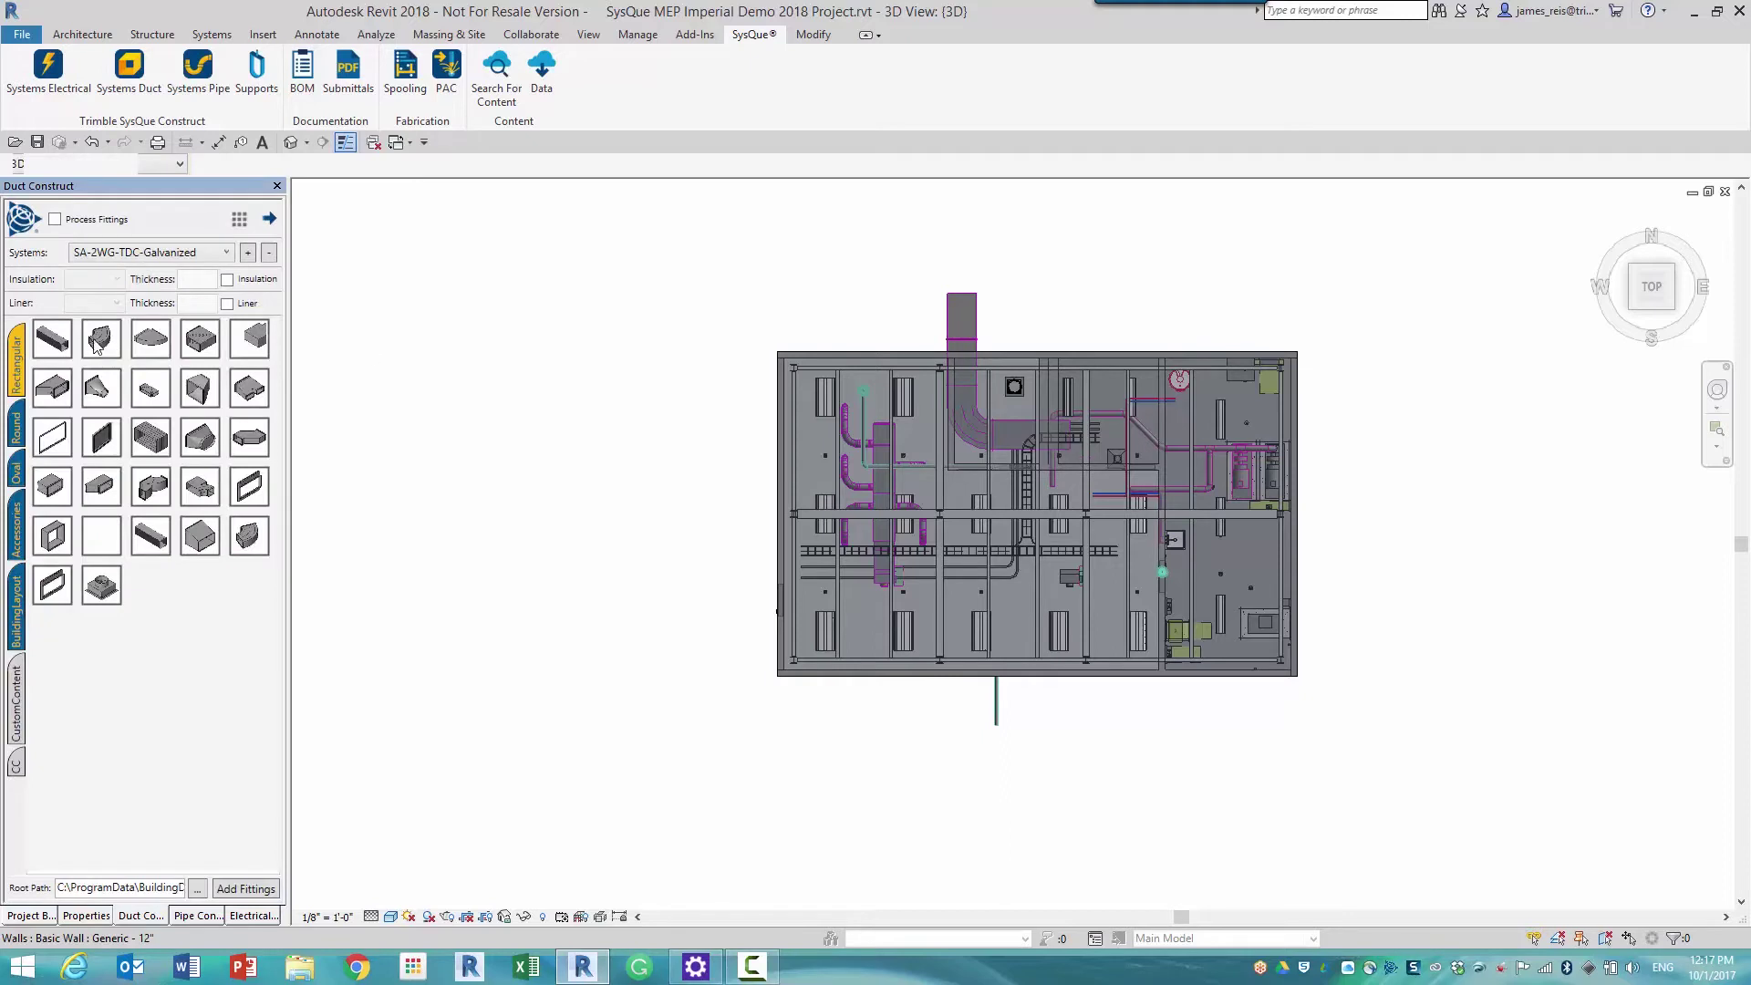
- Start a duct from the riser top and size the run 24" wide by 18" high
click(52, 339)
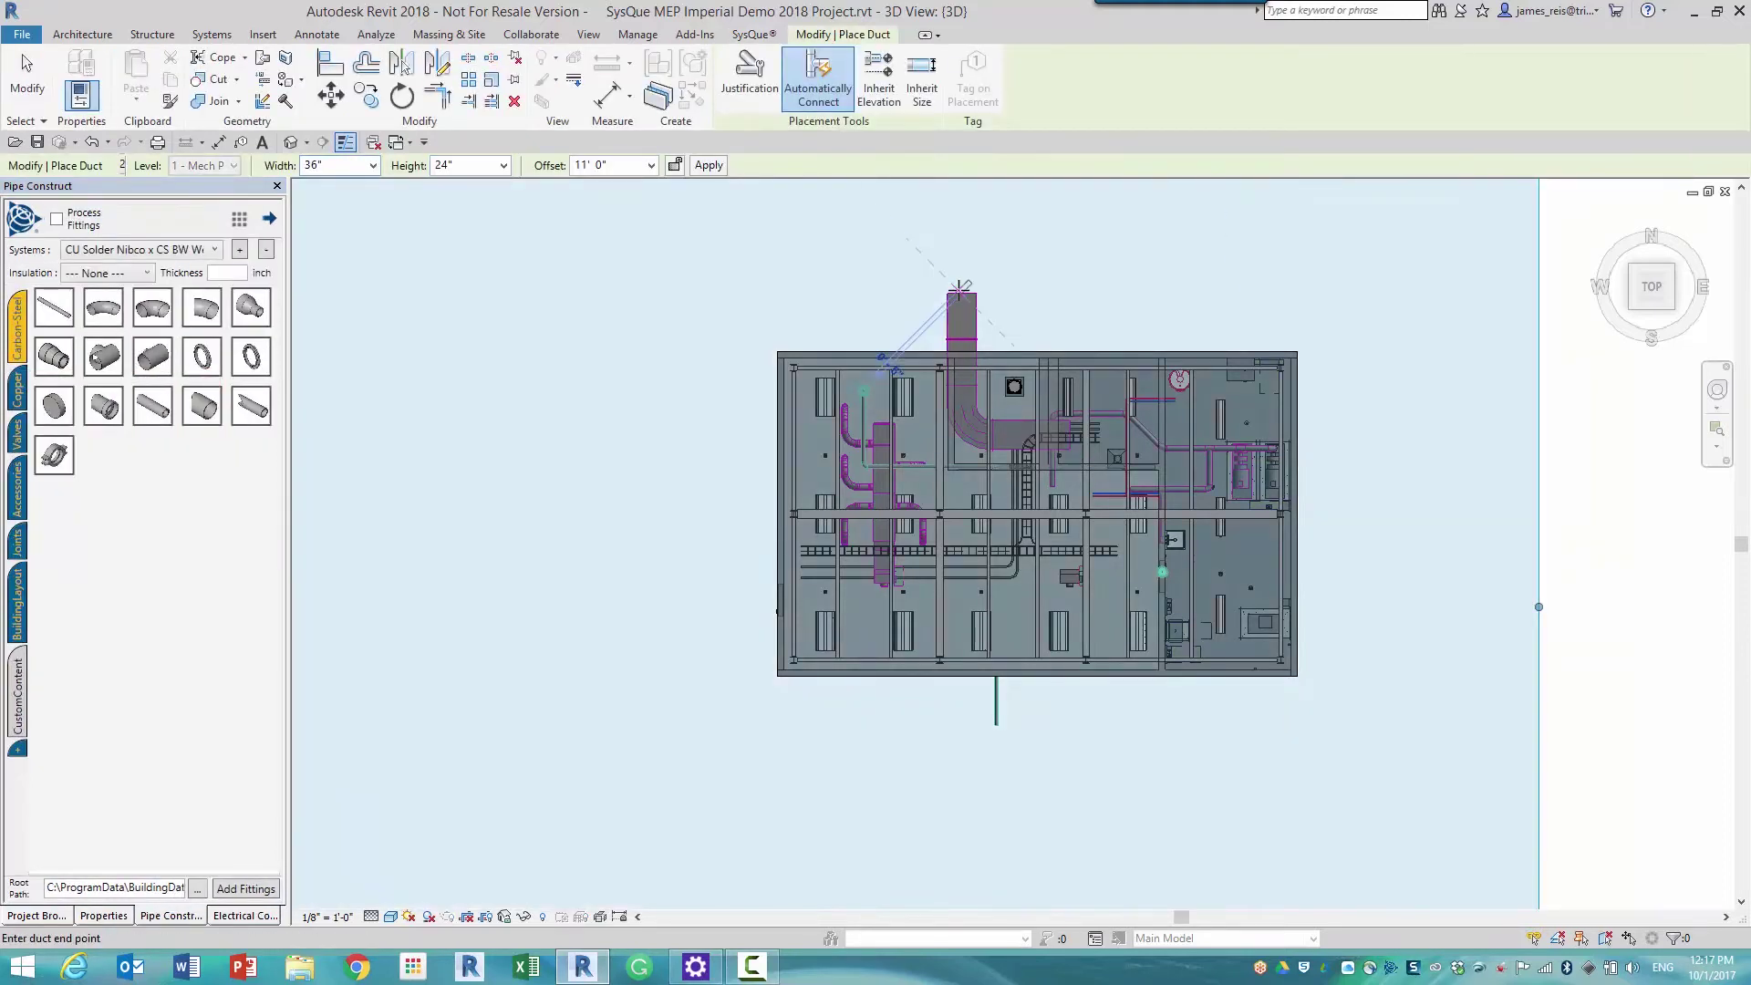
click(959, 290)
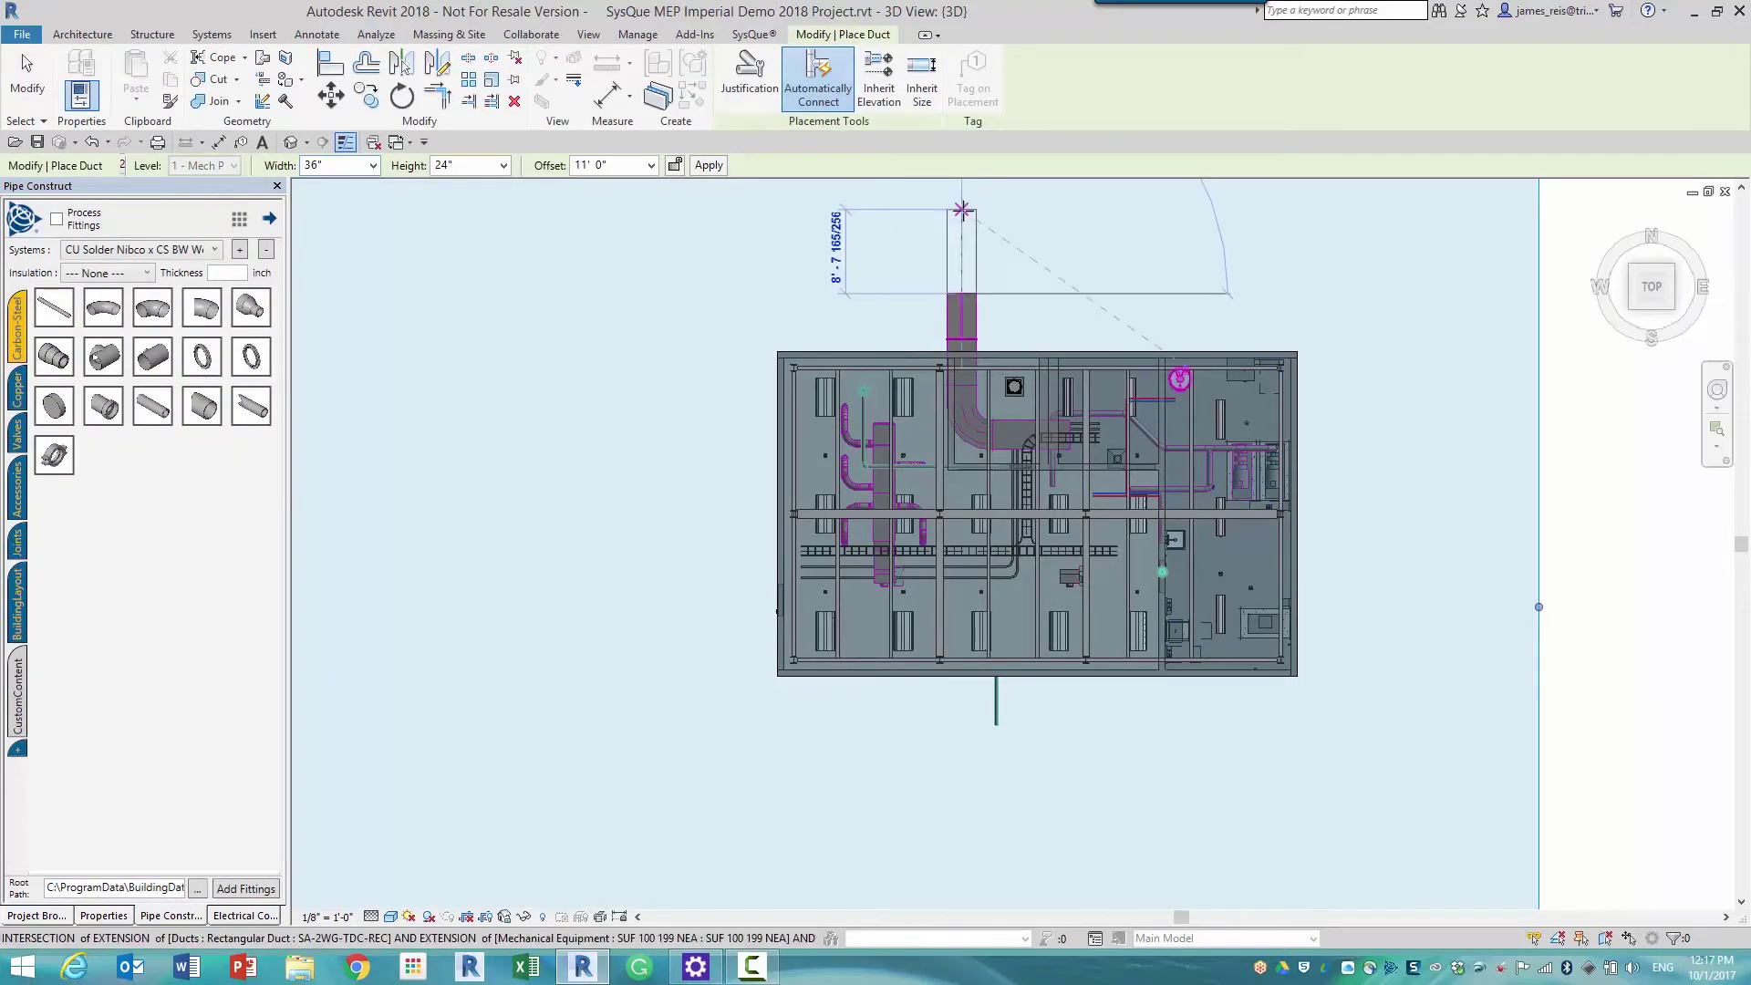
click(948, 242)
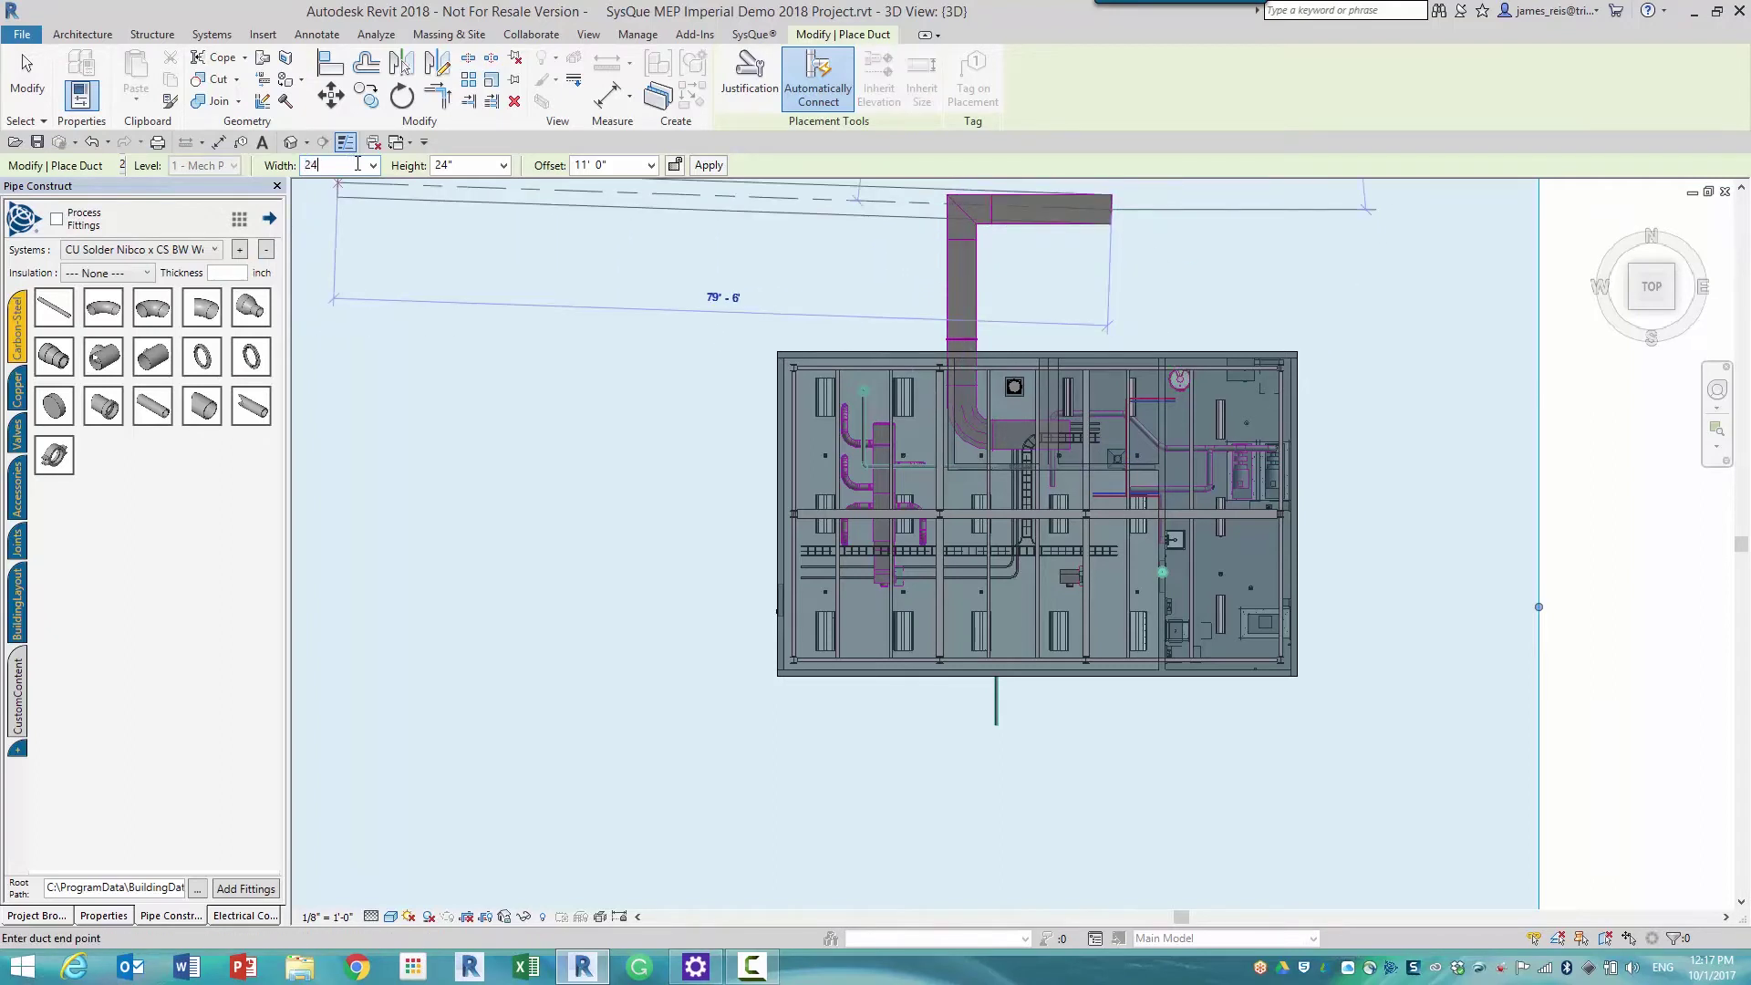
key(Return)
click(450, 166)
text(18)
key(Return)
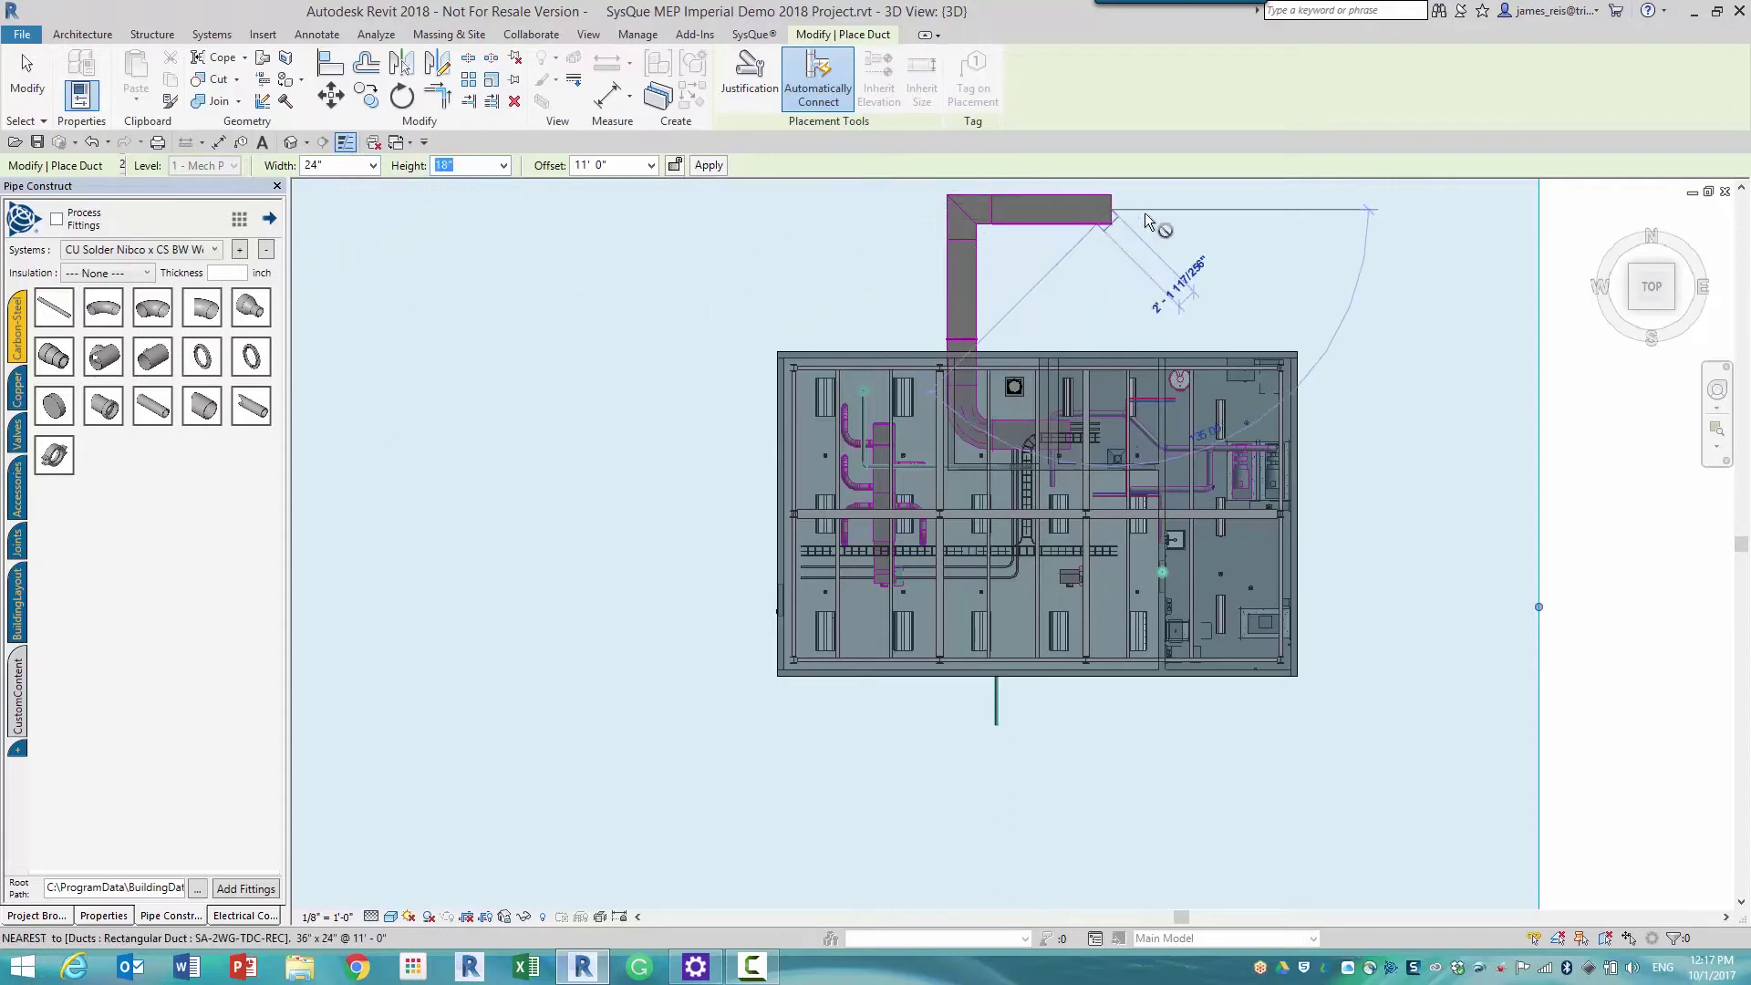
- Finish the 24"x18" run with an elbow turning south
click(1223, 275)
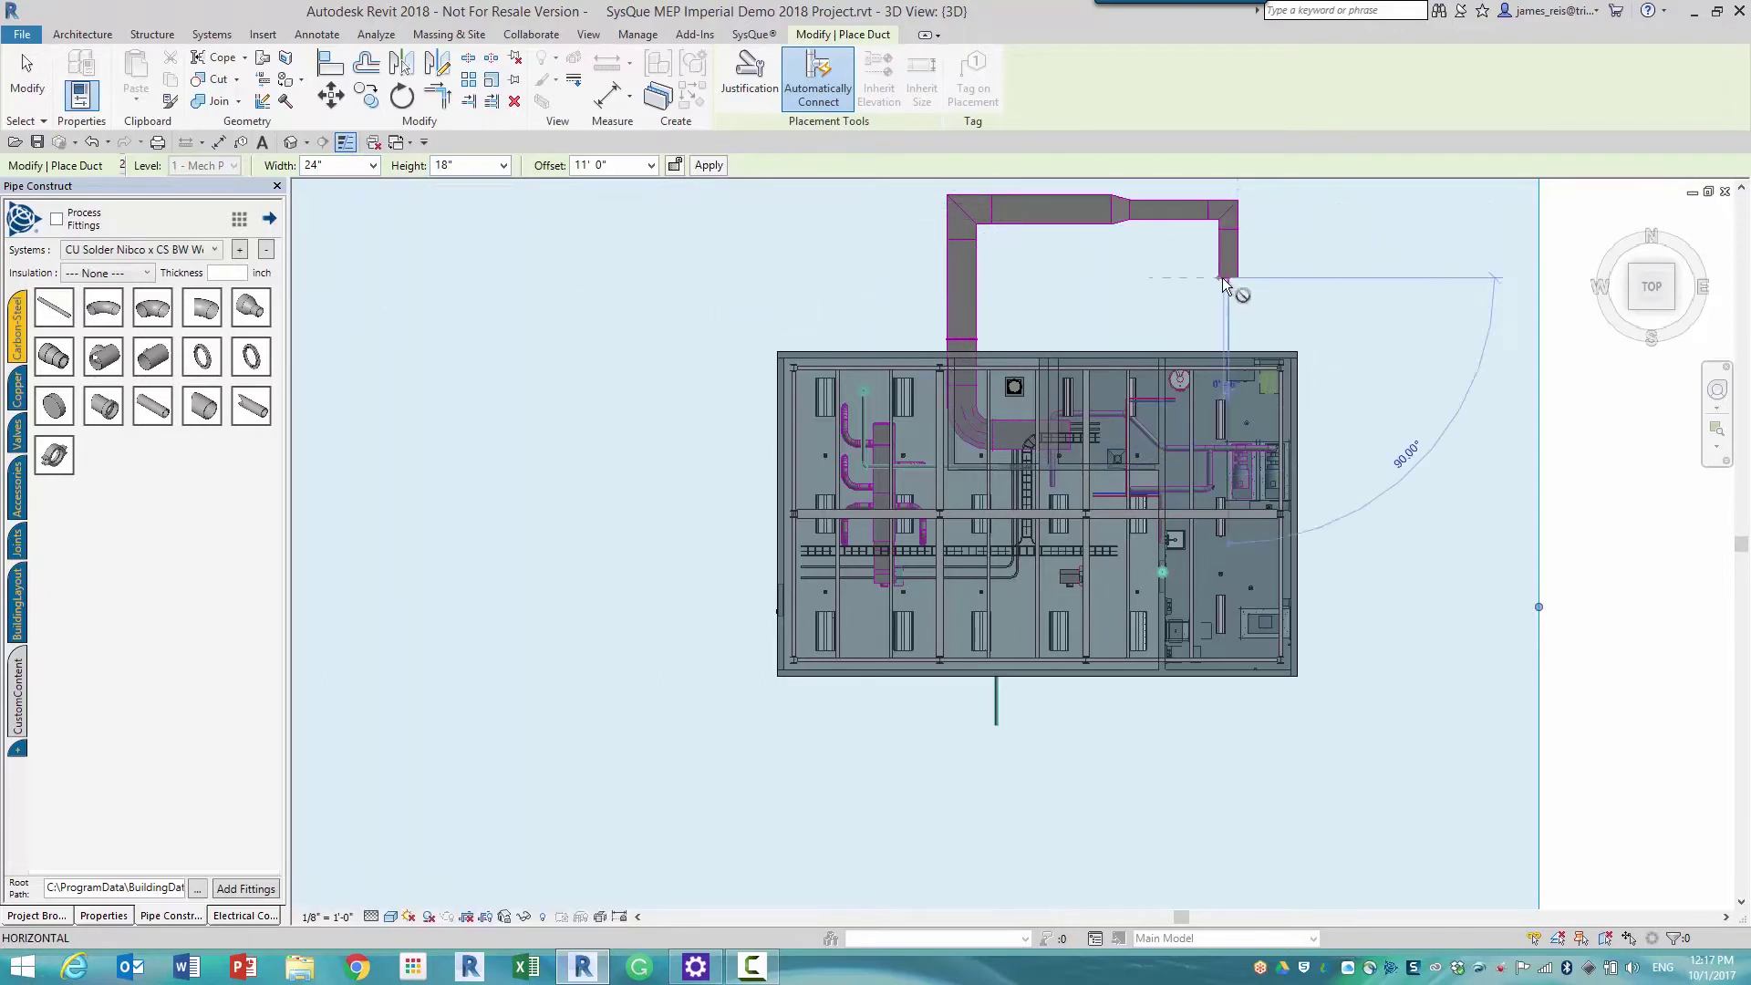
click(1222, 277)
key(Escape)
key(Escape)
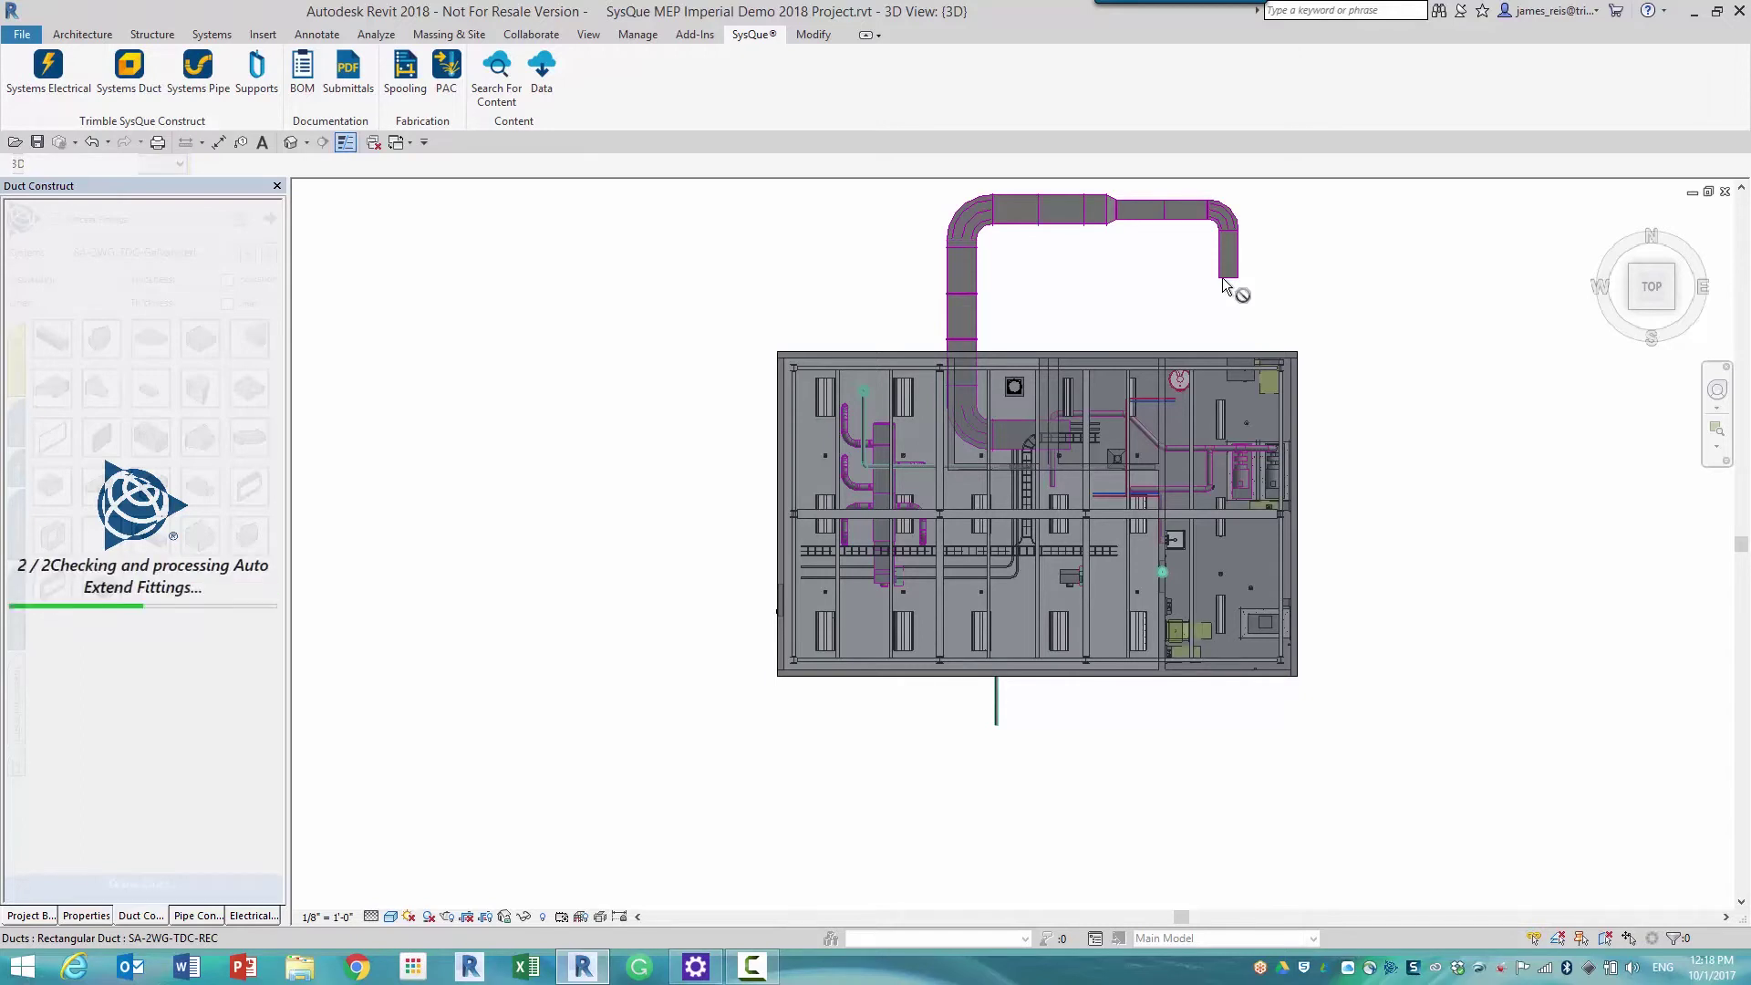
- Select the 36"x24" to 24"x18" transition and zoom and pan the isometric view around it
click(1110, 215)
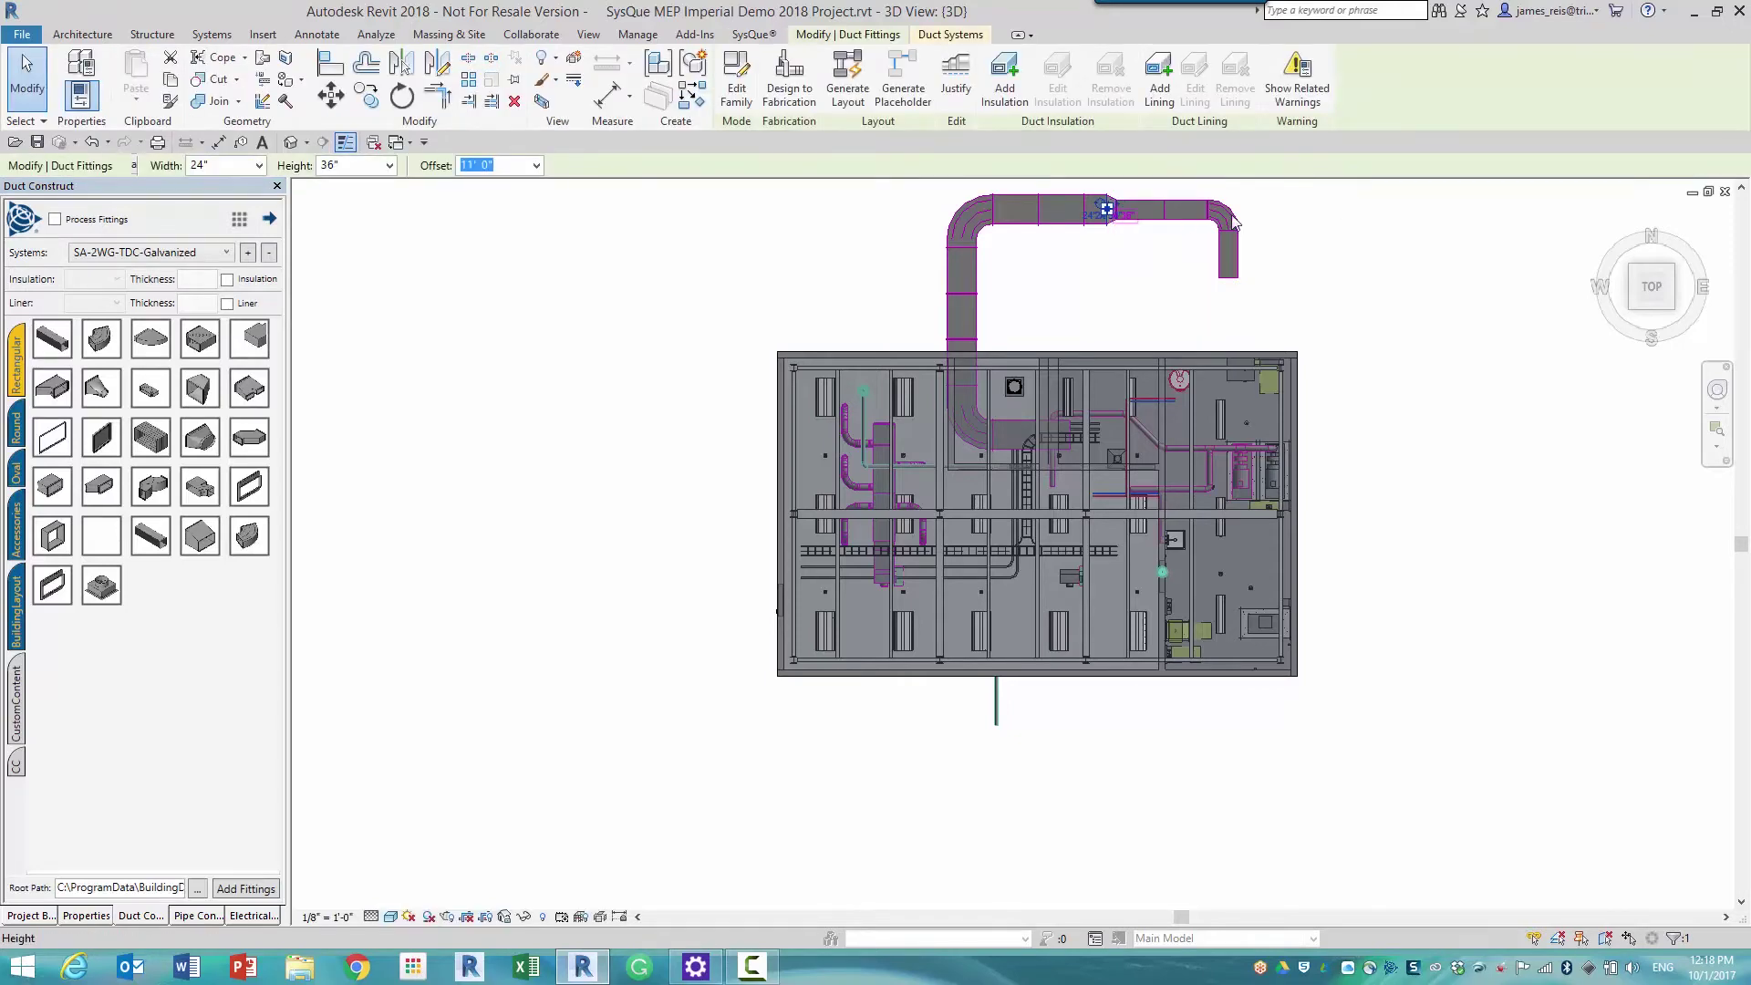
click(1675, 273)
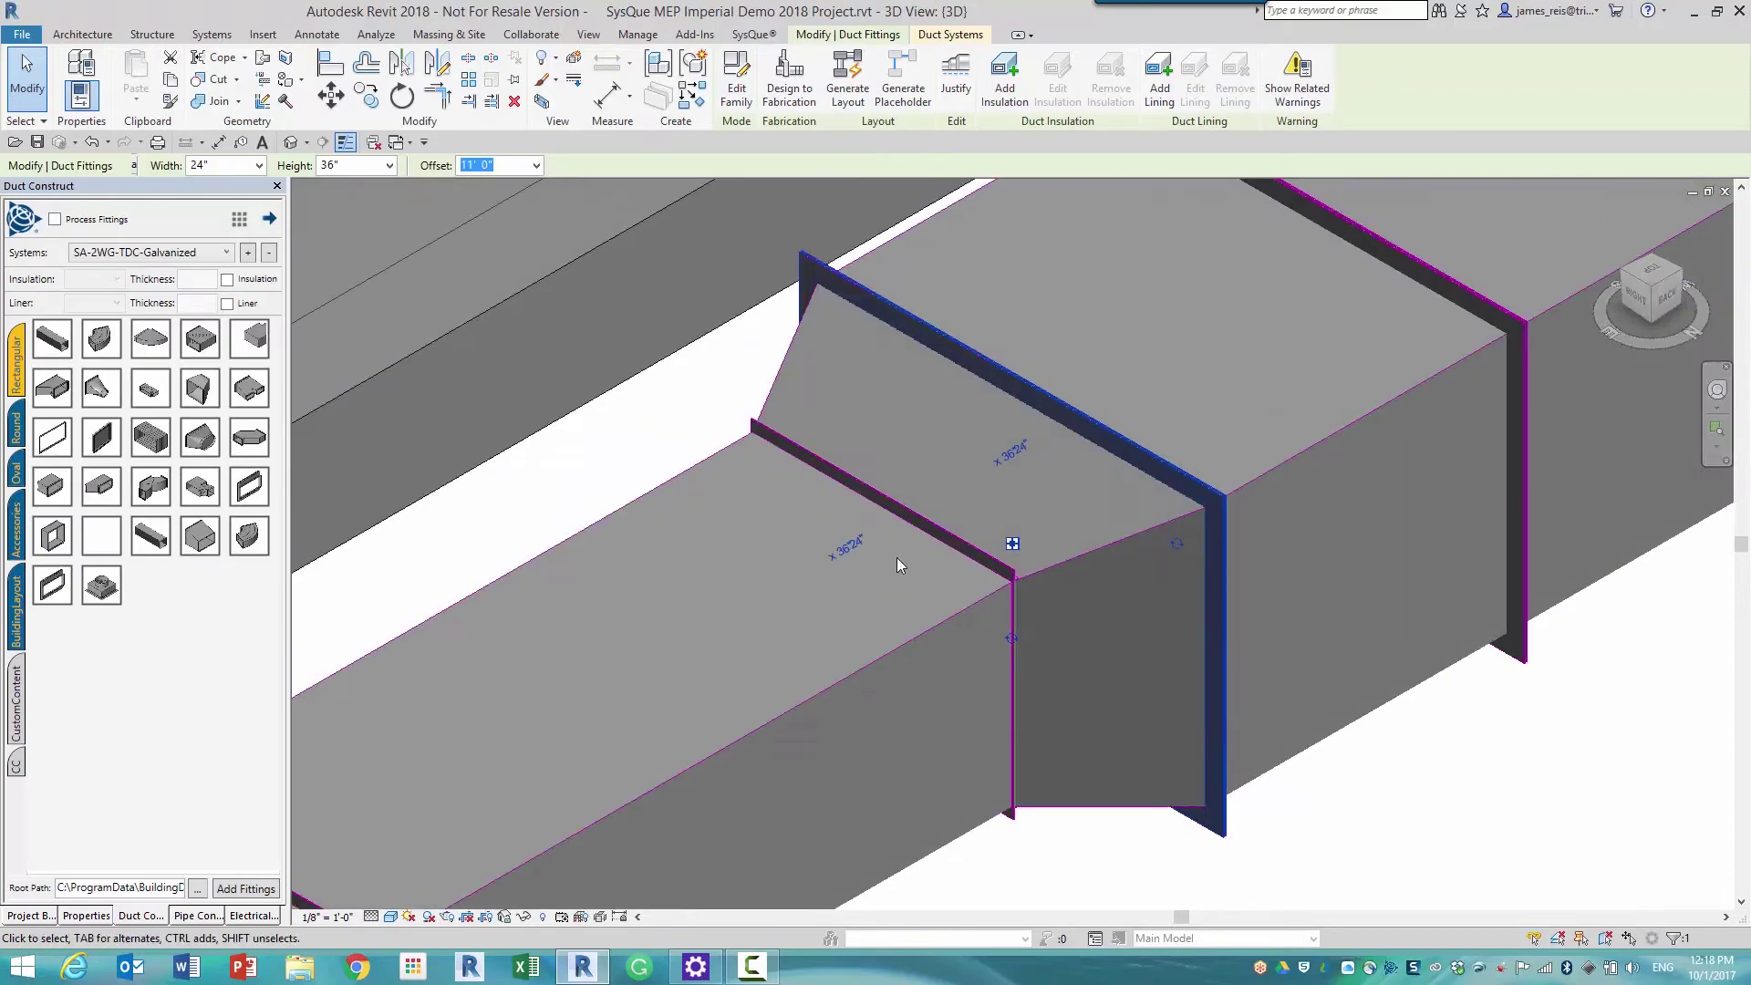
click(1073, 558)
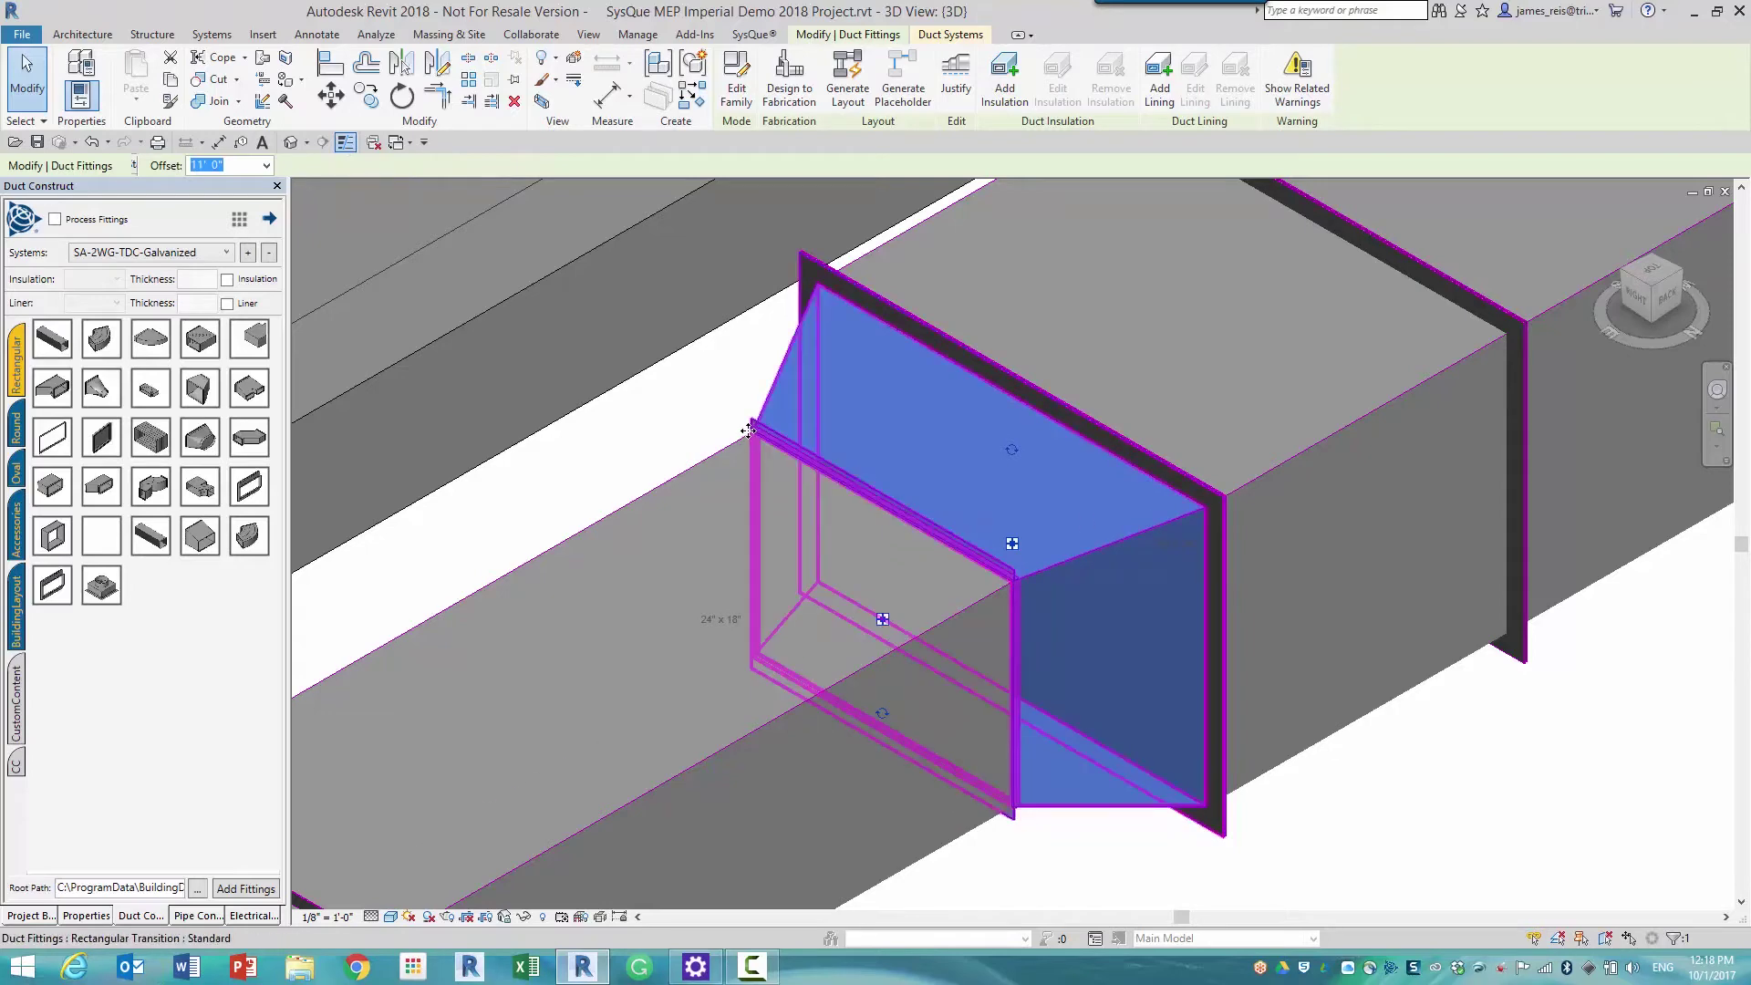
scroll(1003, 785, down, 5)
middle_drag(553, 894, 798, 700)
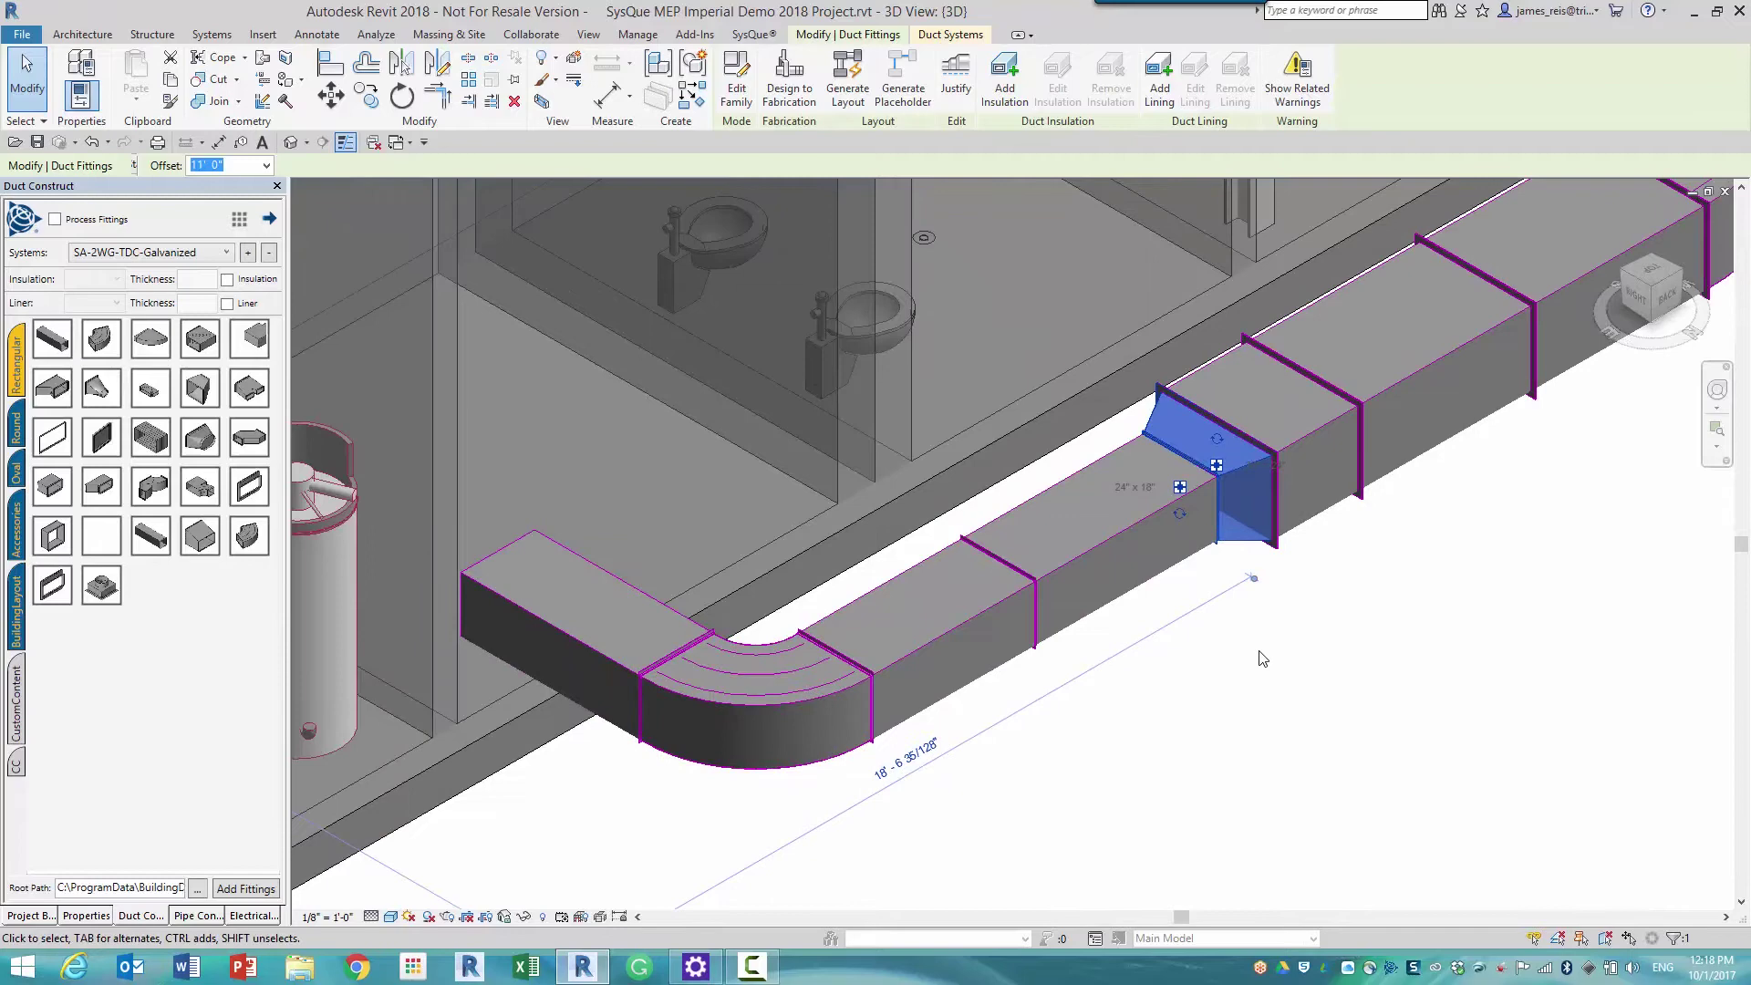
scroll(1261, 659, down, 3)
middle_drag(1261, 658, 976, 766)
scroll(1017, 452, up, 4)
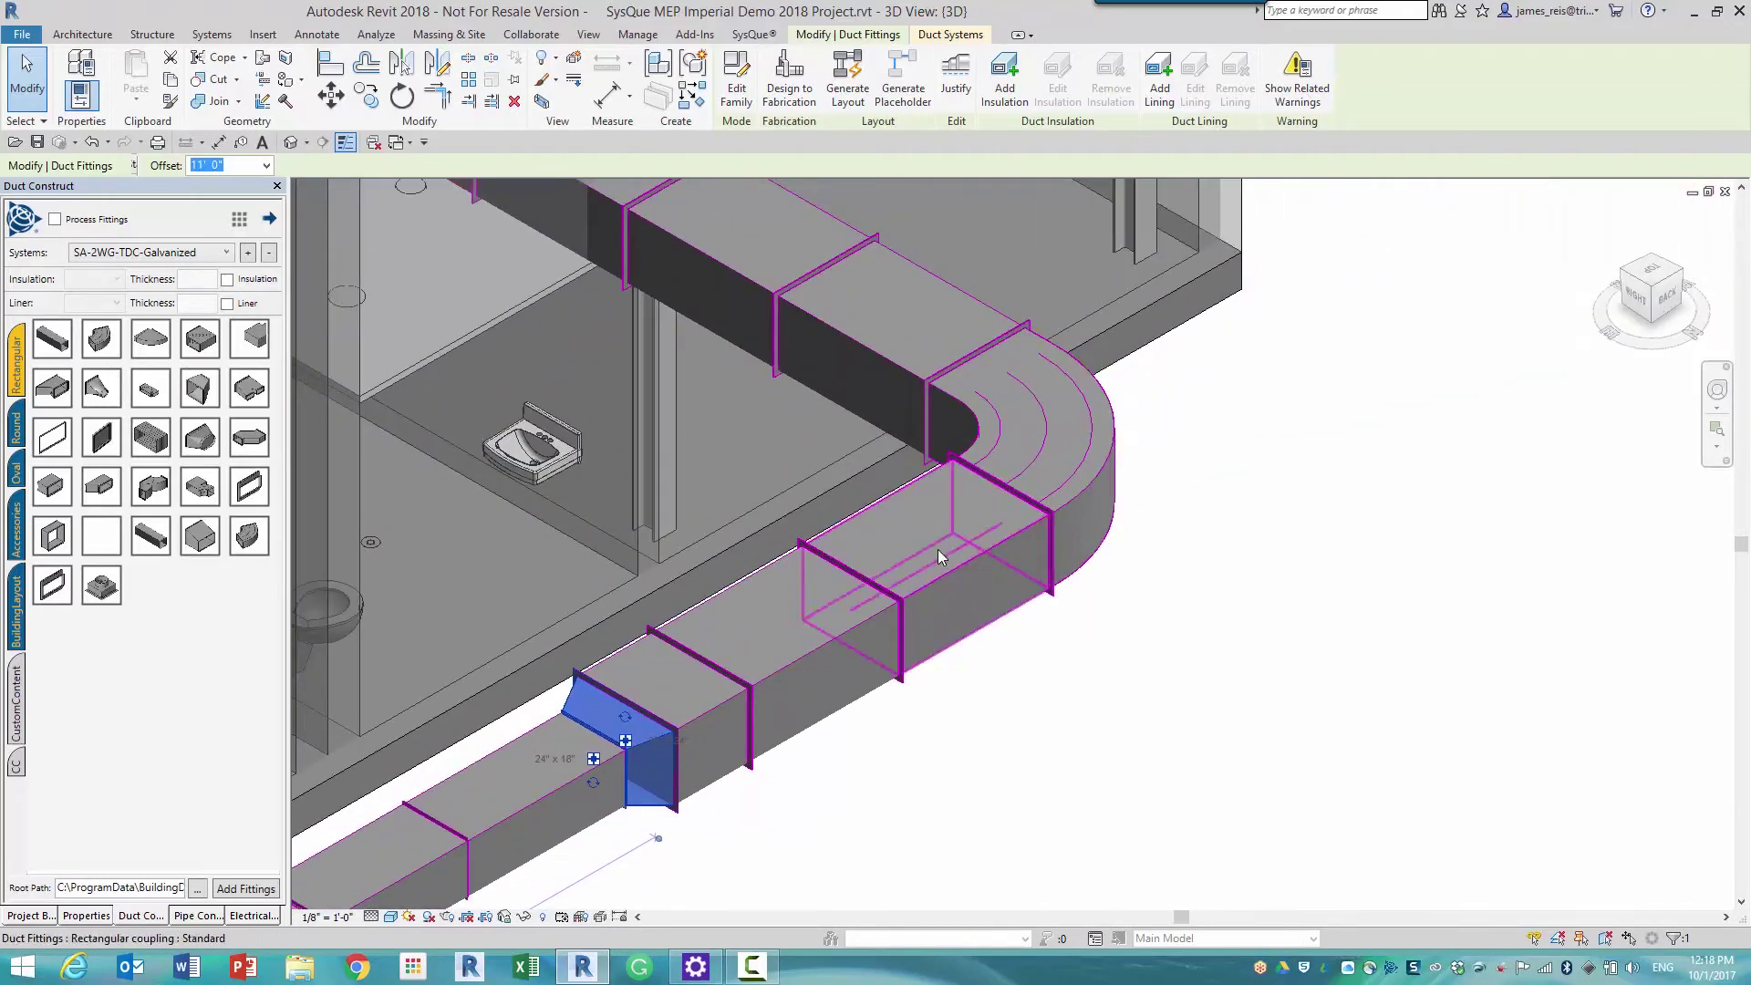
scroll(922, 813, down, 2)
middle_drag(922, 812, 1316, 605)
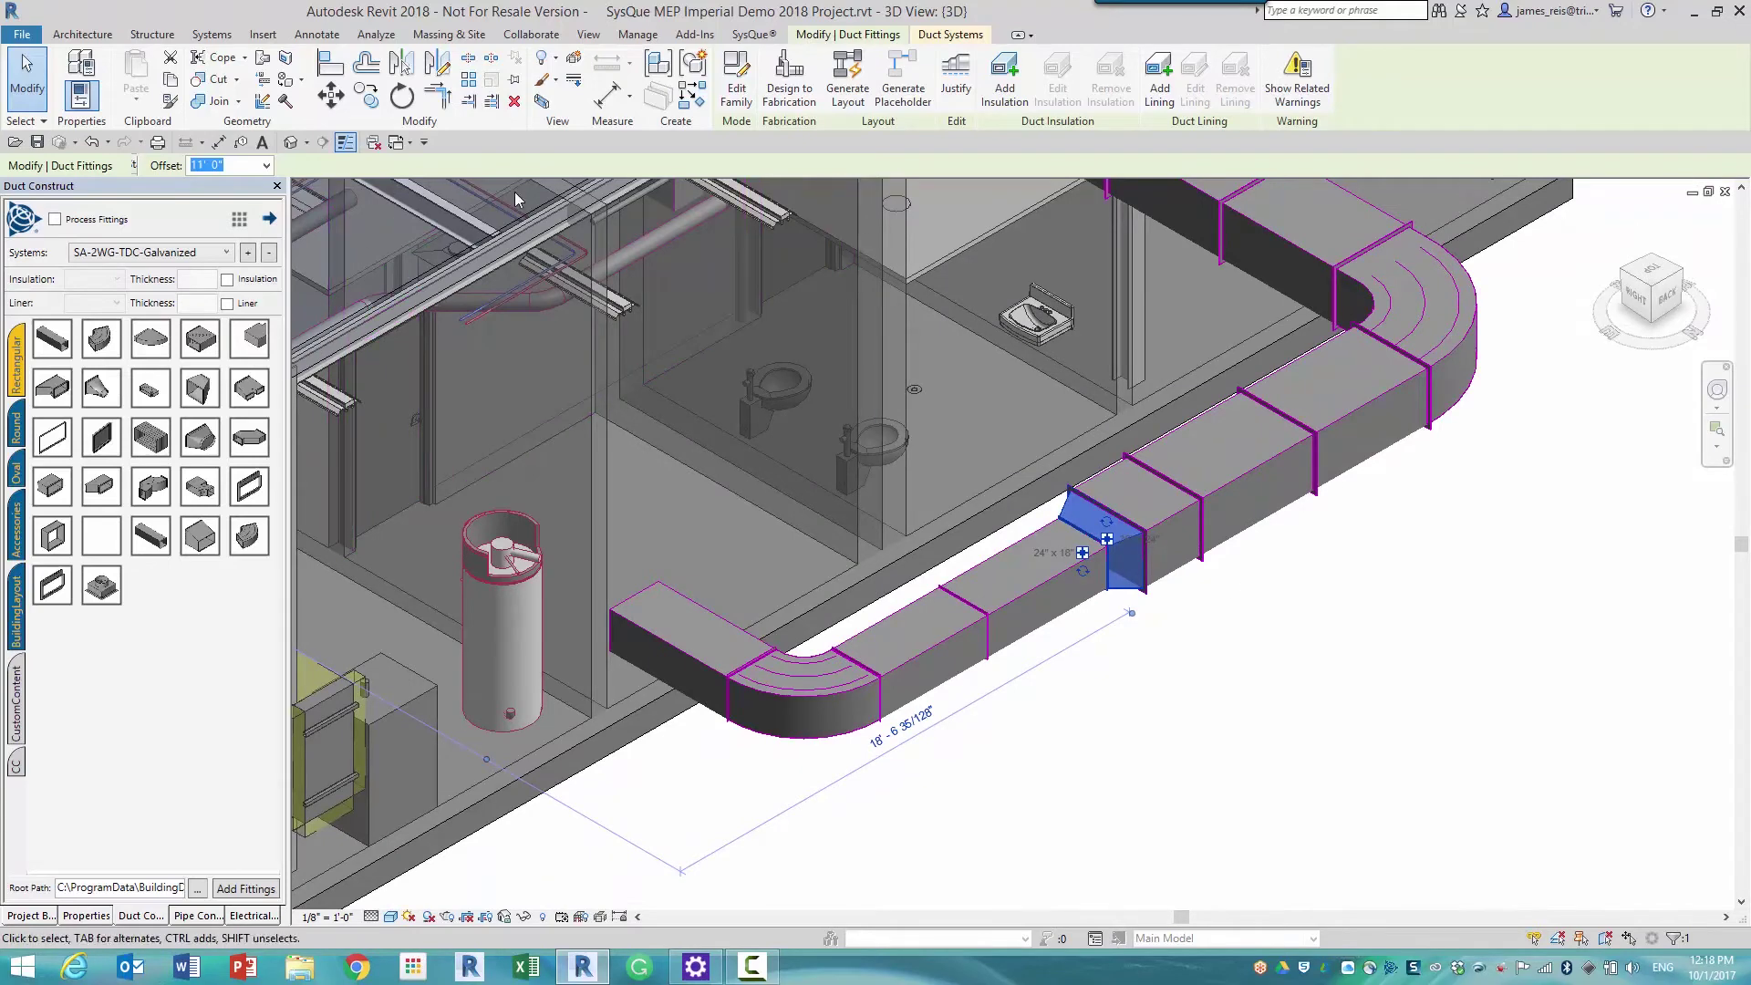
- Start a round duct take-off as a tap with a 12" diameter
click(11, 434)
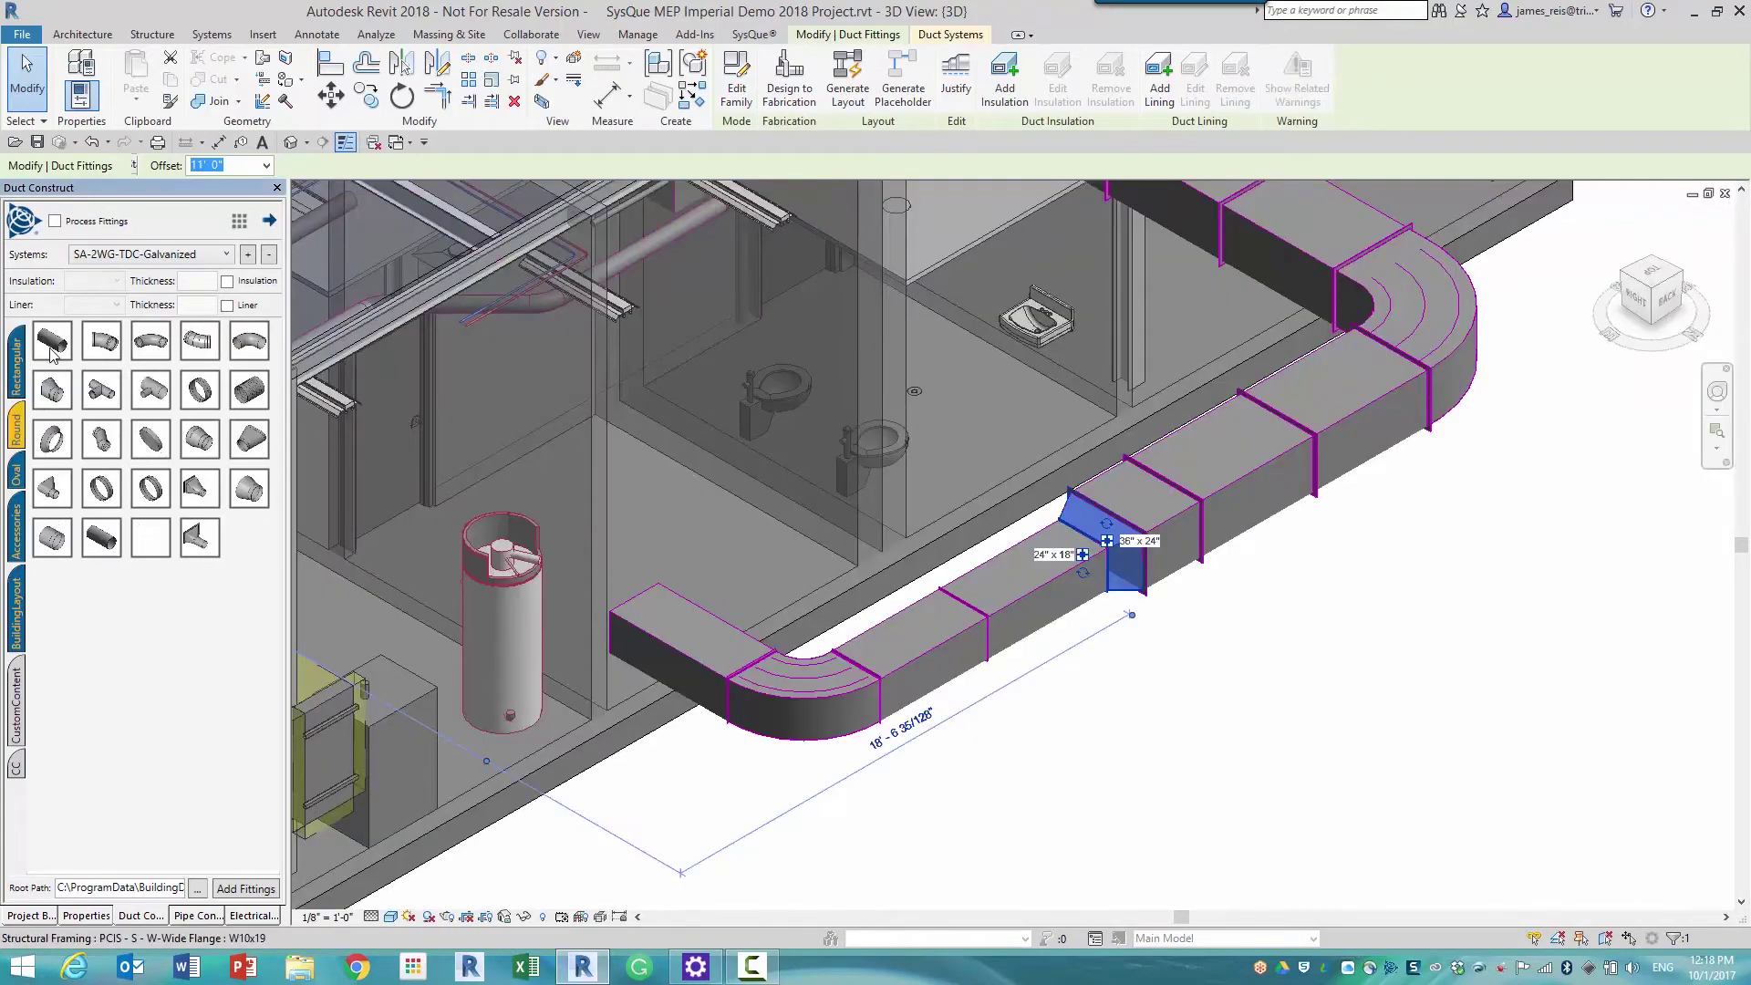
right_click(45, 343)
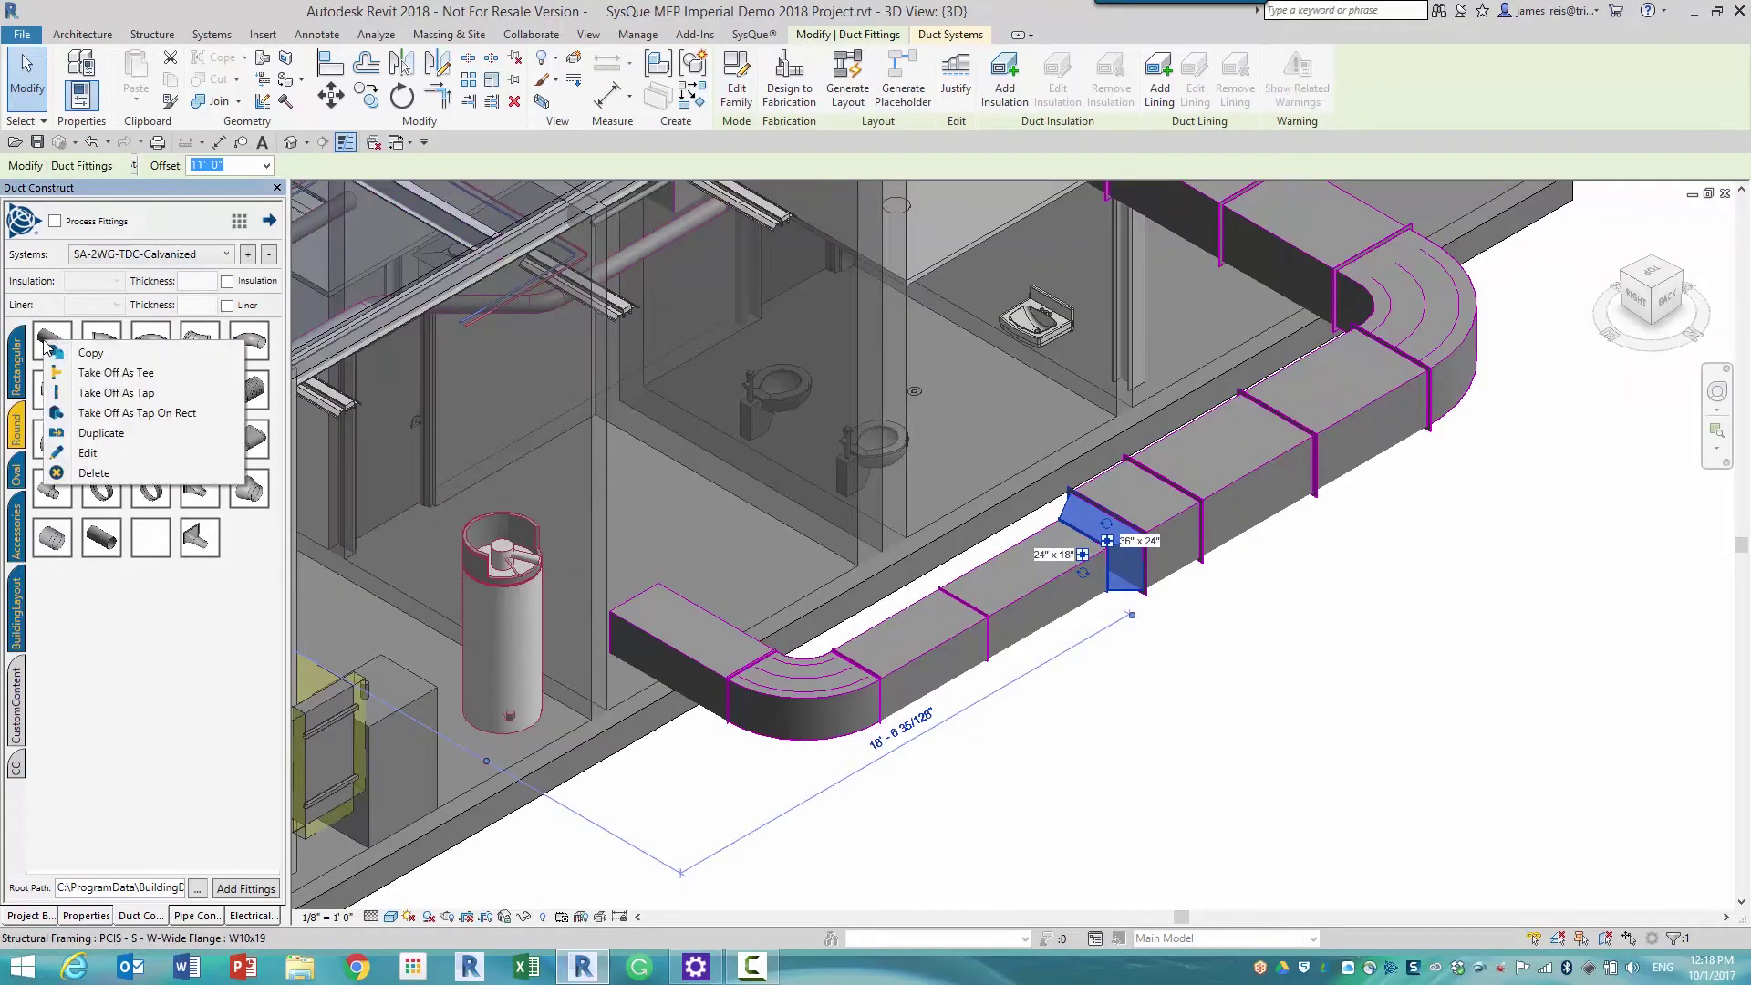
click(110, 398)
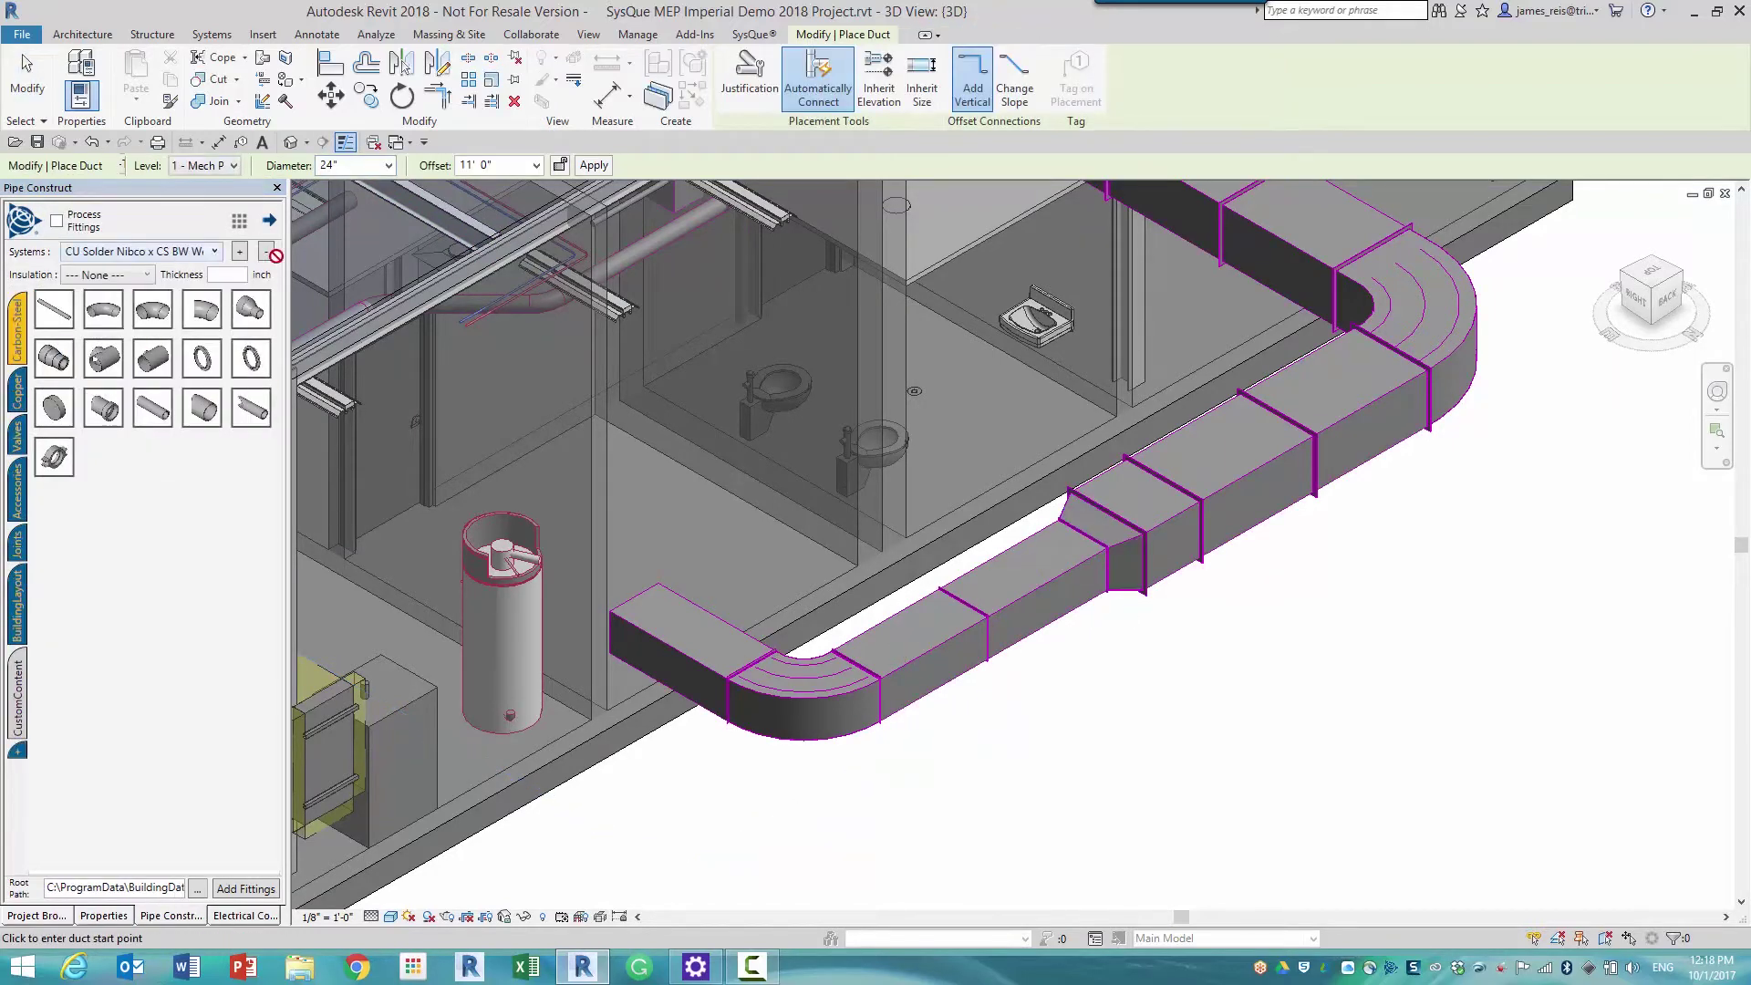
click(351, 166)
text(12)
key(Return)
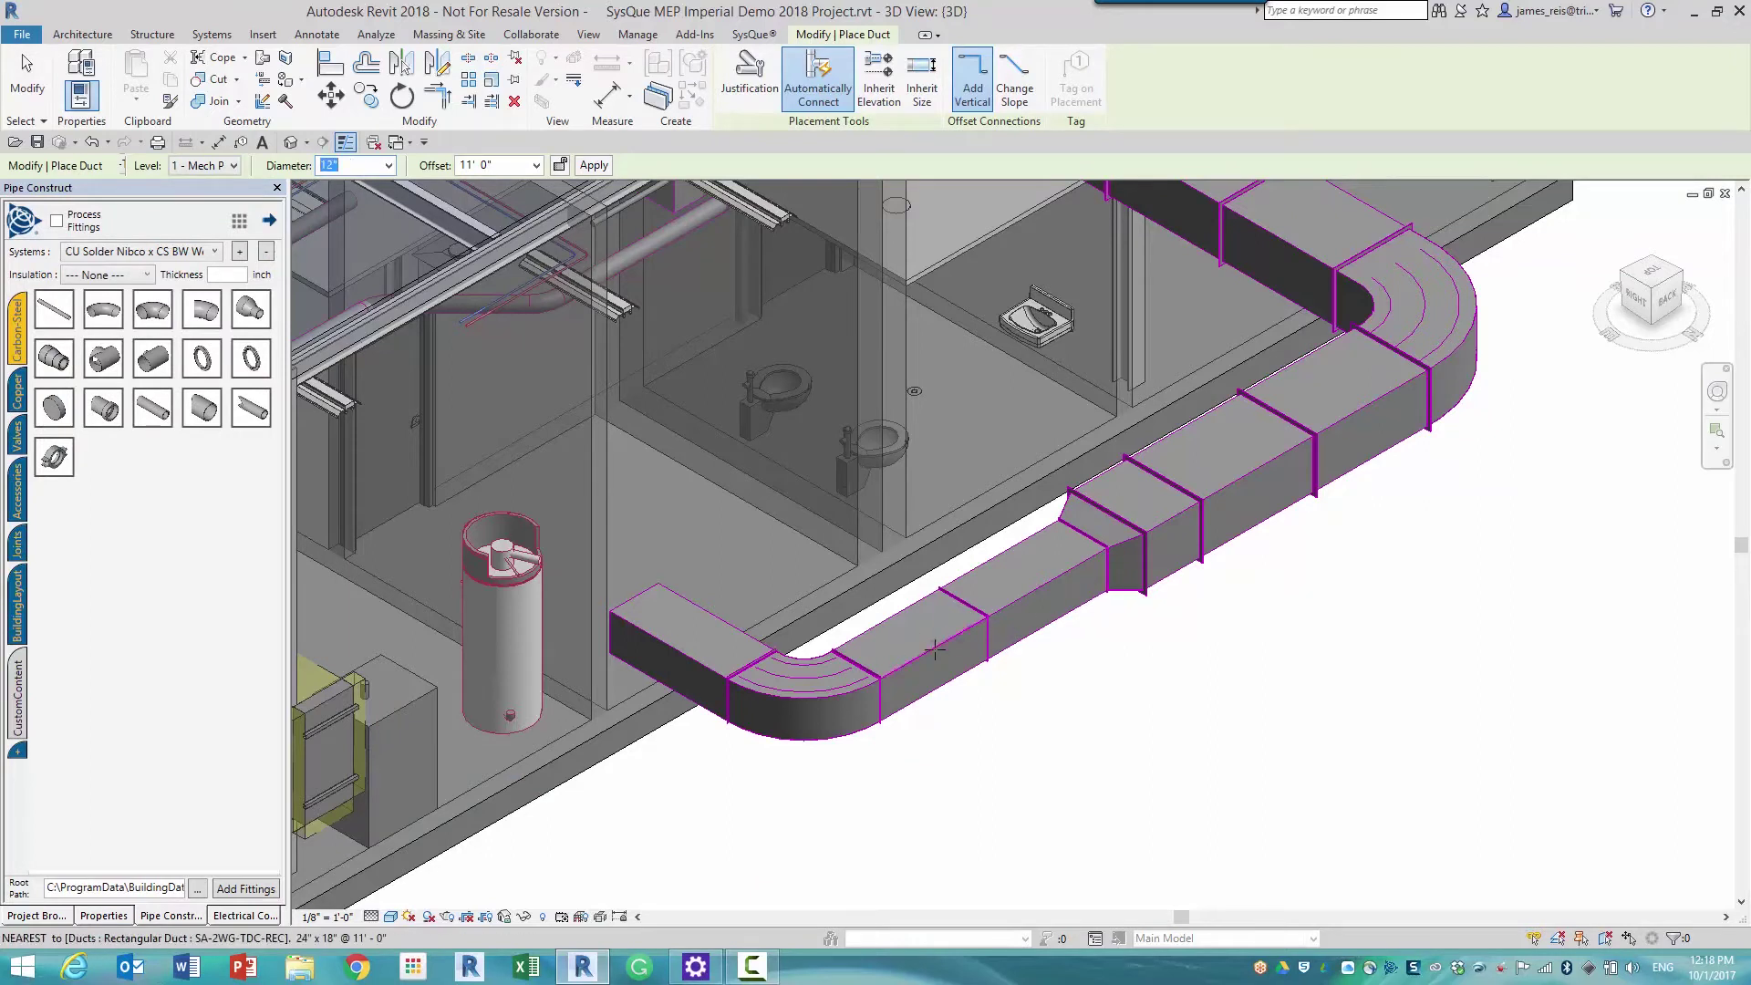
- Draw the 12" branch from the 24×18 duct's side with two legs and an elbow
click(916, 653)
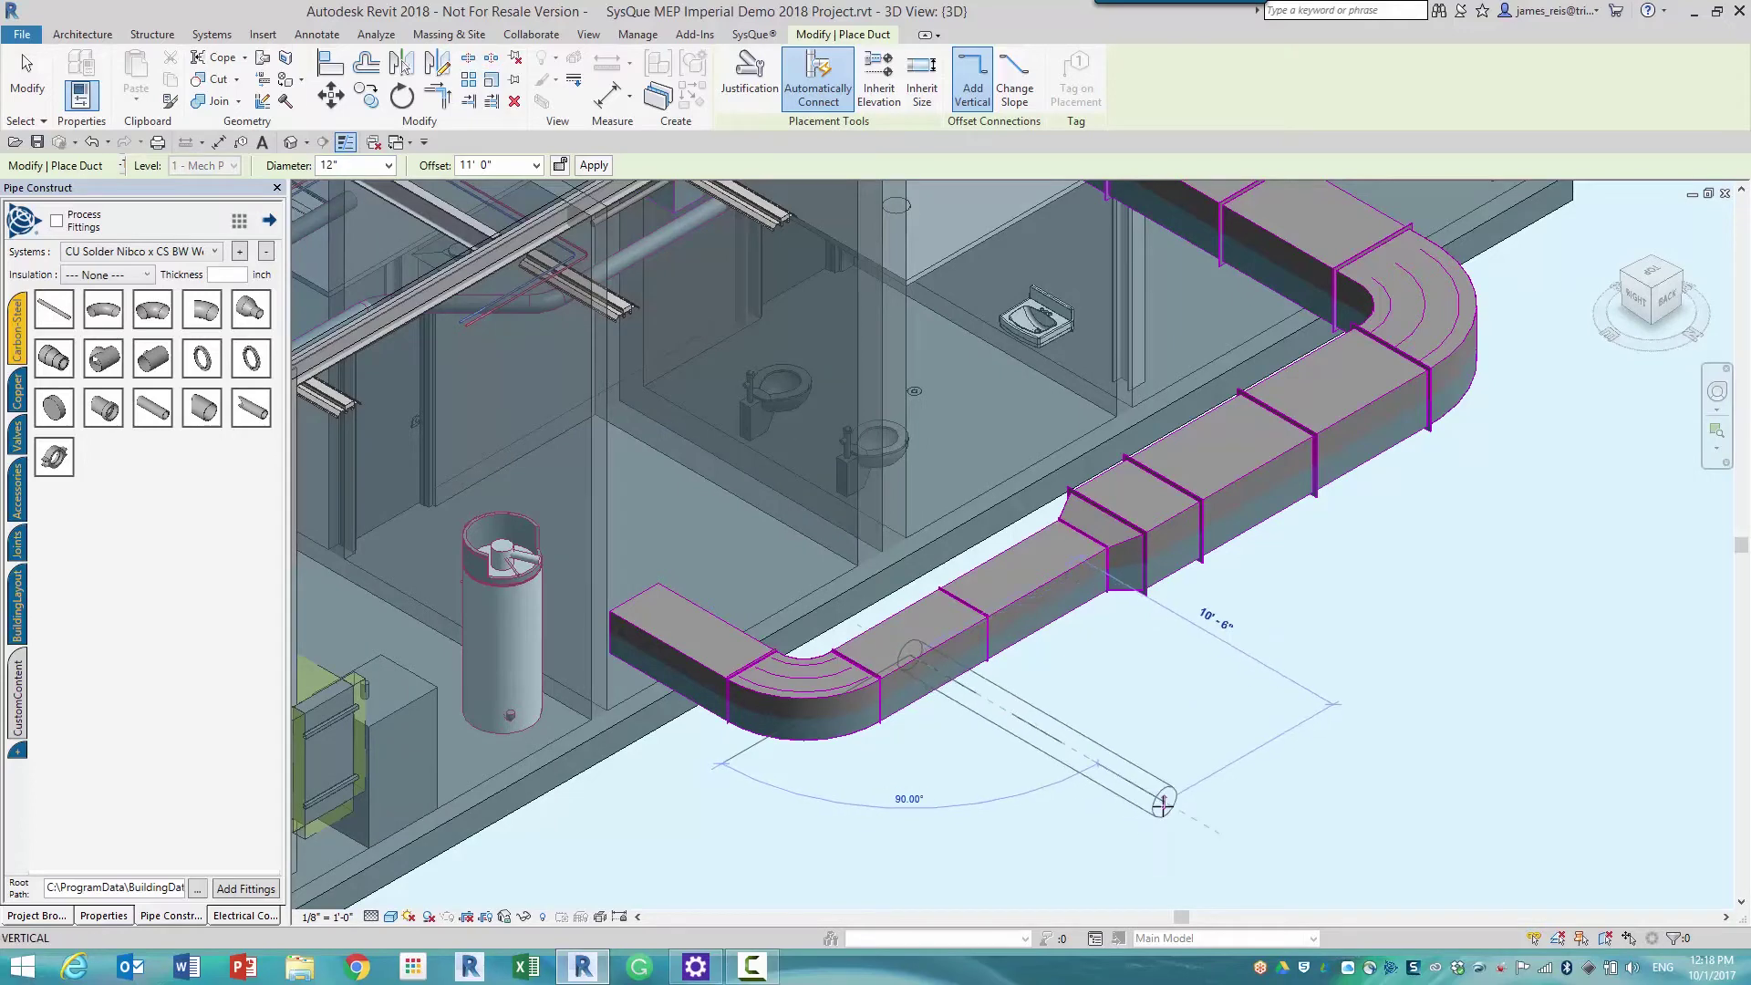
click(1163, 804)
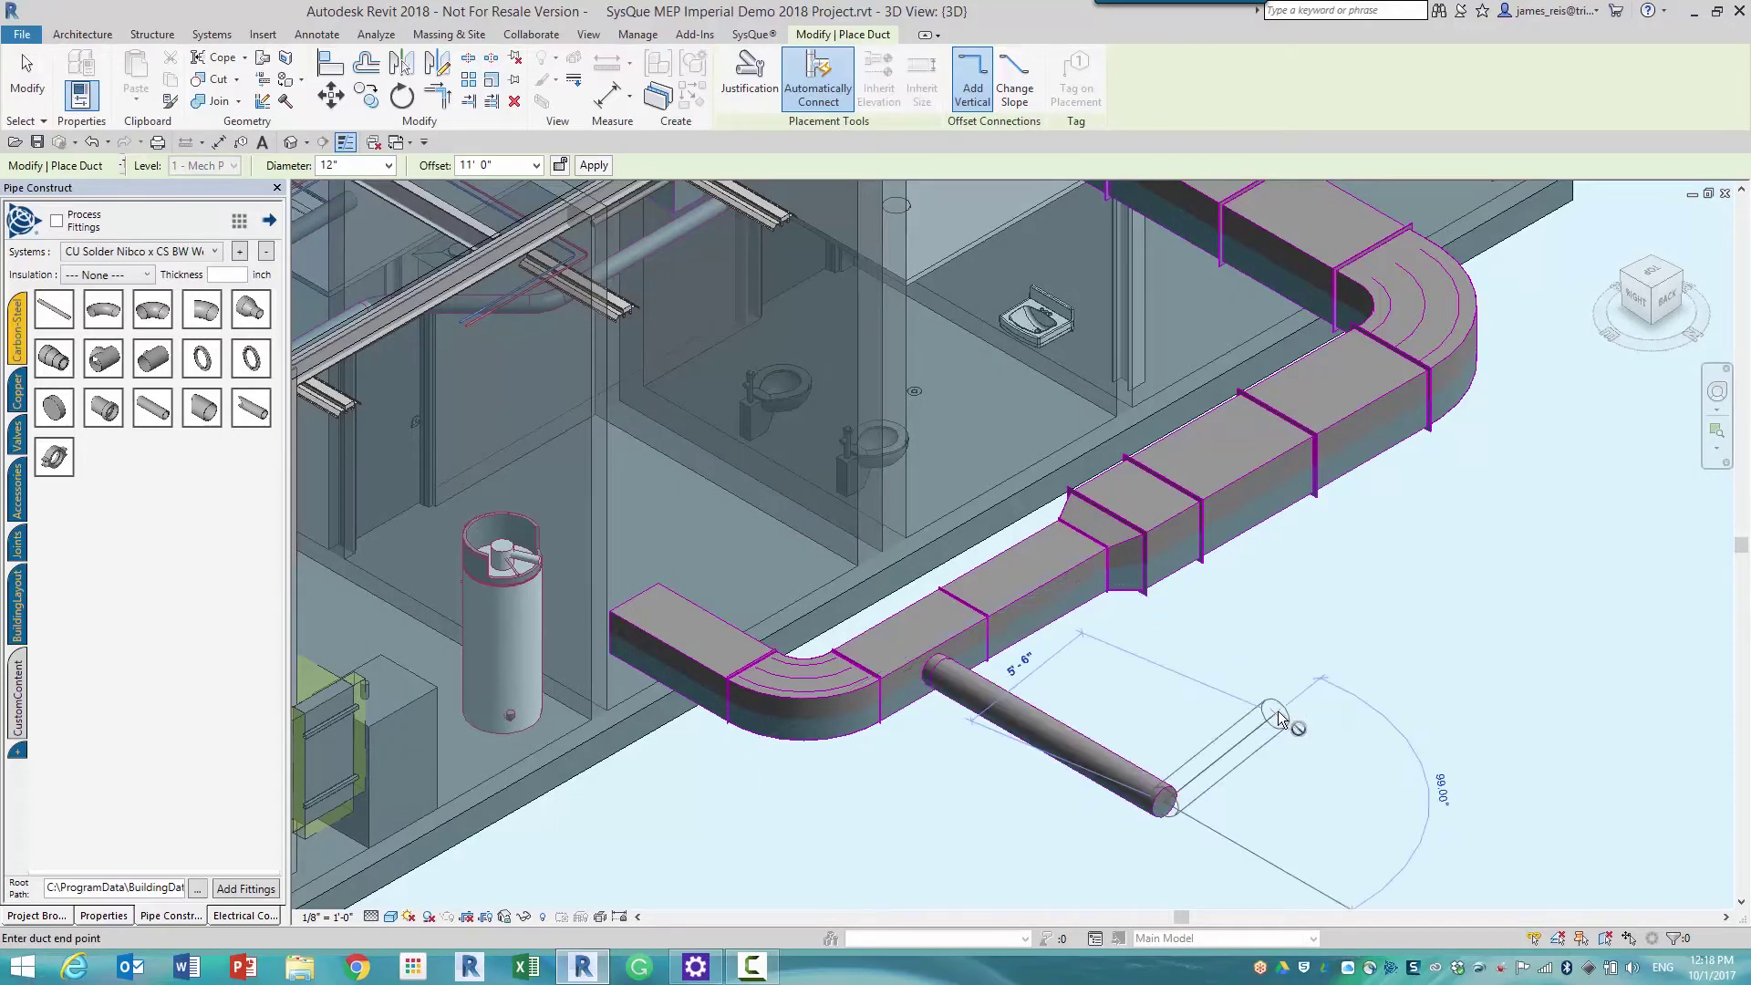
click(1281, 712)
key(Escape)
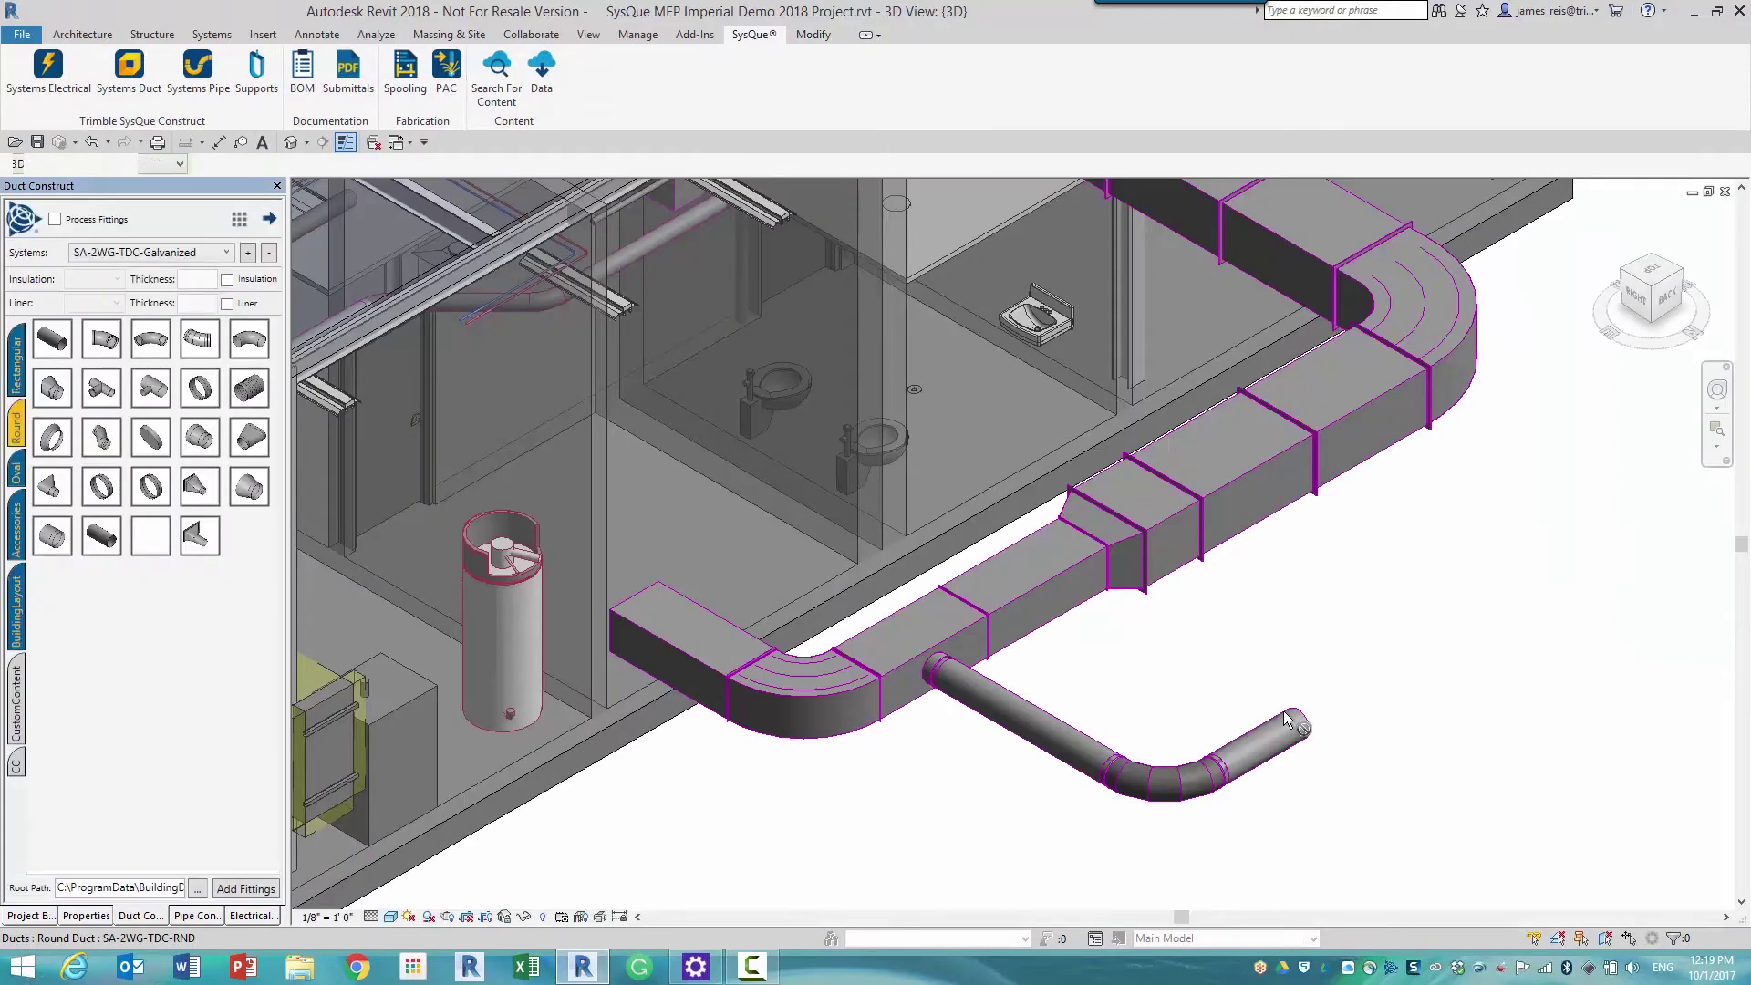
- Select the new round duct, the 24×18 main duct and the round tap fitting to check them
click(934, 679)
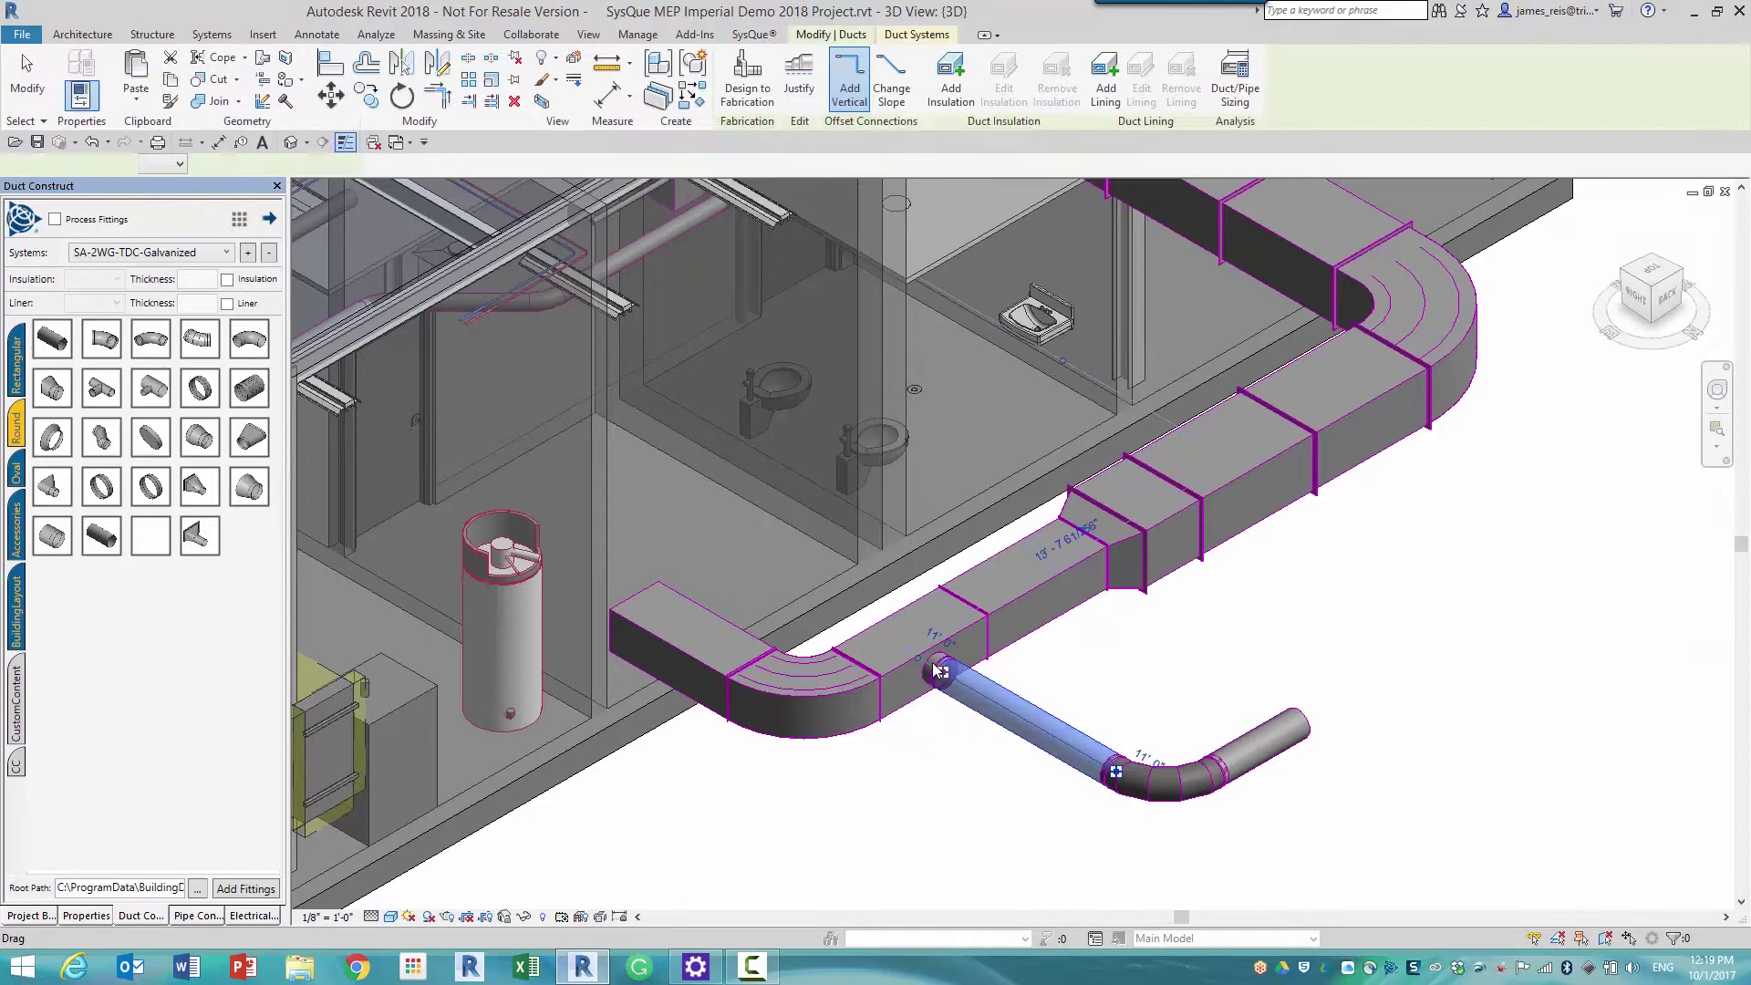
scroll(933, 679, up, 4)
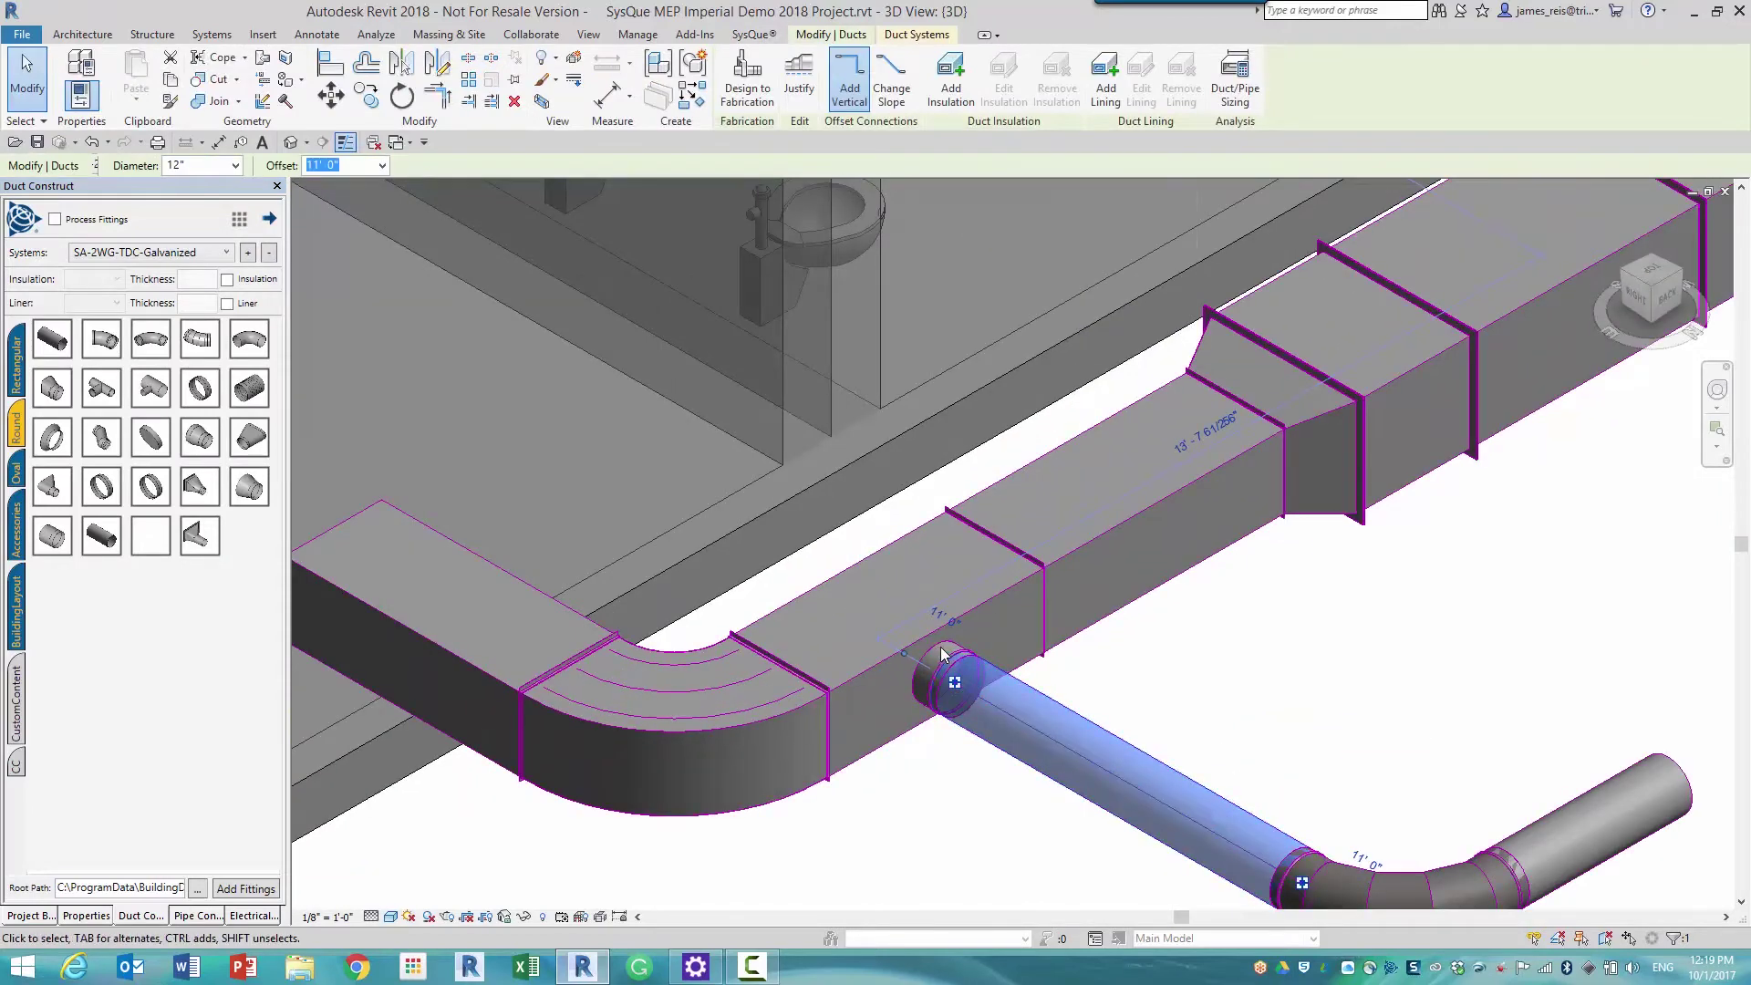
click(932, 652)
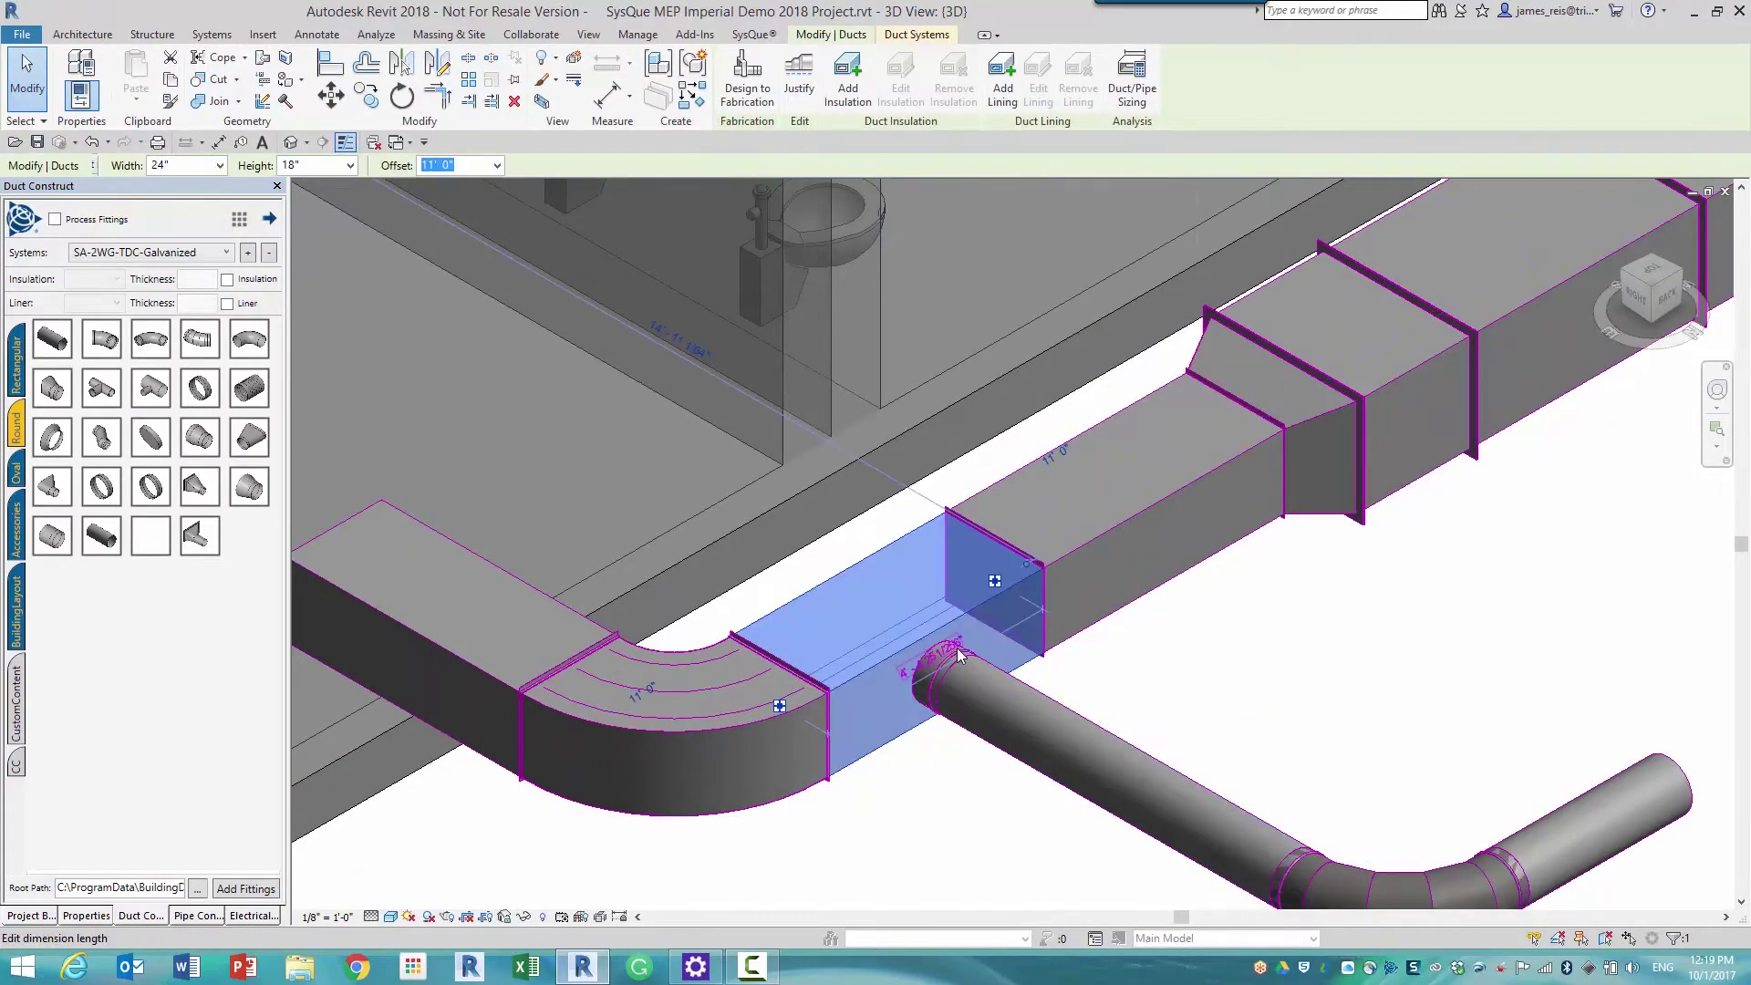
click(927, 699)
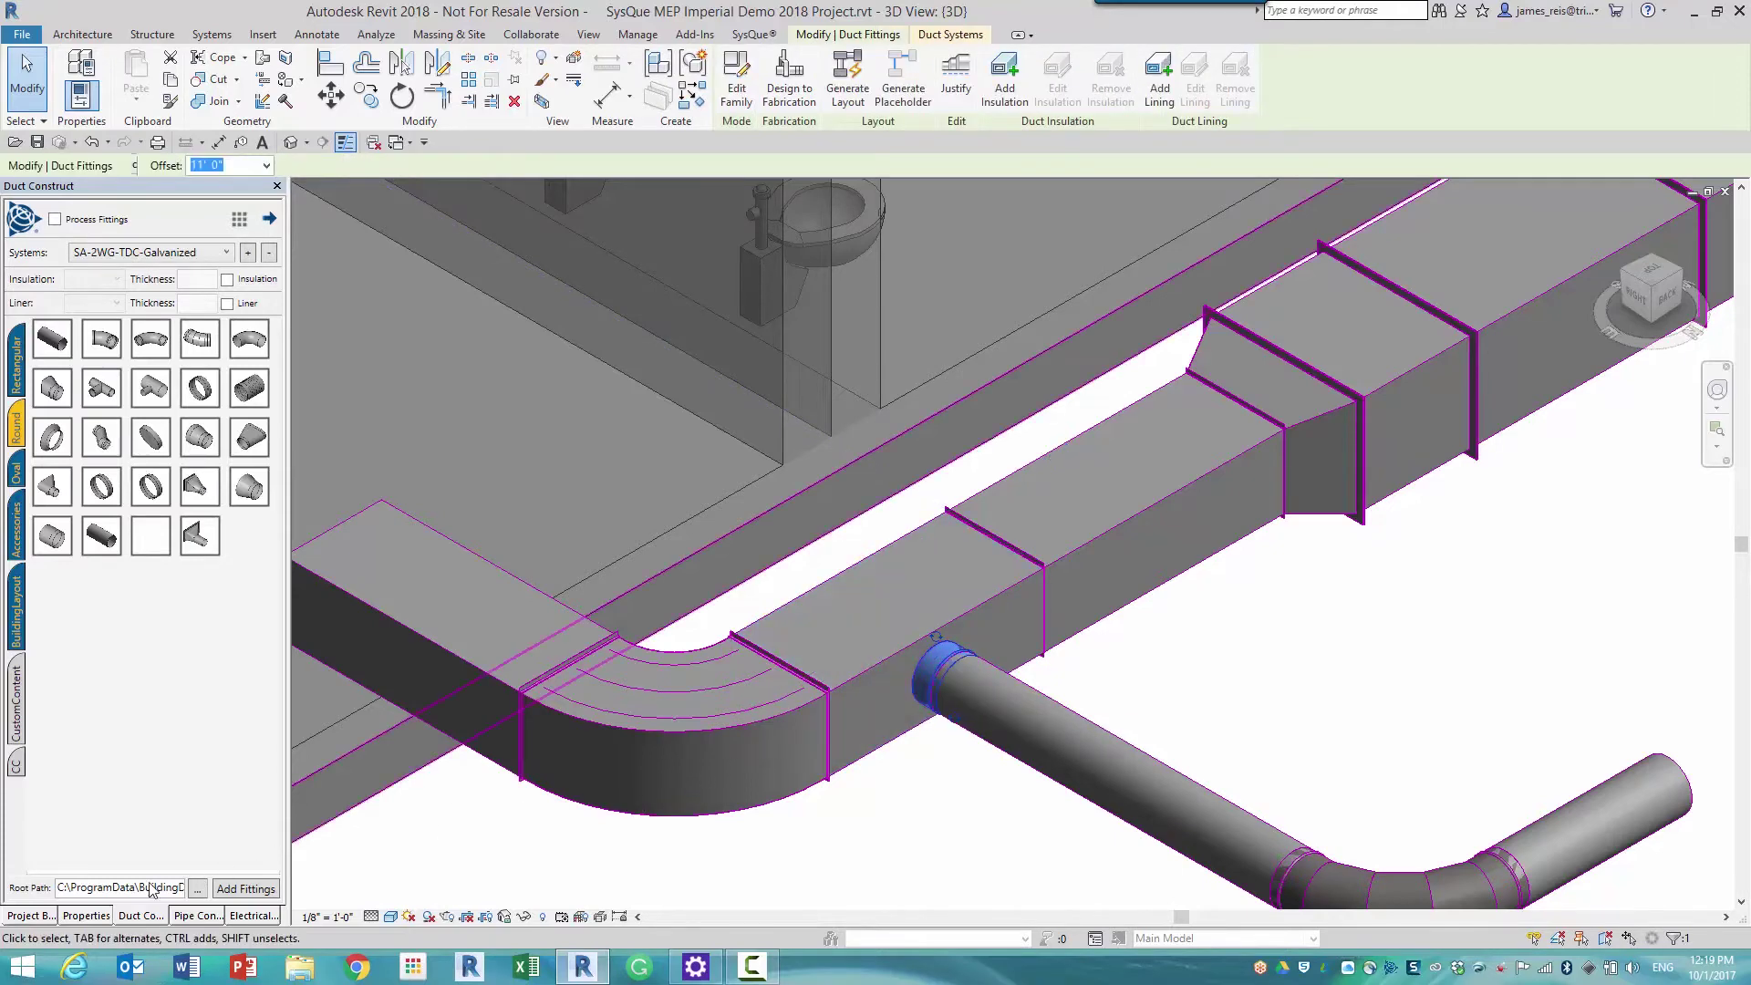
- Select the entire overhead pipe network
click(85, 915)
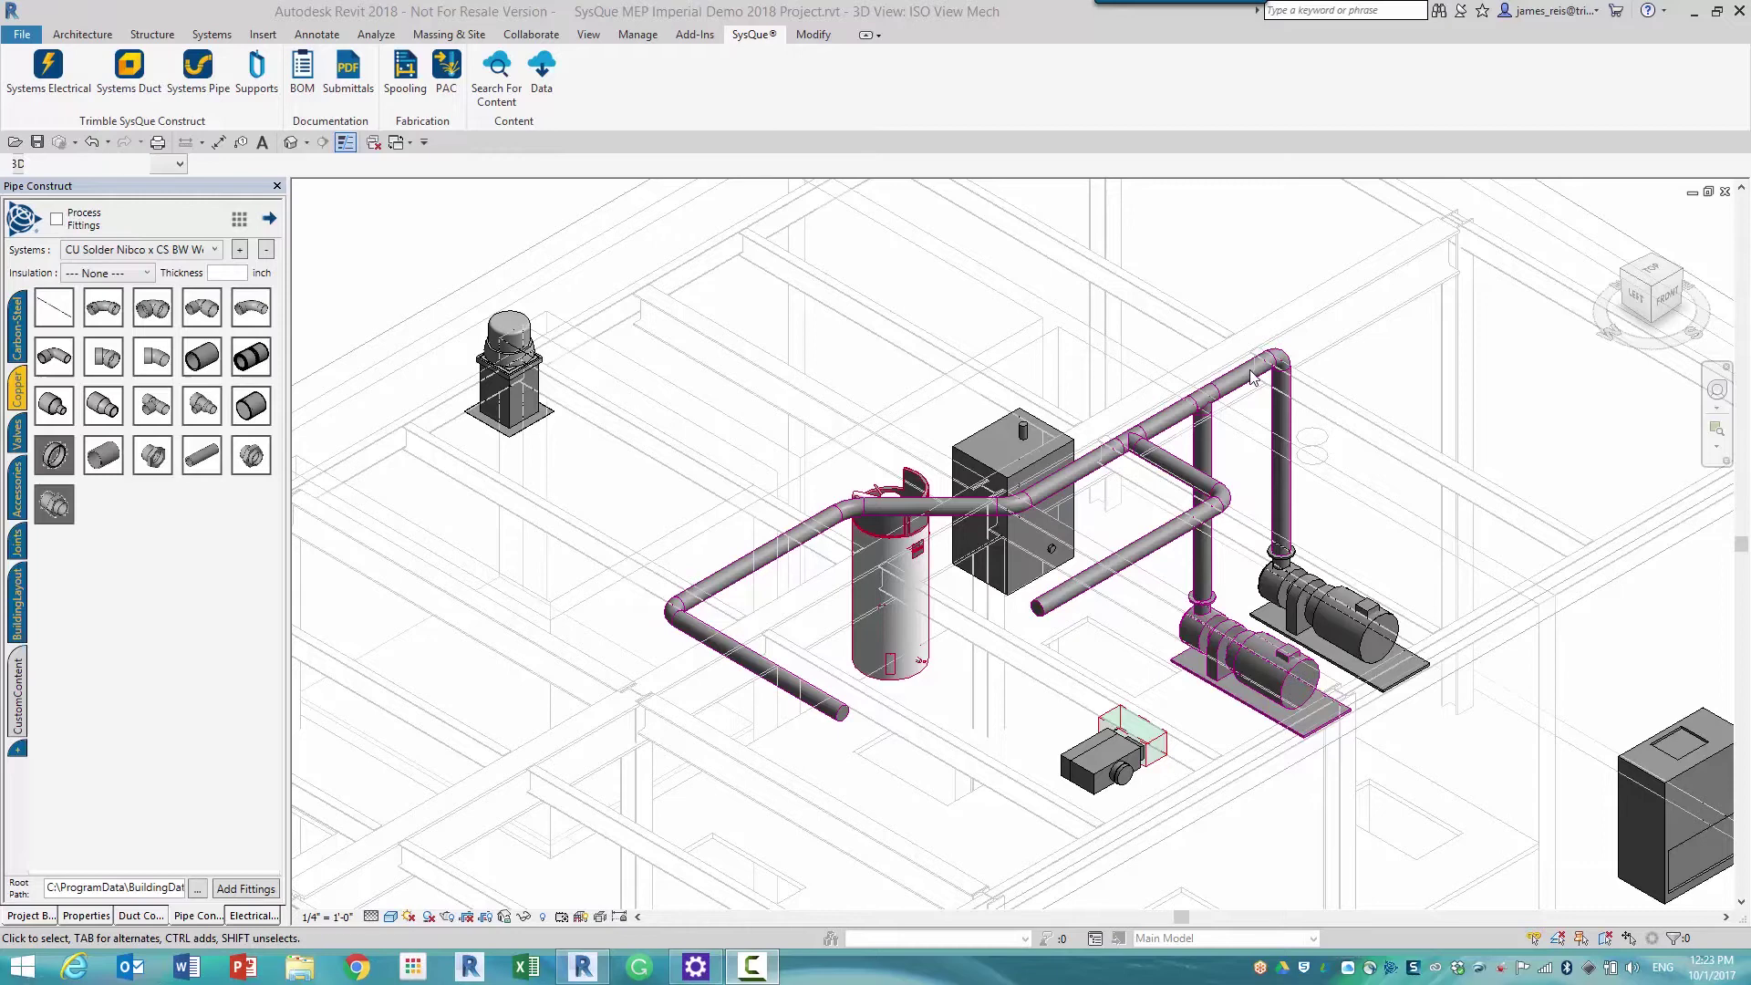
key(Tab)
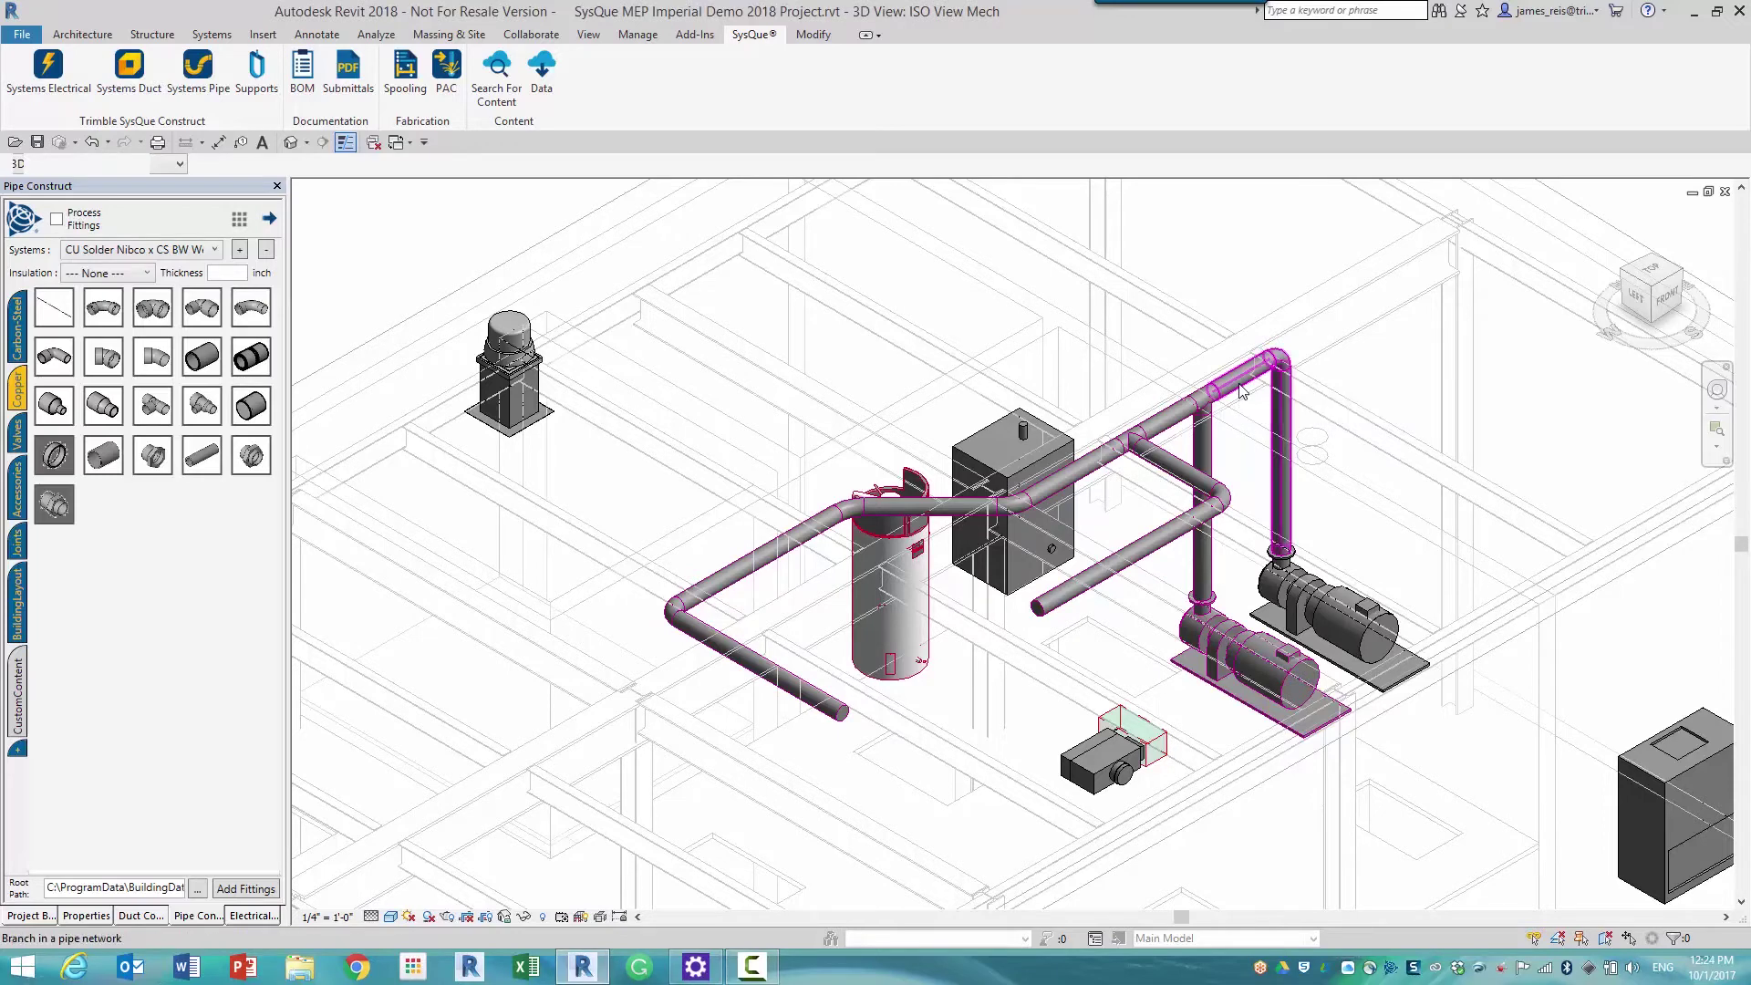
key(Tab)
click(1240, 390)
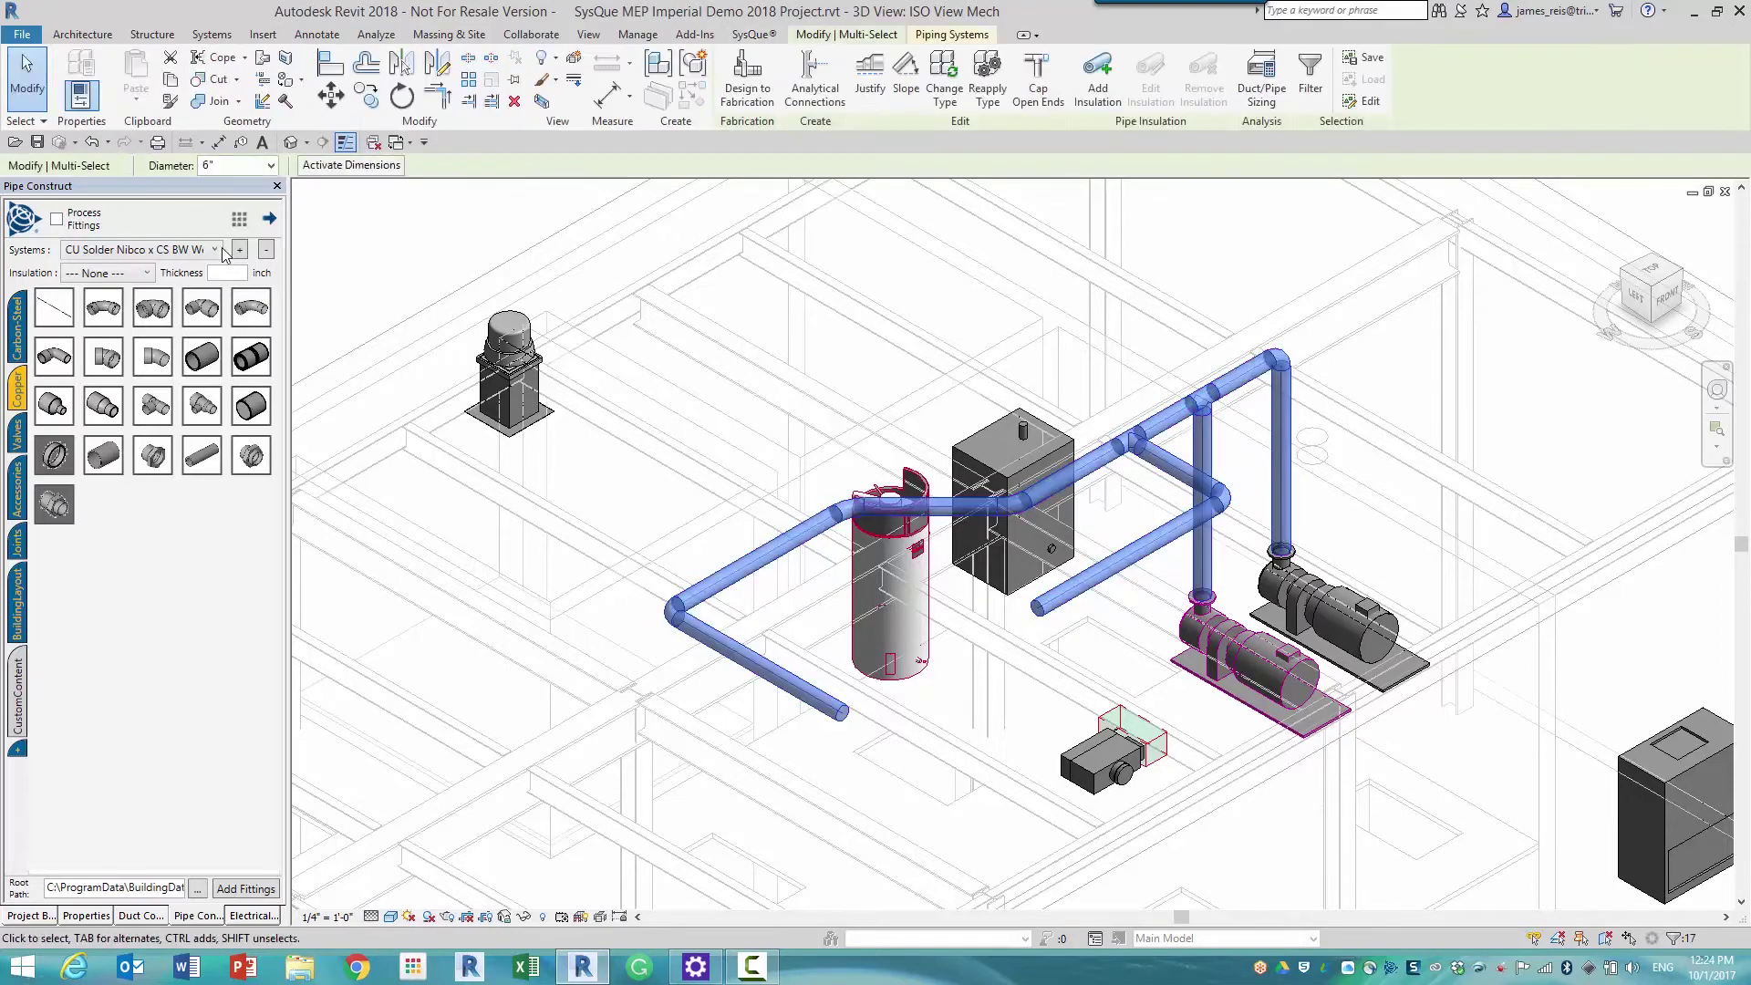
- Apply the CU Solder Nibco x CS BW WeldBend system to the run with SysQue Change System
click(217, 252)
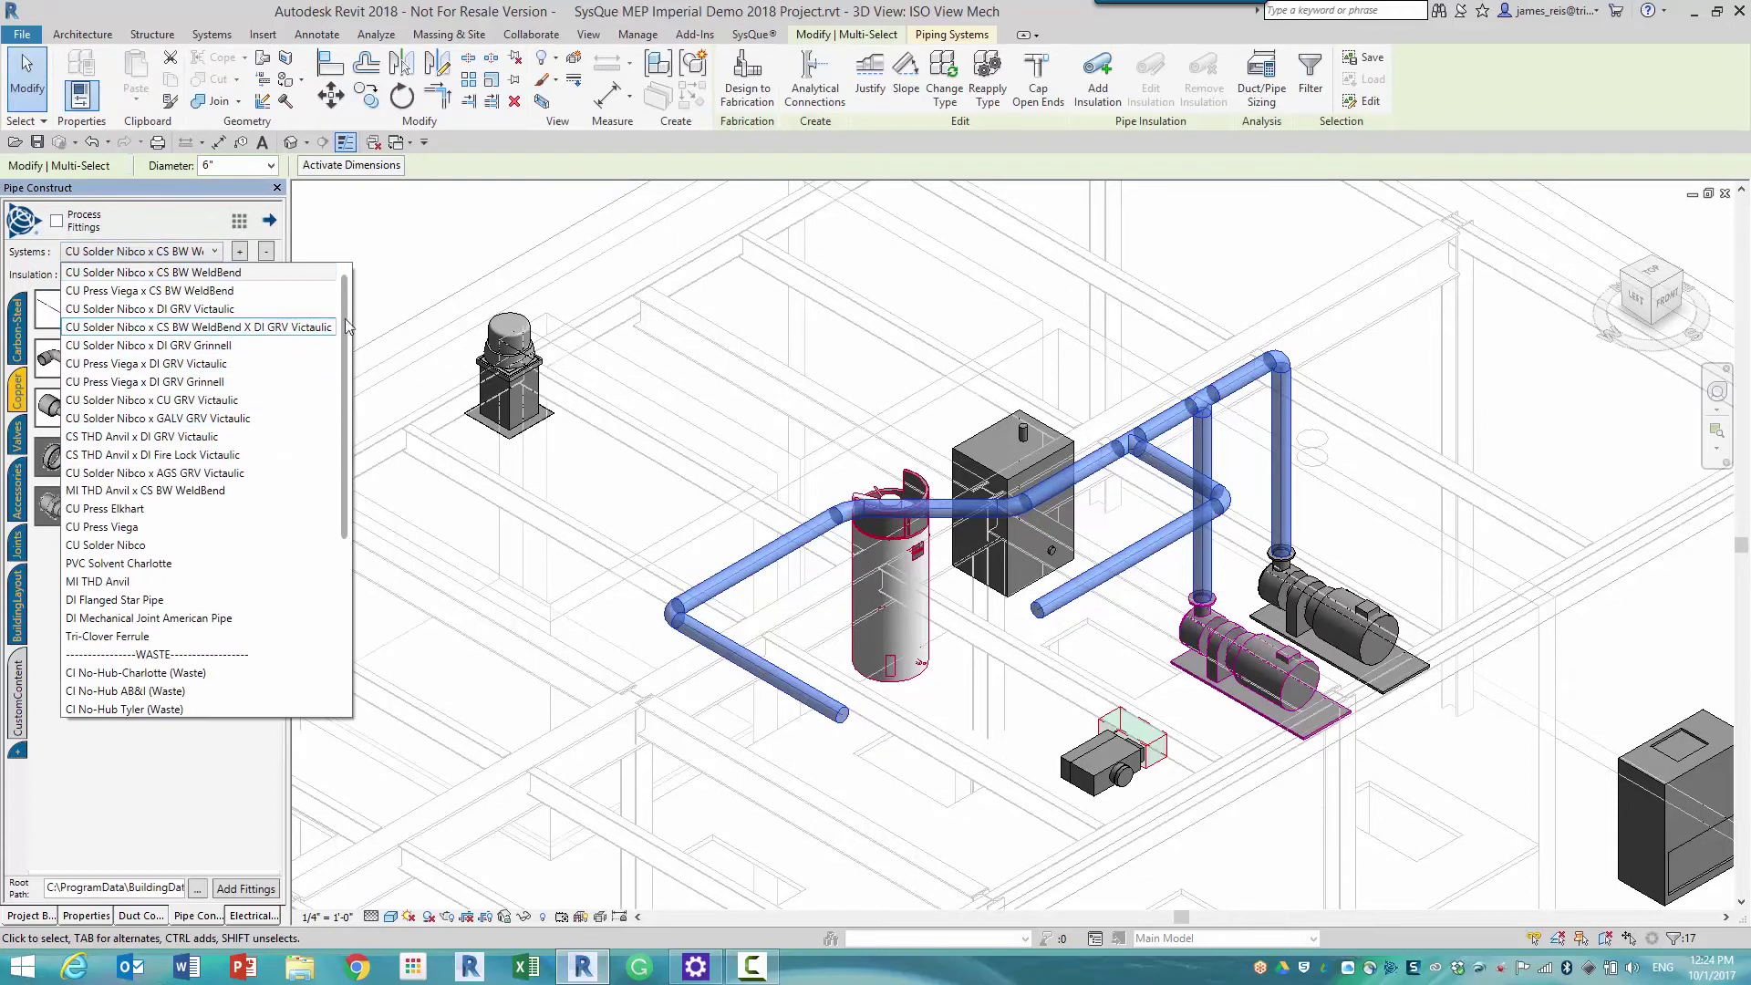
mouse_move(348, 319)
mouse_down()
mouse_move(356, 497)
mouse_move(347, 310)
mouse_up()
click(236, 289)
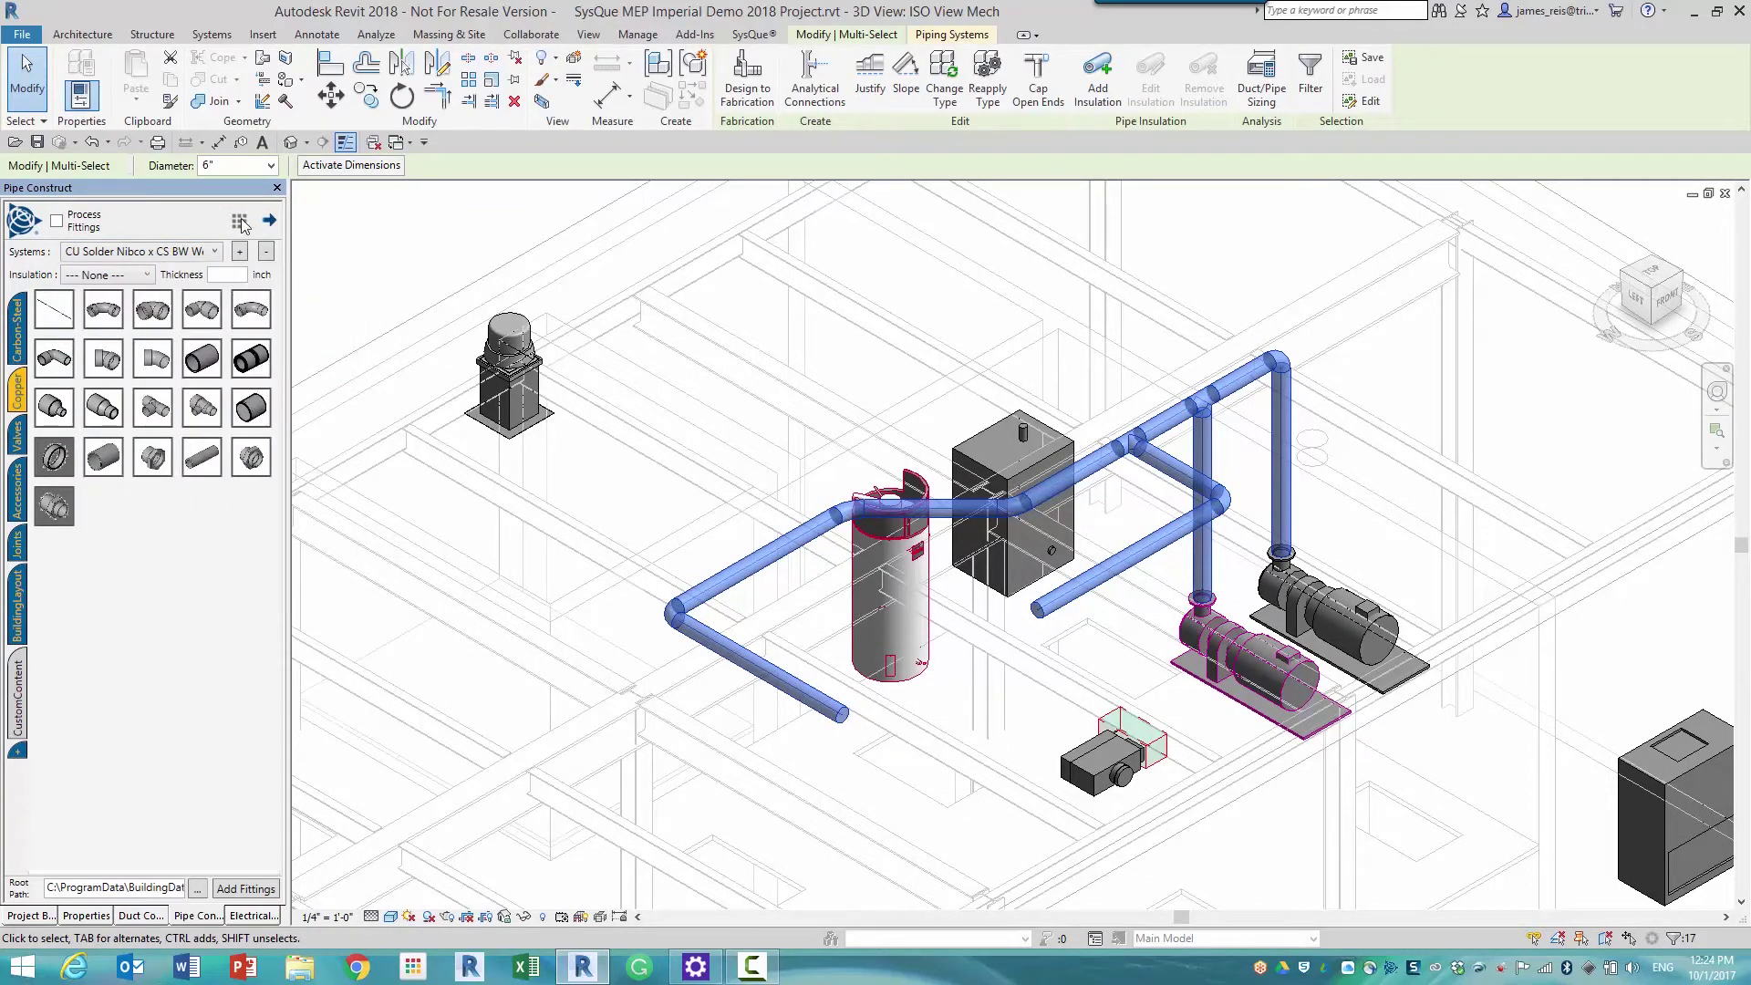
click(240, 223)
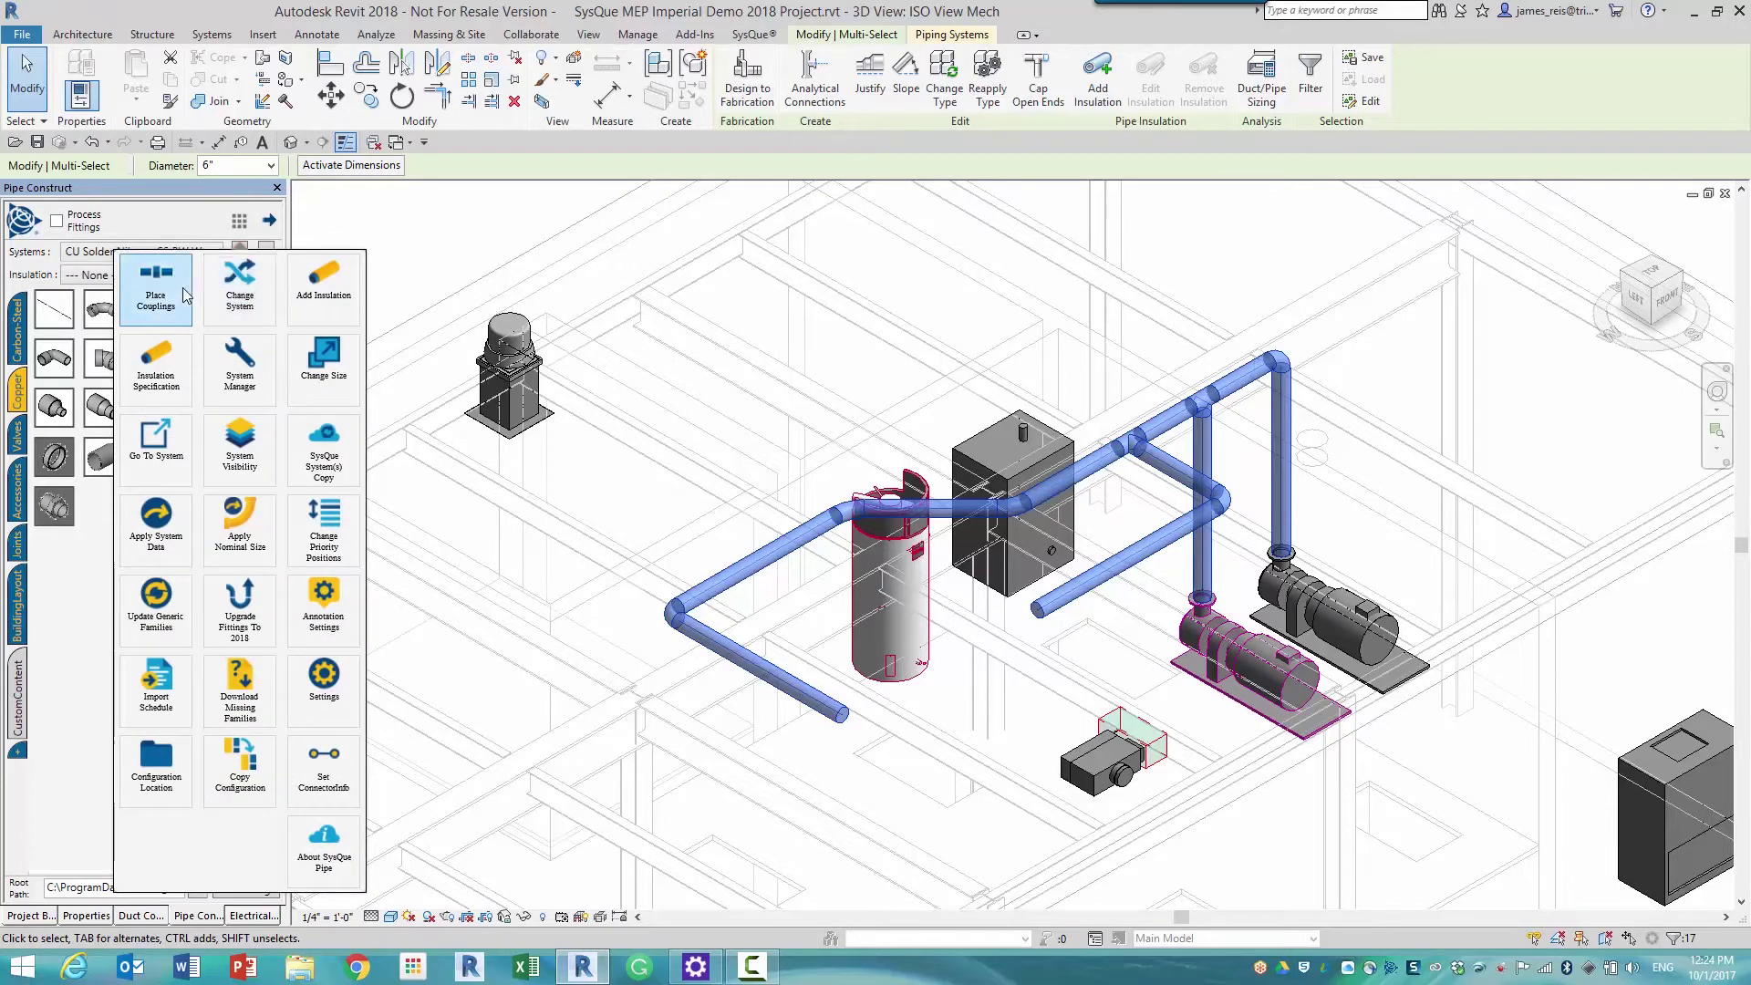
click(236, 294)
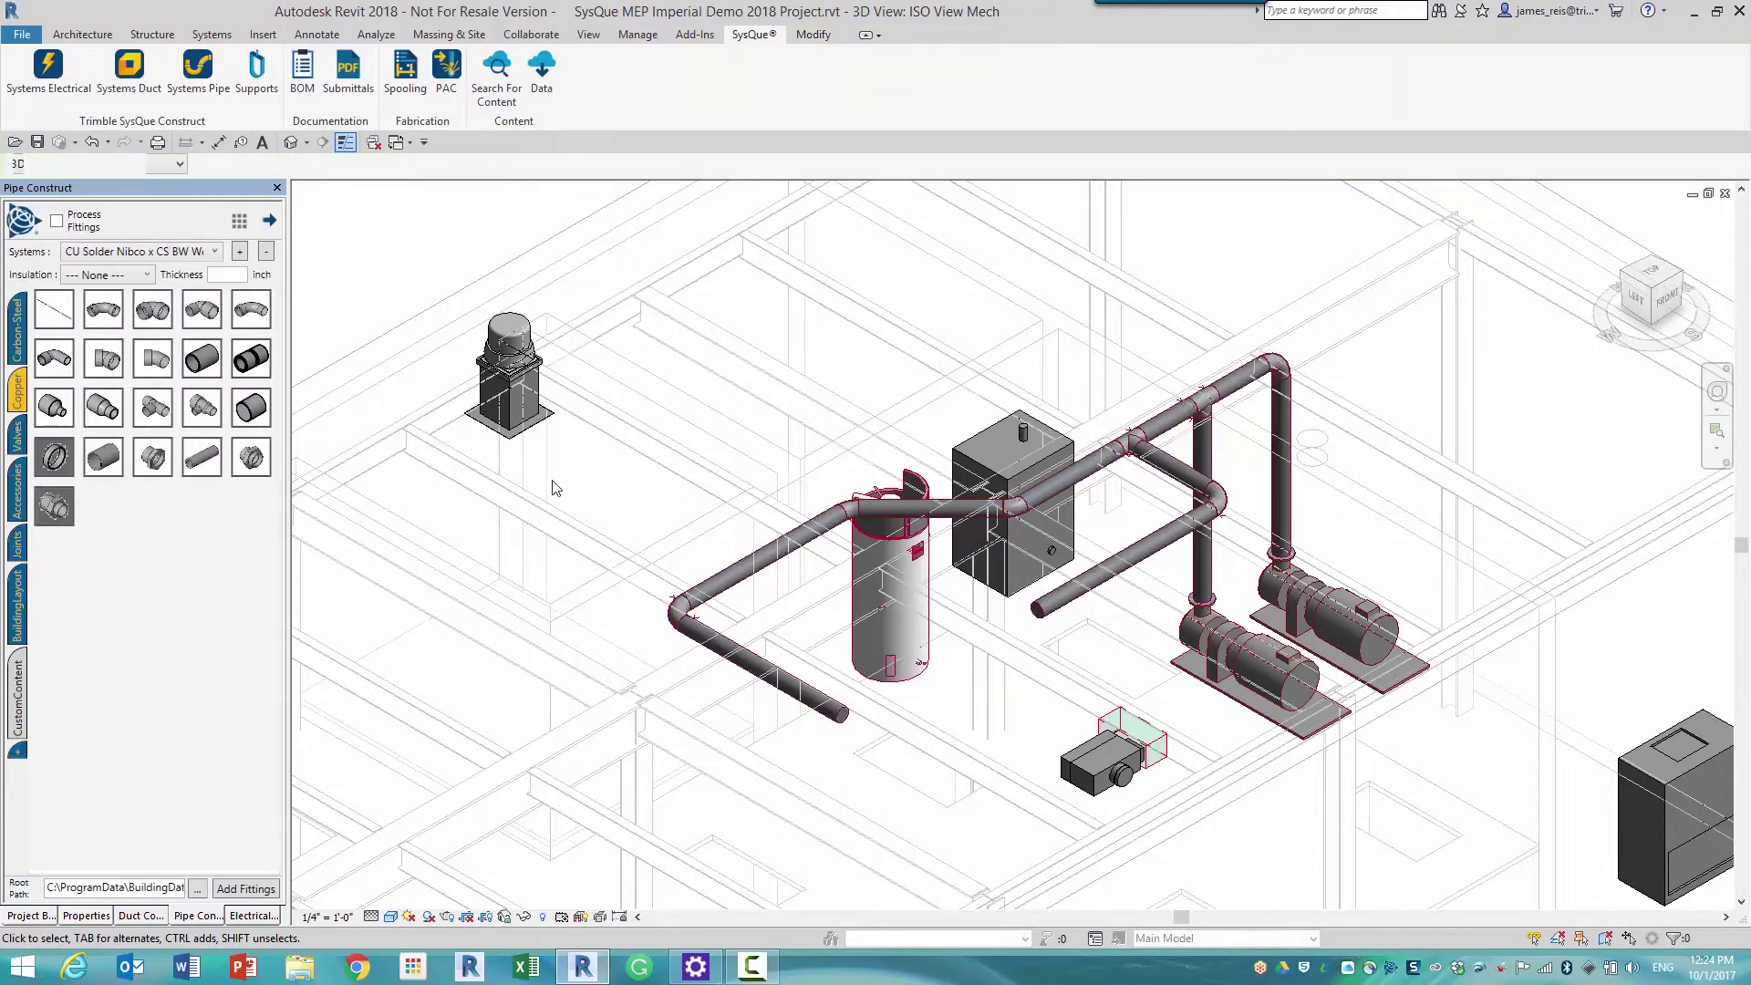
- Zoom to the elbow and place a flanged butterfly valve on the pipe just past it
click(689, 620)
scroll(689, 616, up, 5)
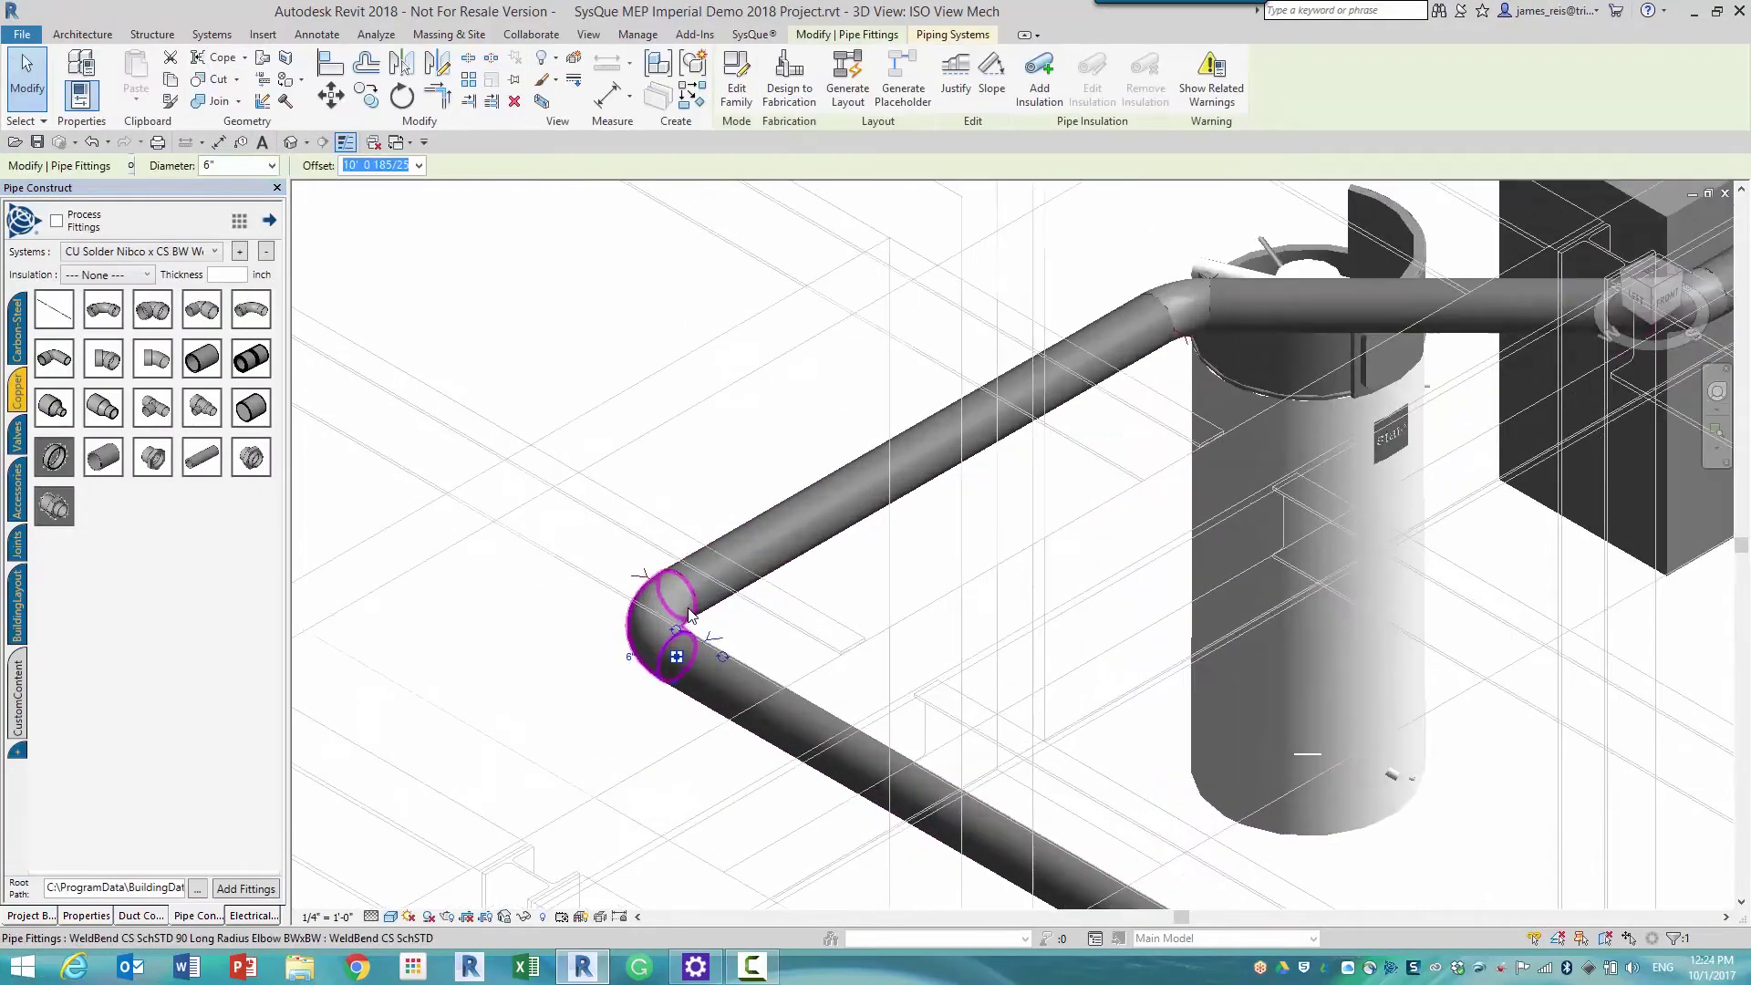
click(17, 441)
click(60, 316)
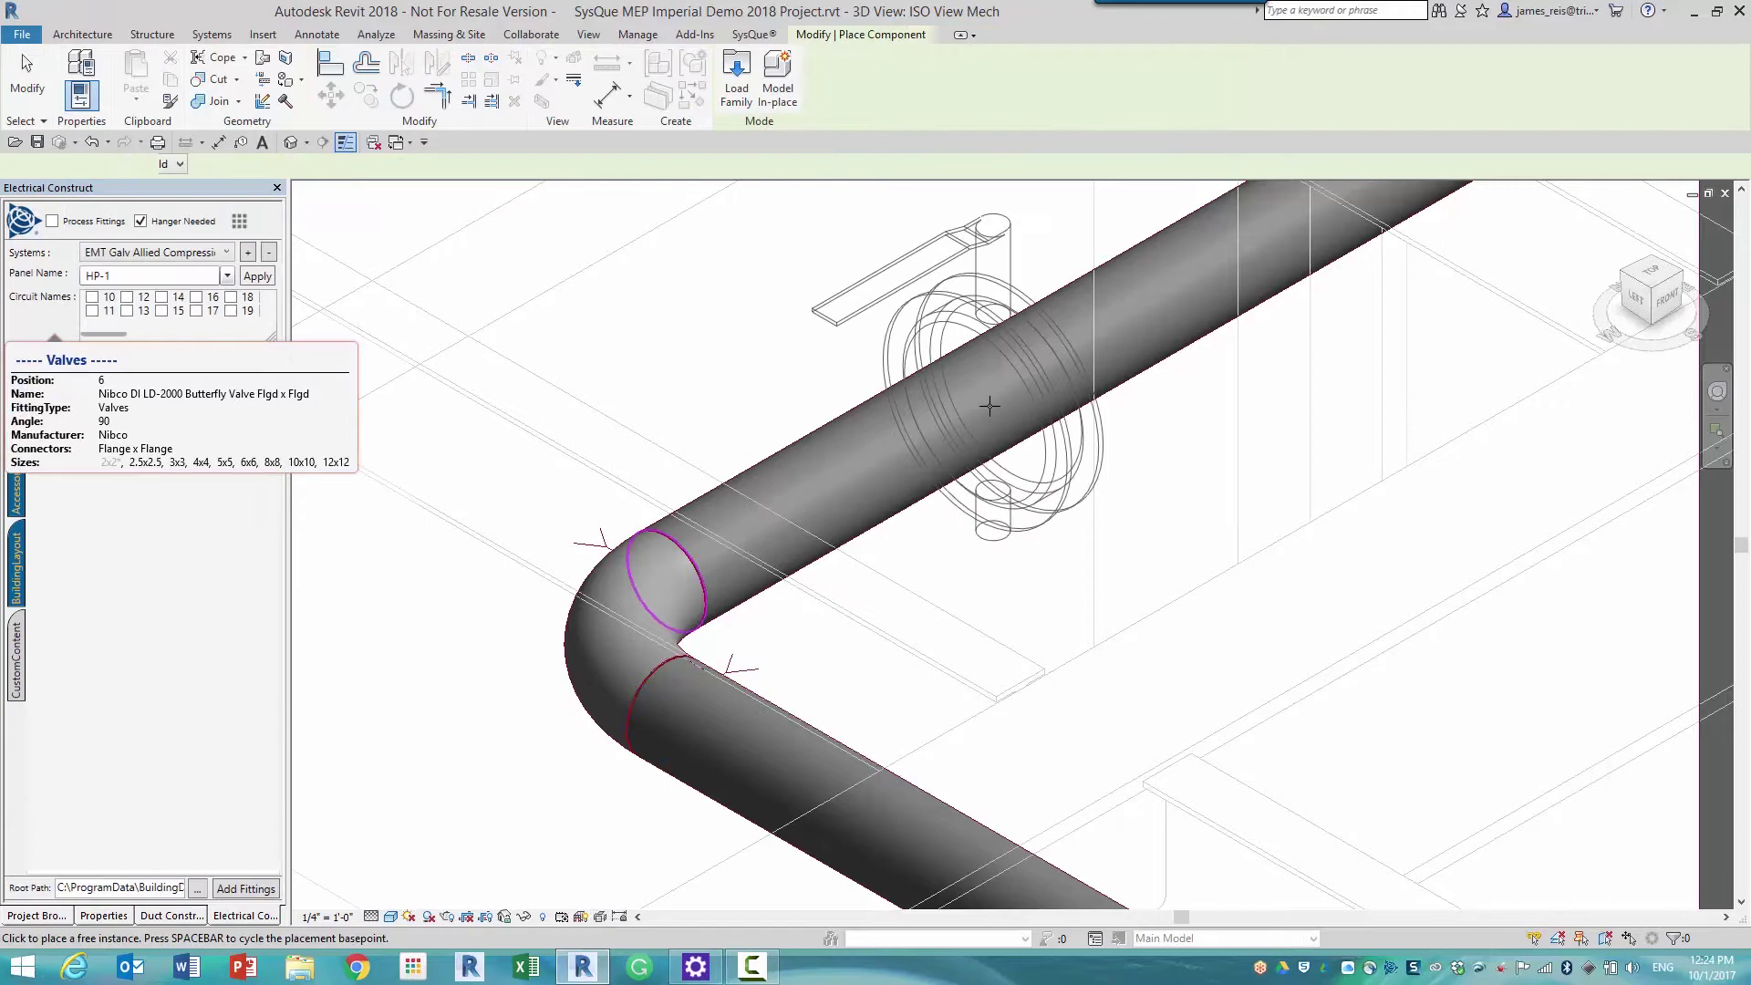
click(955, 418)
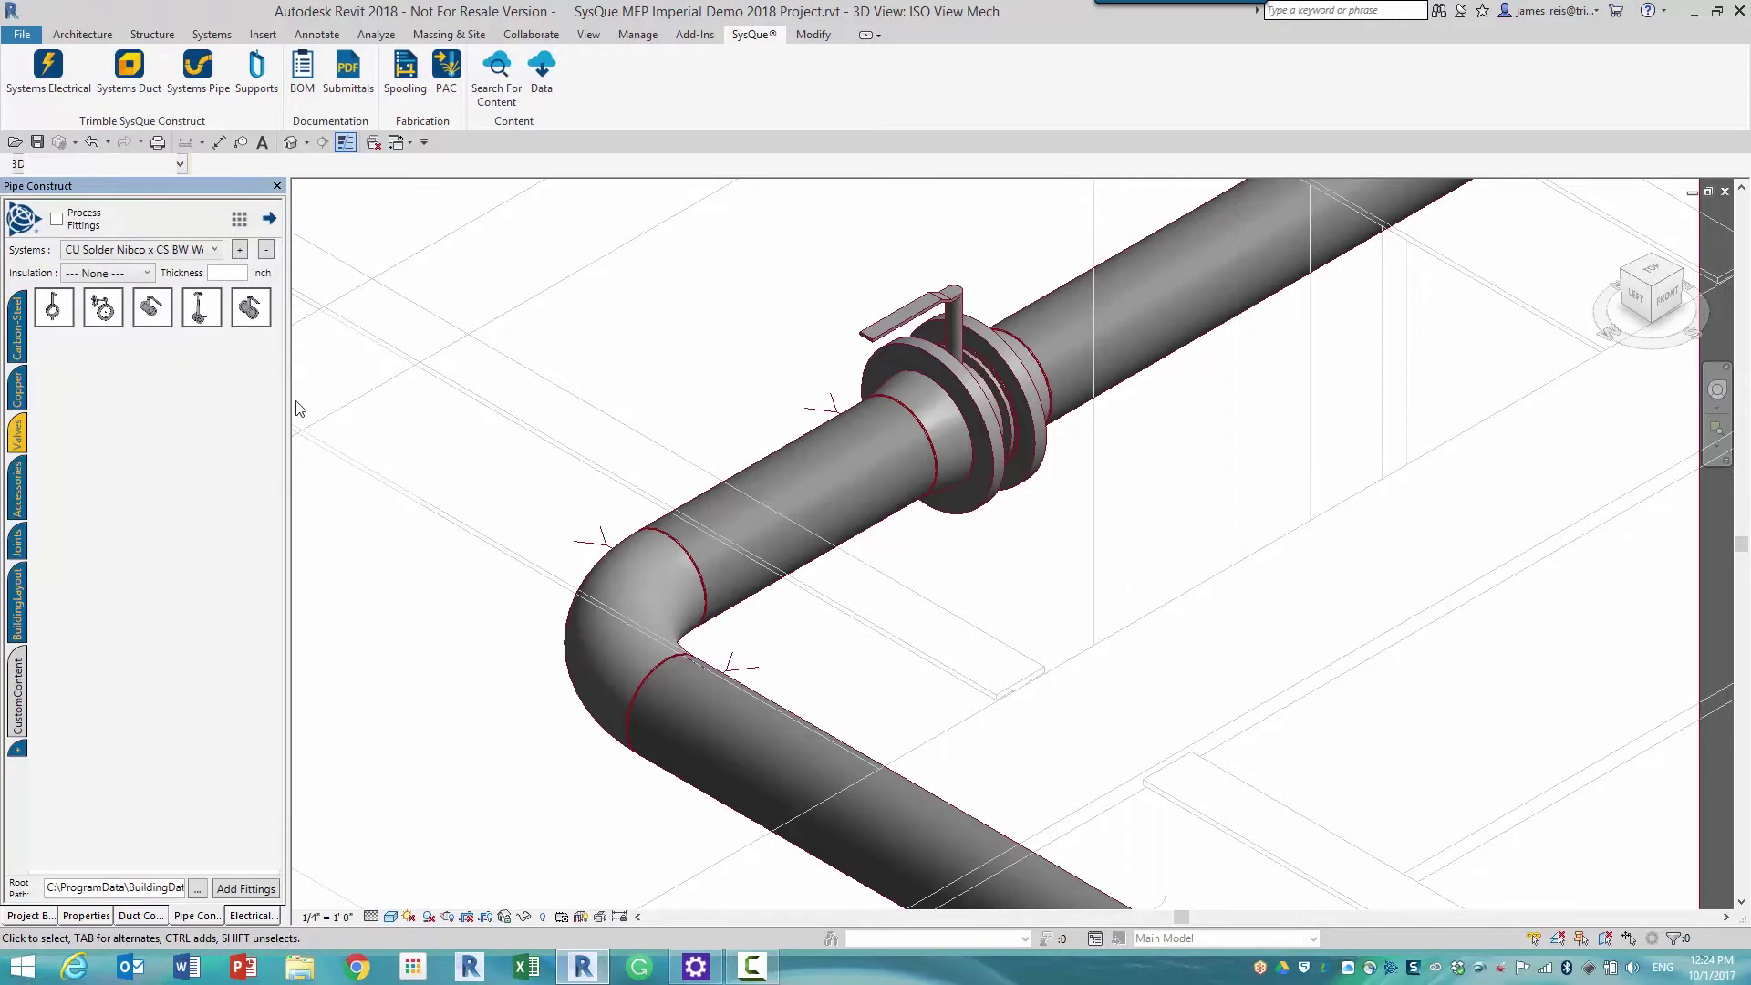
scroll(1094, 594, down, 3)
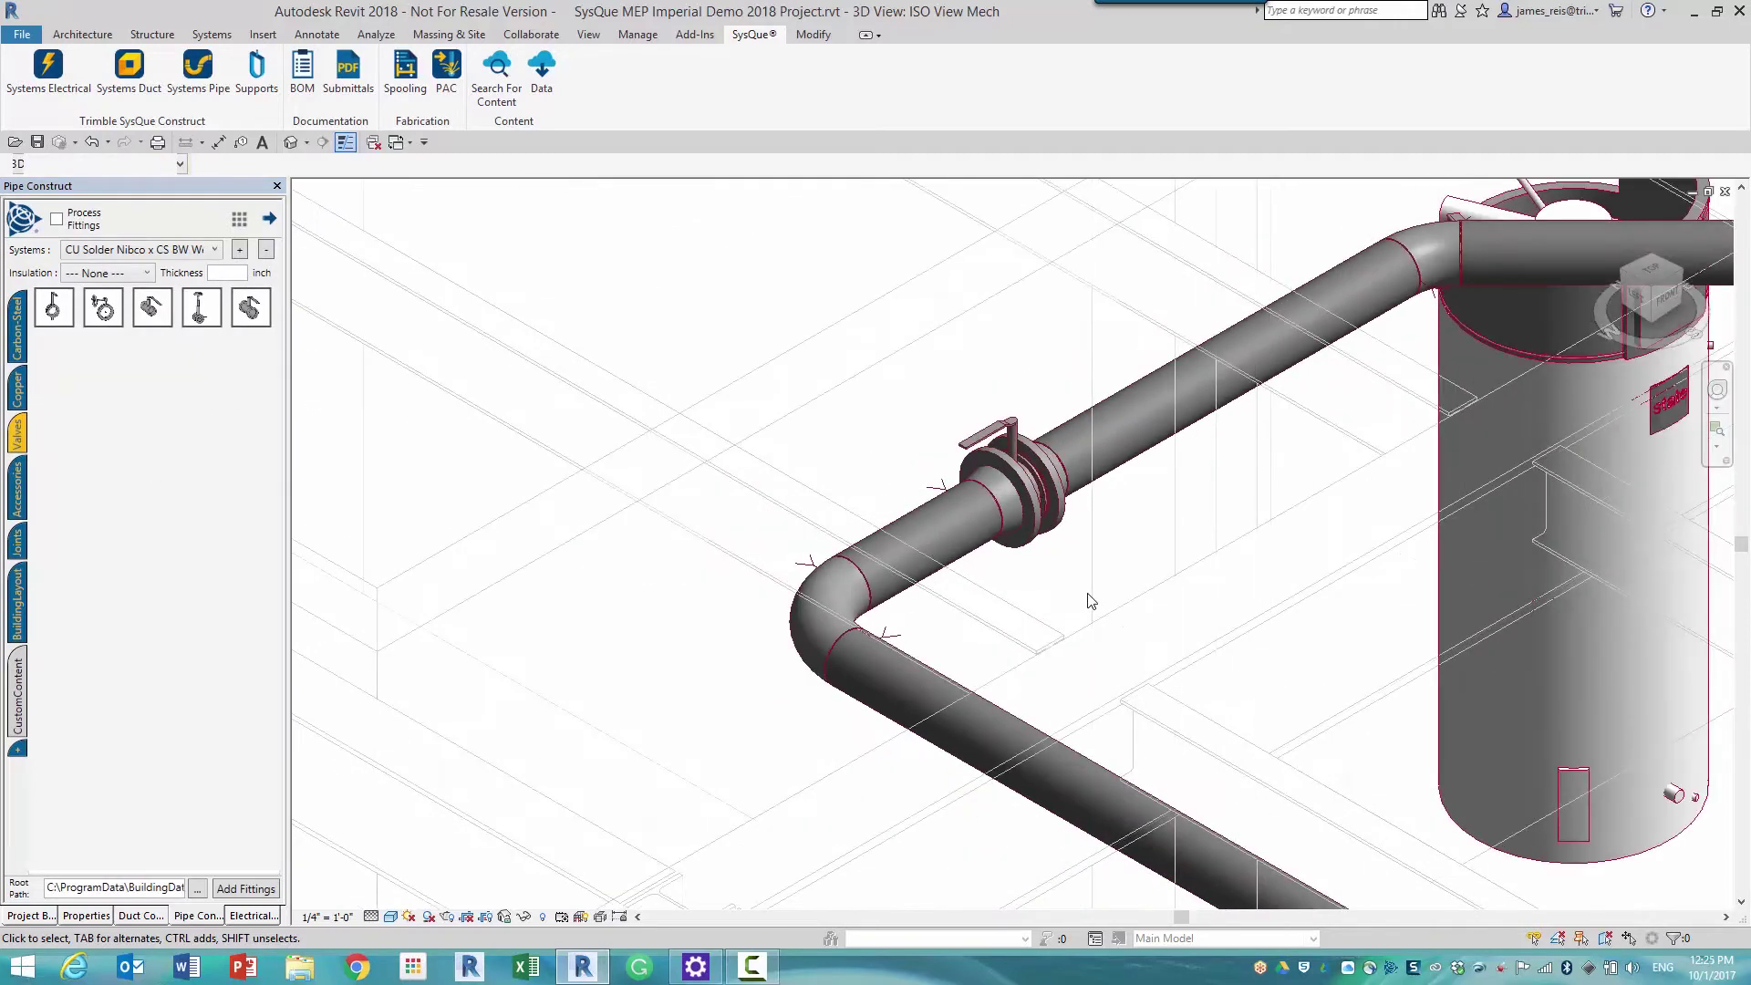
middle_drag(1088, 595, 866, 418)
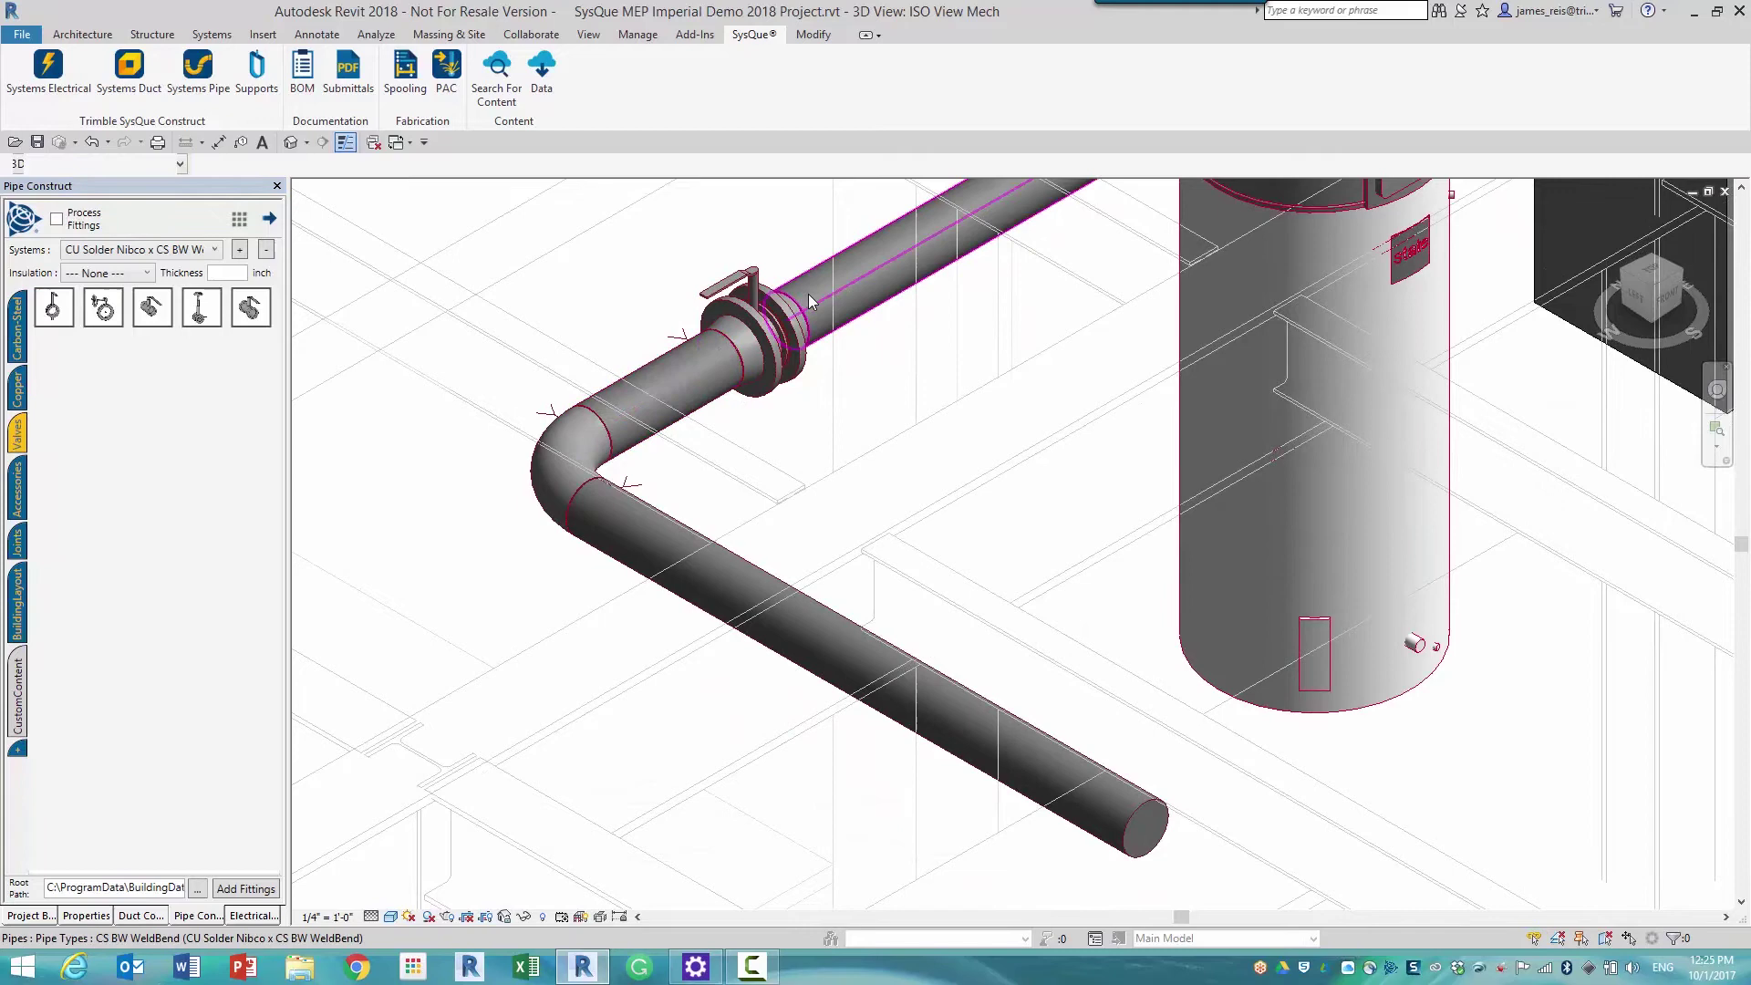
- In top view, draw a copper take-off from the vertical pipe that jogs down and runs horizontally
click(19, 390)
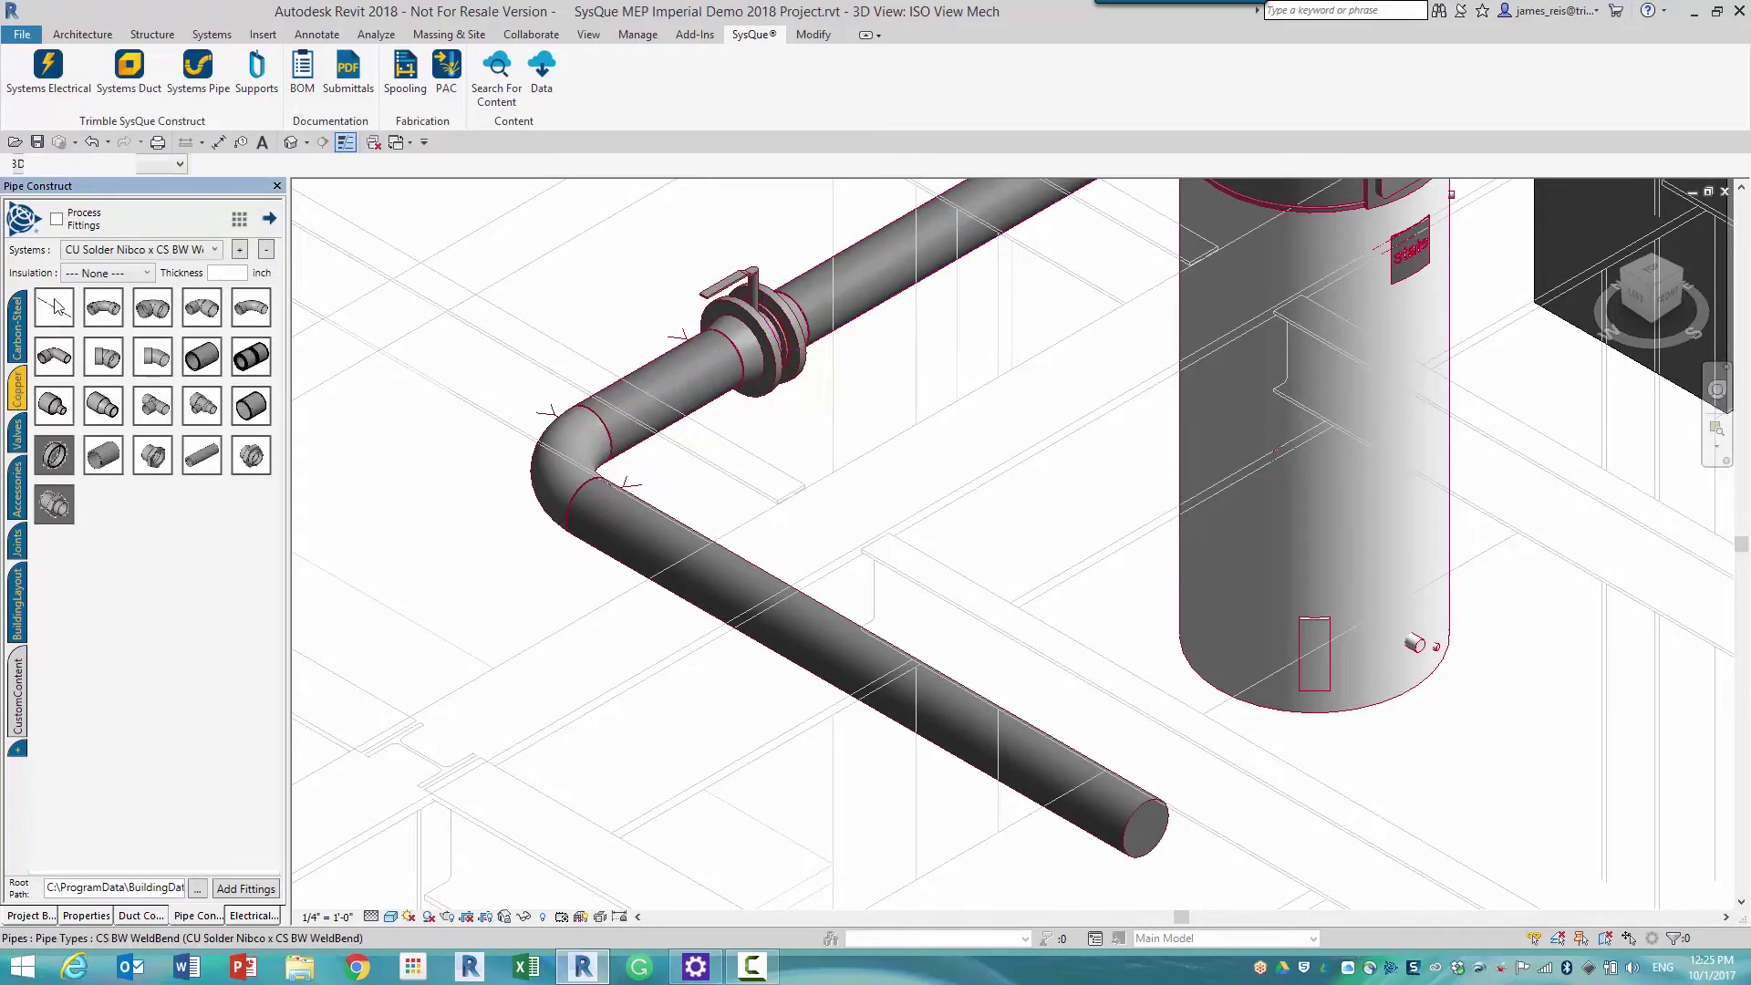
mouse_move(54, 308)
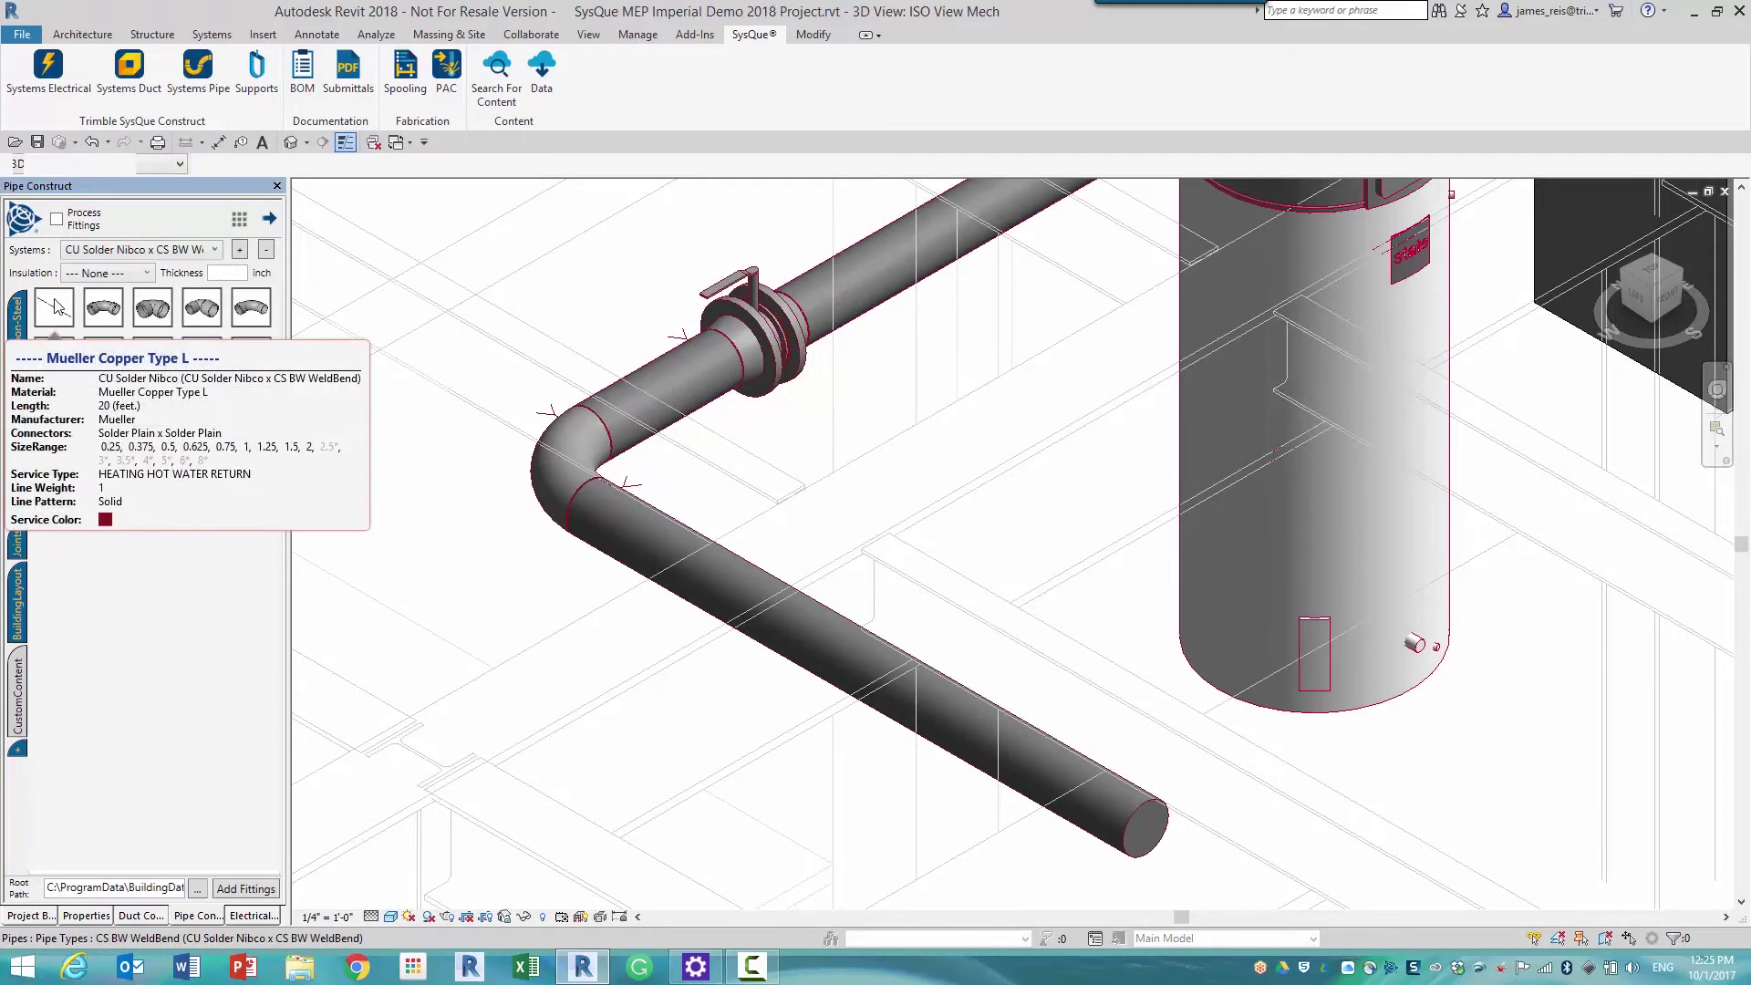
right_click(55, 306)
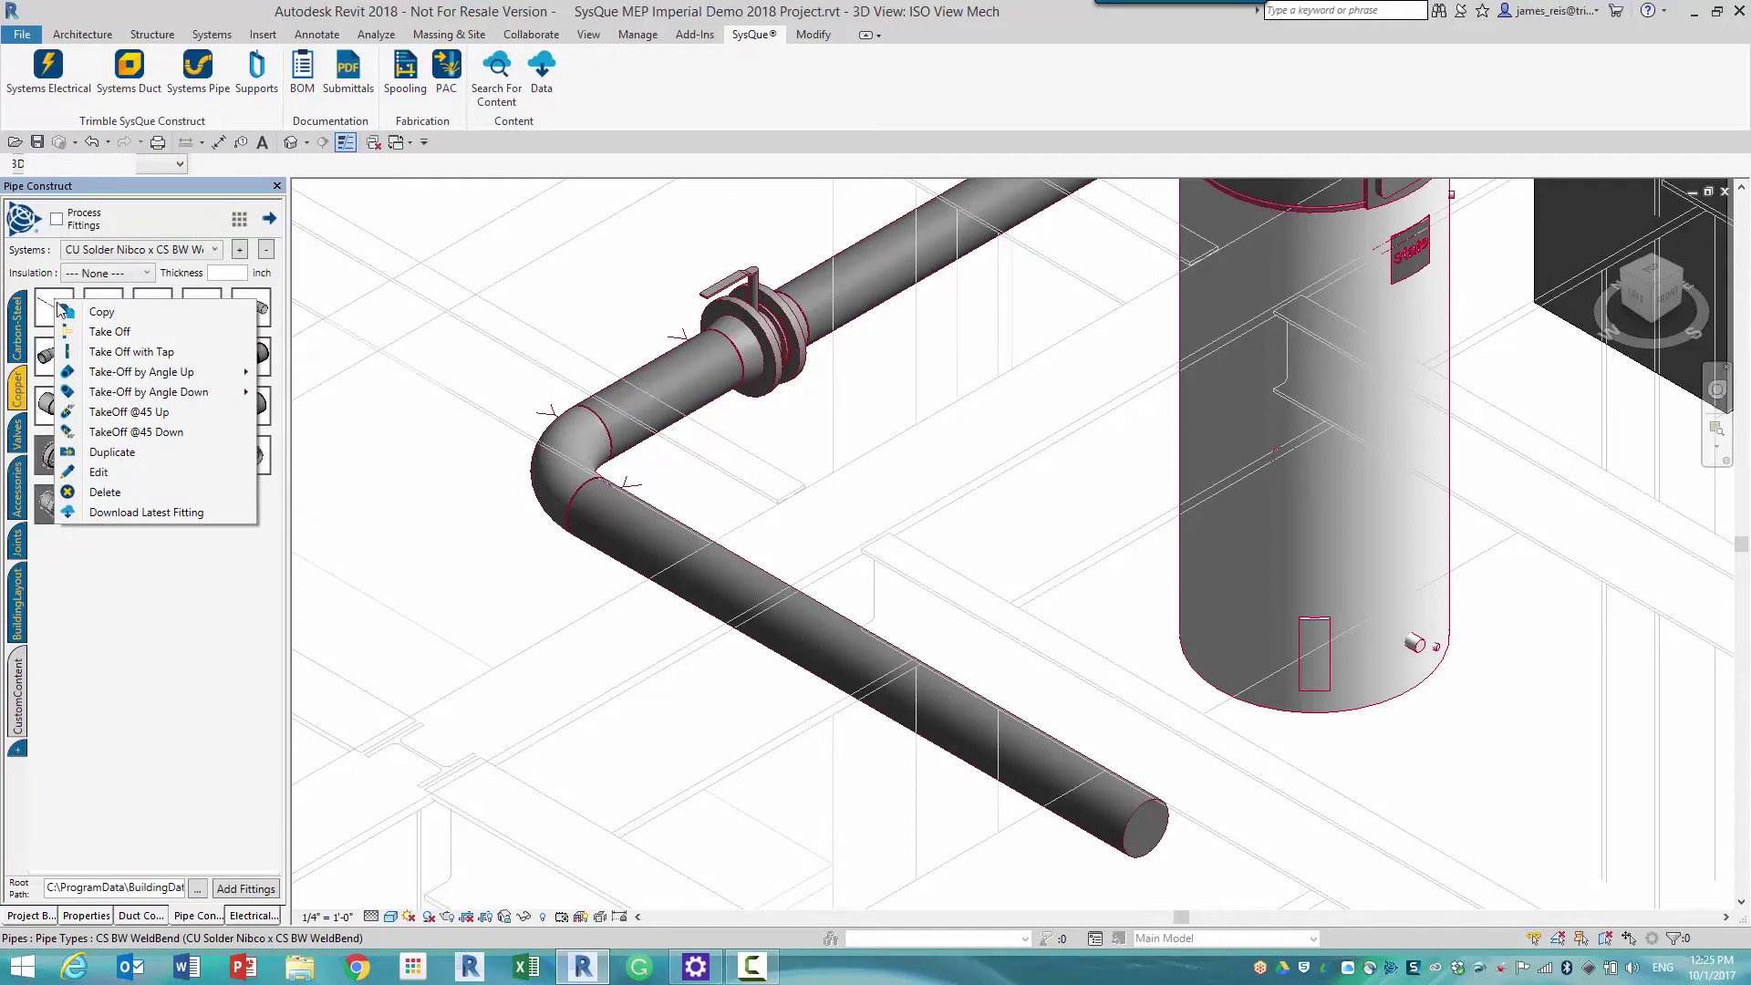
click(127, 351)
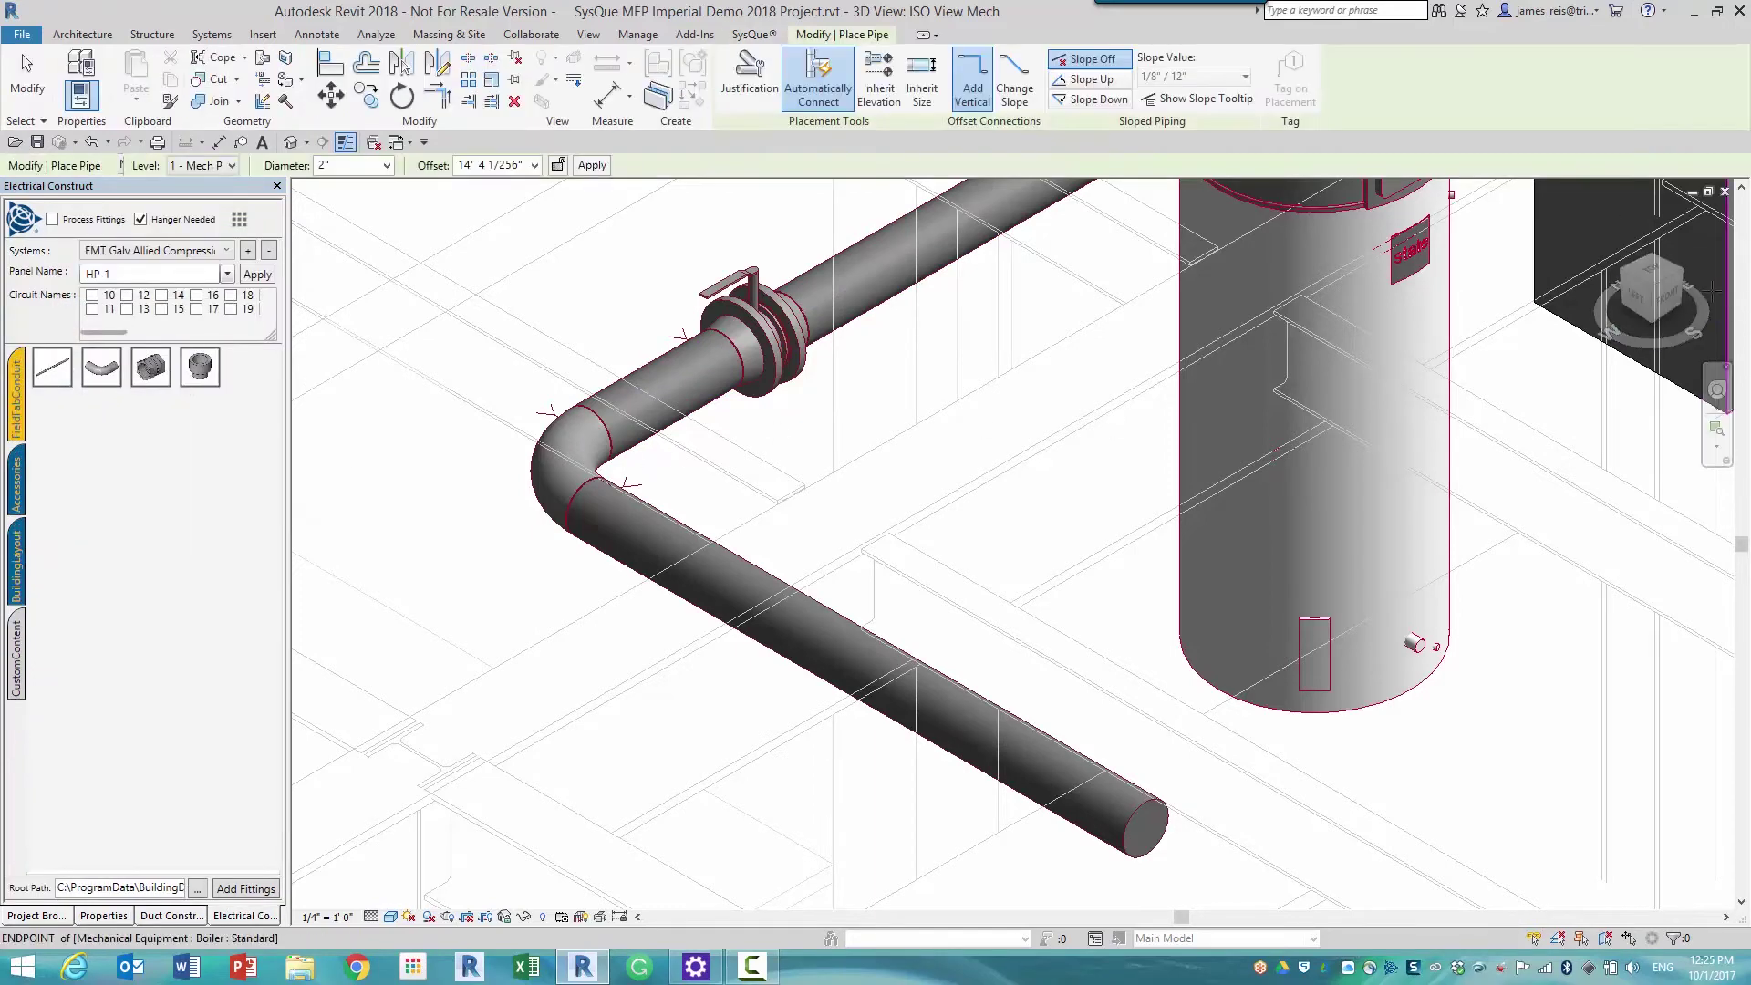
click(1652, 272)
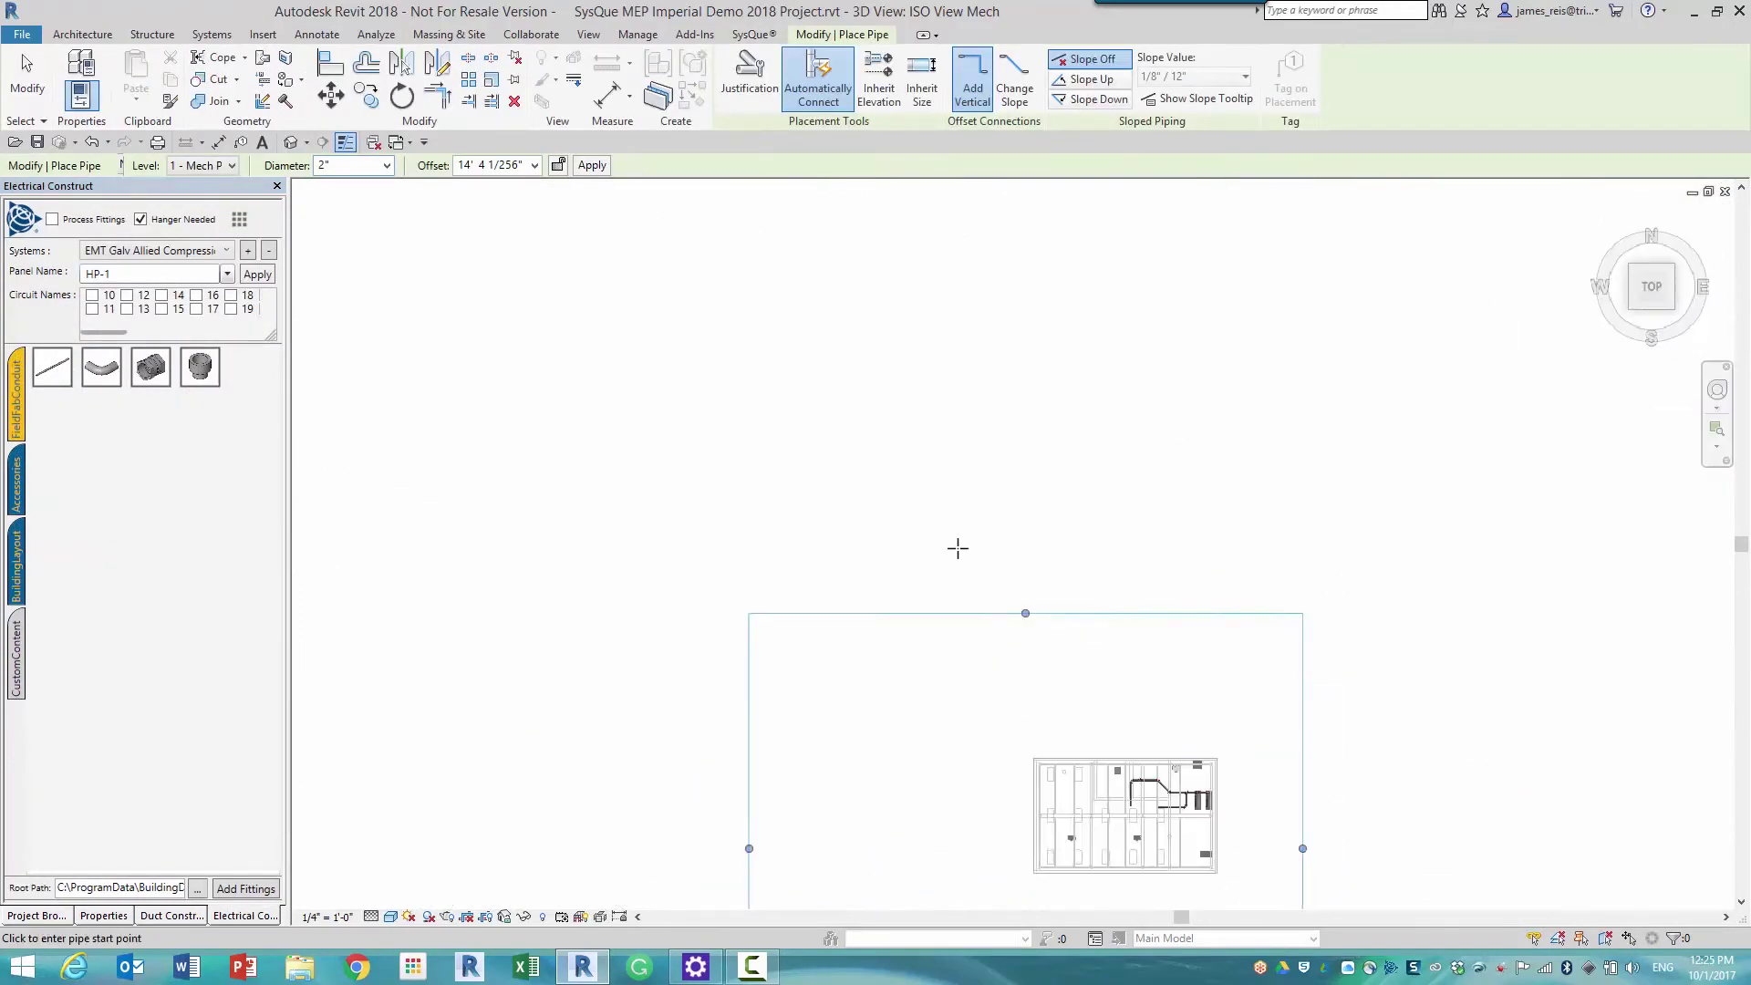
scroll(1193, 493, up, 8)
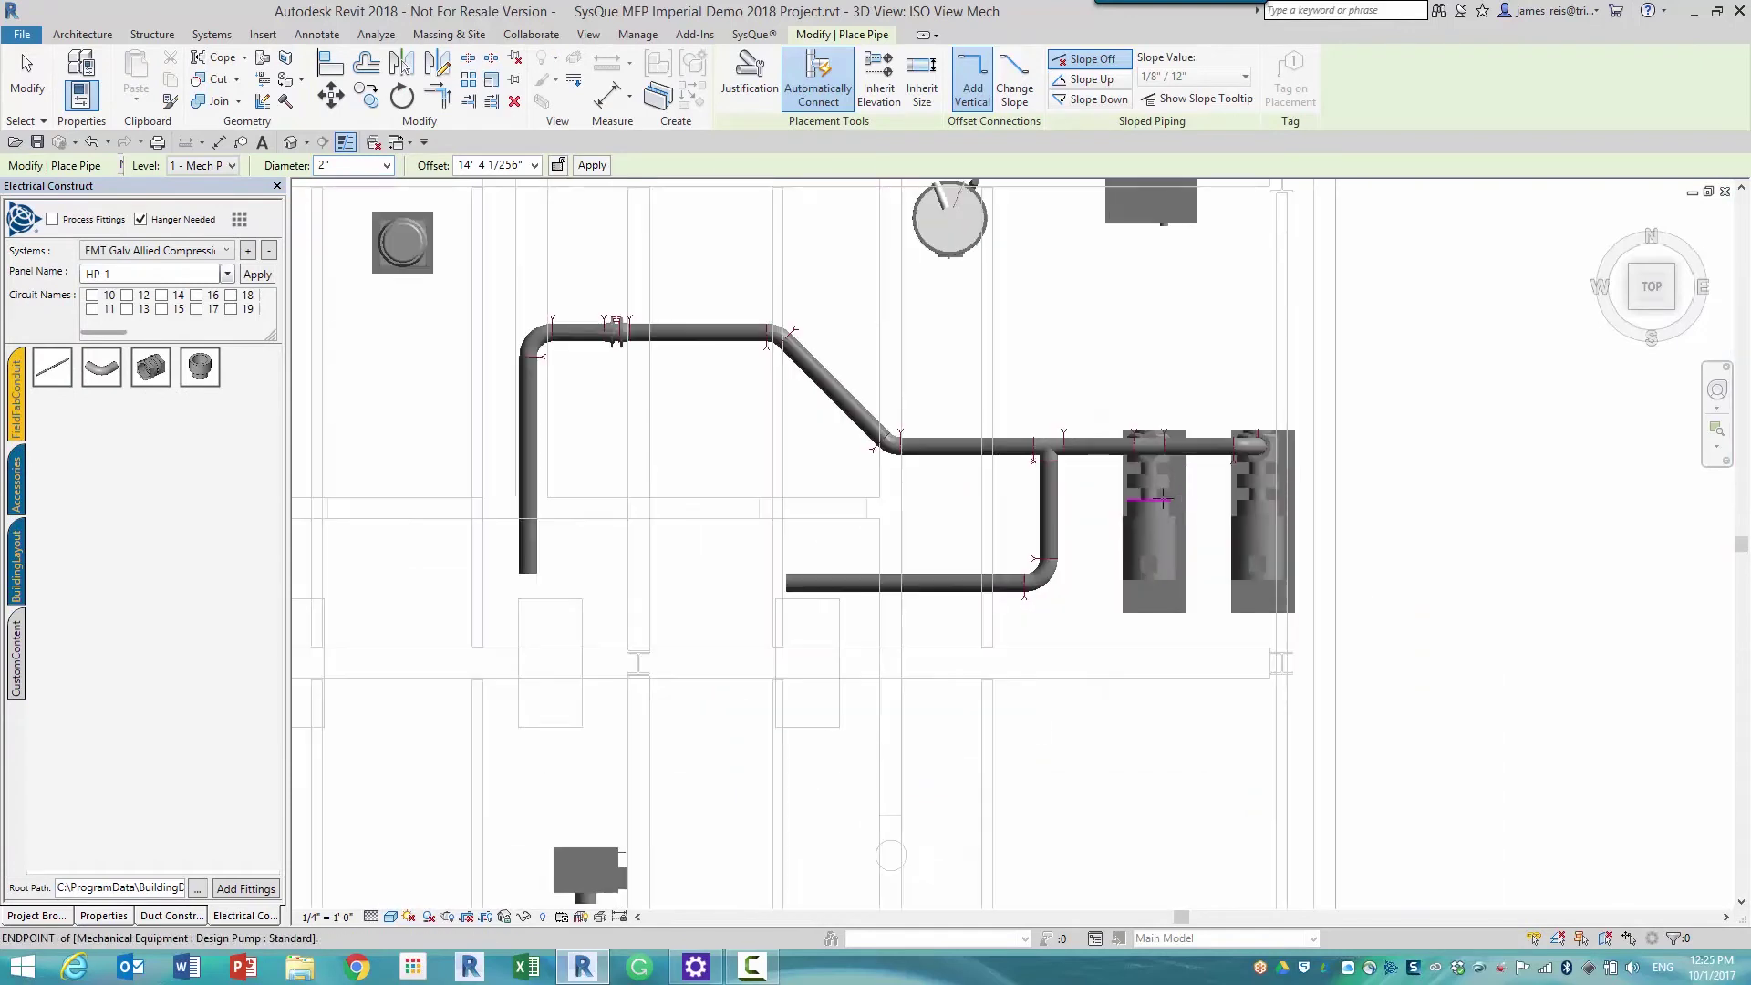
click(526, 454)
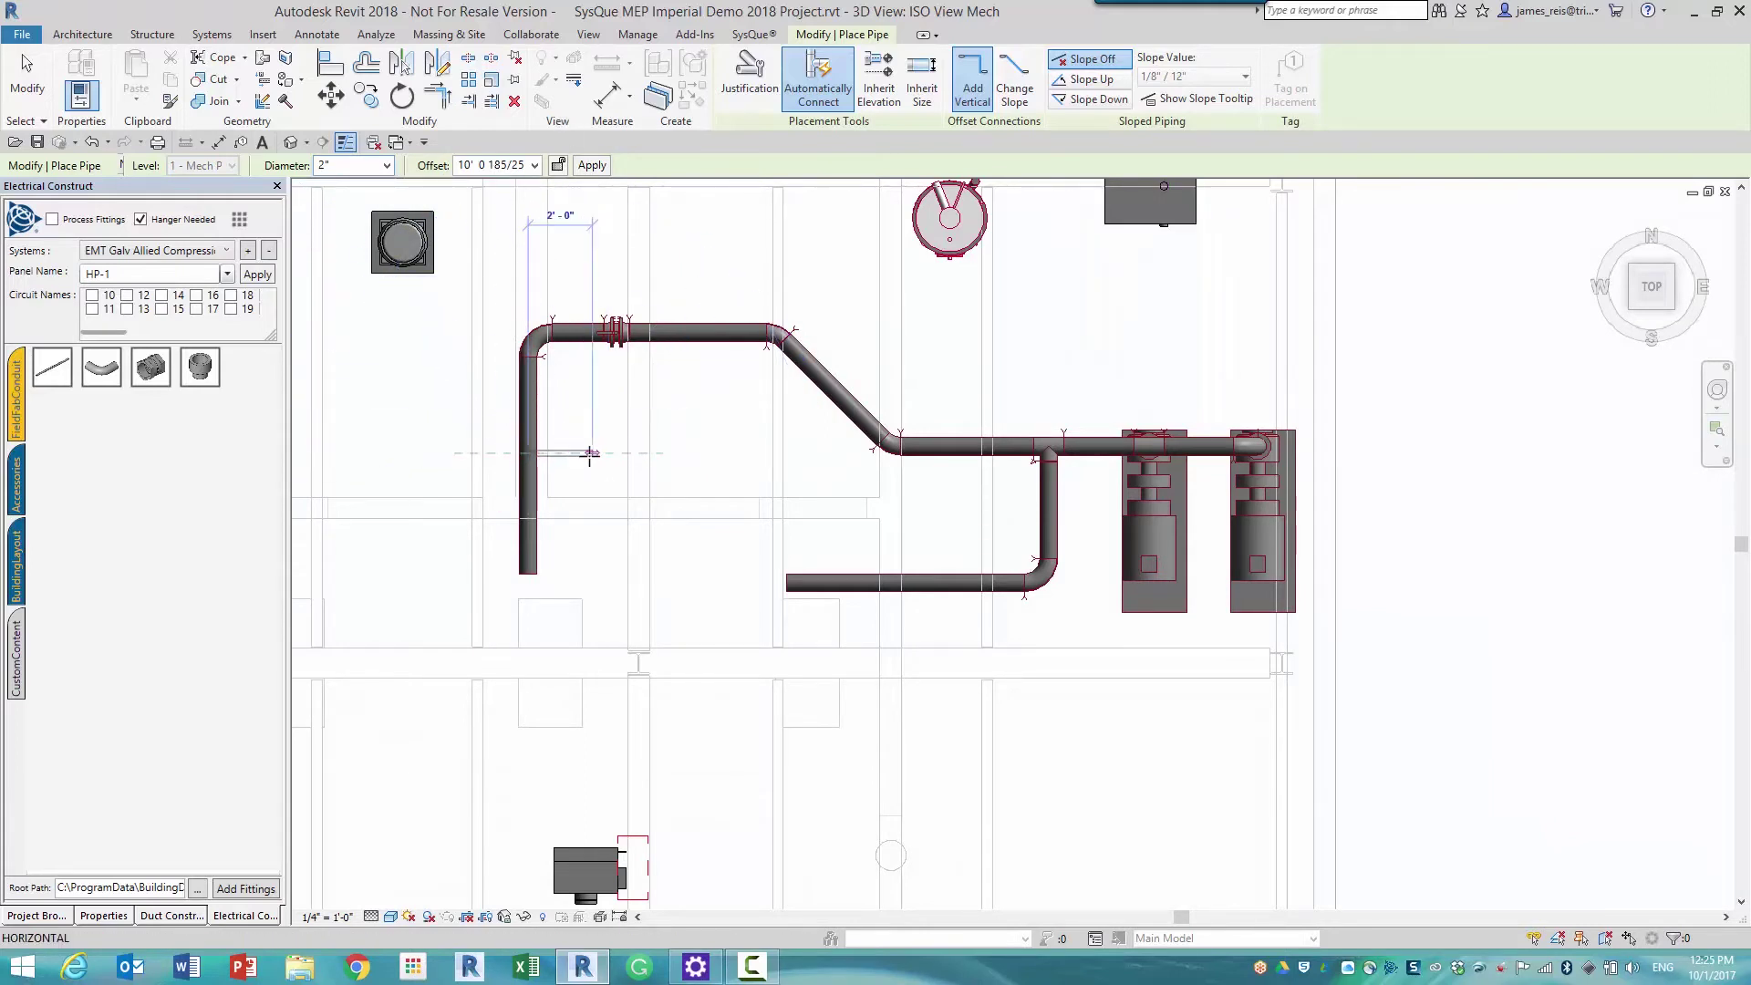
click(590, 453)
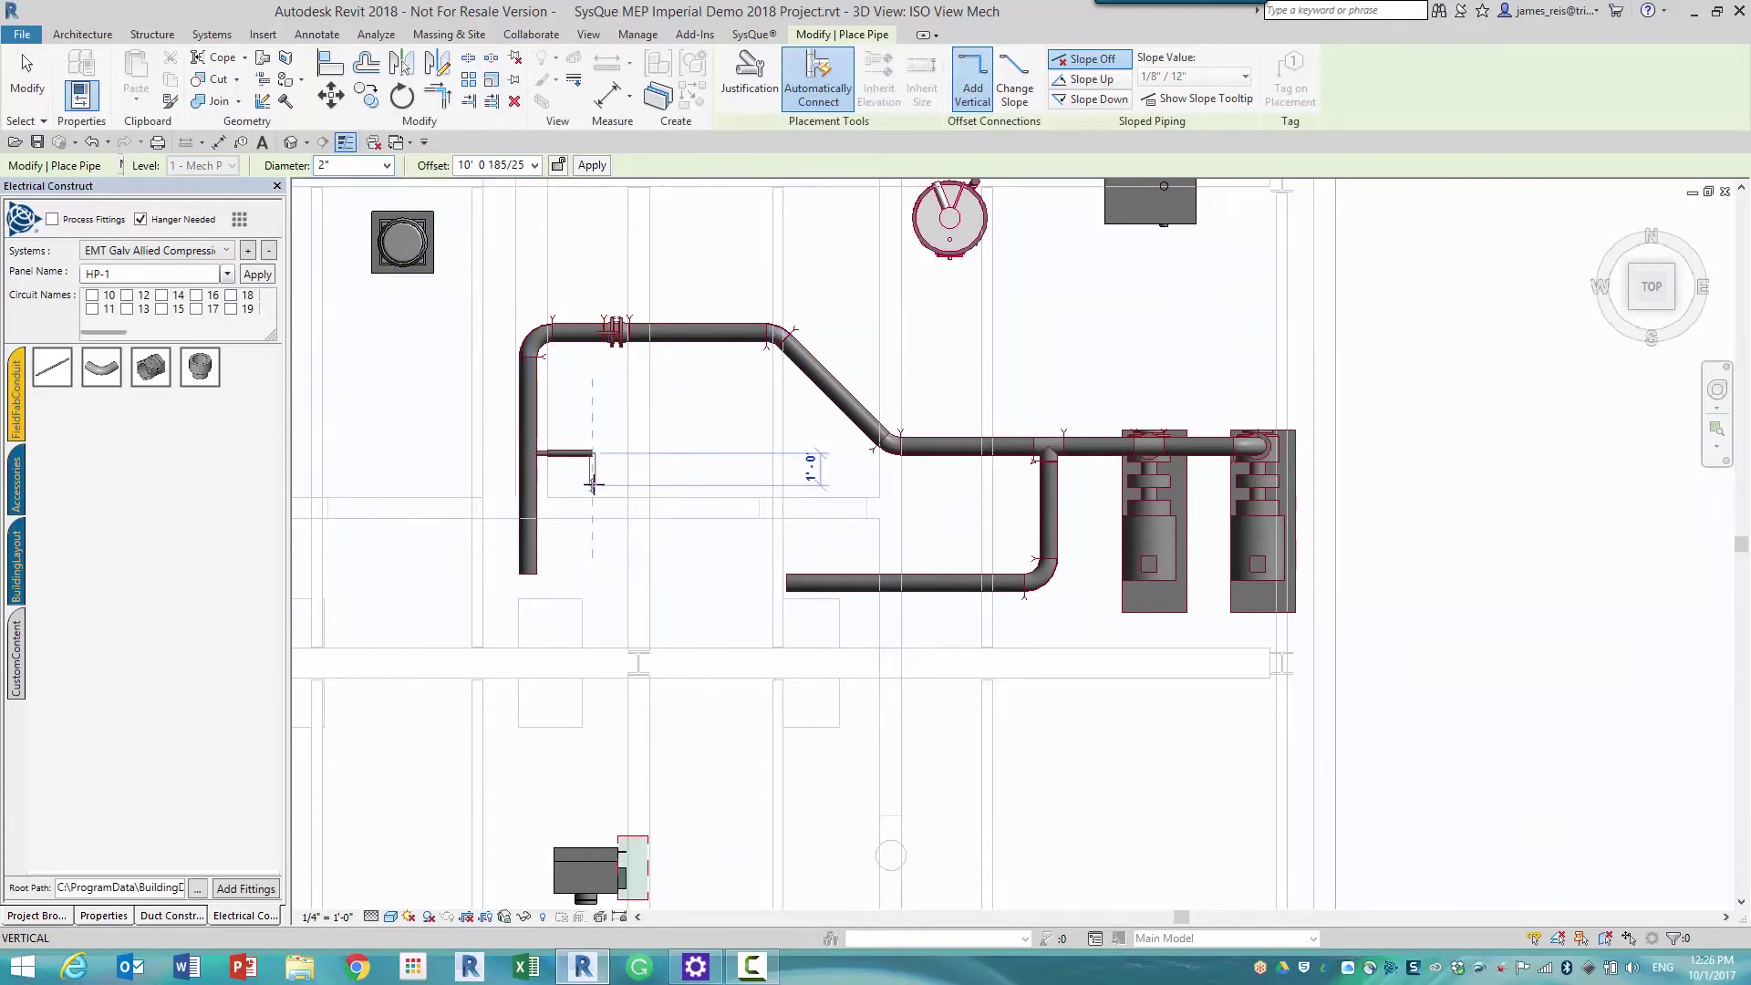
click(592, 484)
click(688, 485)
key(Escape)
key(Escape)
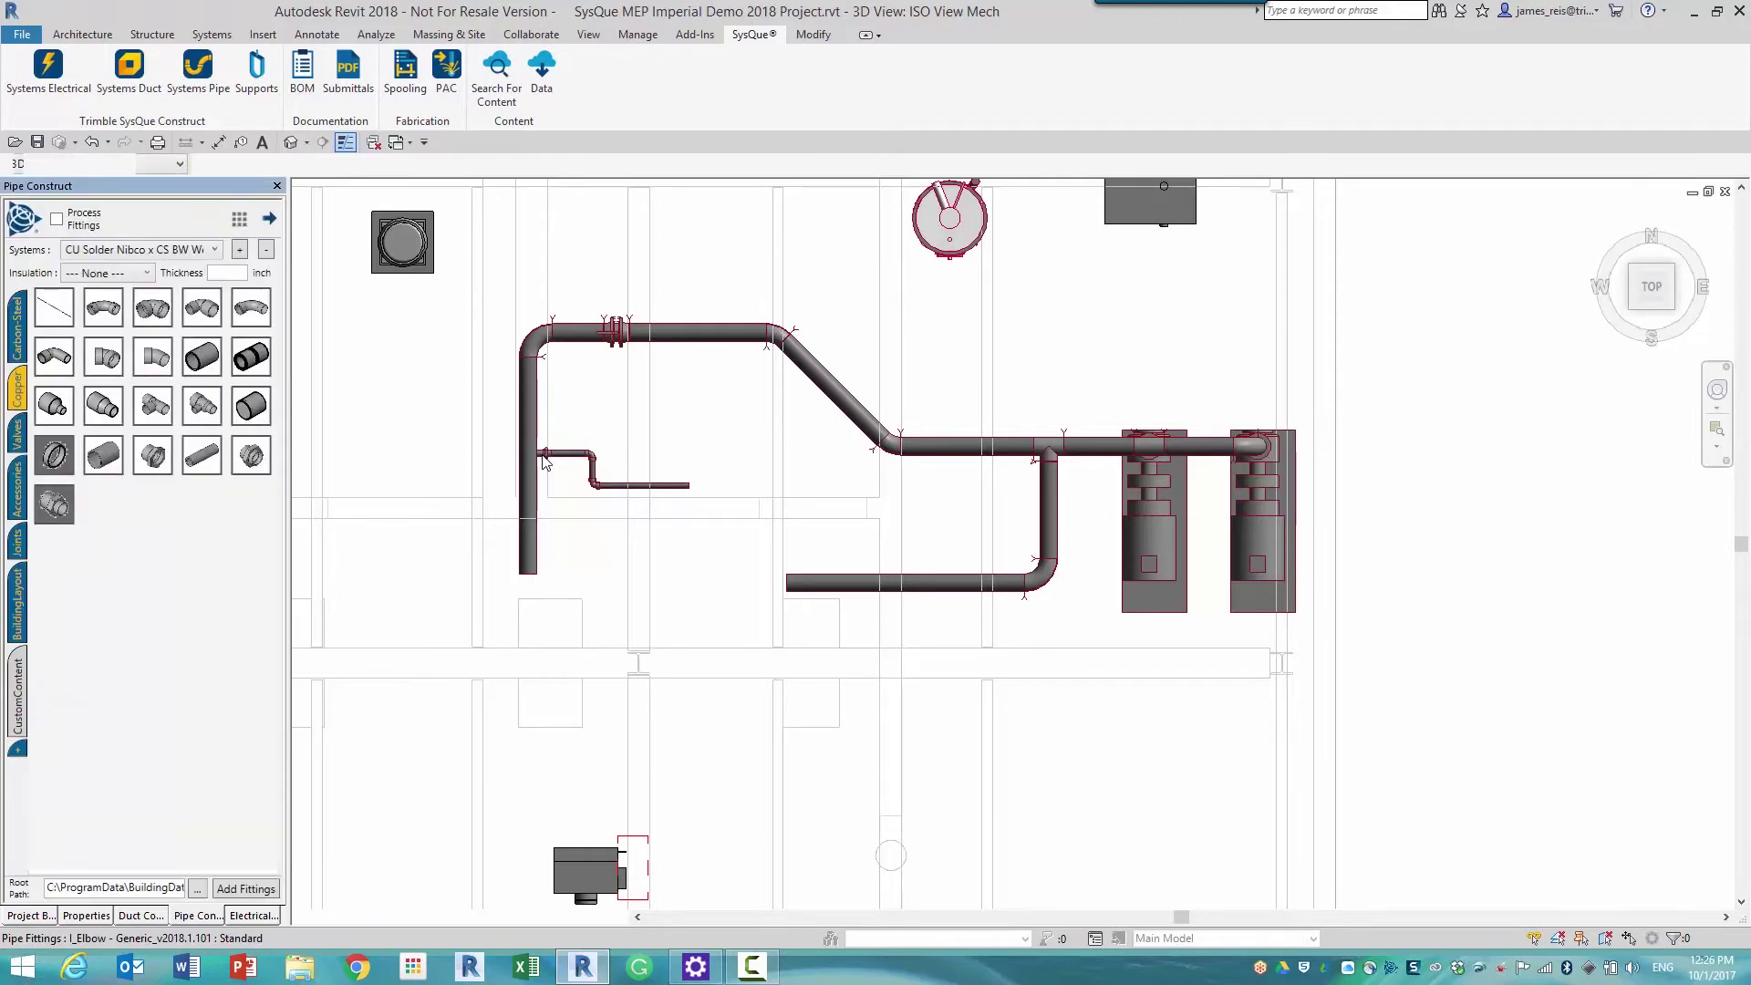
click(544, 454)
scroll(542, 461, up, 5)
scroll(545, 460, up, 2)
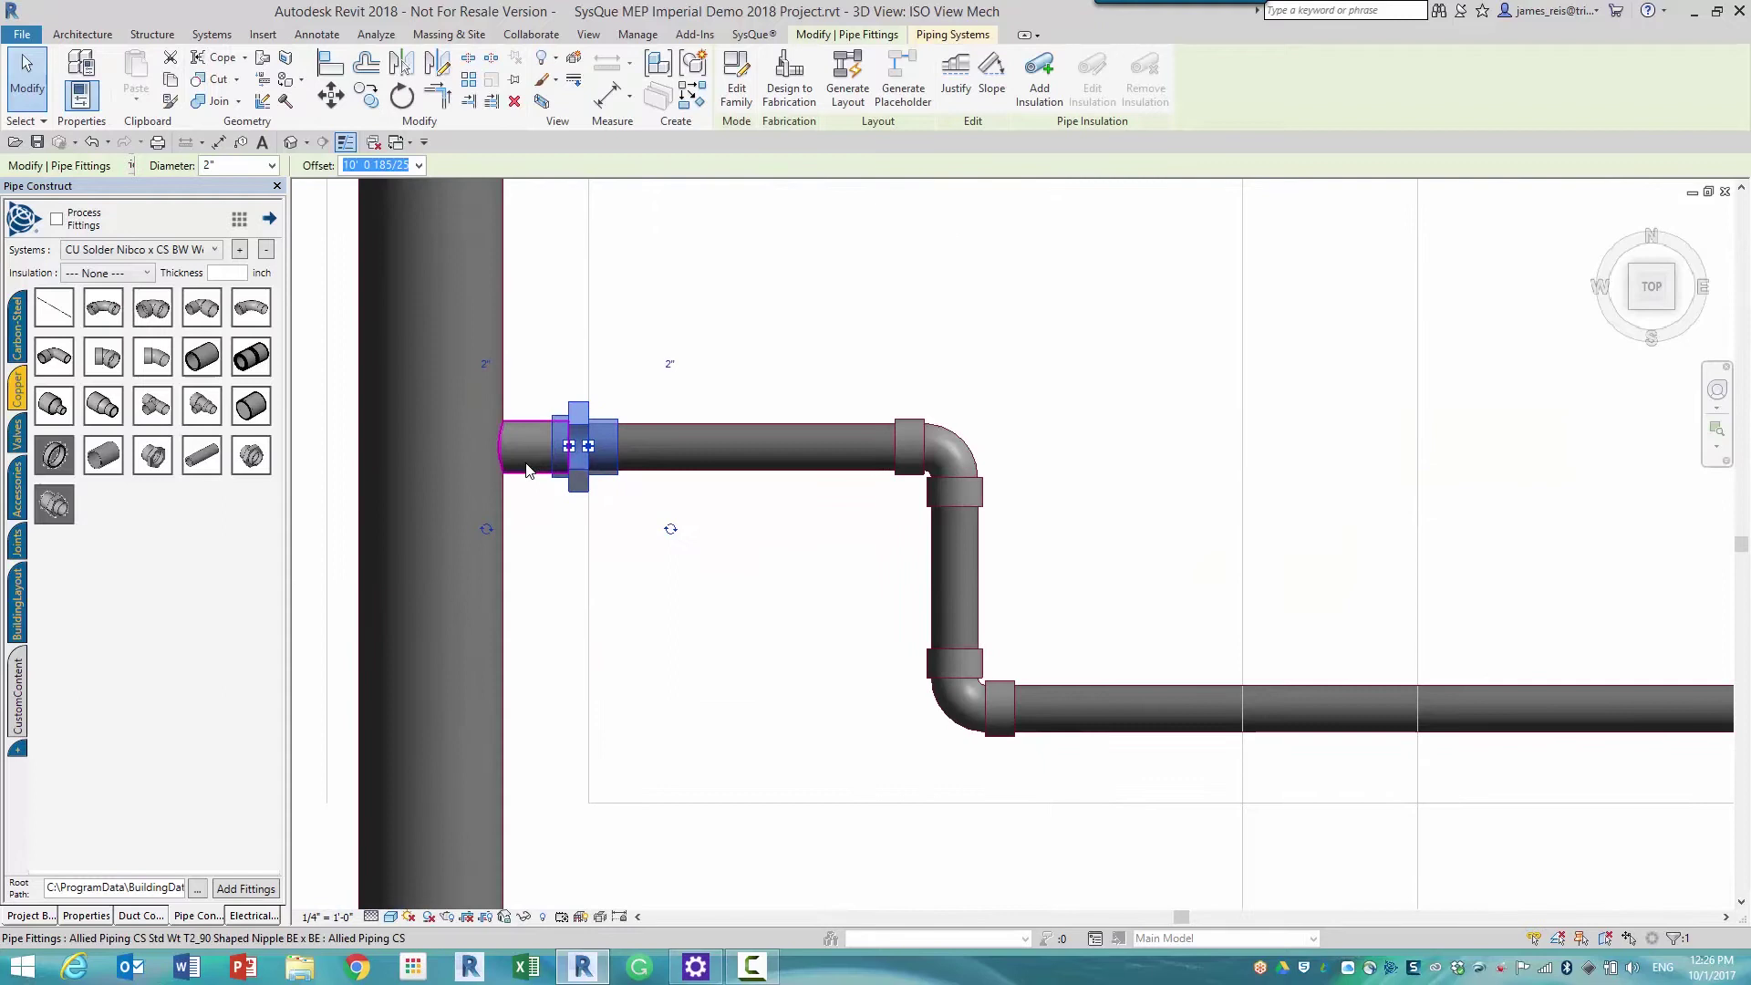
click(533, 454)
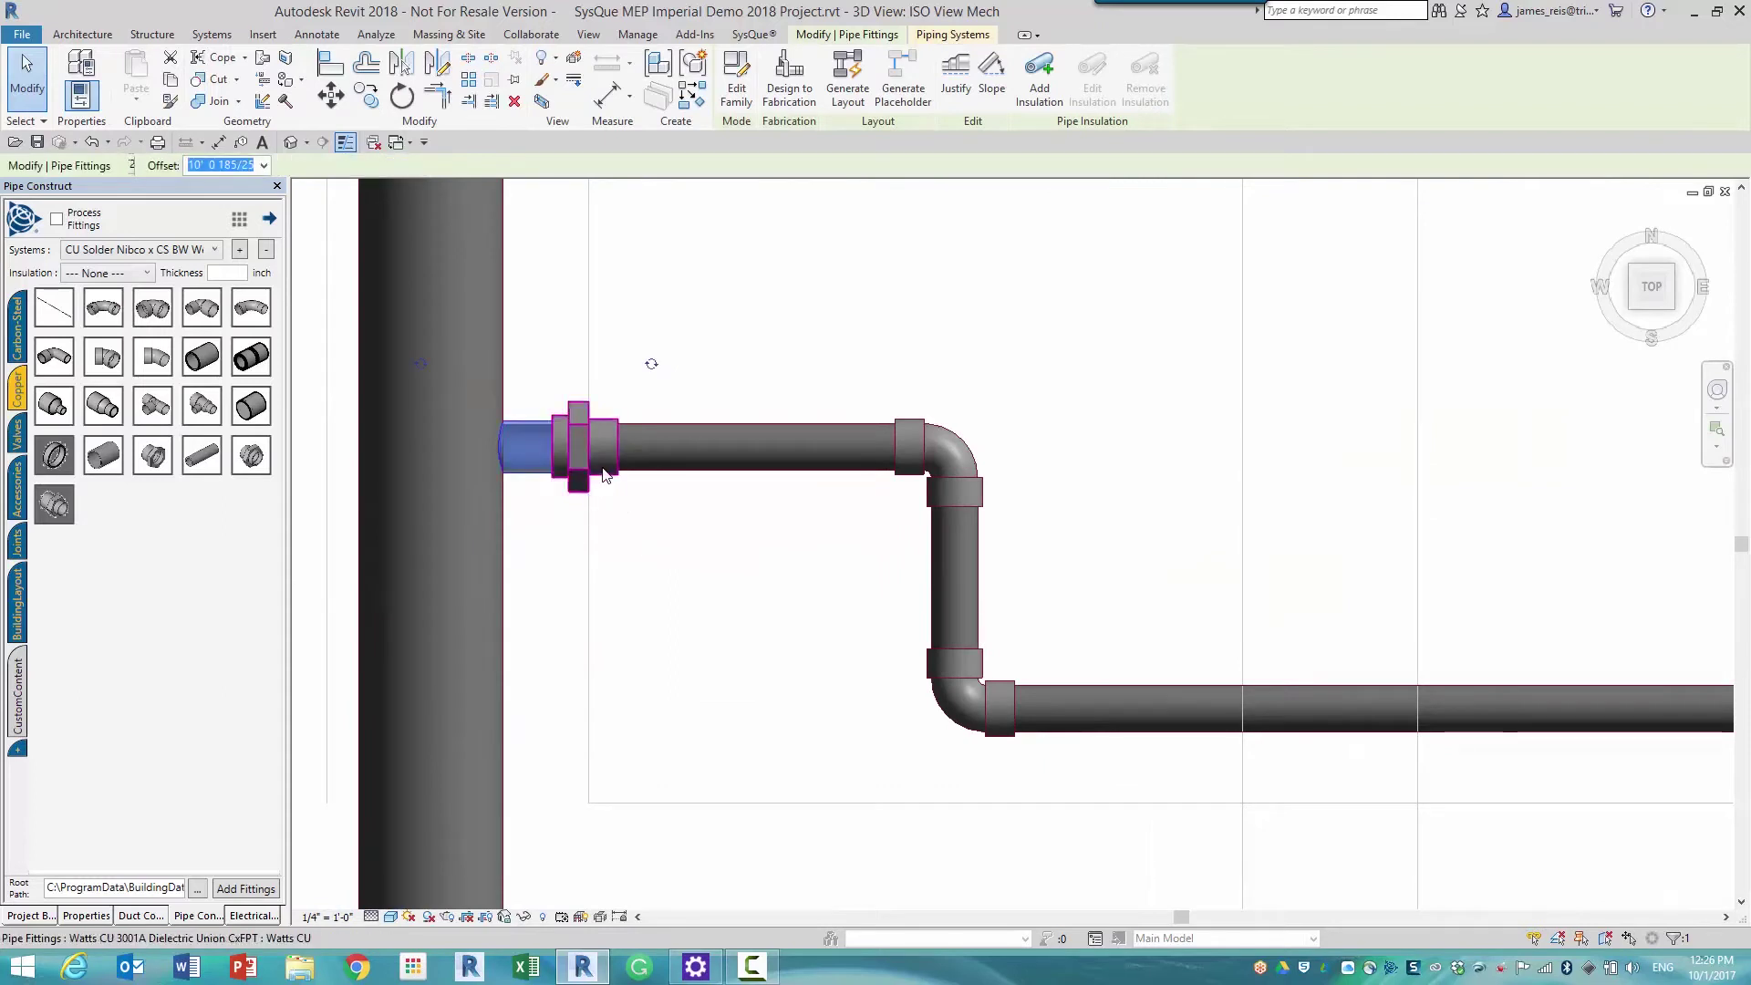
key(Escape)
click(700, 471)
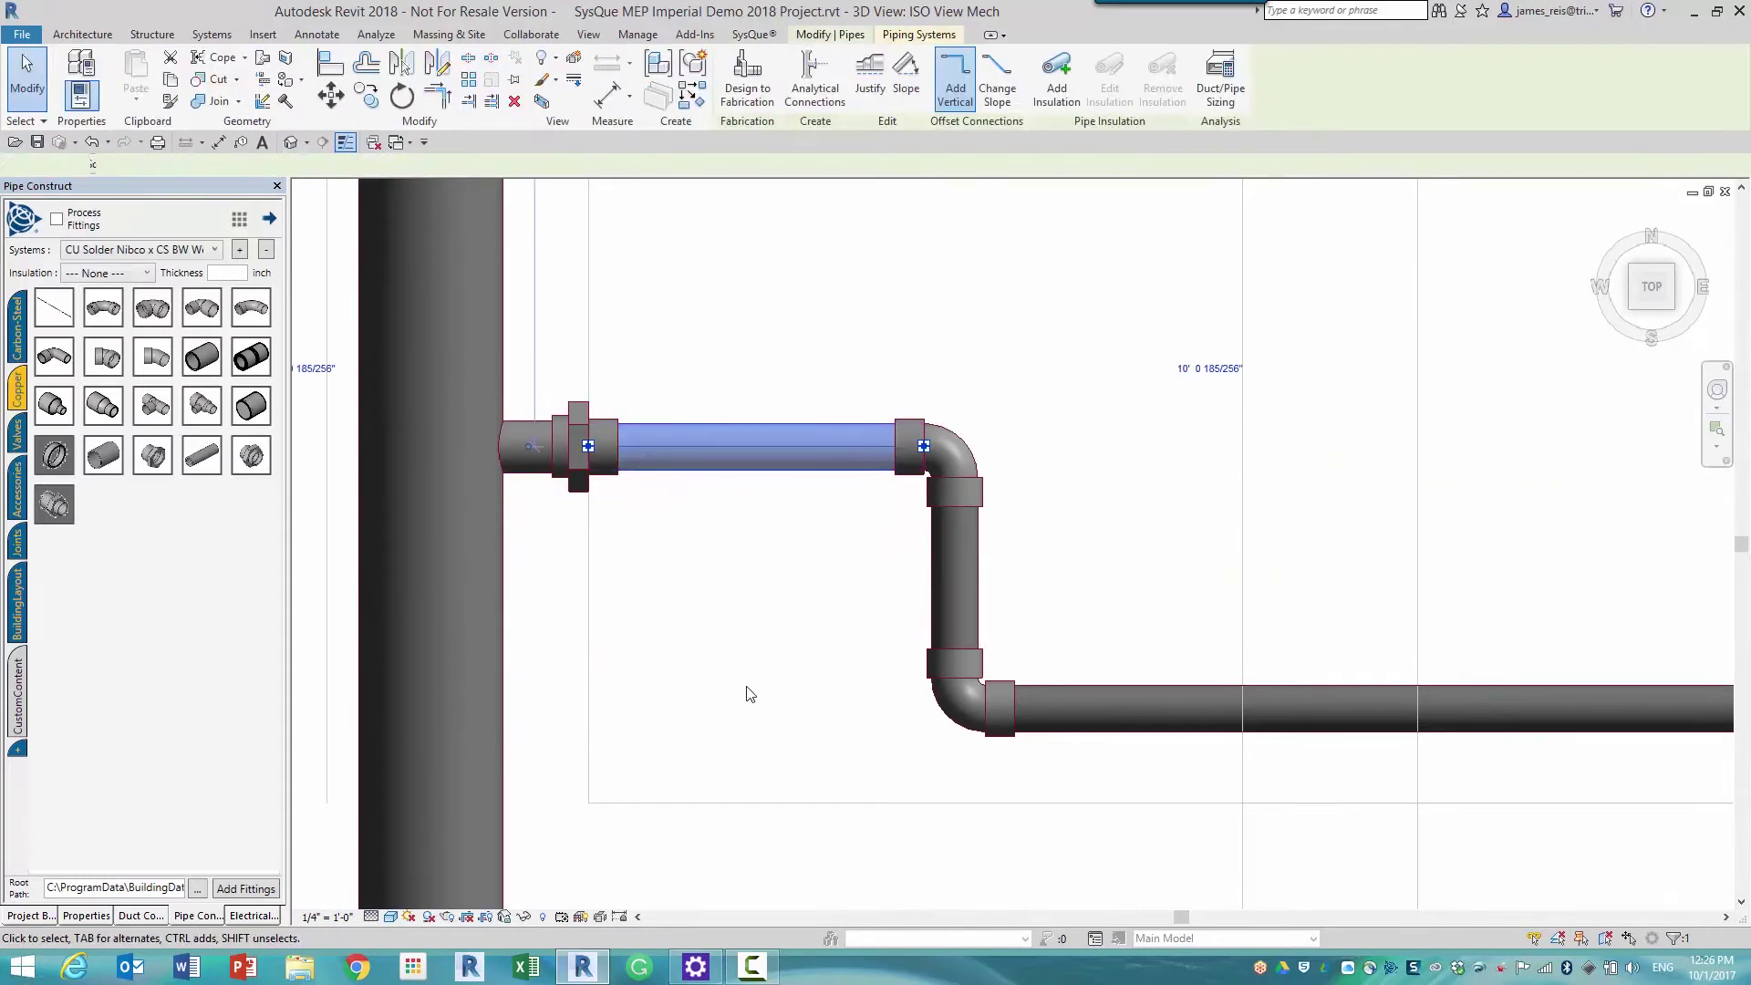
scroll(738, 691, down, 2)
key(Escape)
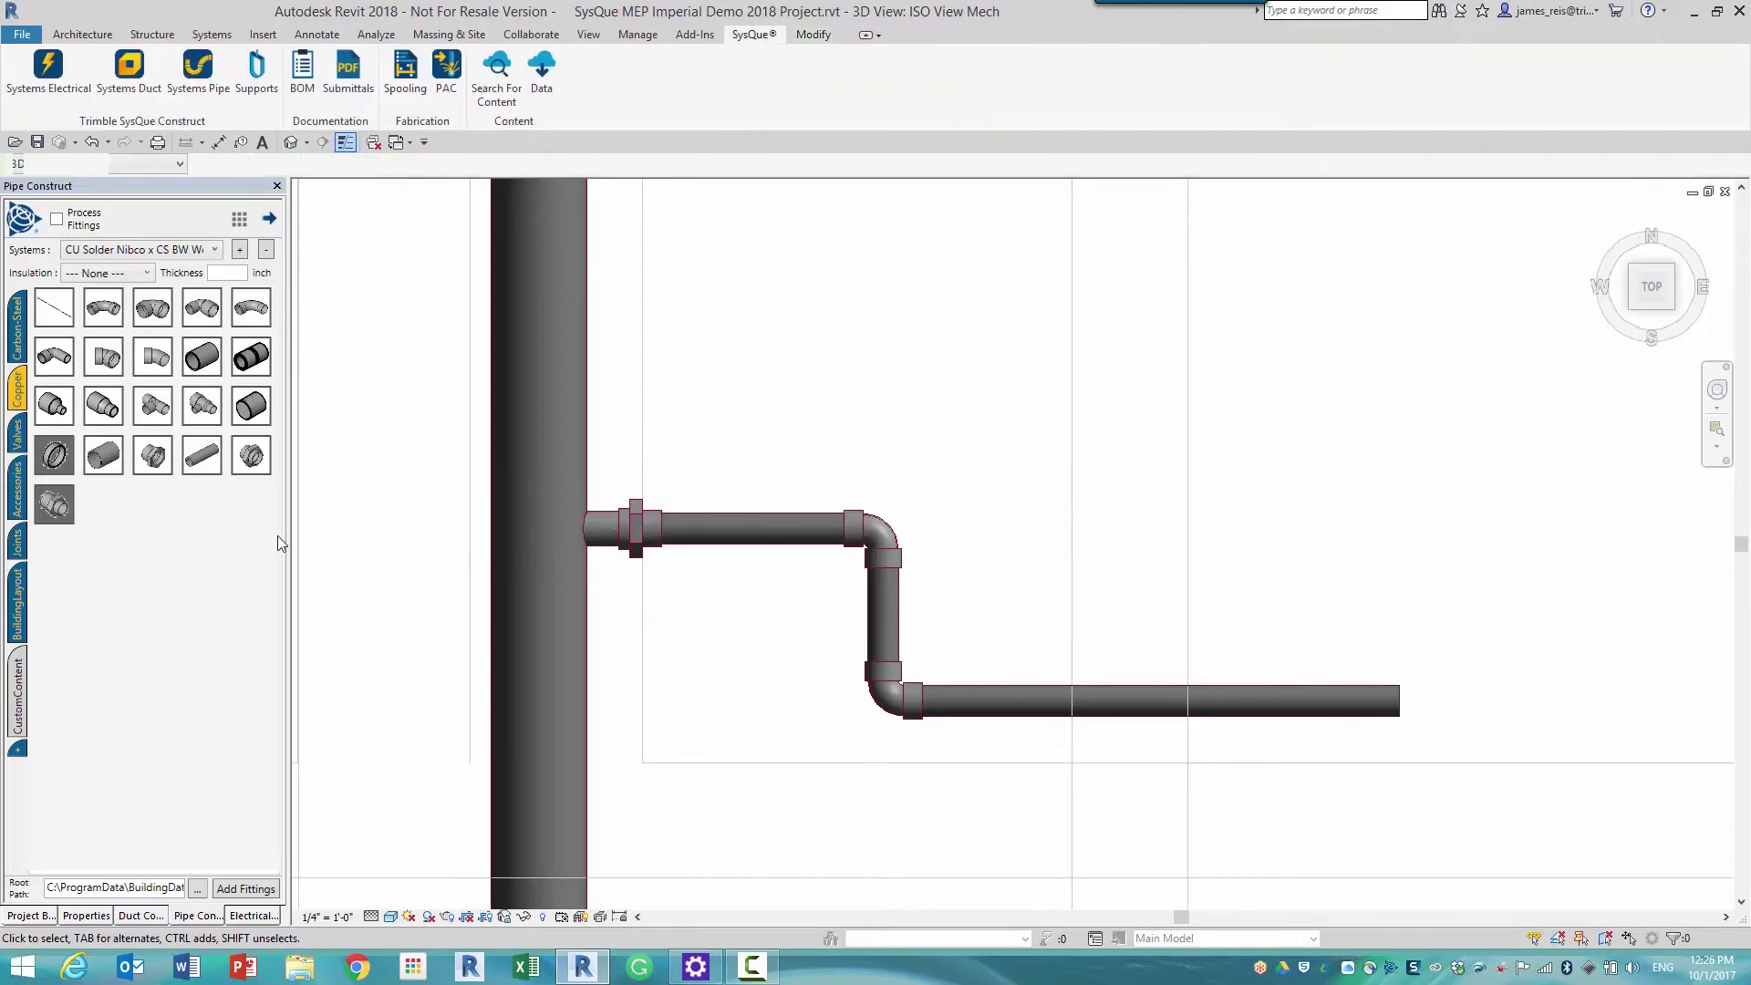
right_click(46, 508)
key(Escape)
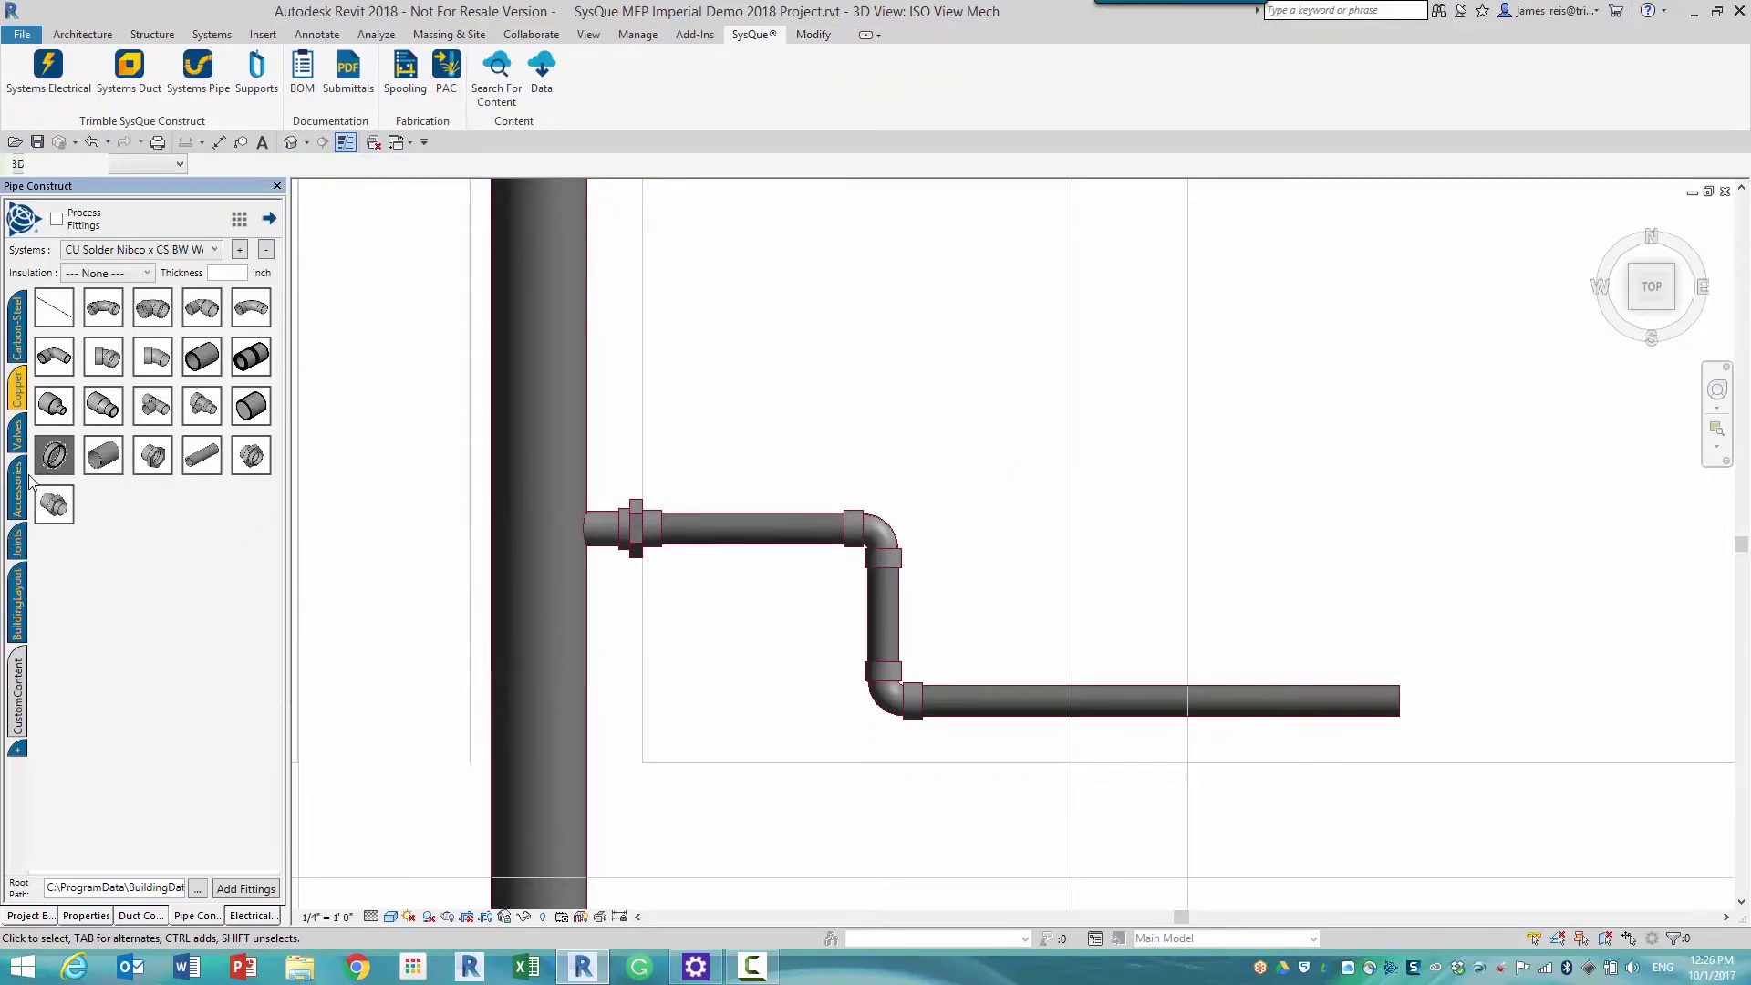
- Place a valve on the upper leg of the copper branch
click(18, 435)
click(159, 313)
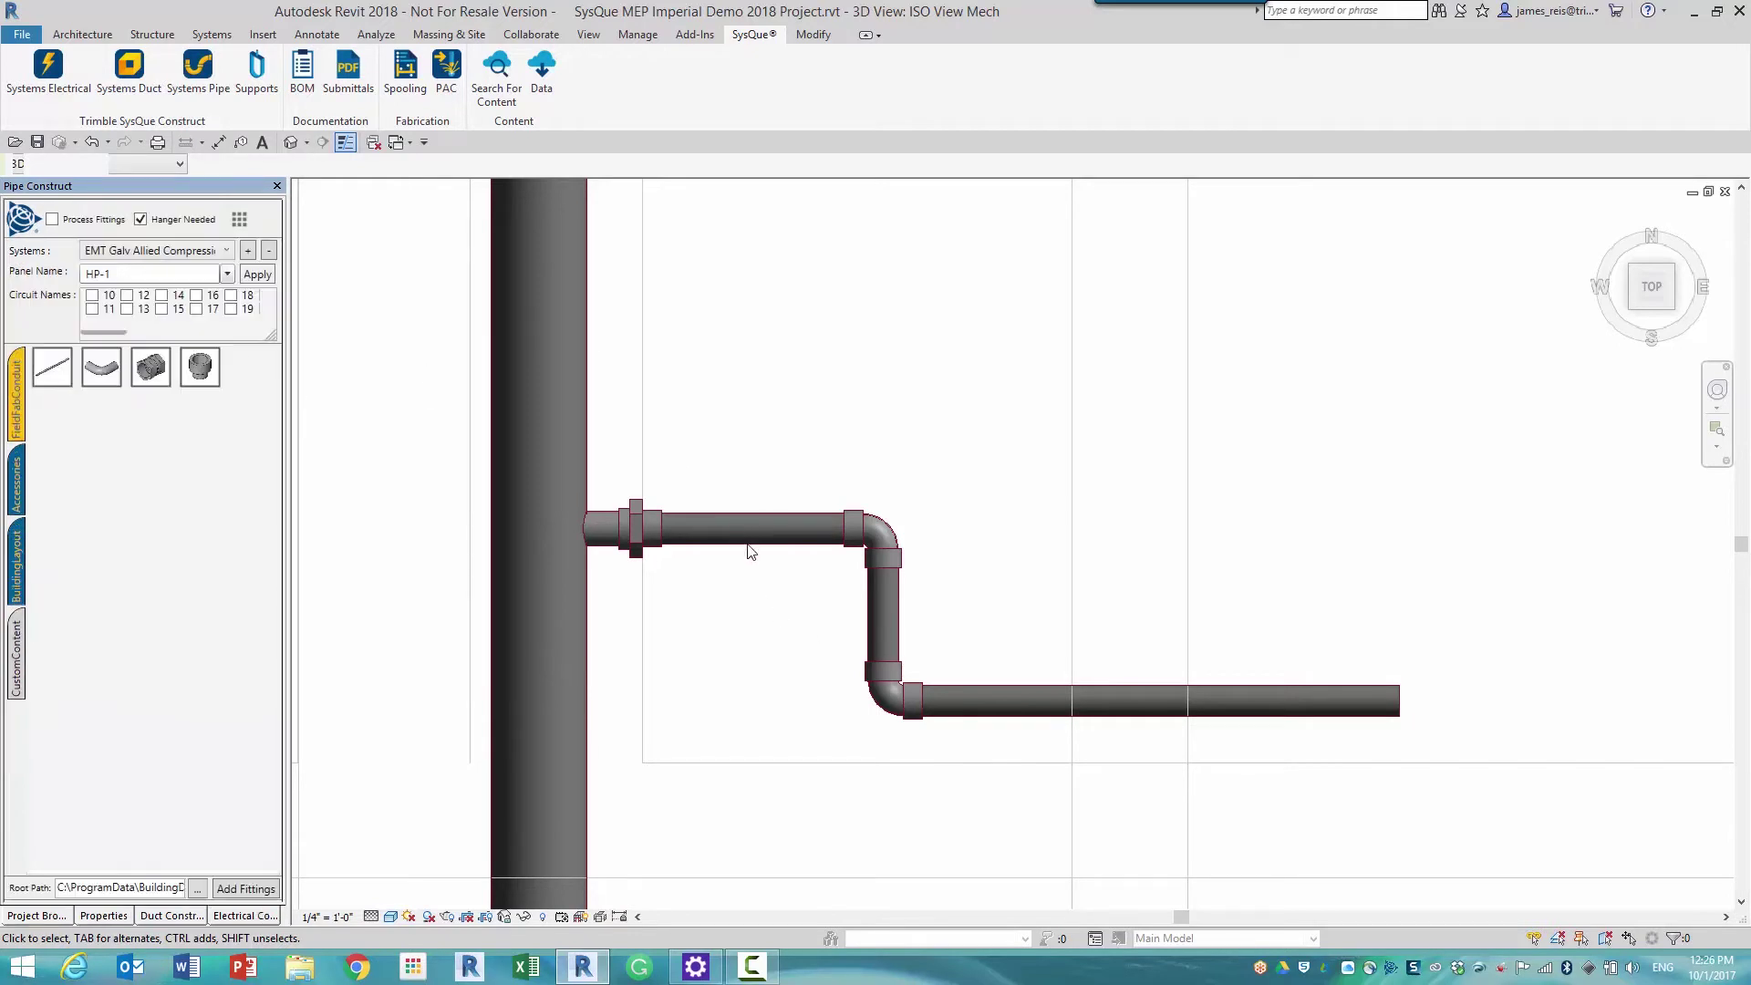
click(750, 409)
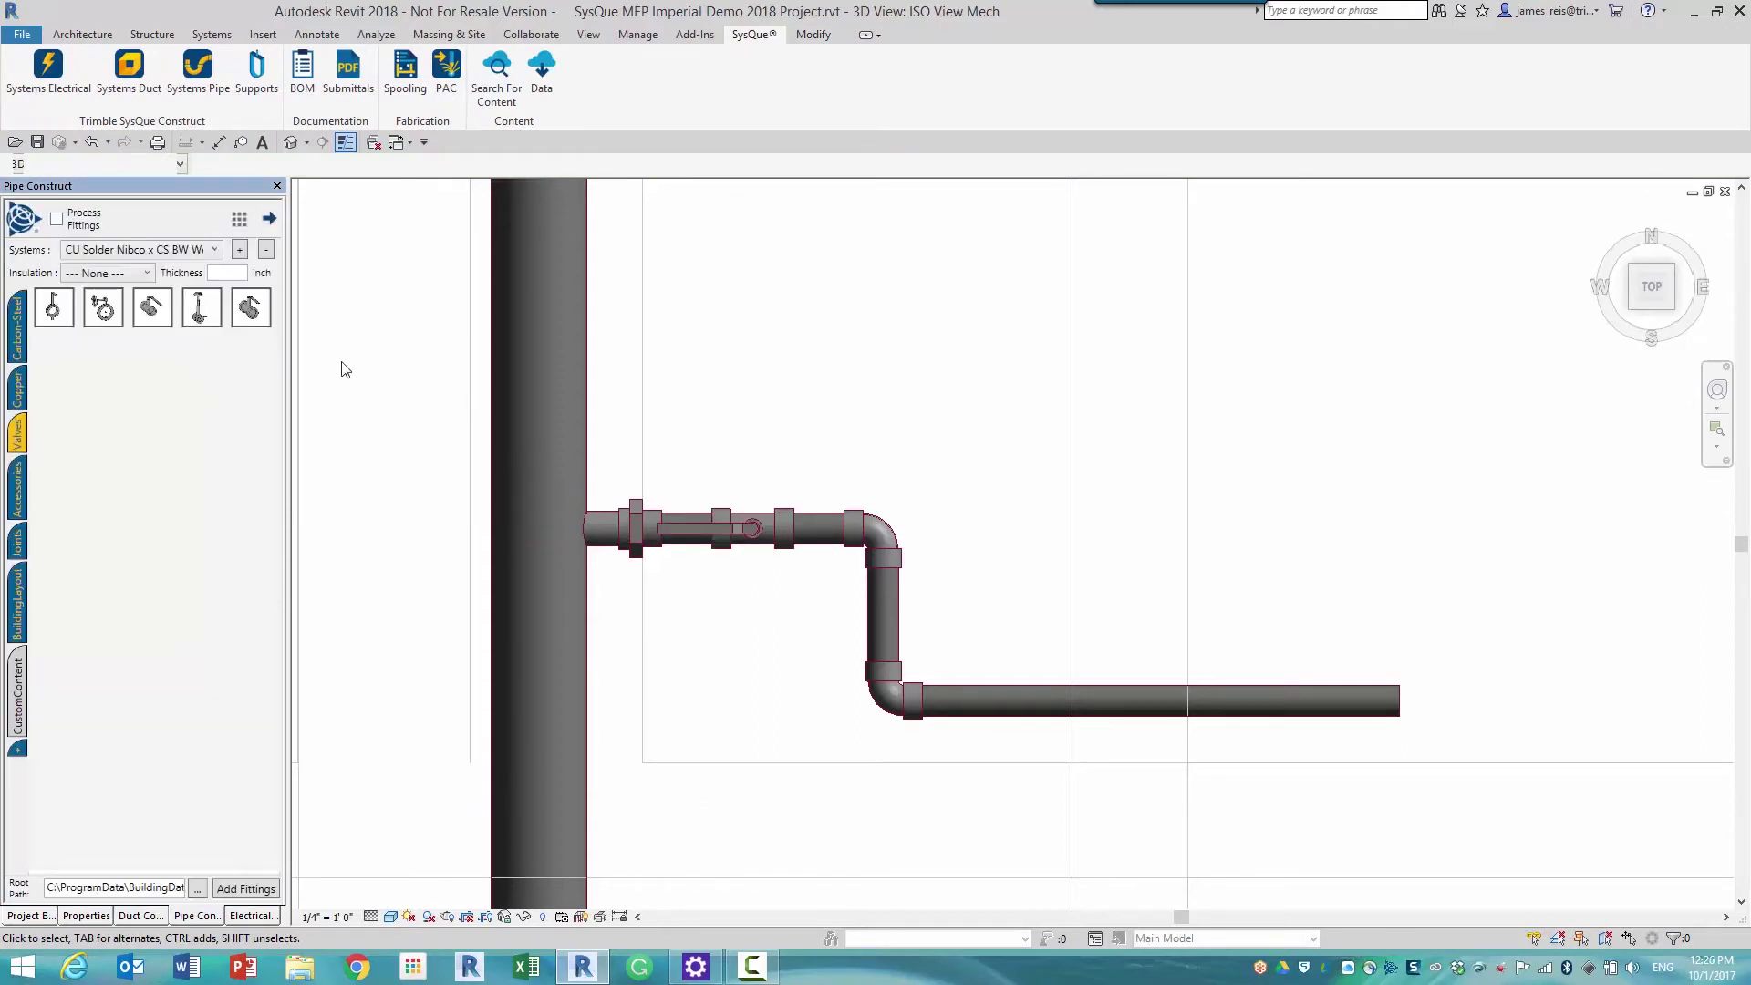
- Cut a ball valve into the branch's lower horizontal run
right_click(249, 310)
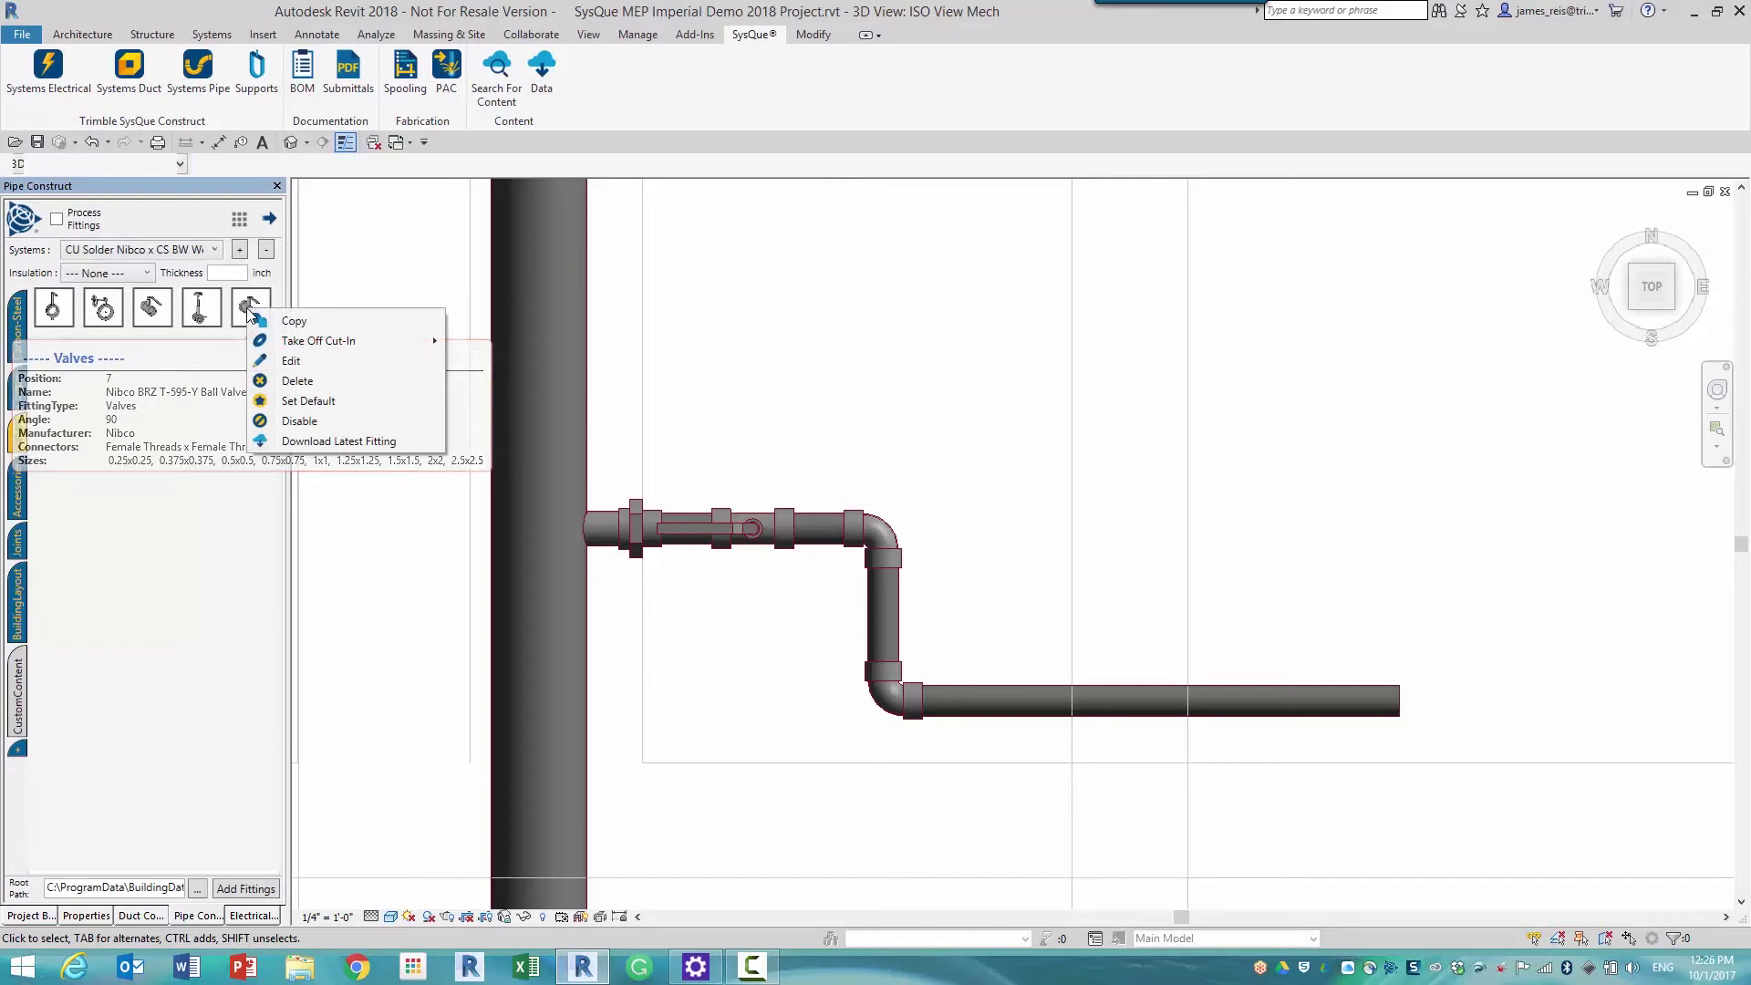
click(260, 302)
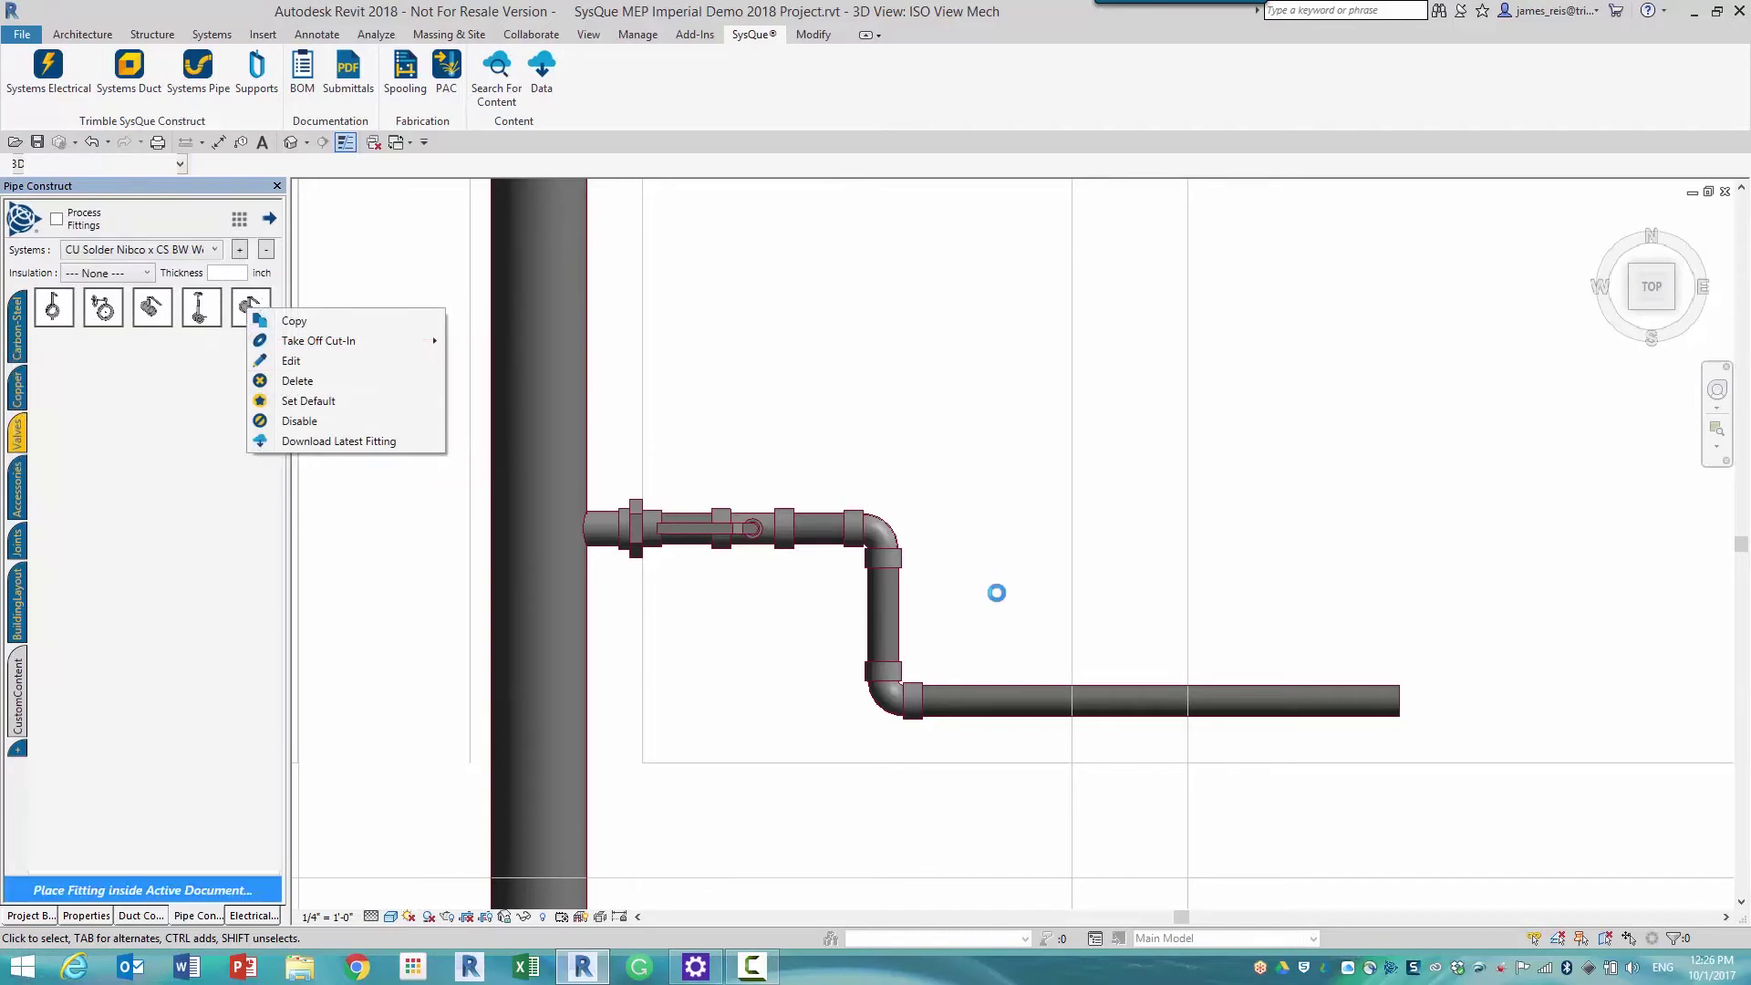
click(1129, 700)
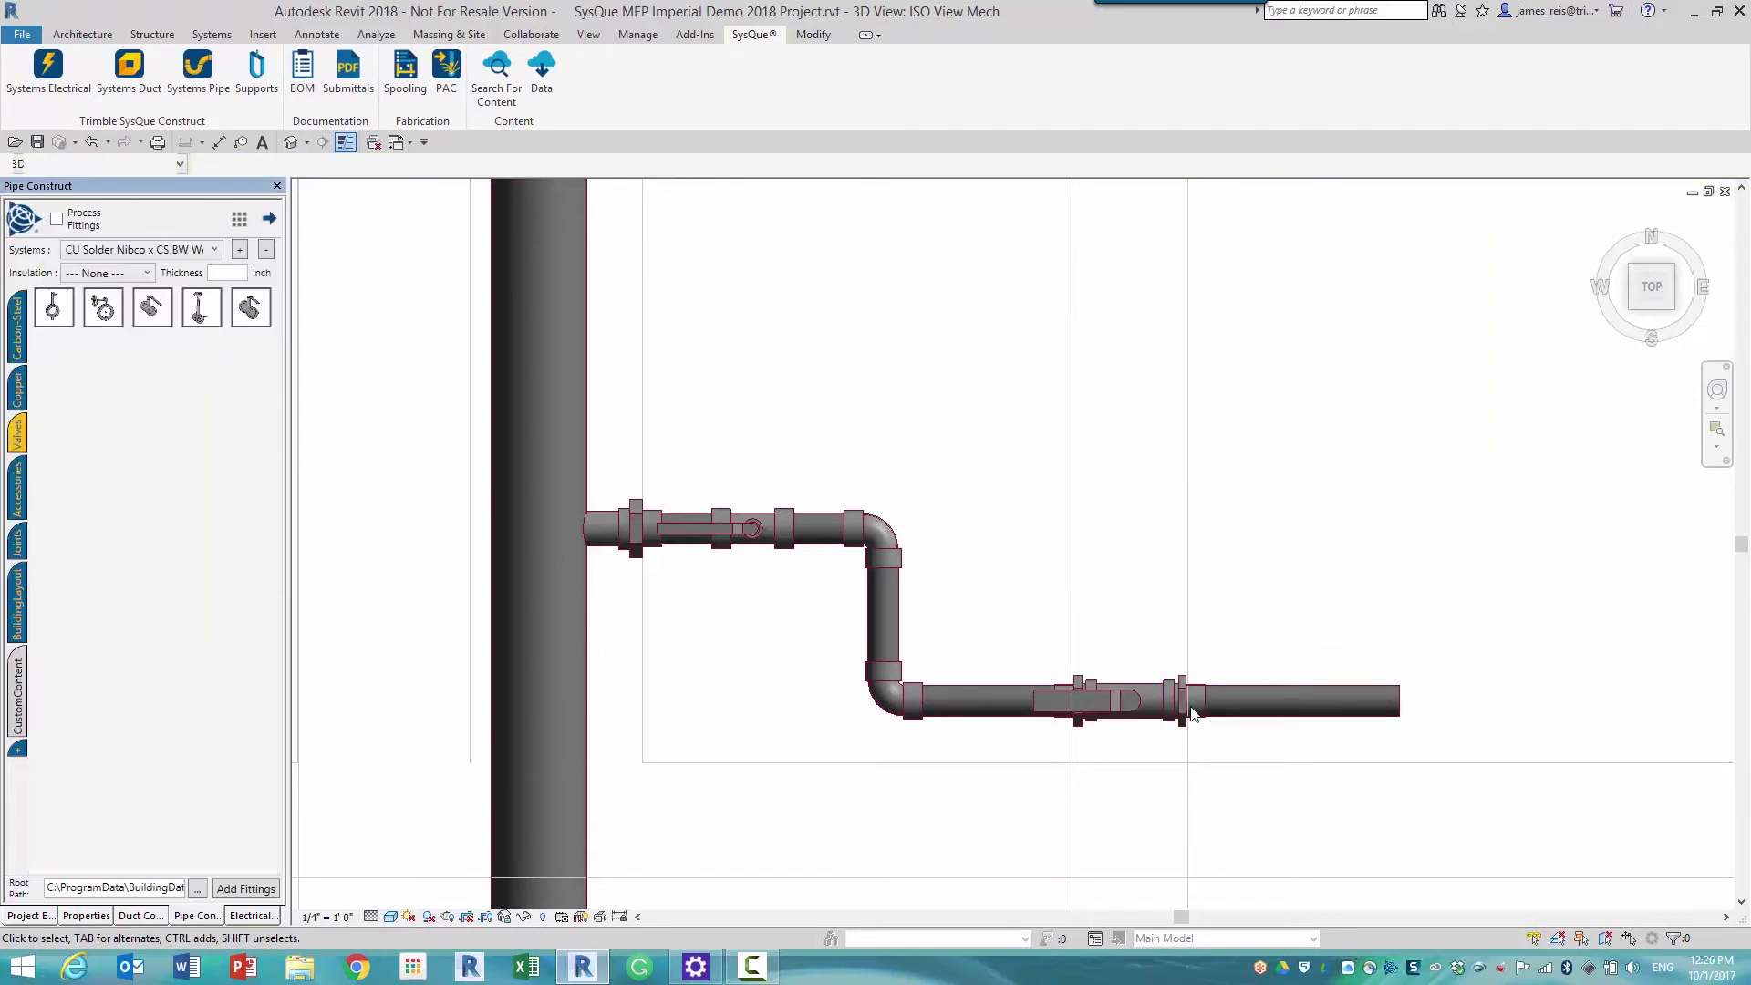
click(17, 391)
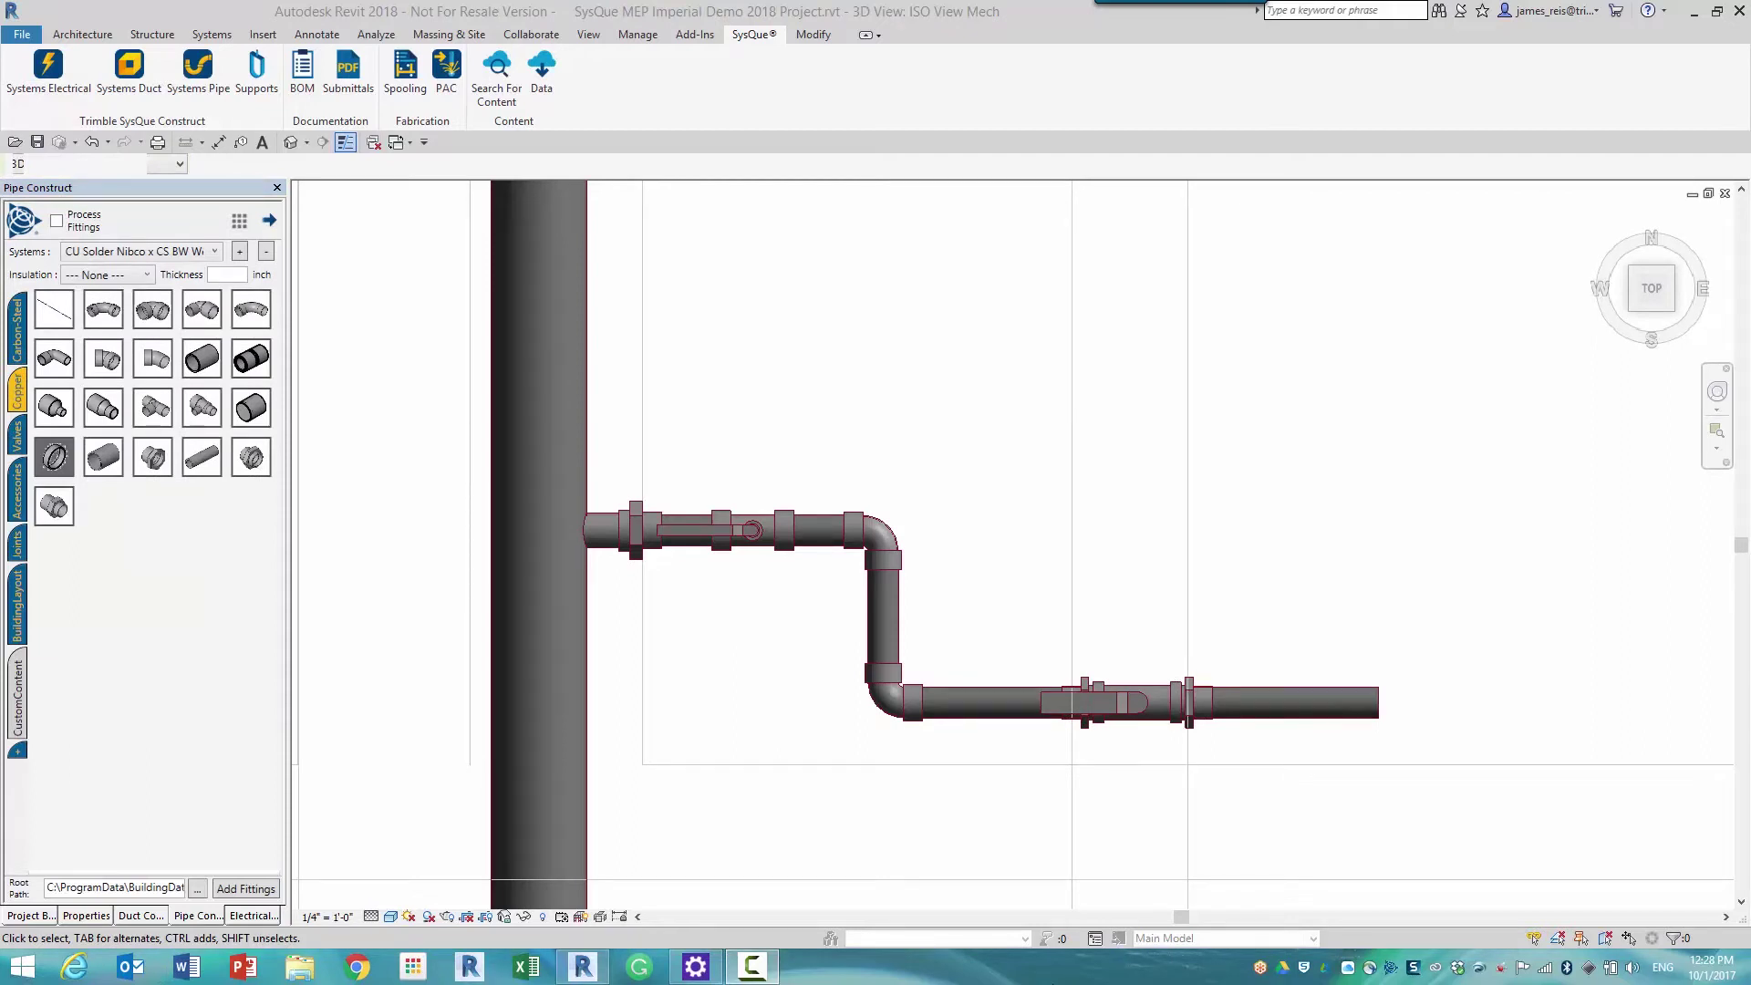
scroll(875, 420, down, 3)
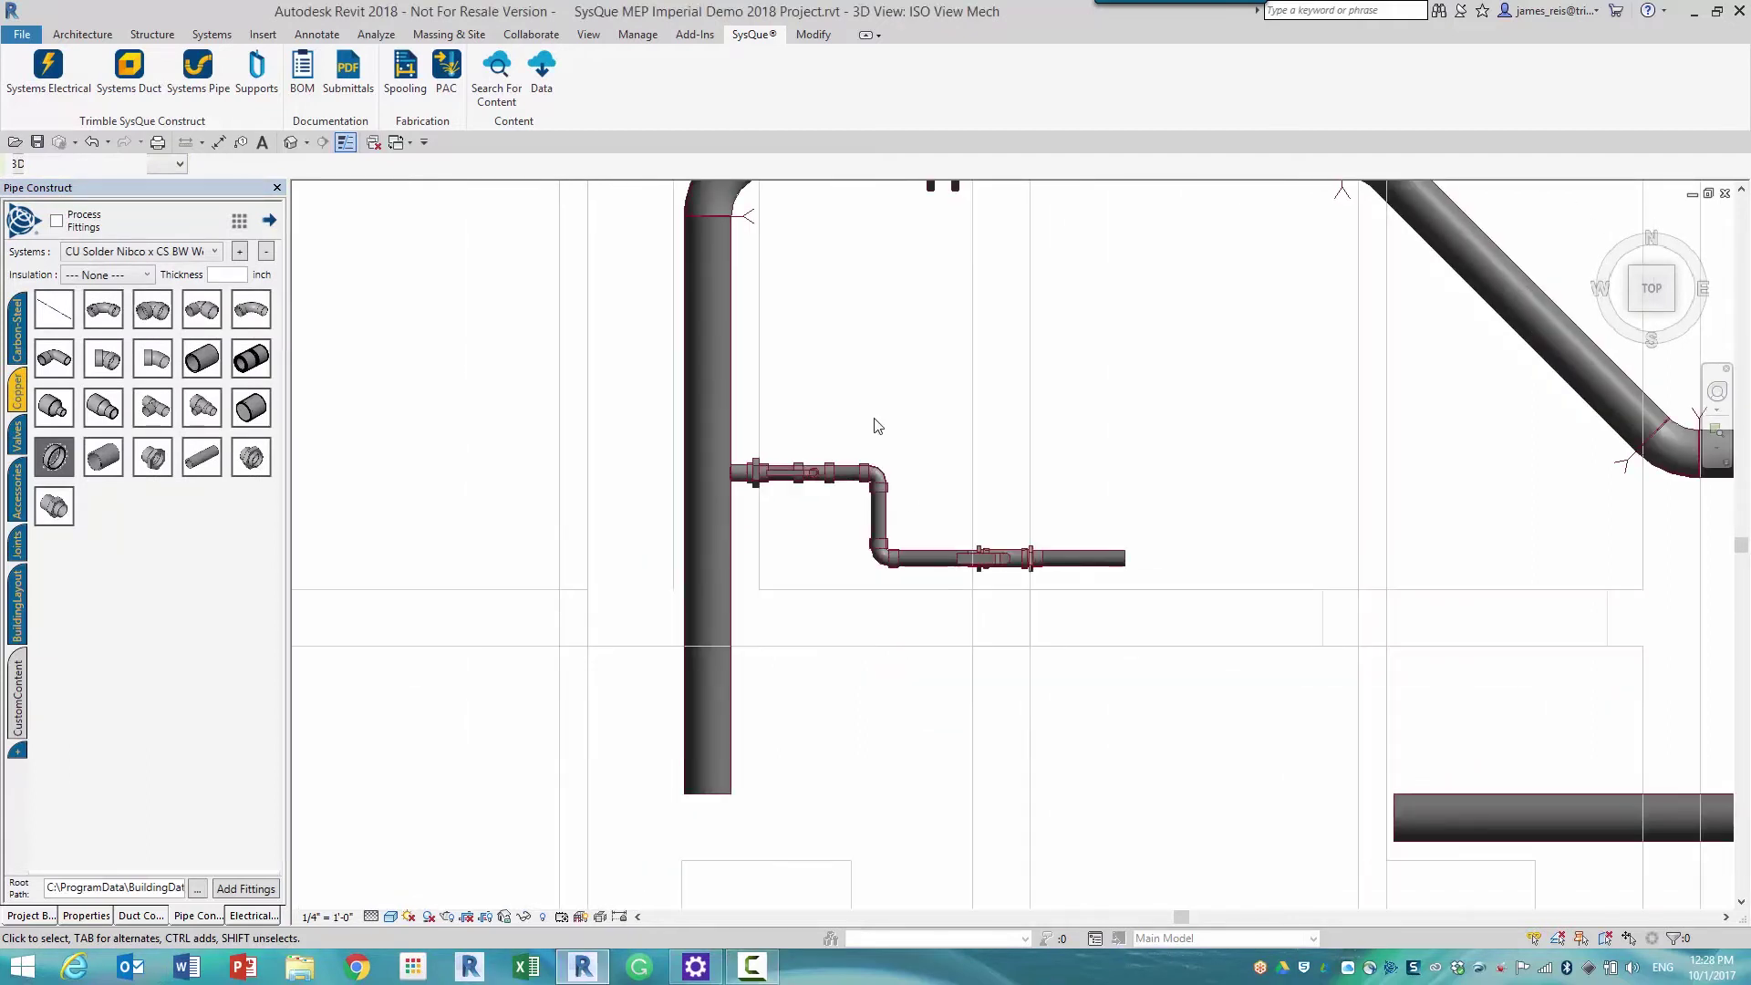
- Window-select the pipe run and generate the SysQue pipe report of its 28 components
click(302, 71)
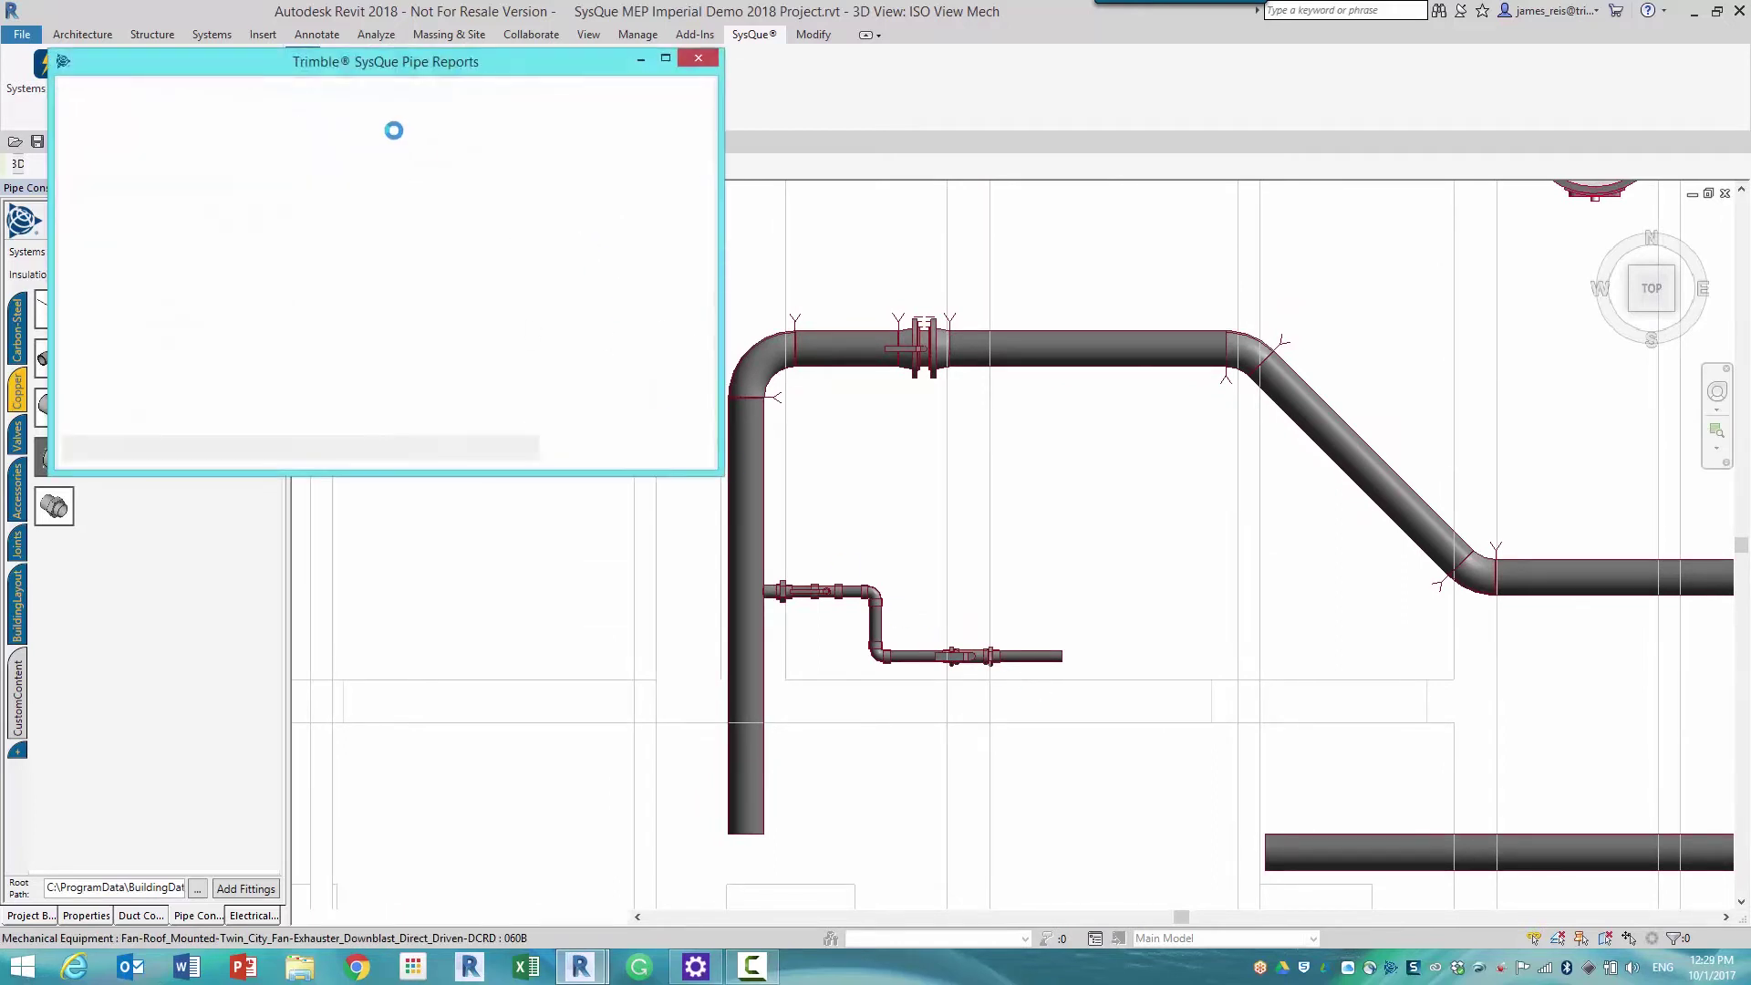
click(802, 301)
mouse_move(803, 301)
middle_down()
mouse_move(930, 360)
mouse_move(798, 286)
middle_up()
drag(798, 286, 1274, 770)
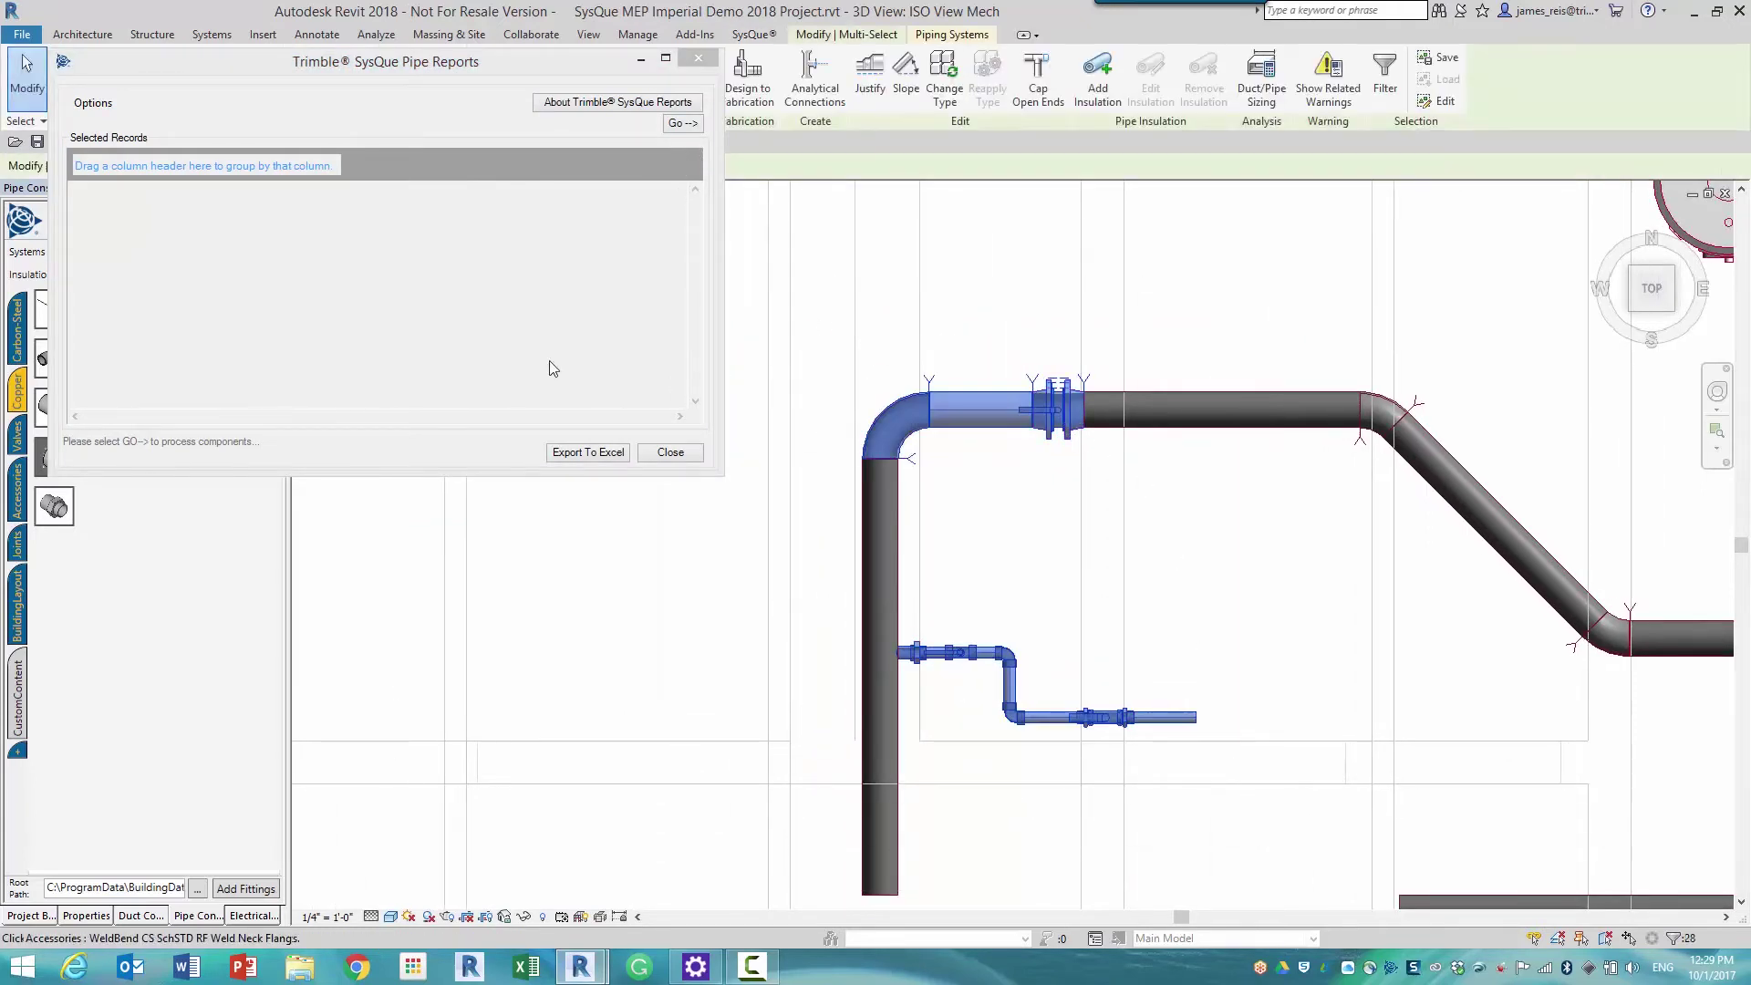
click(684, 124)
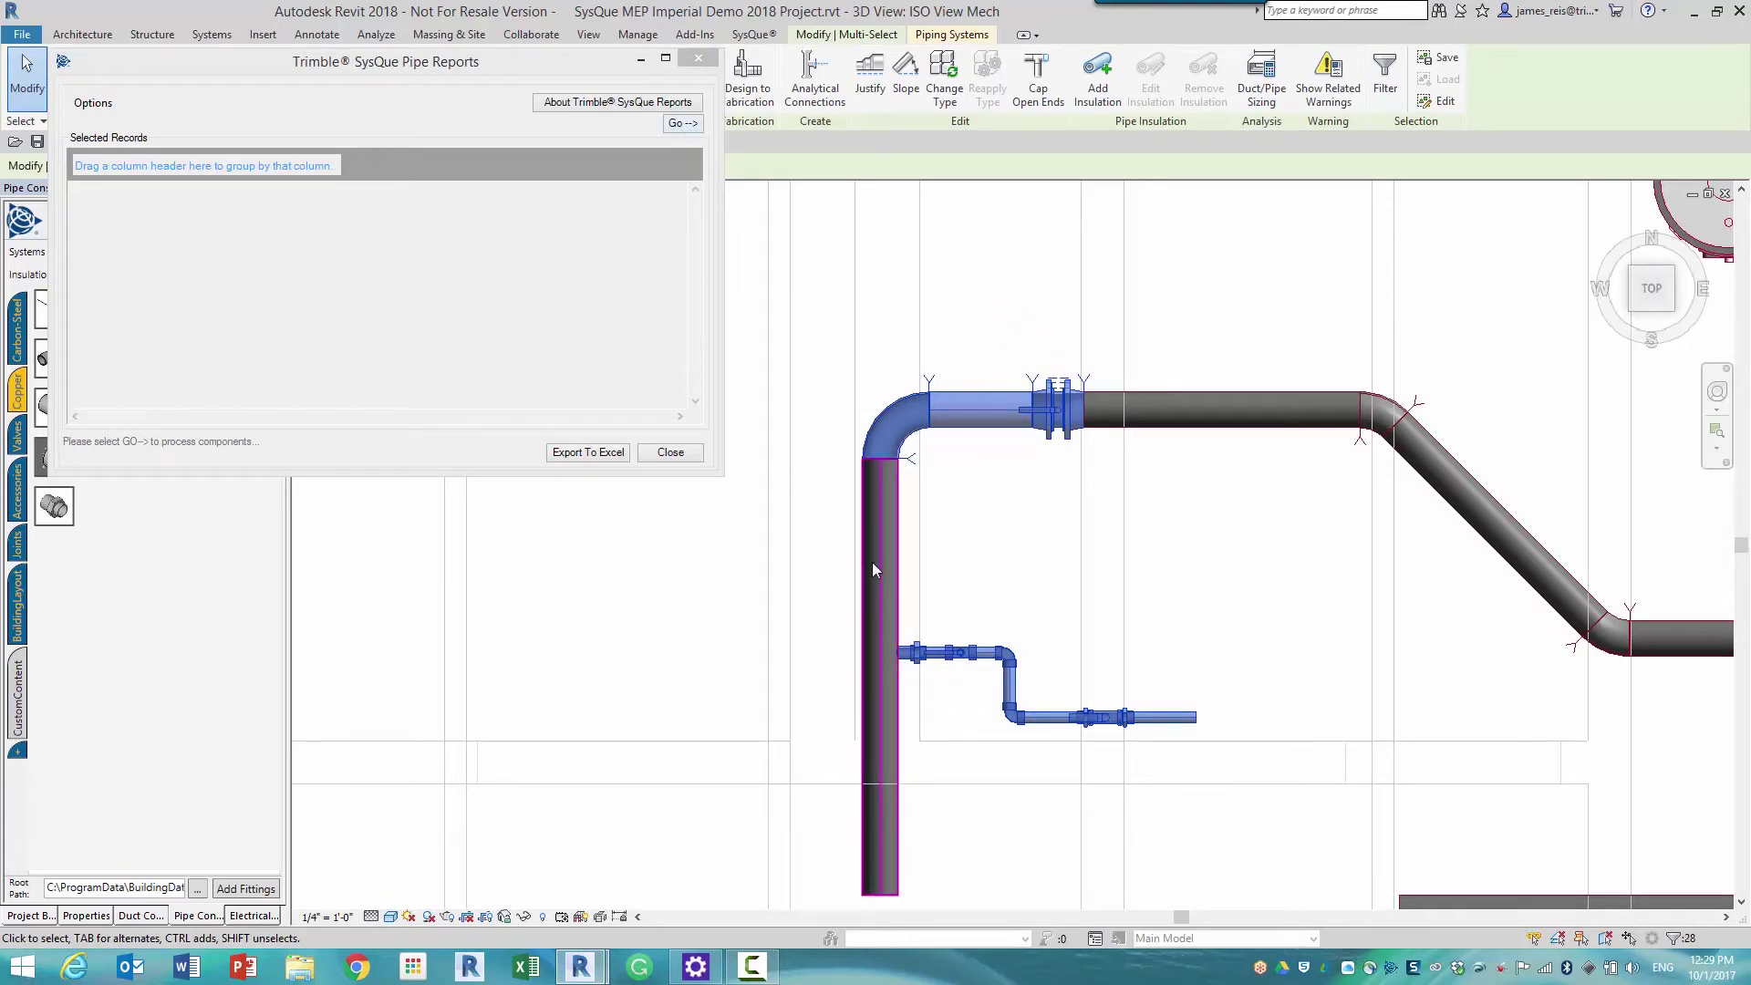
click(682, 124)
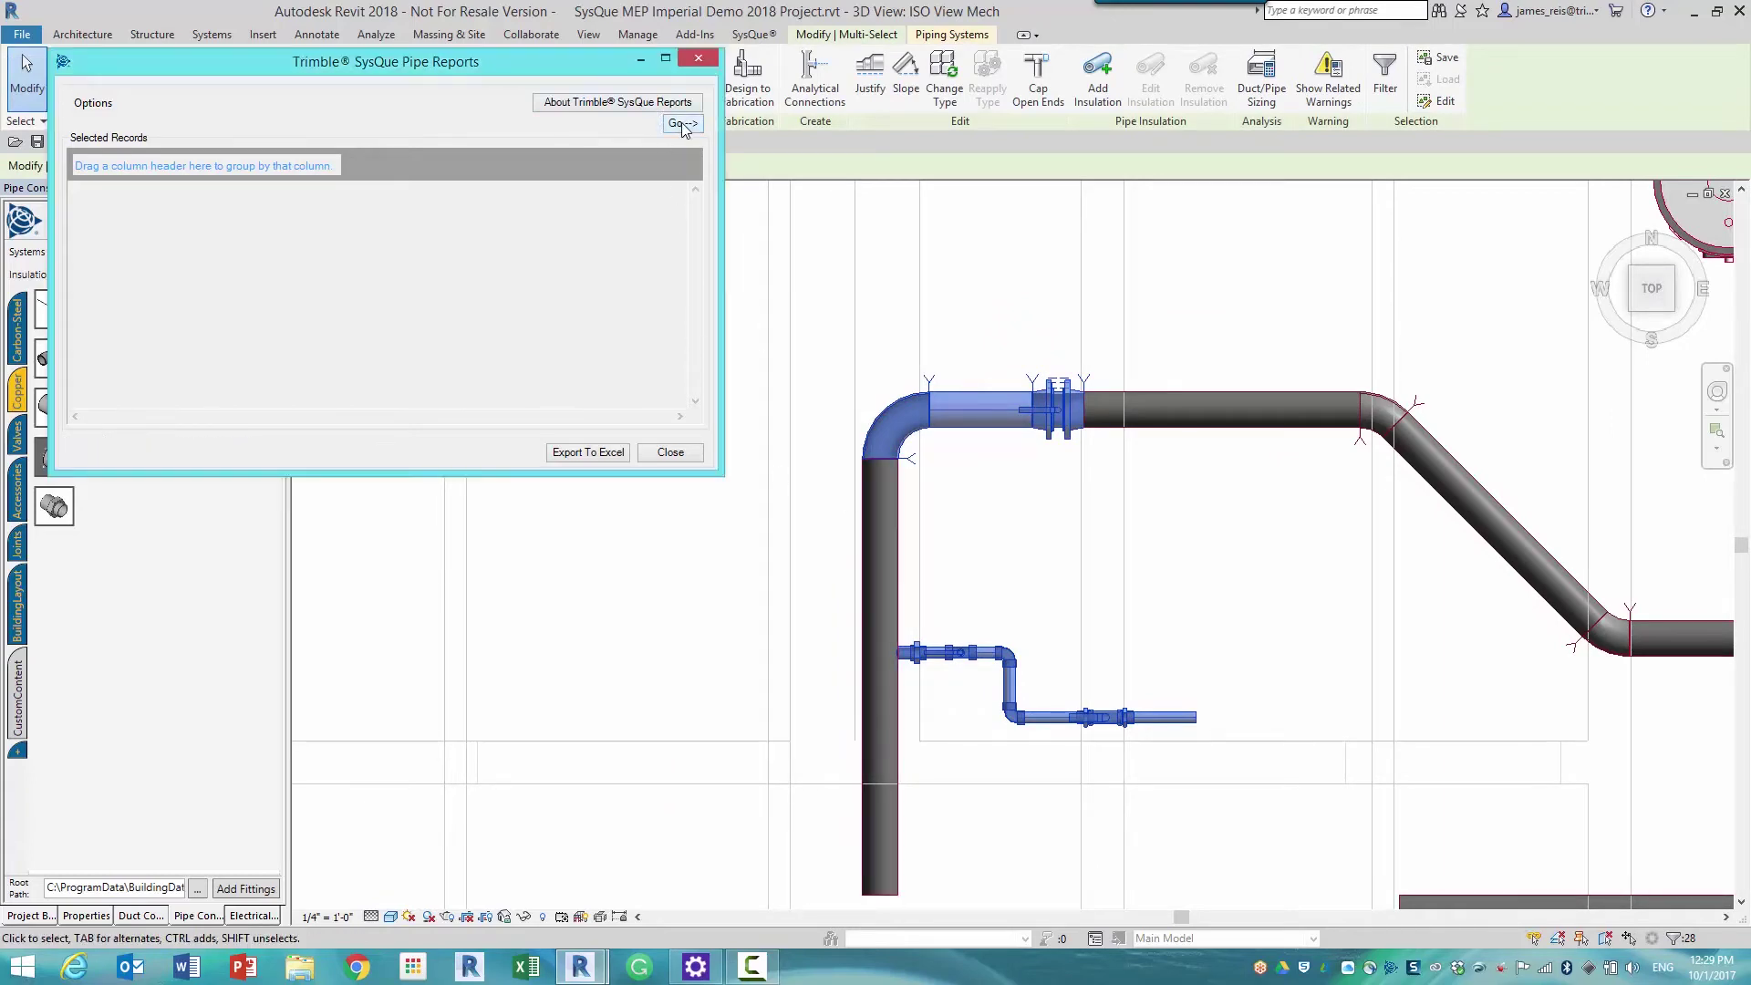
click(684, 124)
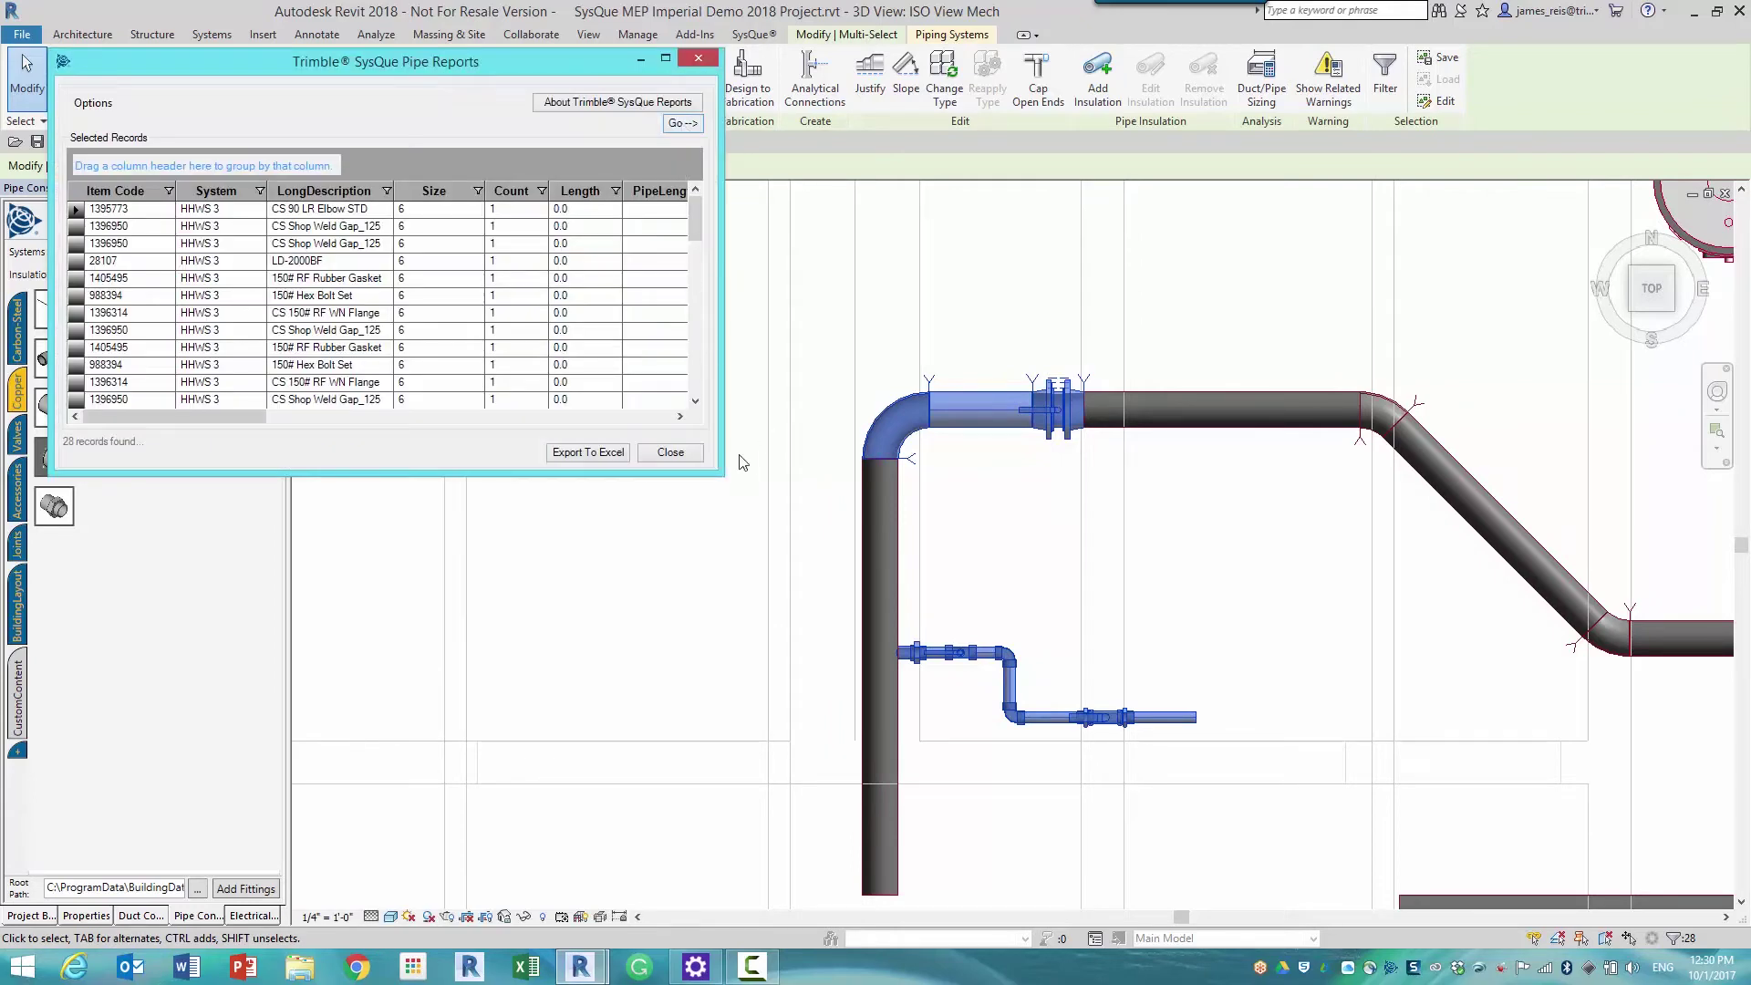
- Enlarge the report and review the 28107 valve price and Nibco valve labour, then close it
drag(725, 484, 1569, 813)
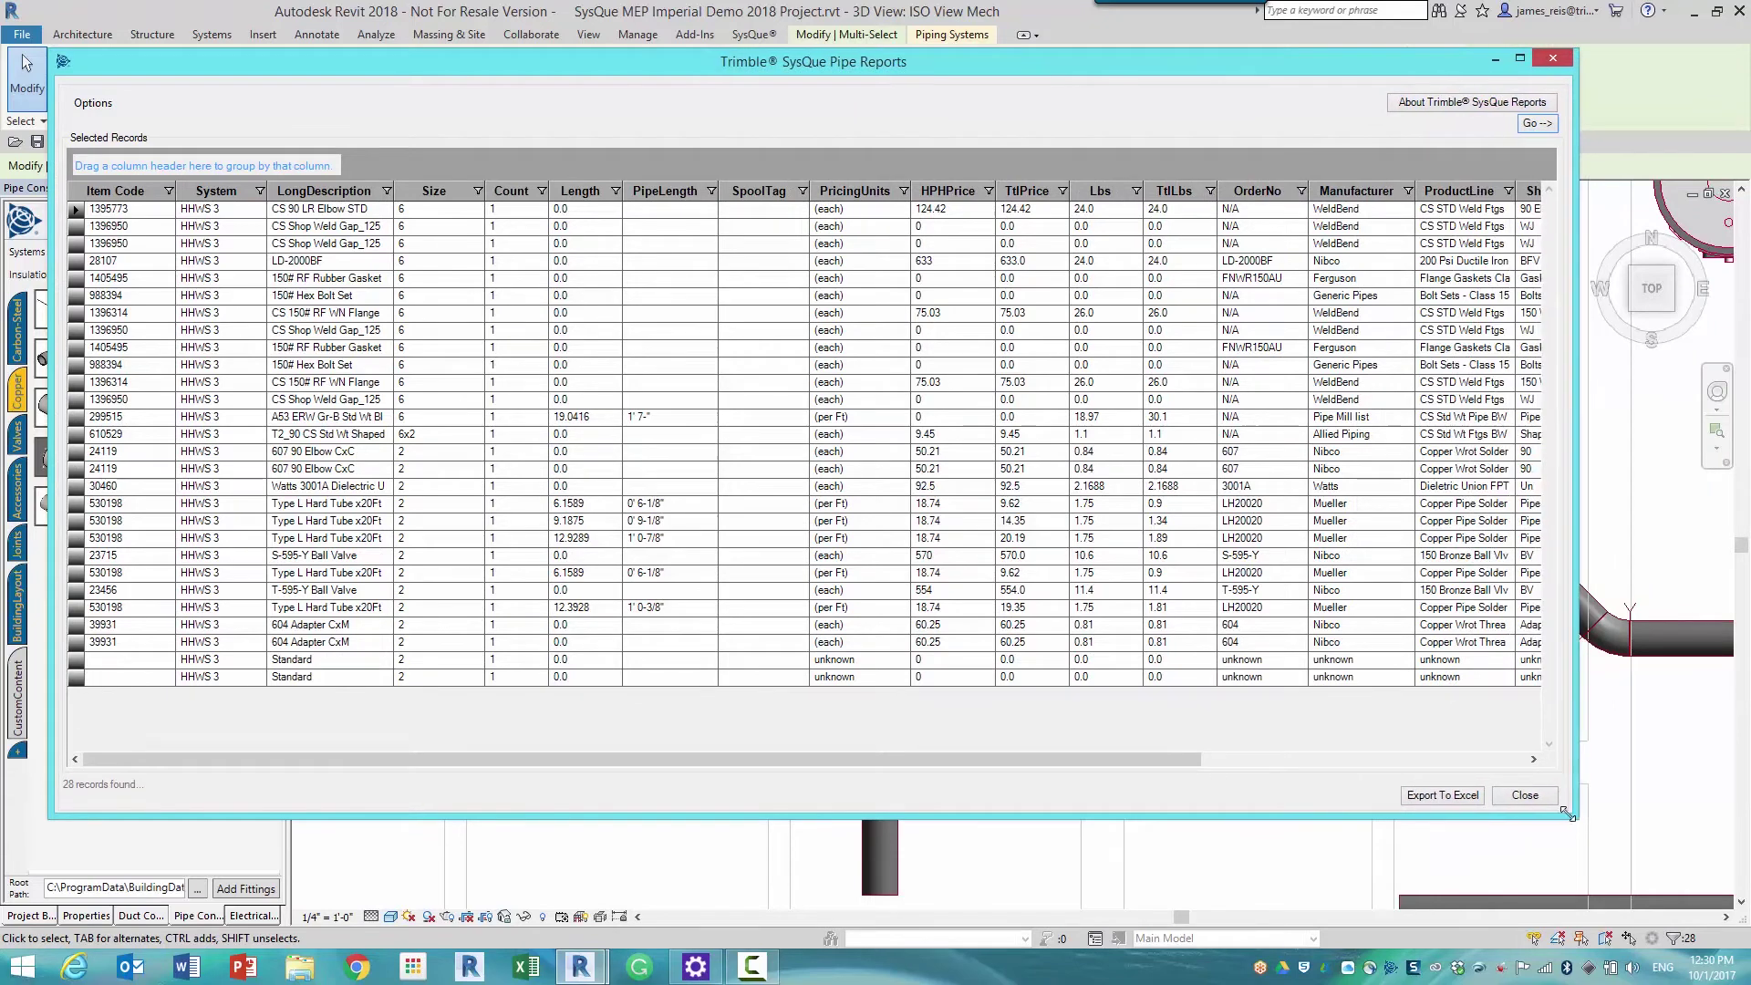
click(1267, 261)
click(948, 261)
drag(718, 763, 1141, 815)
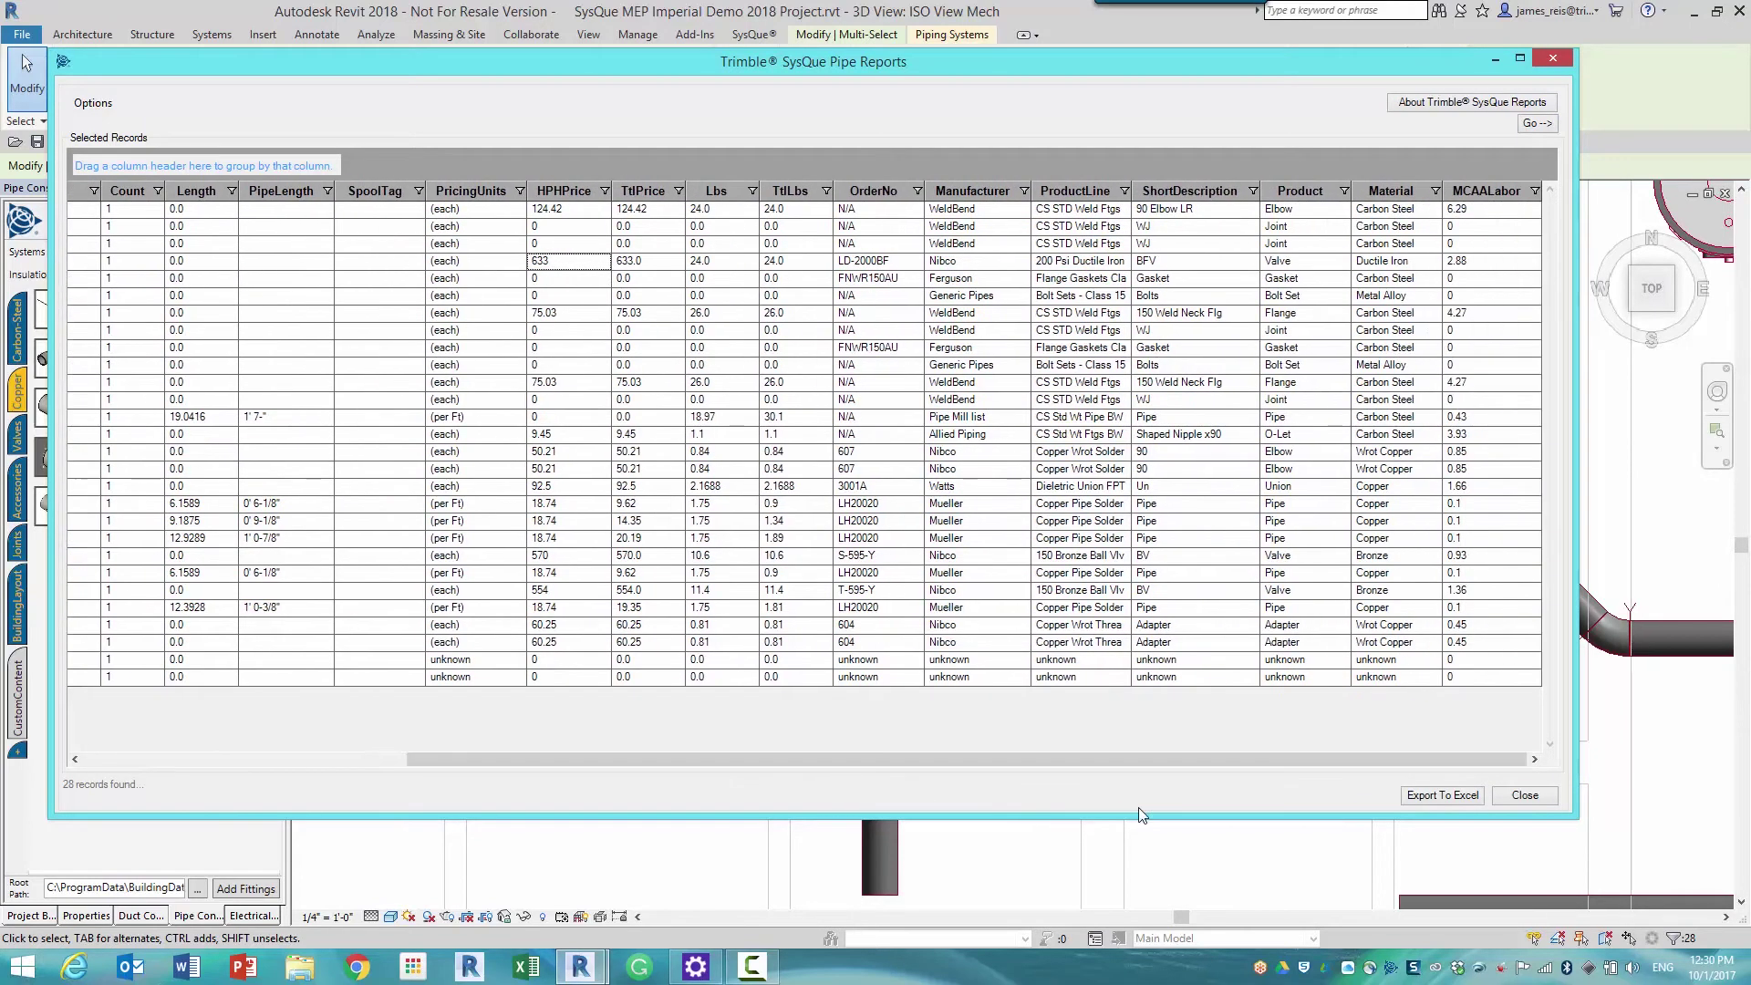
click(1456, 260)
drag(1008, 760, 527, 742)
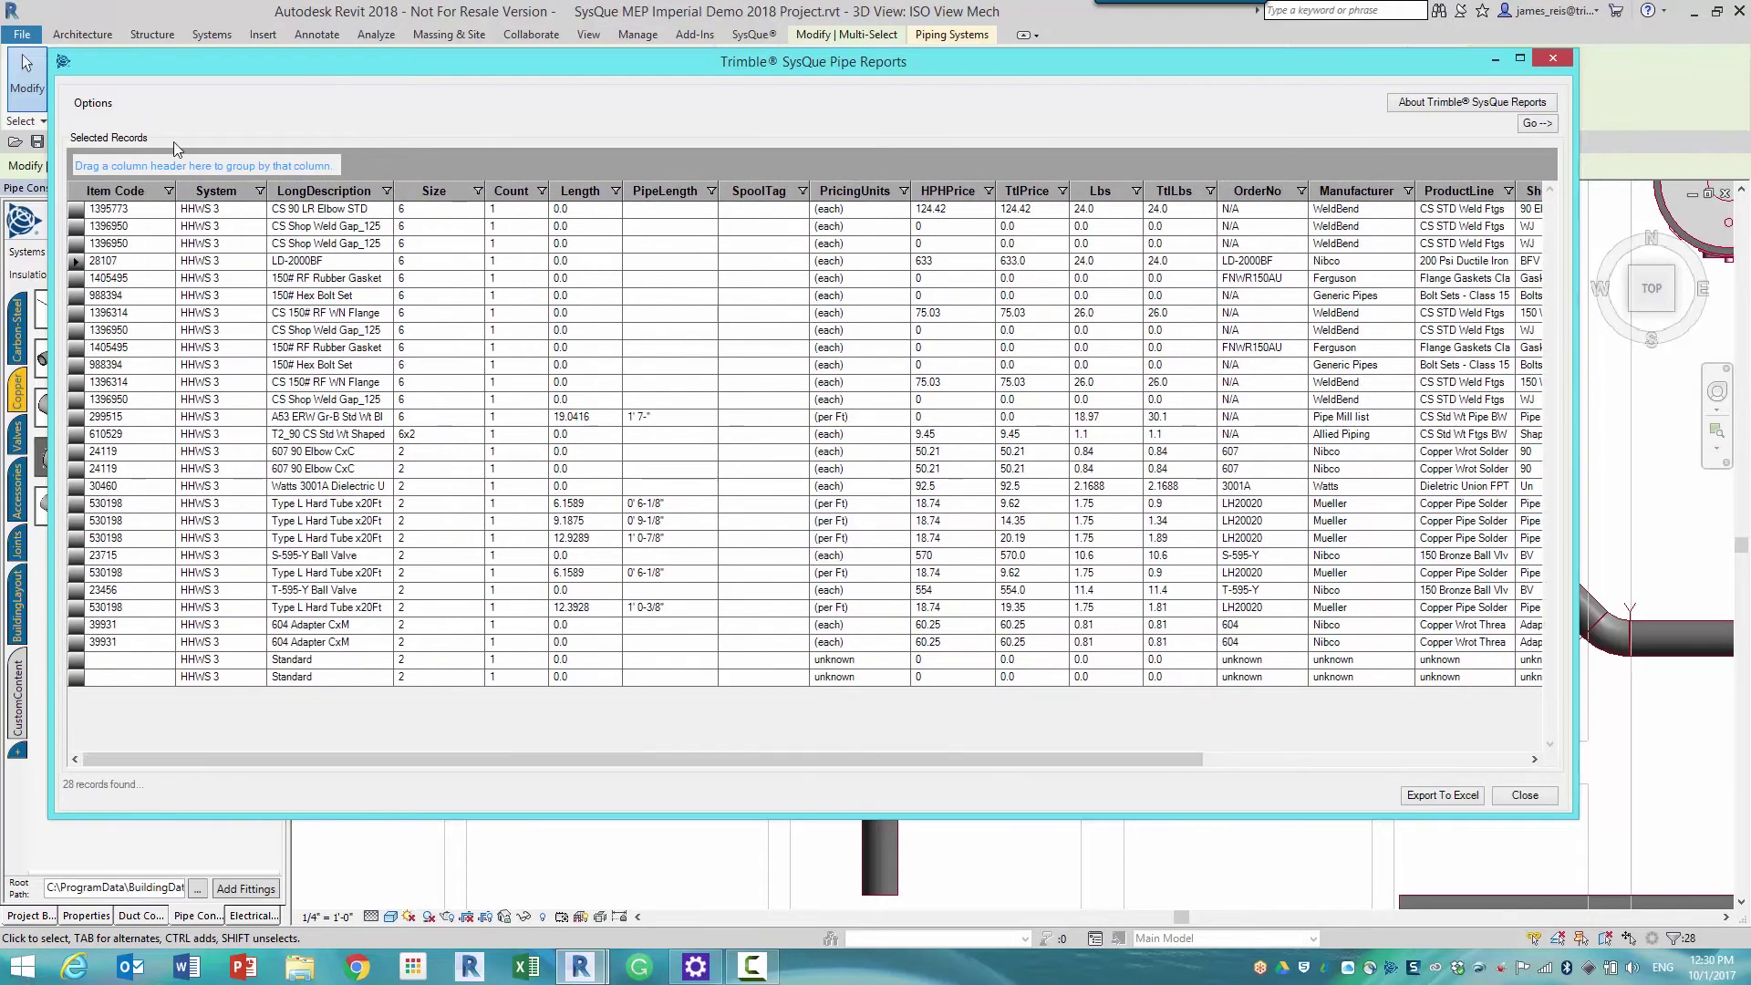
click(1553, 60)
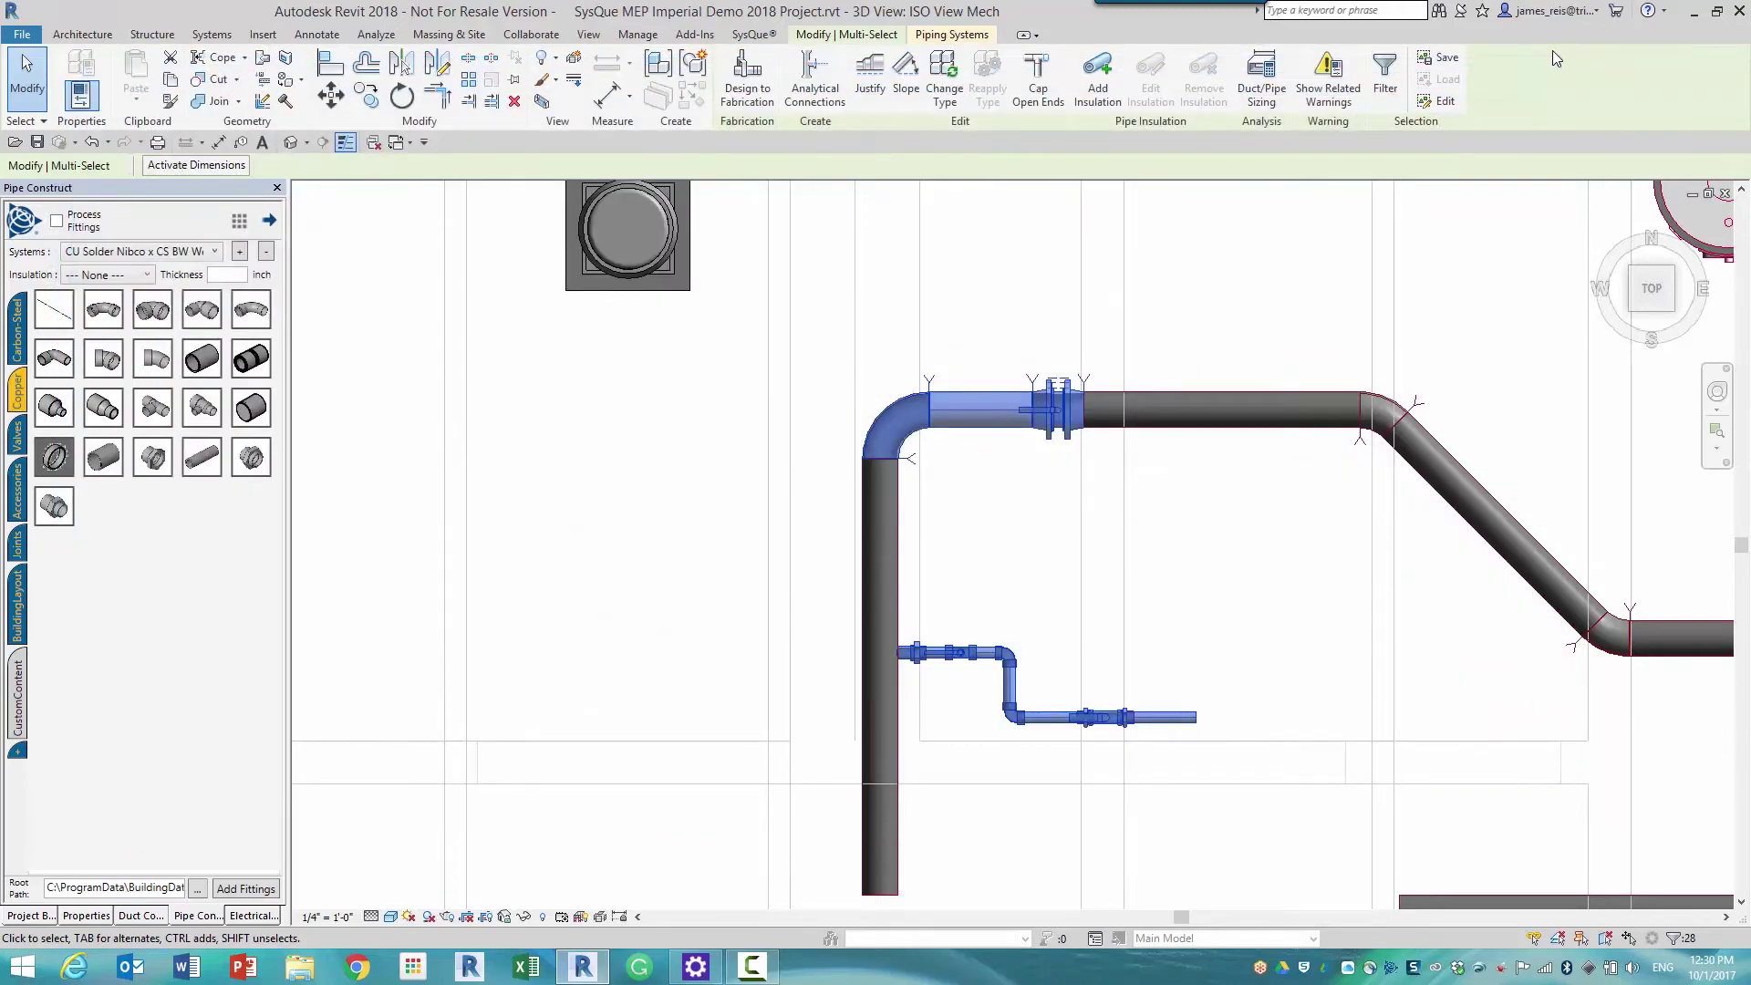
- Create spool HHW-1 from the window-selected elbow-and-flange section using the HHW prefix
key(Escape)
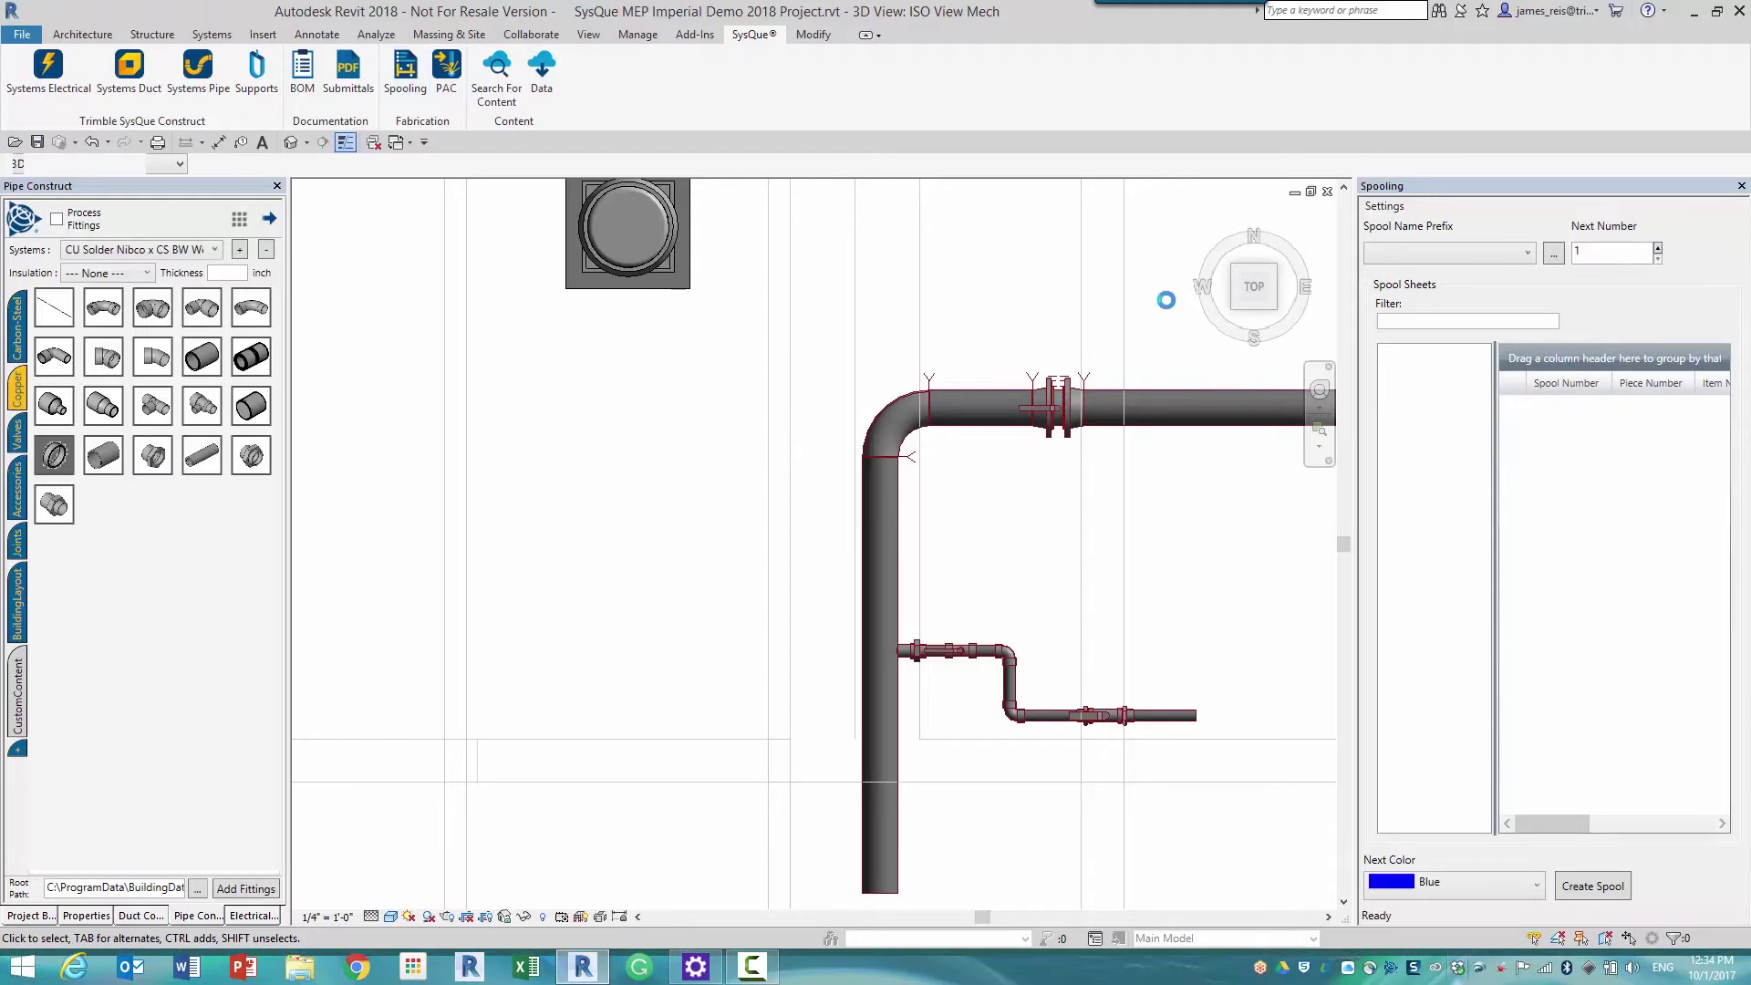
click(1527, 252)
click(1470, 270)
drag(720, 275, 1056, 554)
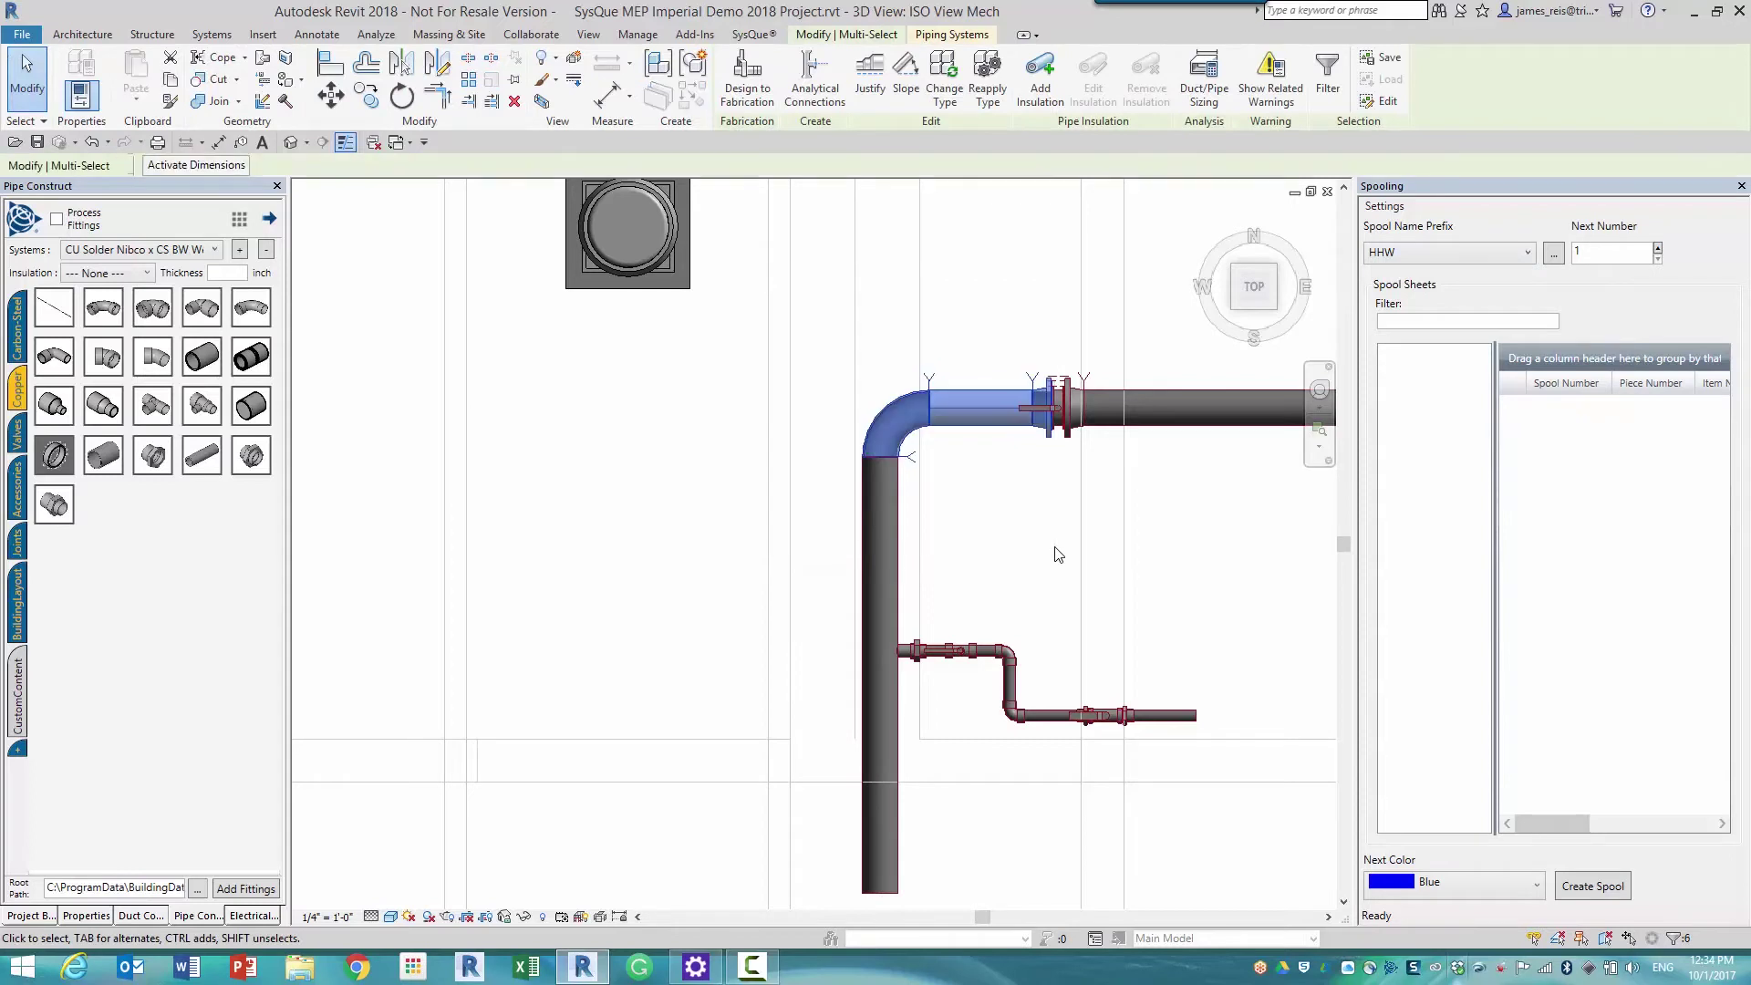
click(1593, 887)
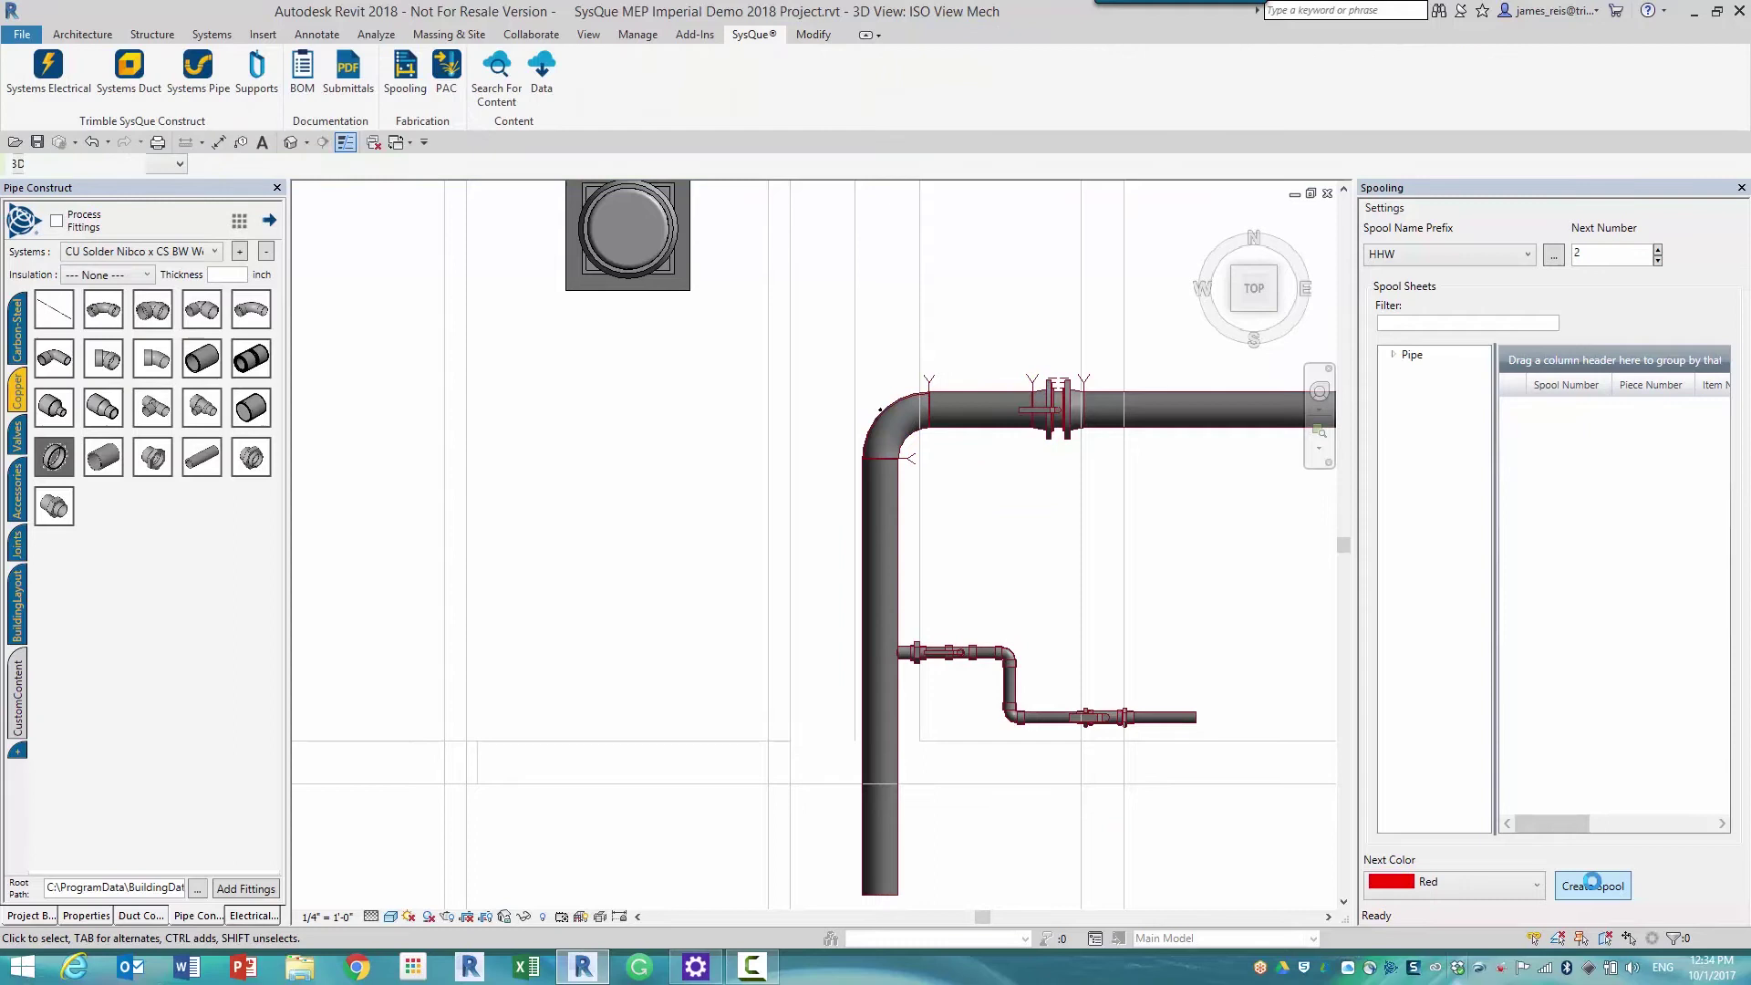
click(1393, 356)
- Open the HHW-1 spool sheet and review its three schedules and spool views
double_click(1459, 383)
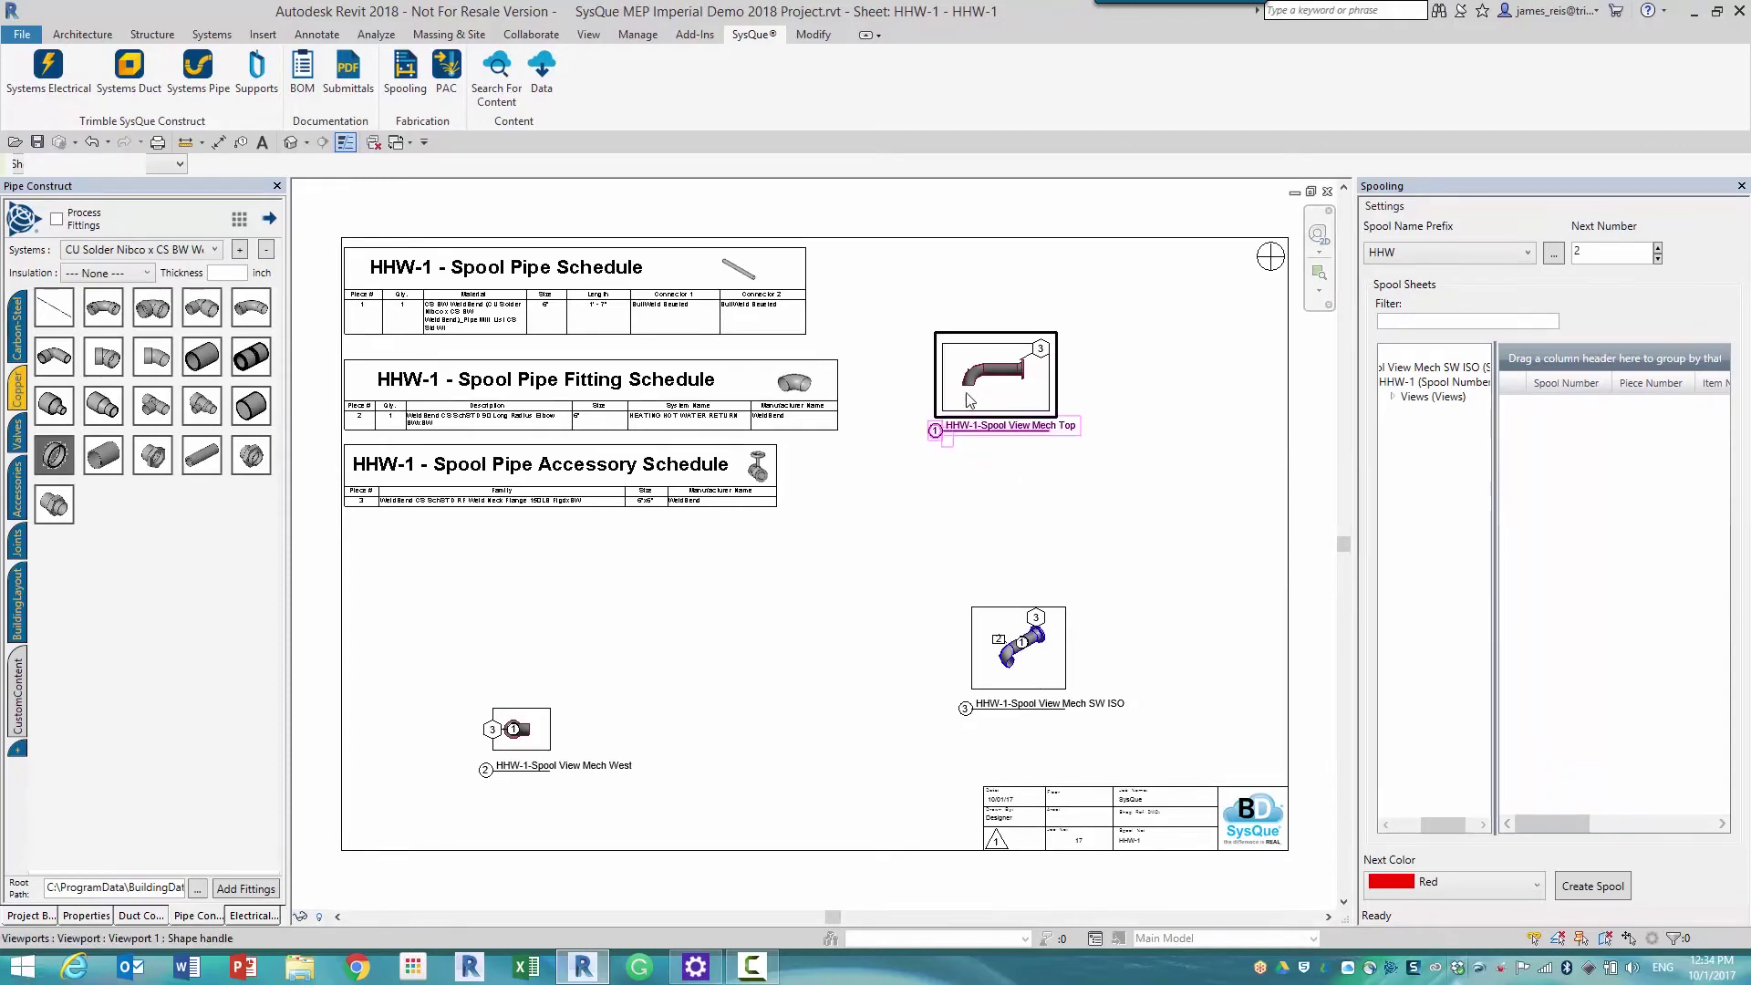
click(1055, 651)
scroll(1056, 651, up, 5)
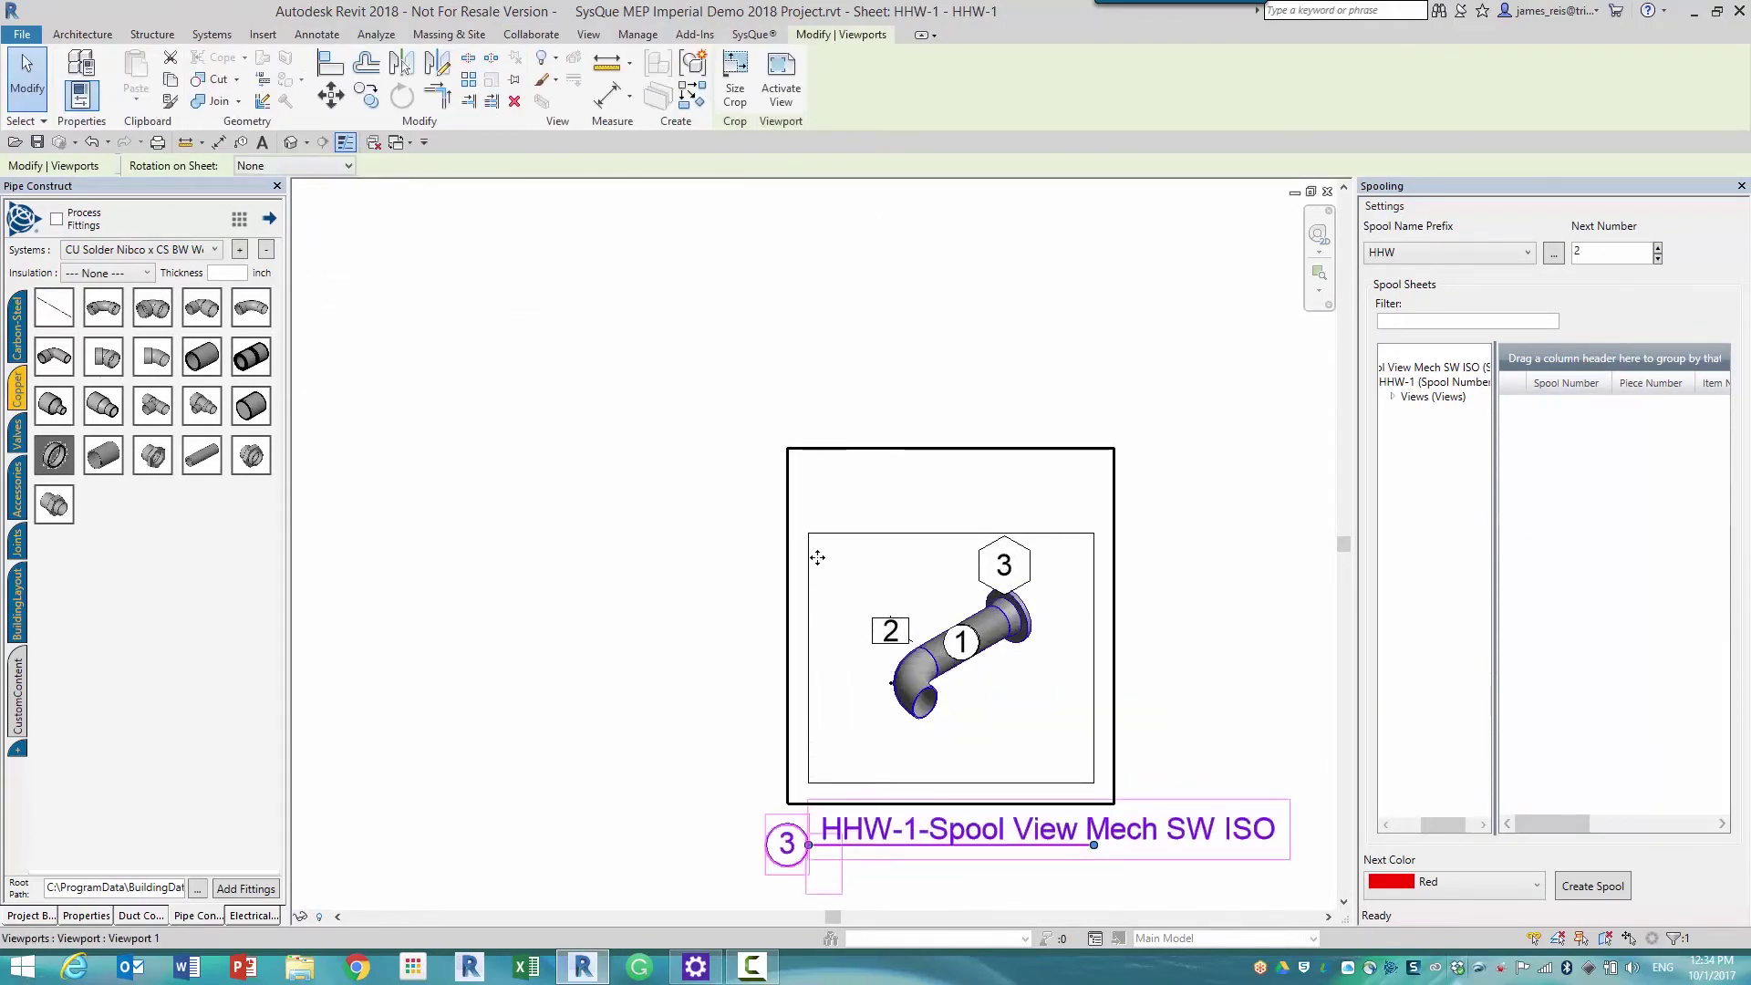
scroll(818, 557, down, 3)
middle_drag(762, 551, 1203, 606)
middle_drag(812, 535, 984, 547)
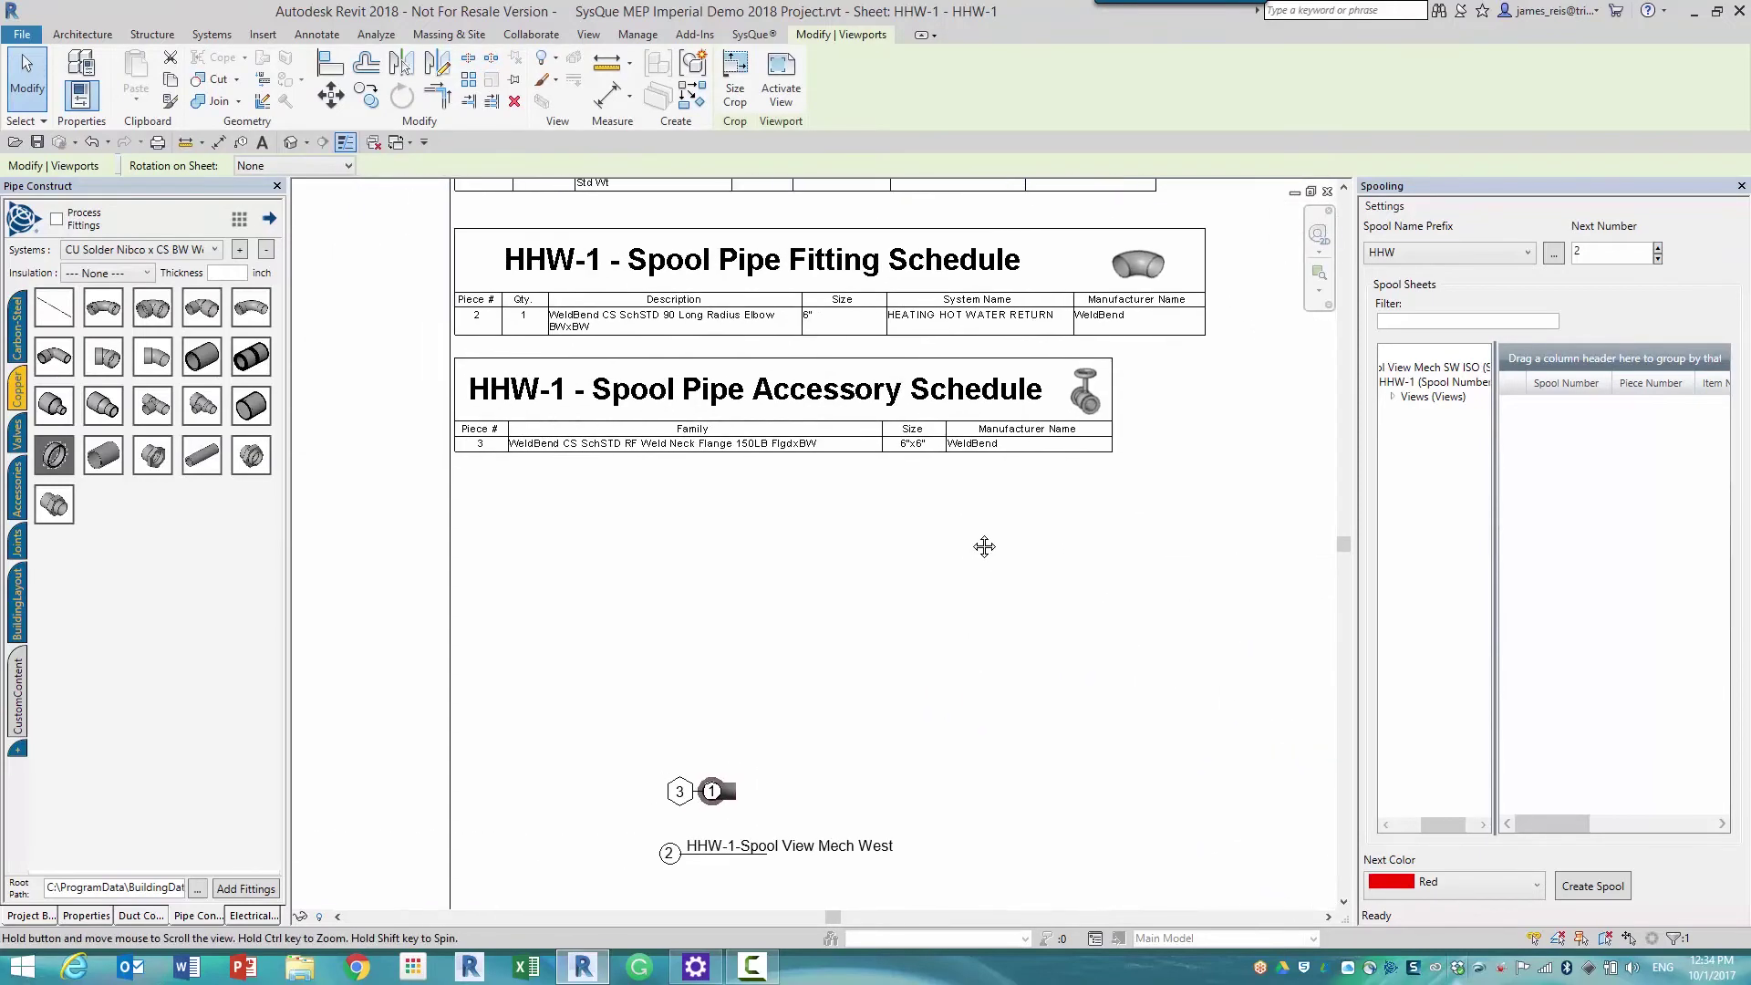
middle_drag(721, 296, 623, 550)
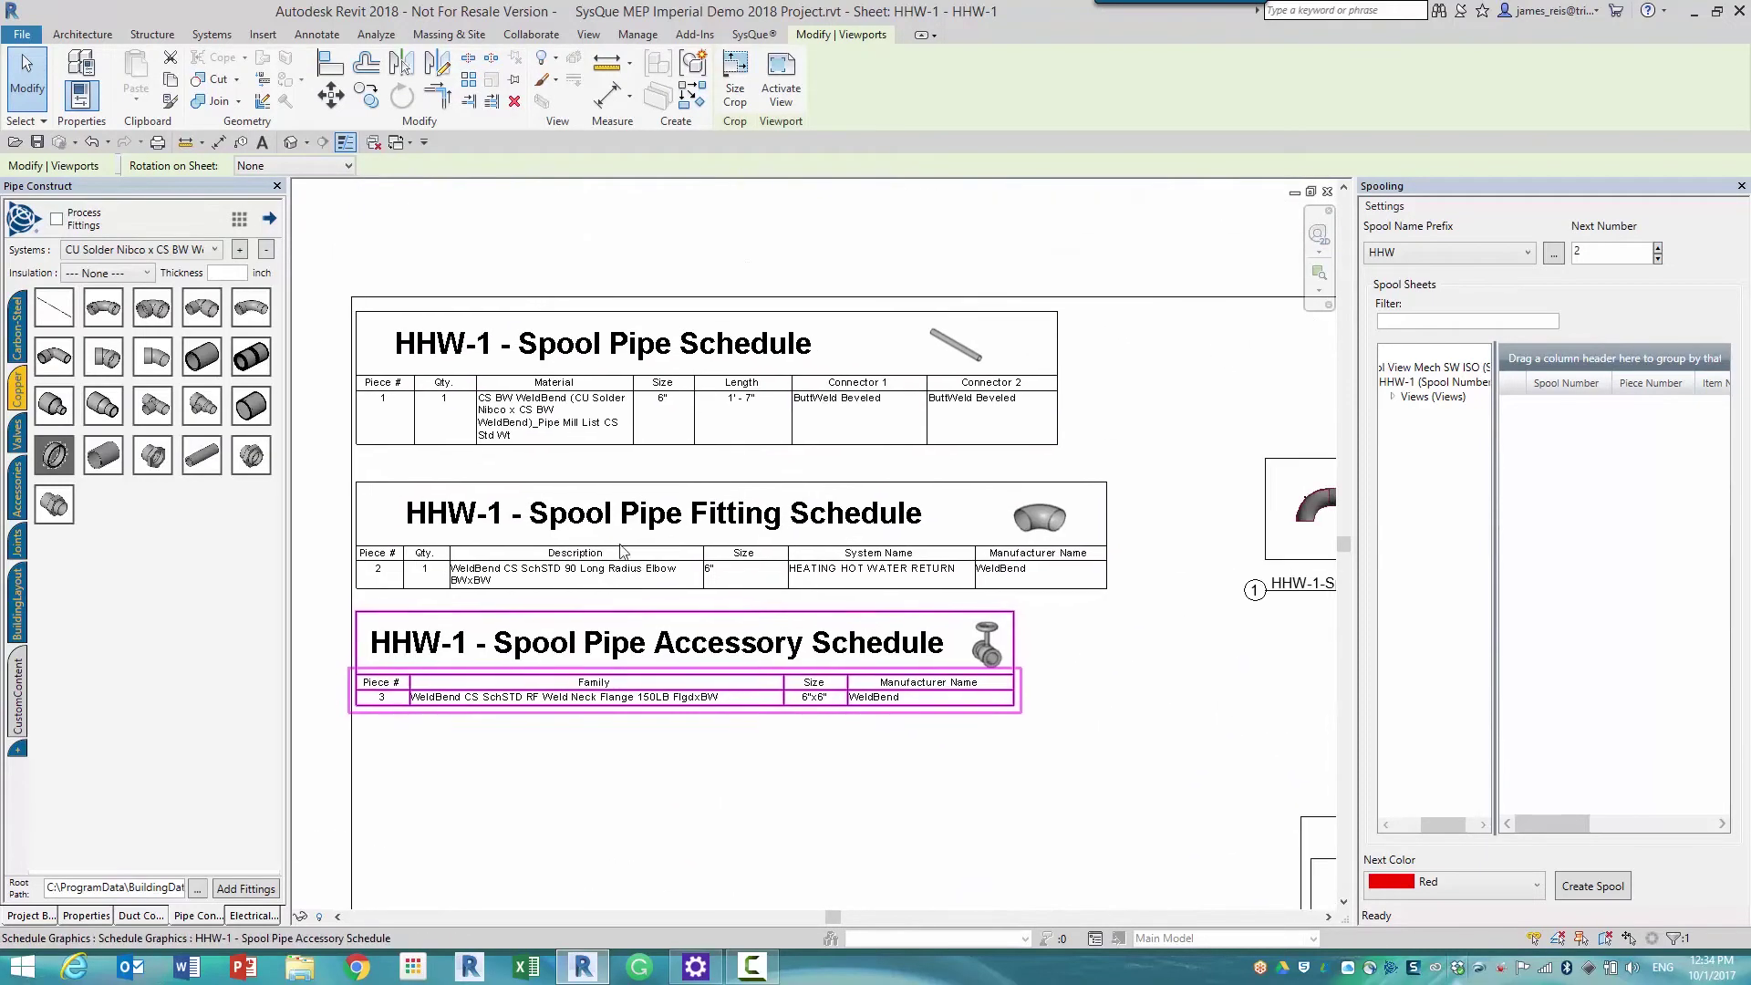
scroll(756, 401, up, 2)
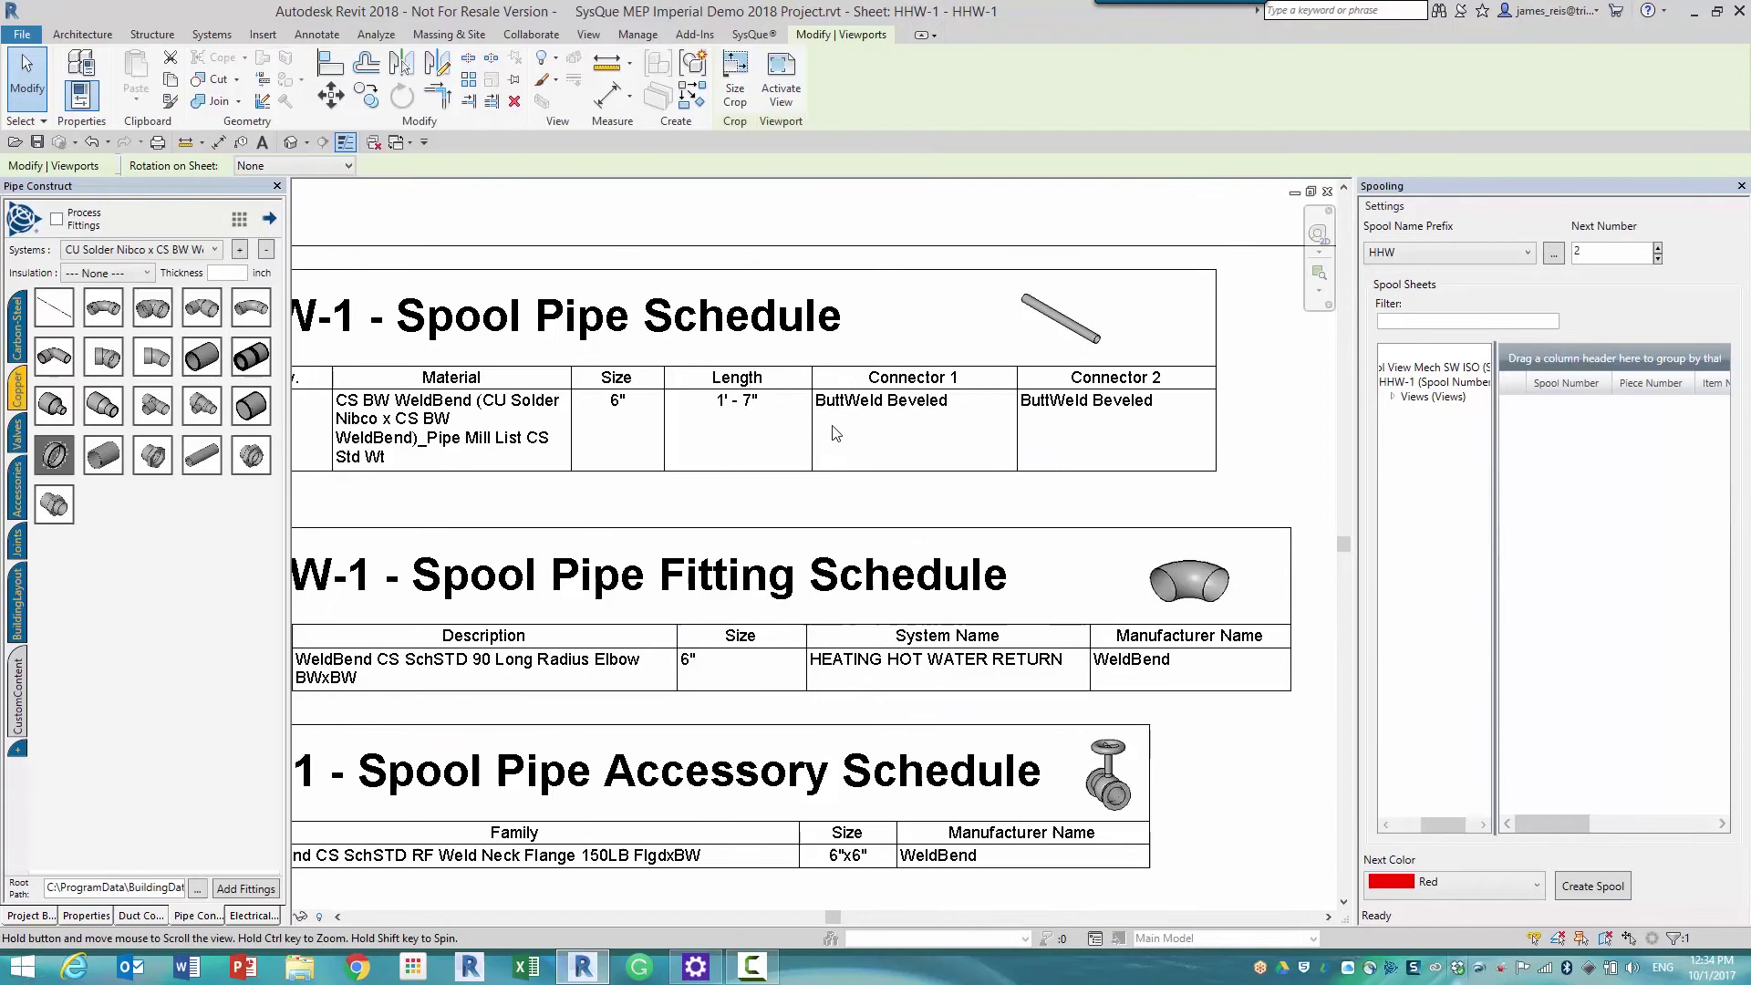
middle_drag(836, 433, 672, 325)
scroll(703, 383, down, 3)
scroll(1081, 563, down, 1)
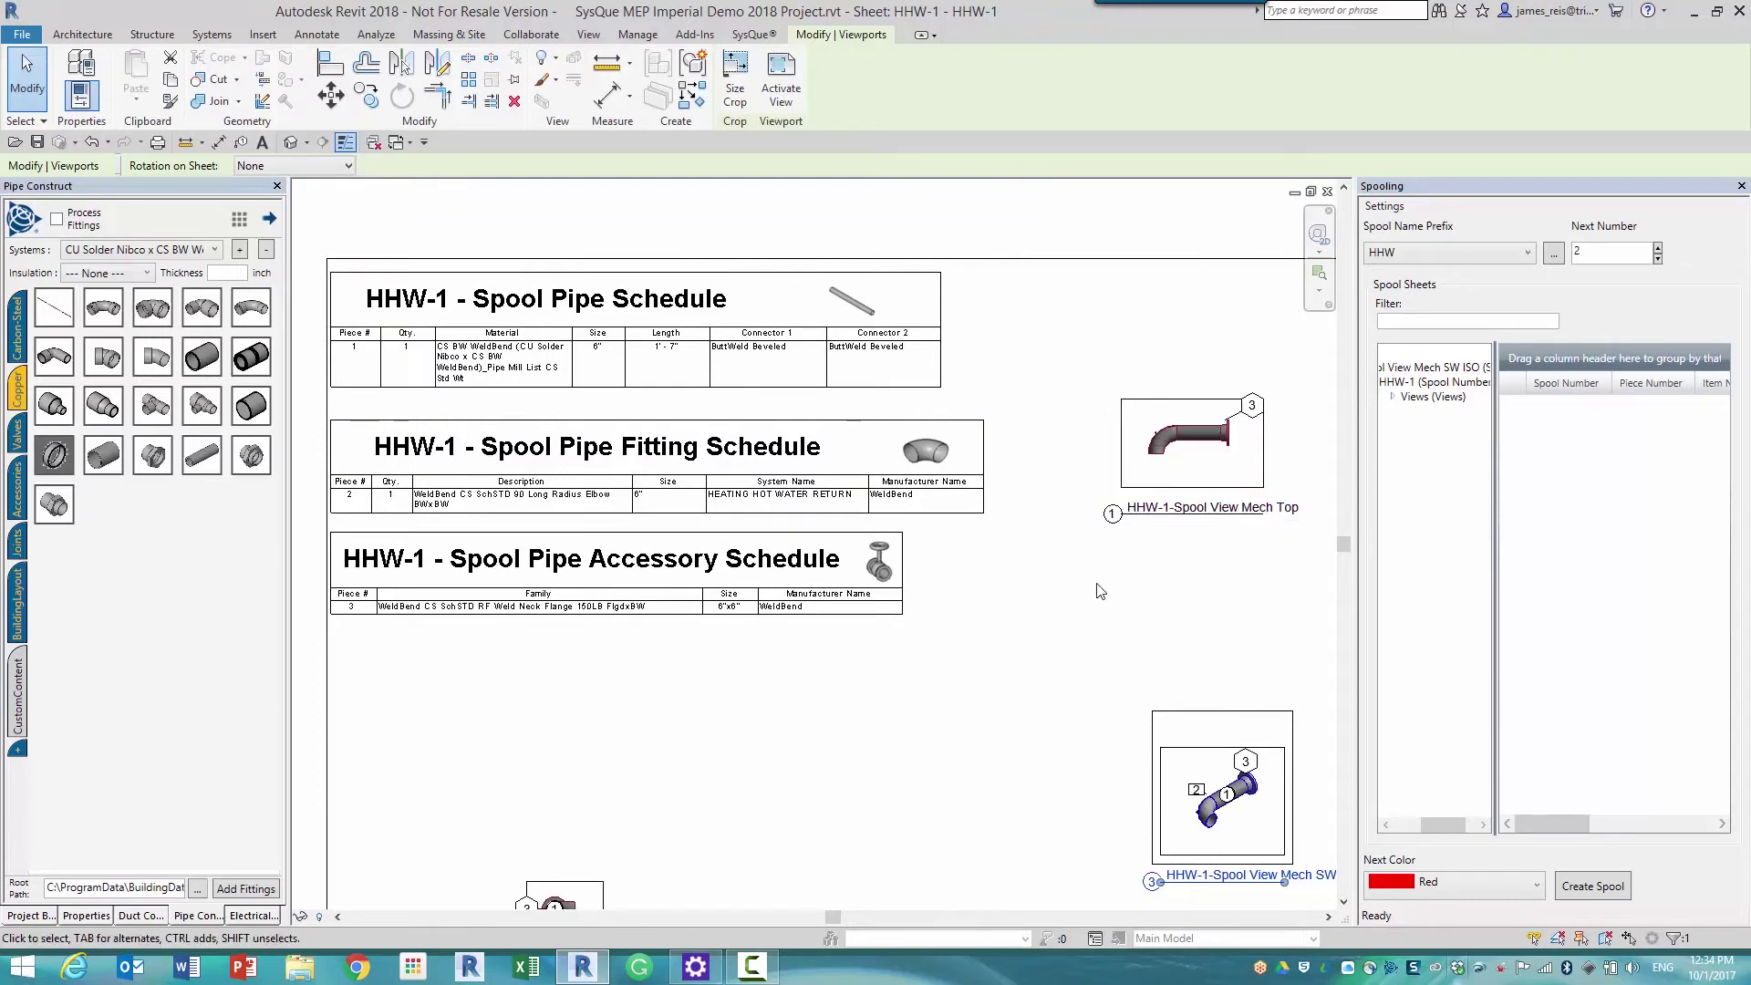
- In the Top spool view, add an aligned dimension from the flange end along the pipe, then deactivate the view
double_click(1189, 471)
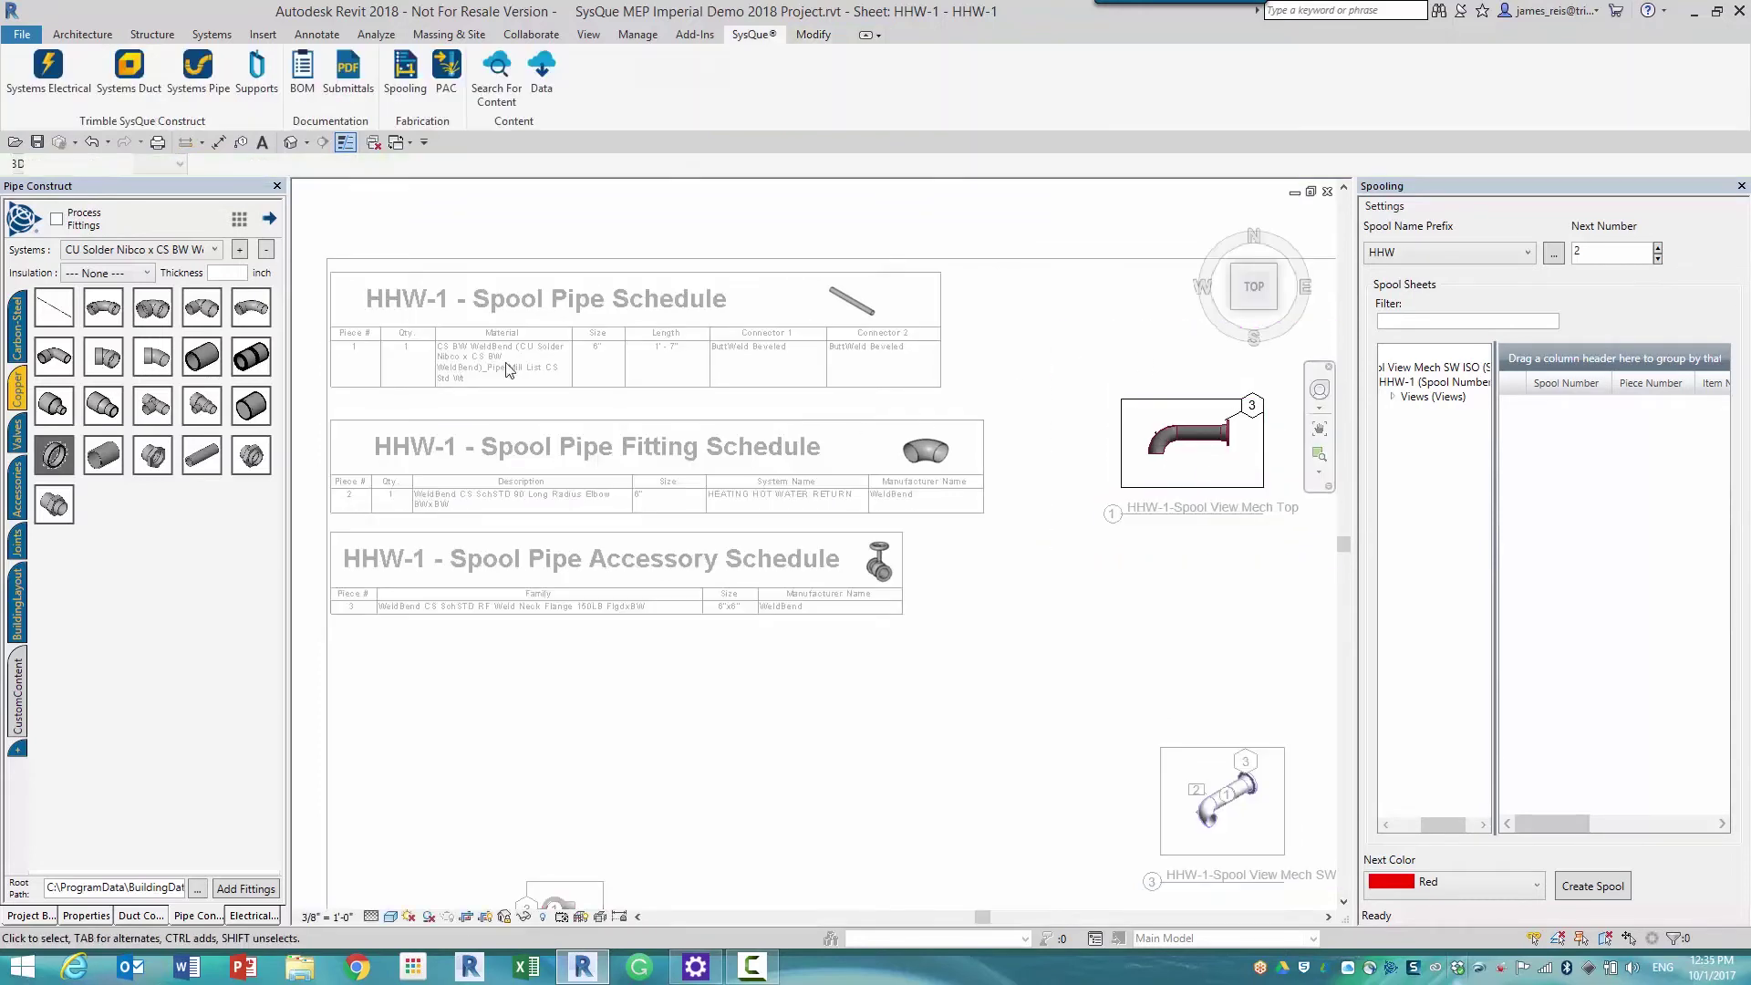
click(218, 143)
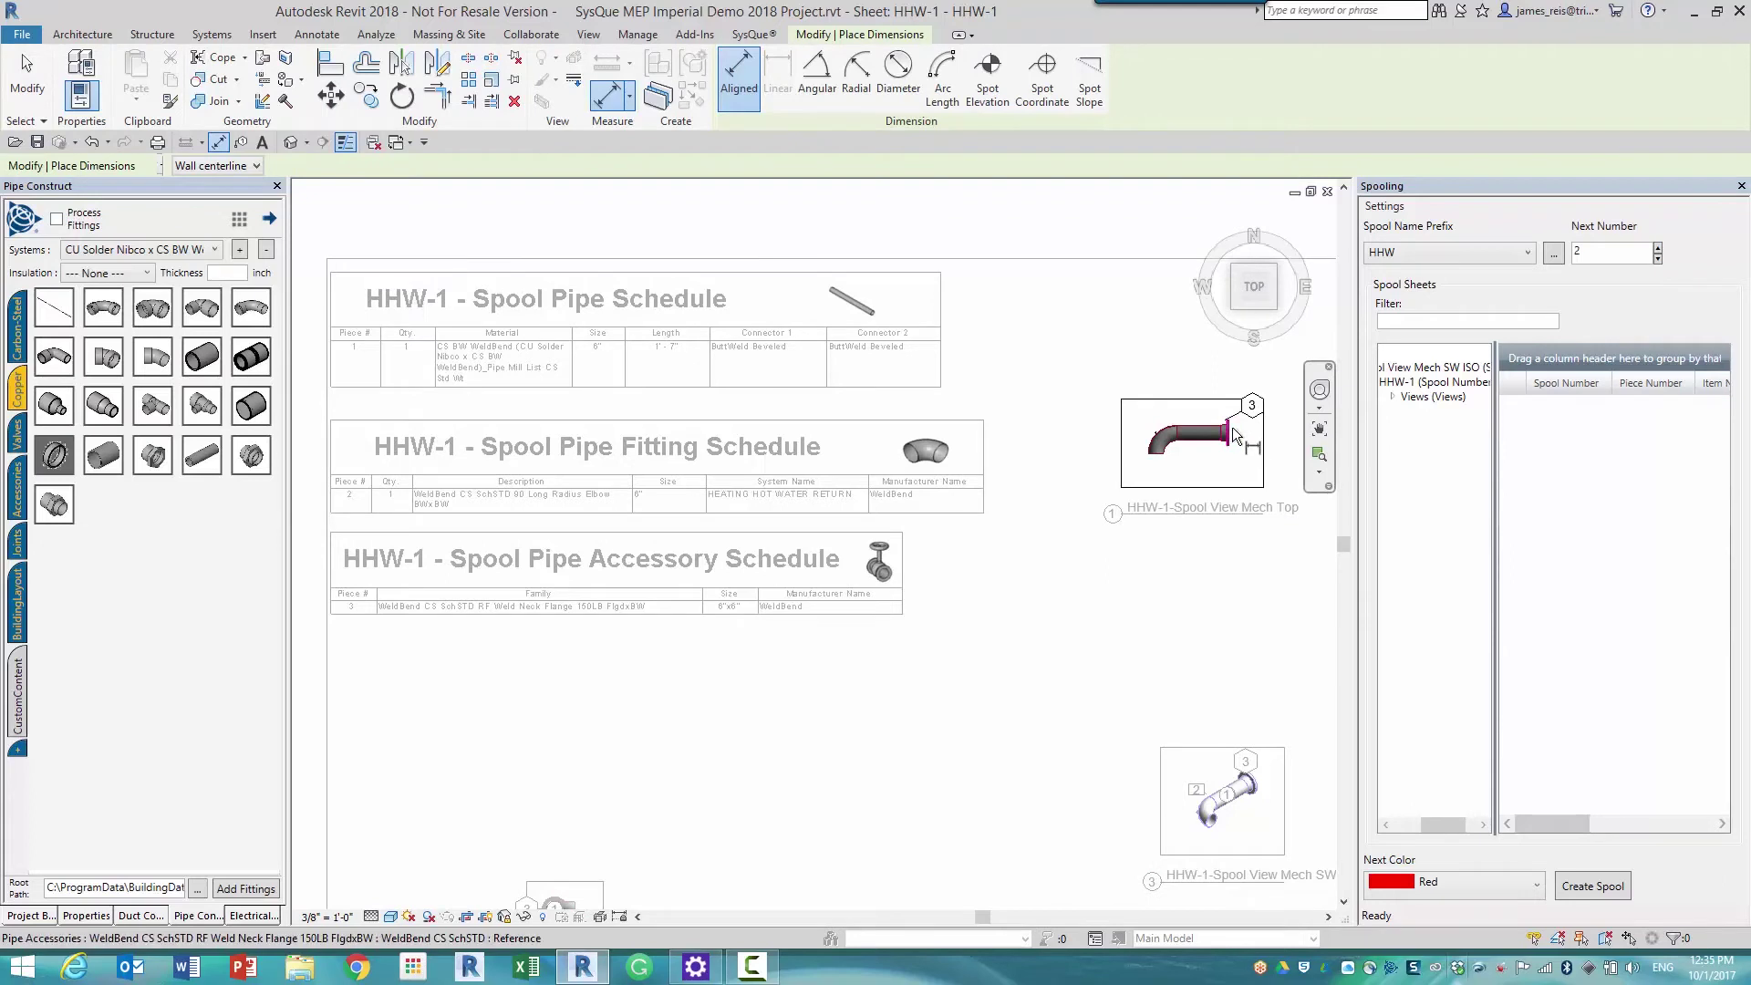
click(1231, 435)
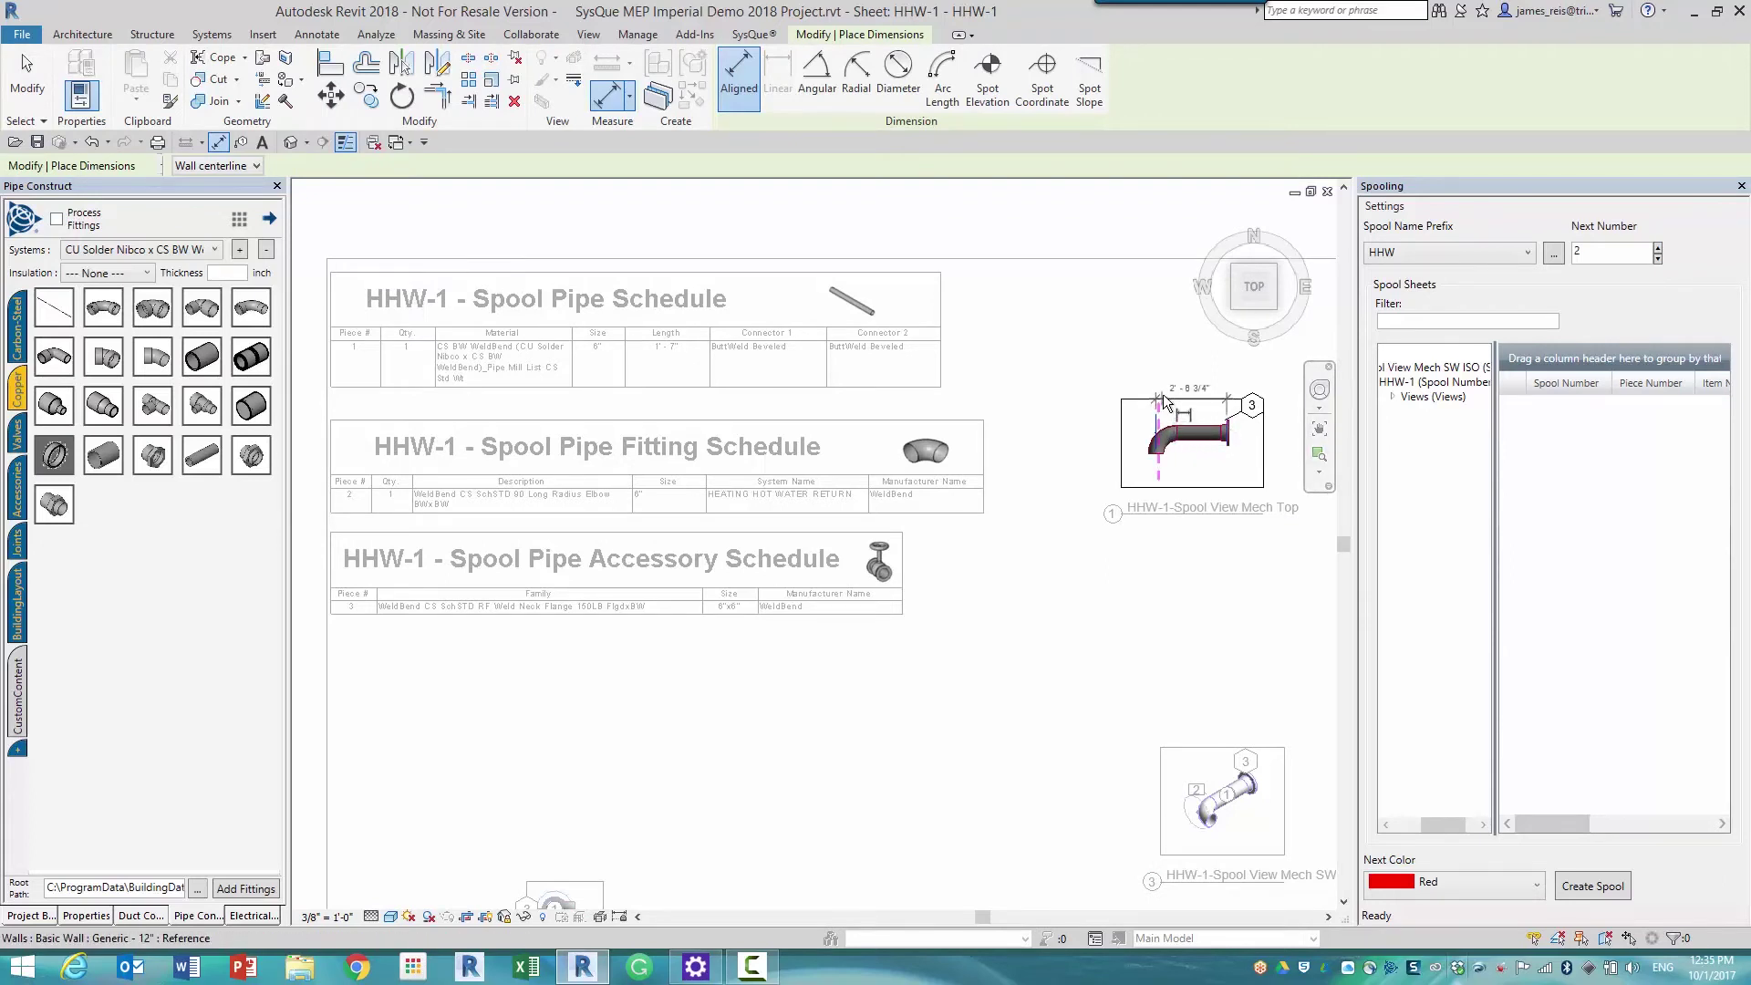
click(1156, 383)
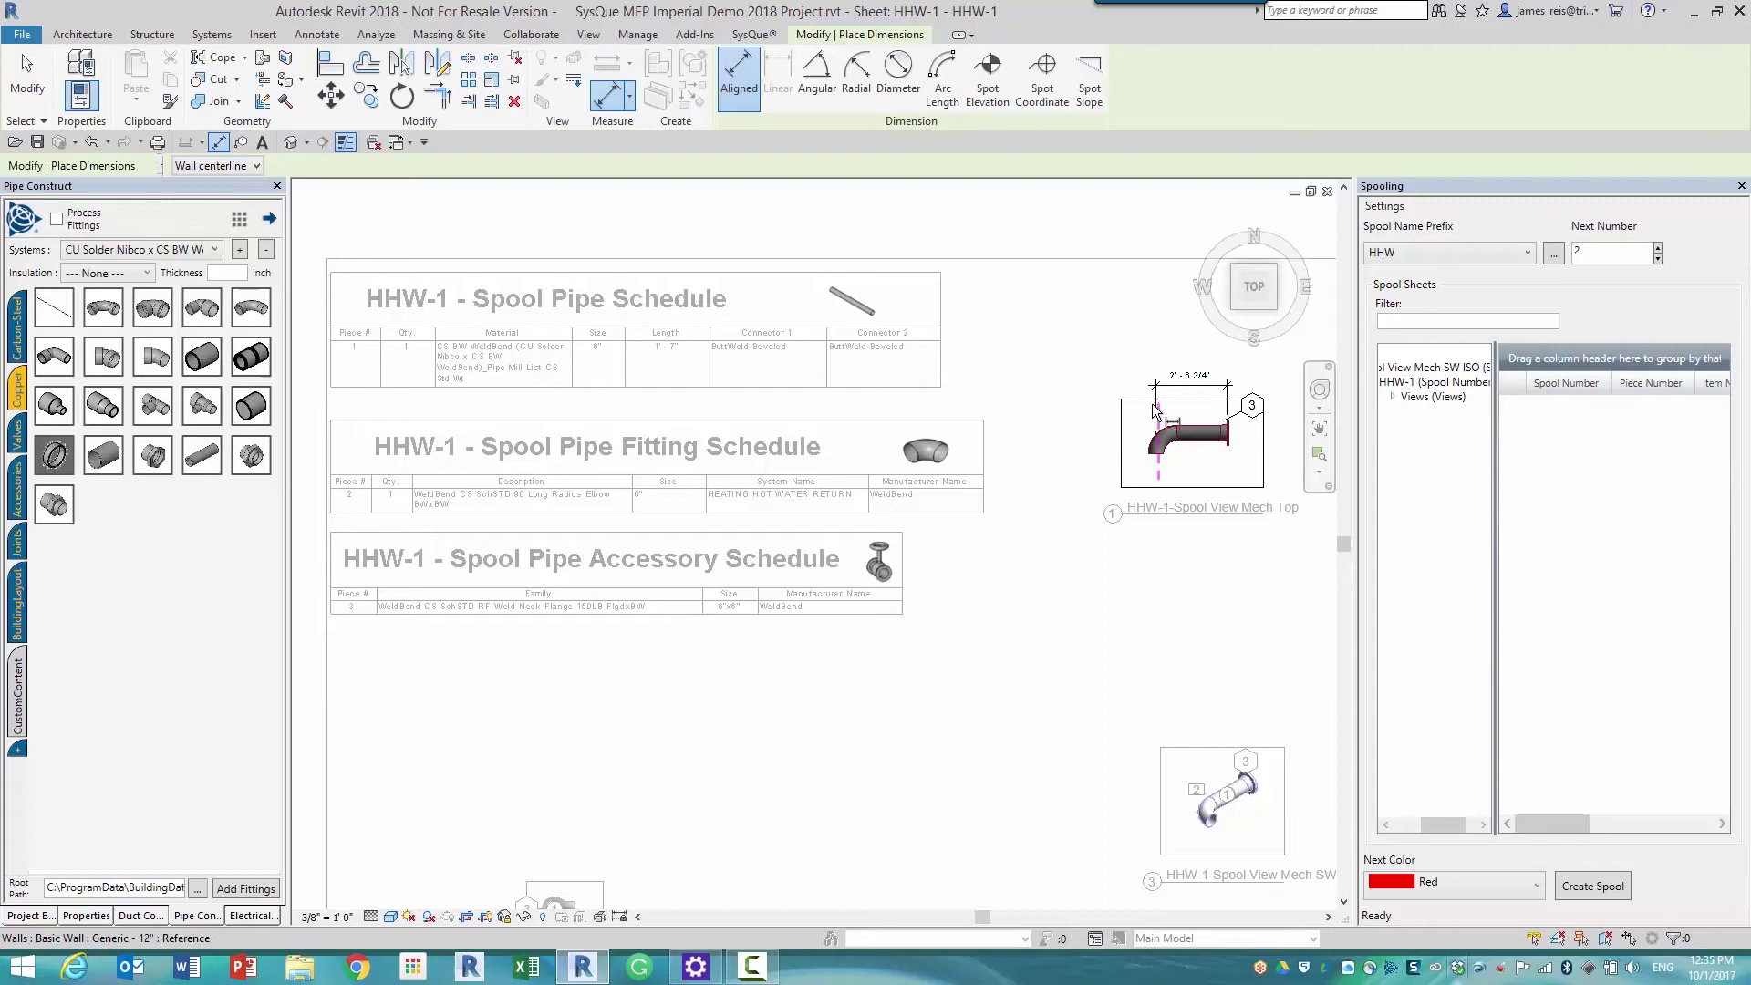
right_click(1154, 427)
click(1178, 436)
right_click(1176, 493)
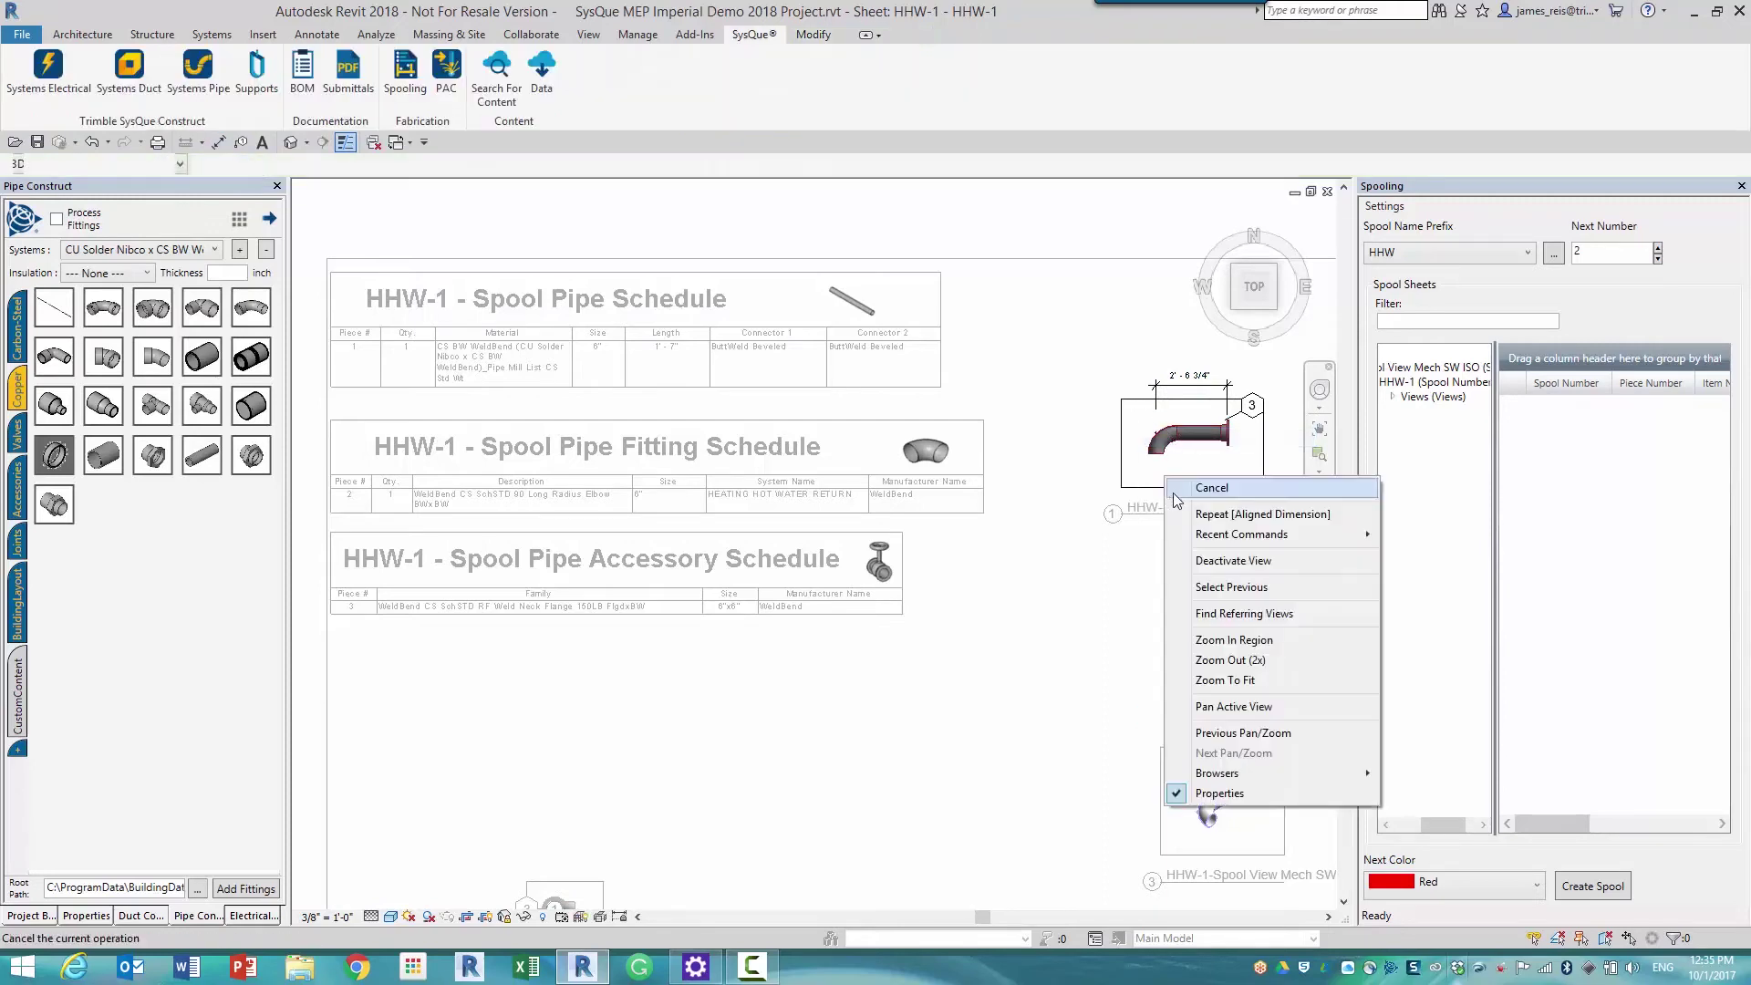
click(1210, 563)
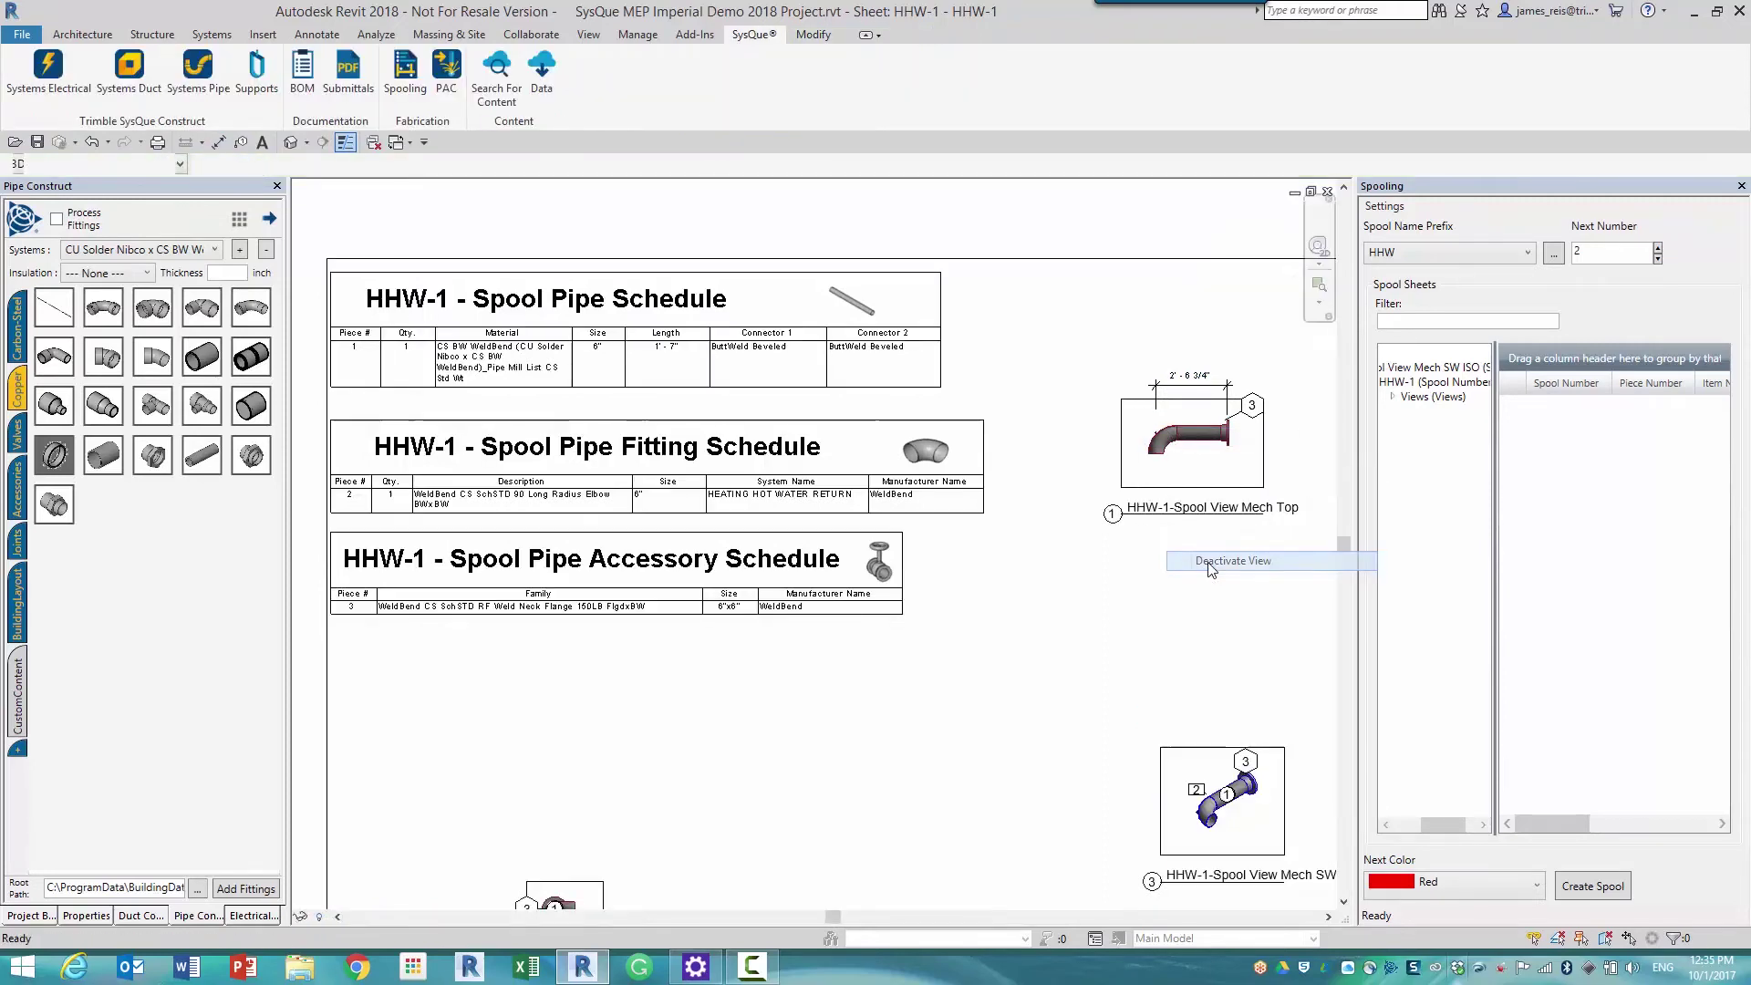
click(1310, 192)
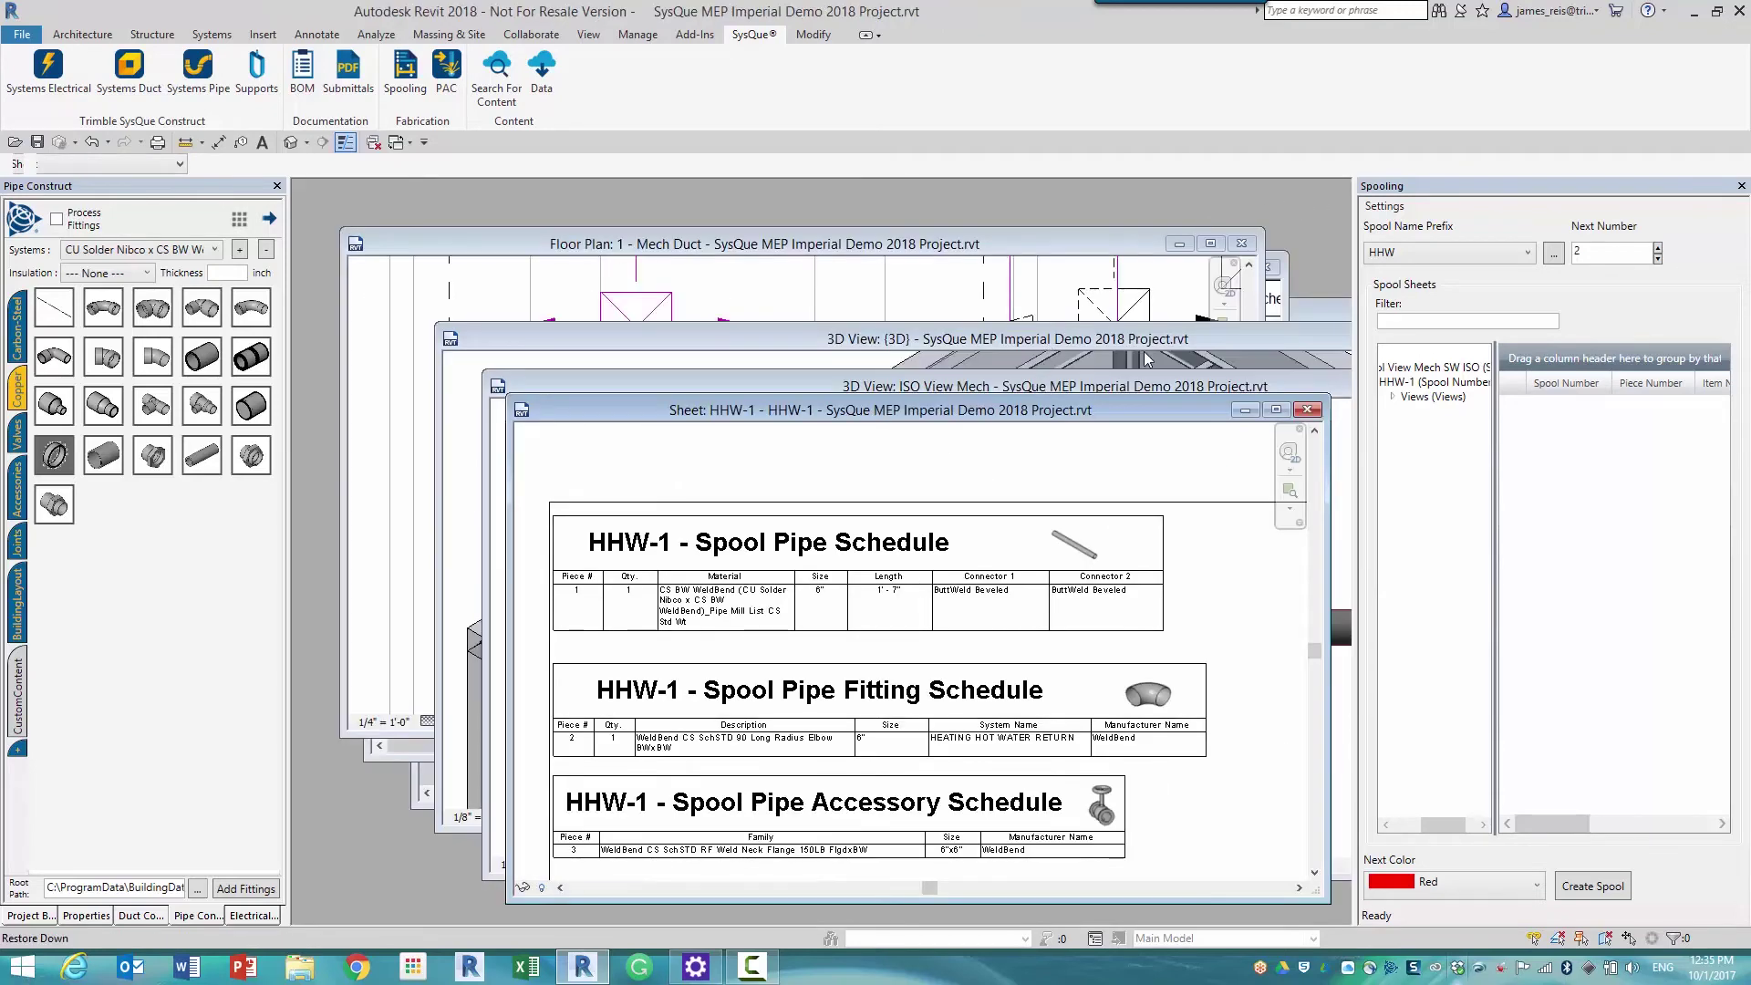
click(1242, 245)
click(1267, 267)
click(1272, 308)
drag(1202, 341, 1001, 303)
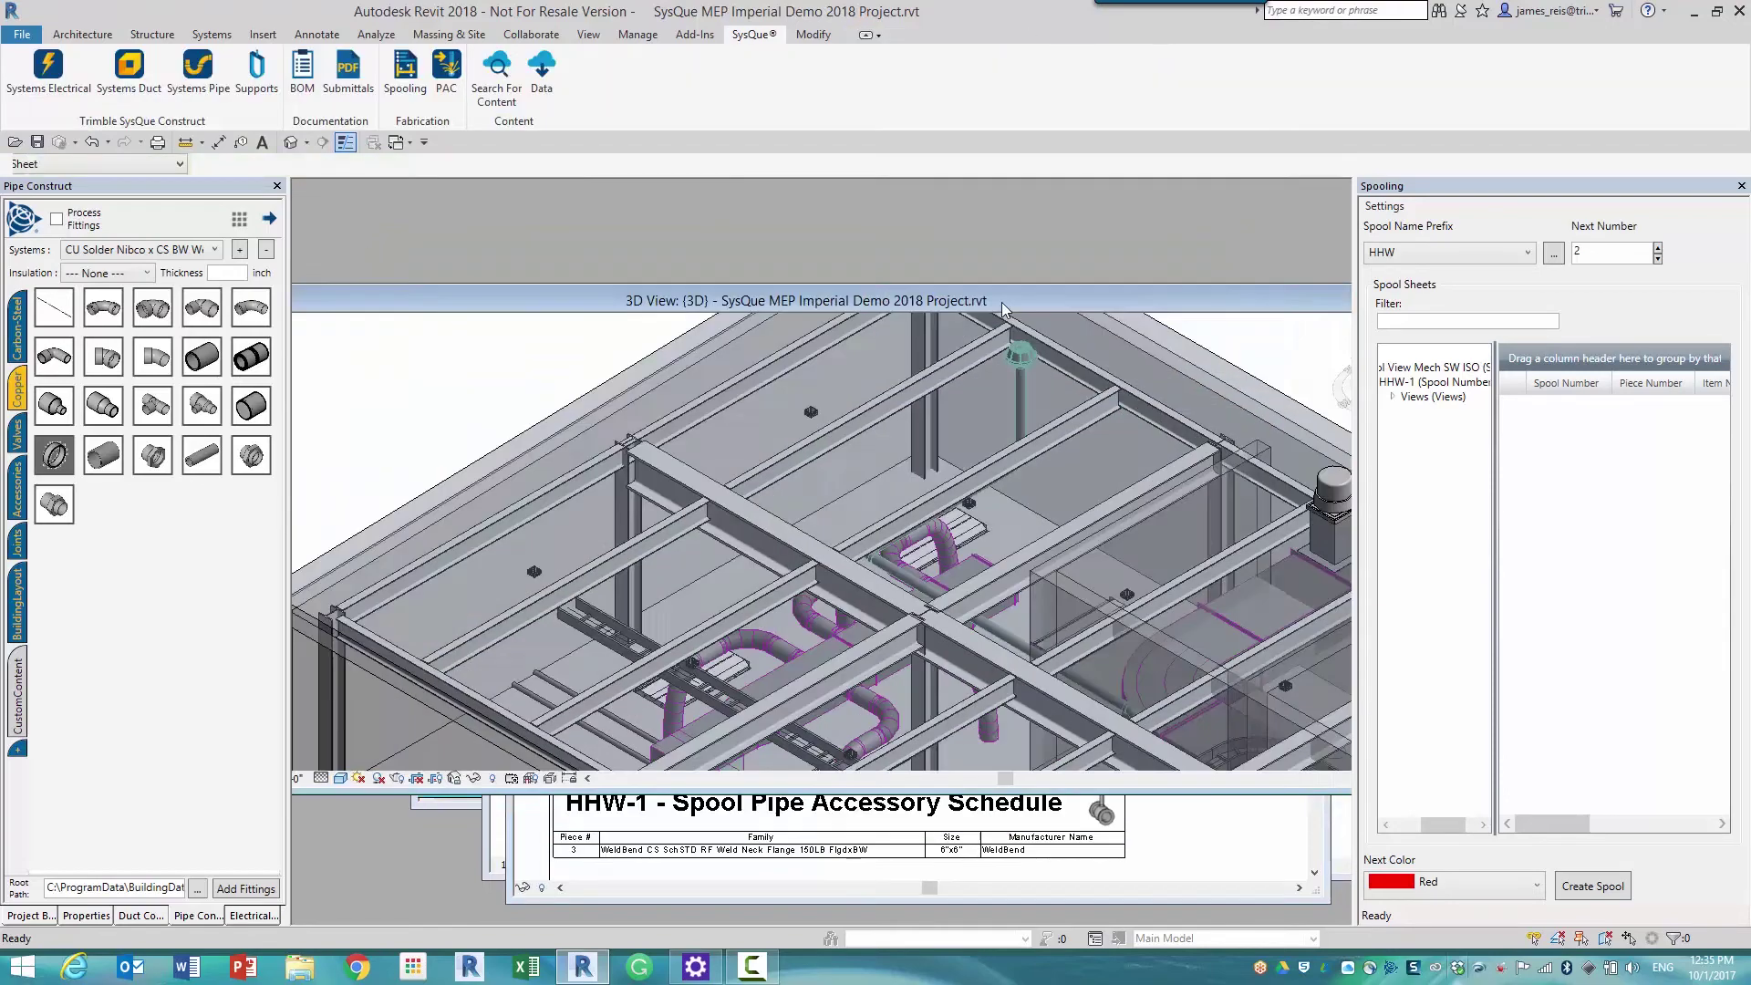
key(w)
key(c)
click(959, 274)
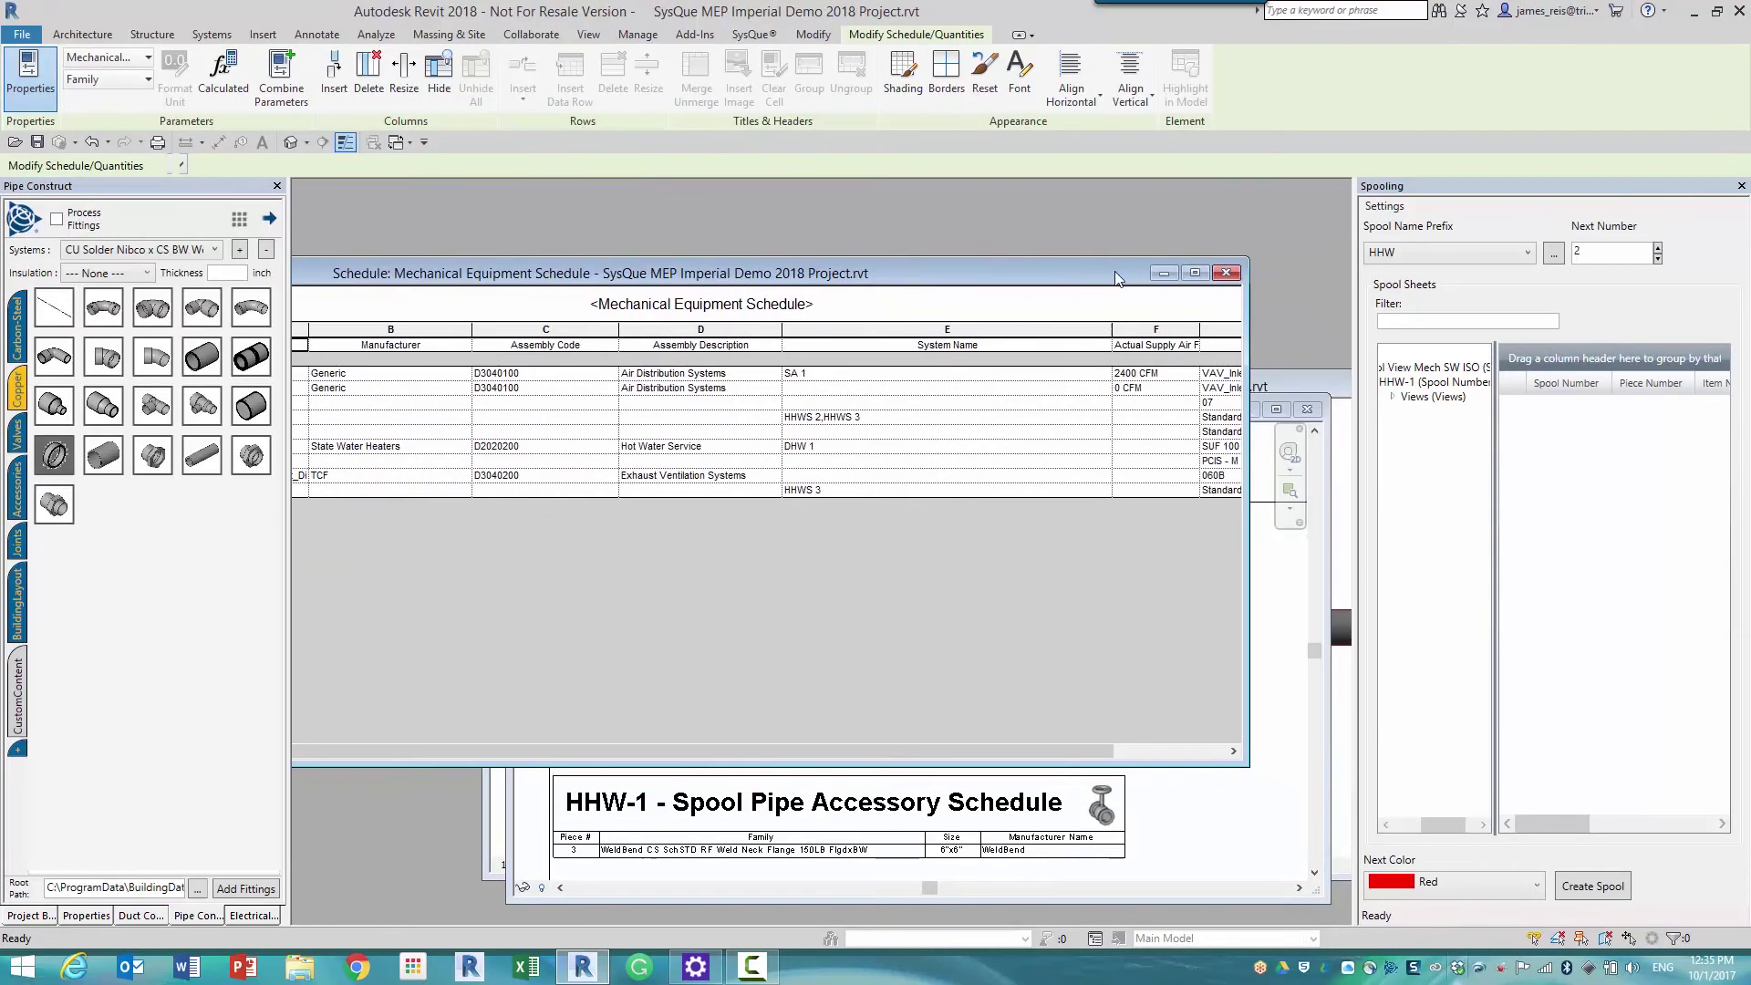
click(1225, 272)
click(589, 34)
click(1493, 101)
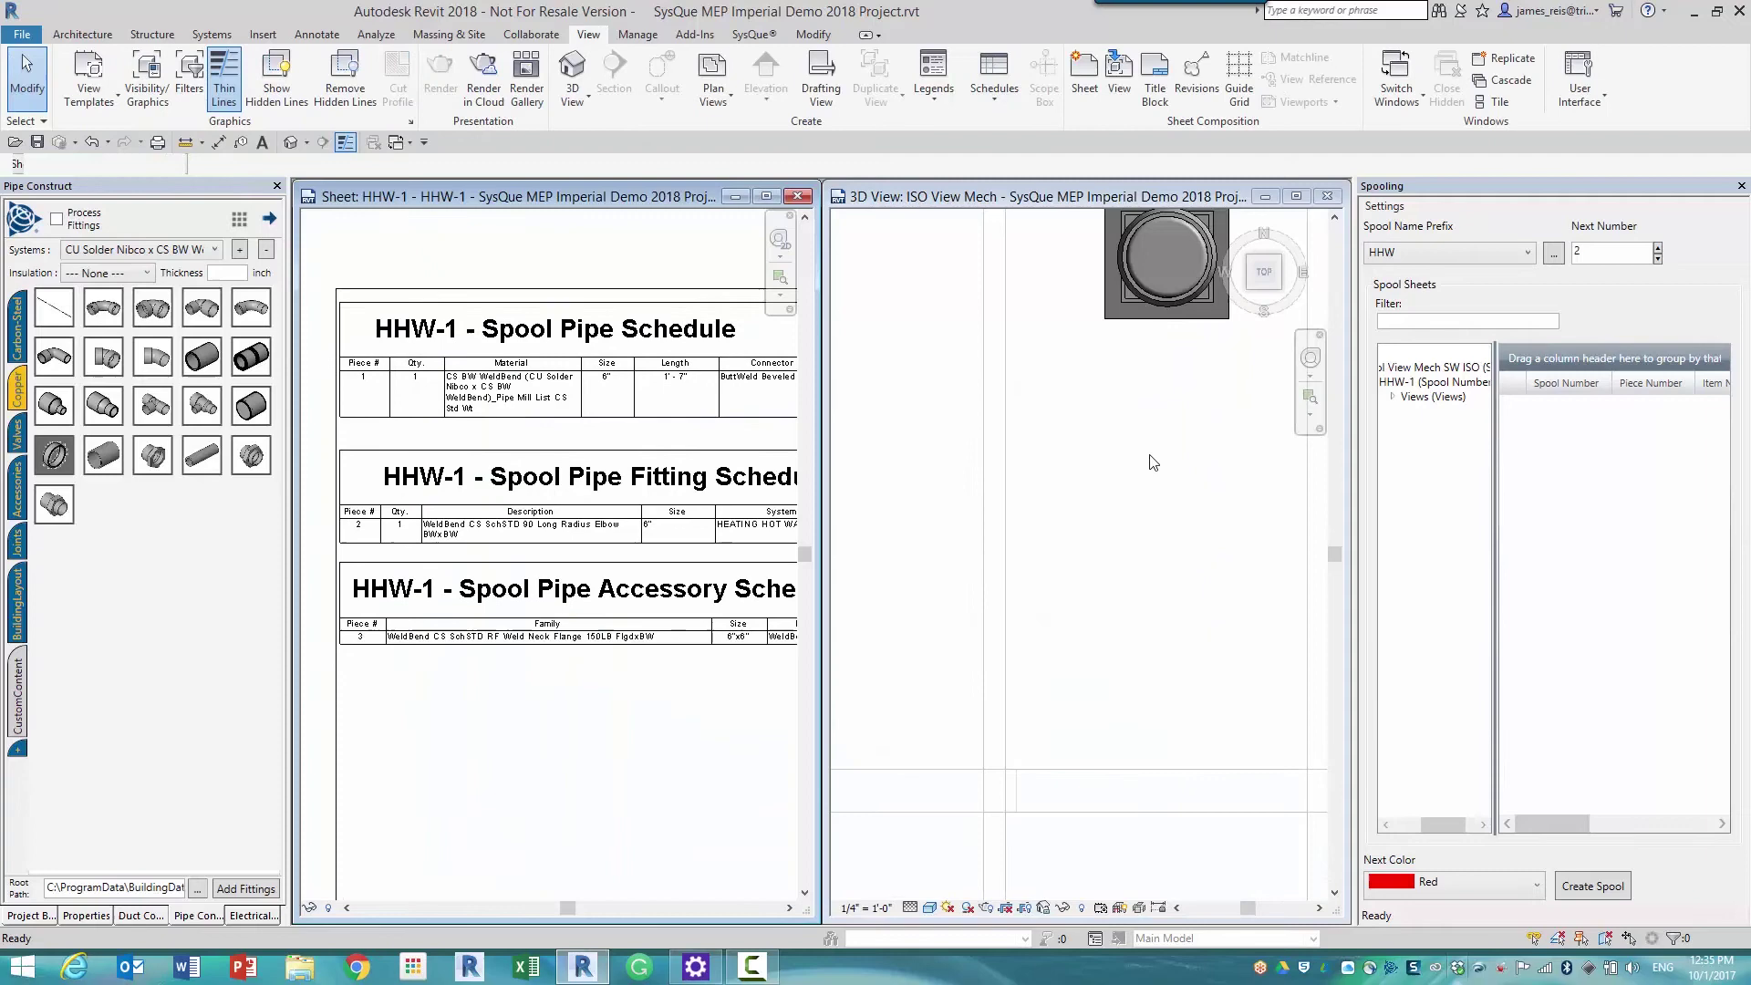
click(1001, 578)
scroll(1048, 578, down, 5)
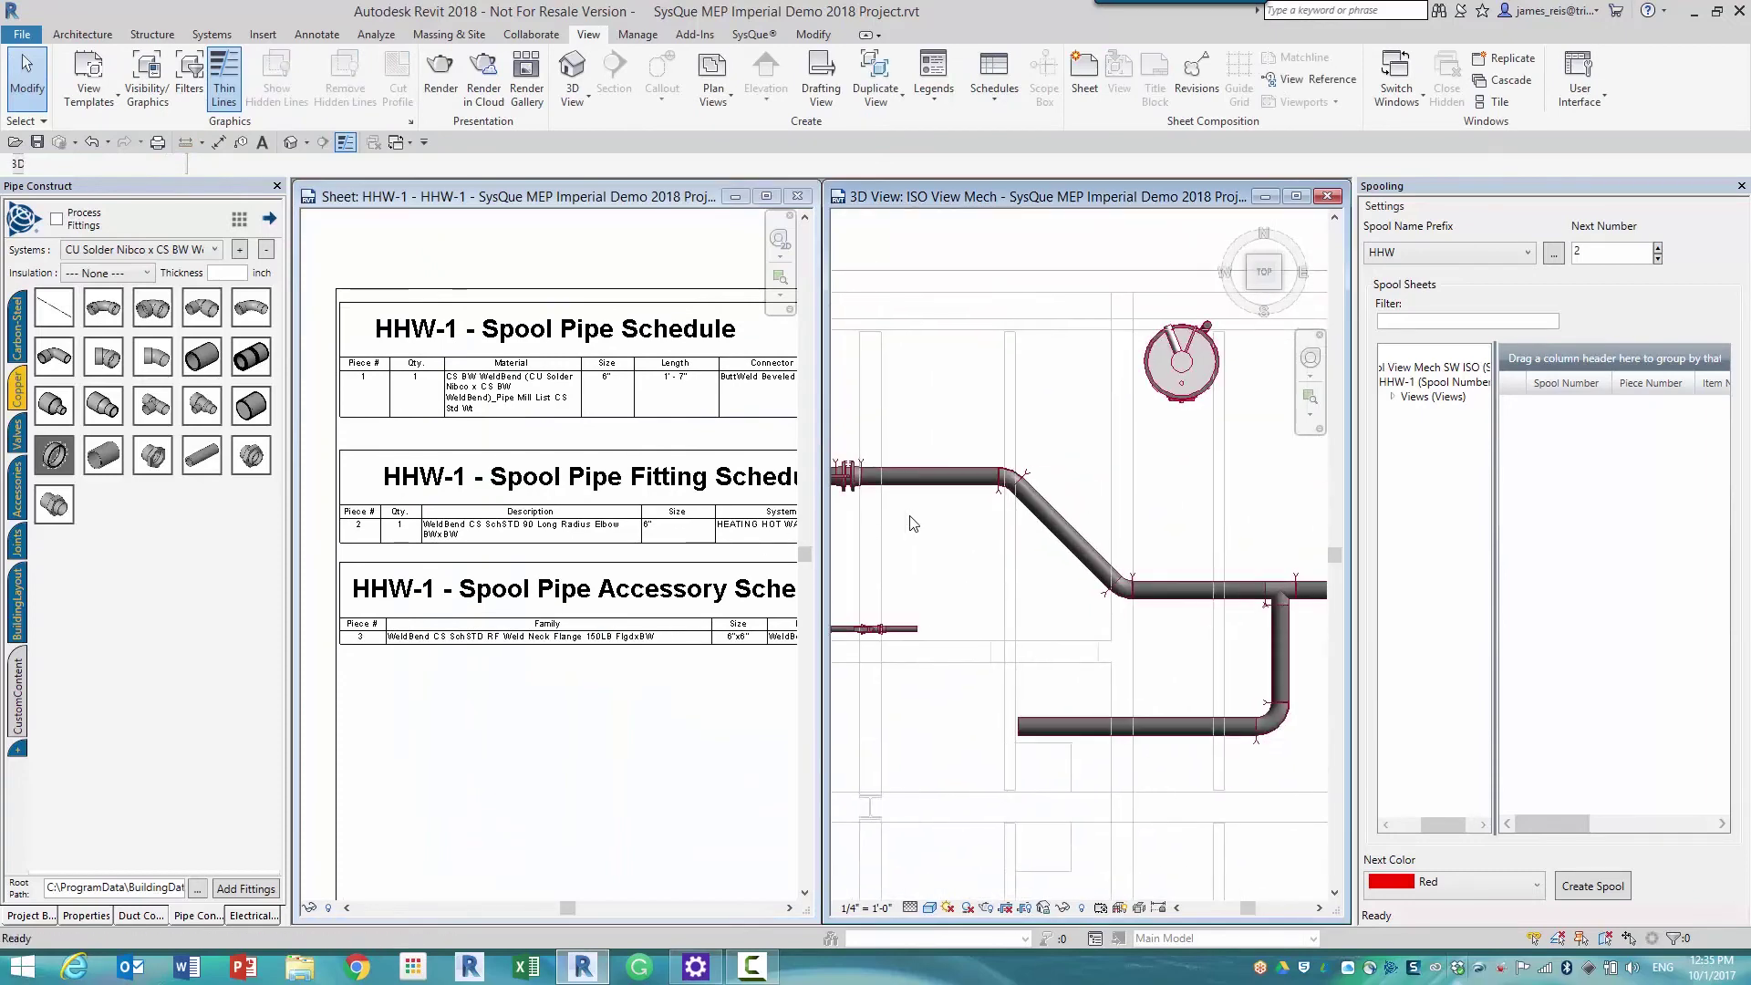
middle_drag(911, 524, 1016, 499)
scroll(1079, 449, up, 3)
scroll(677, 699, down, 3)
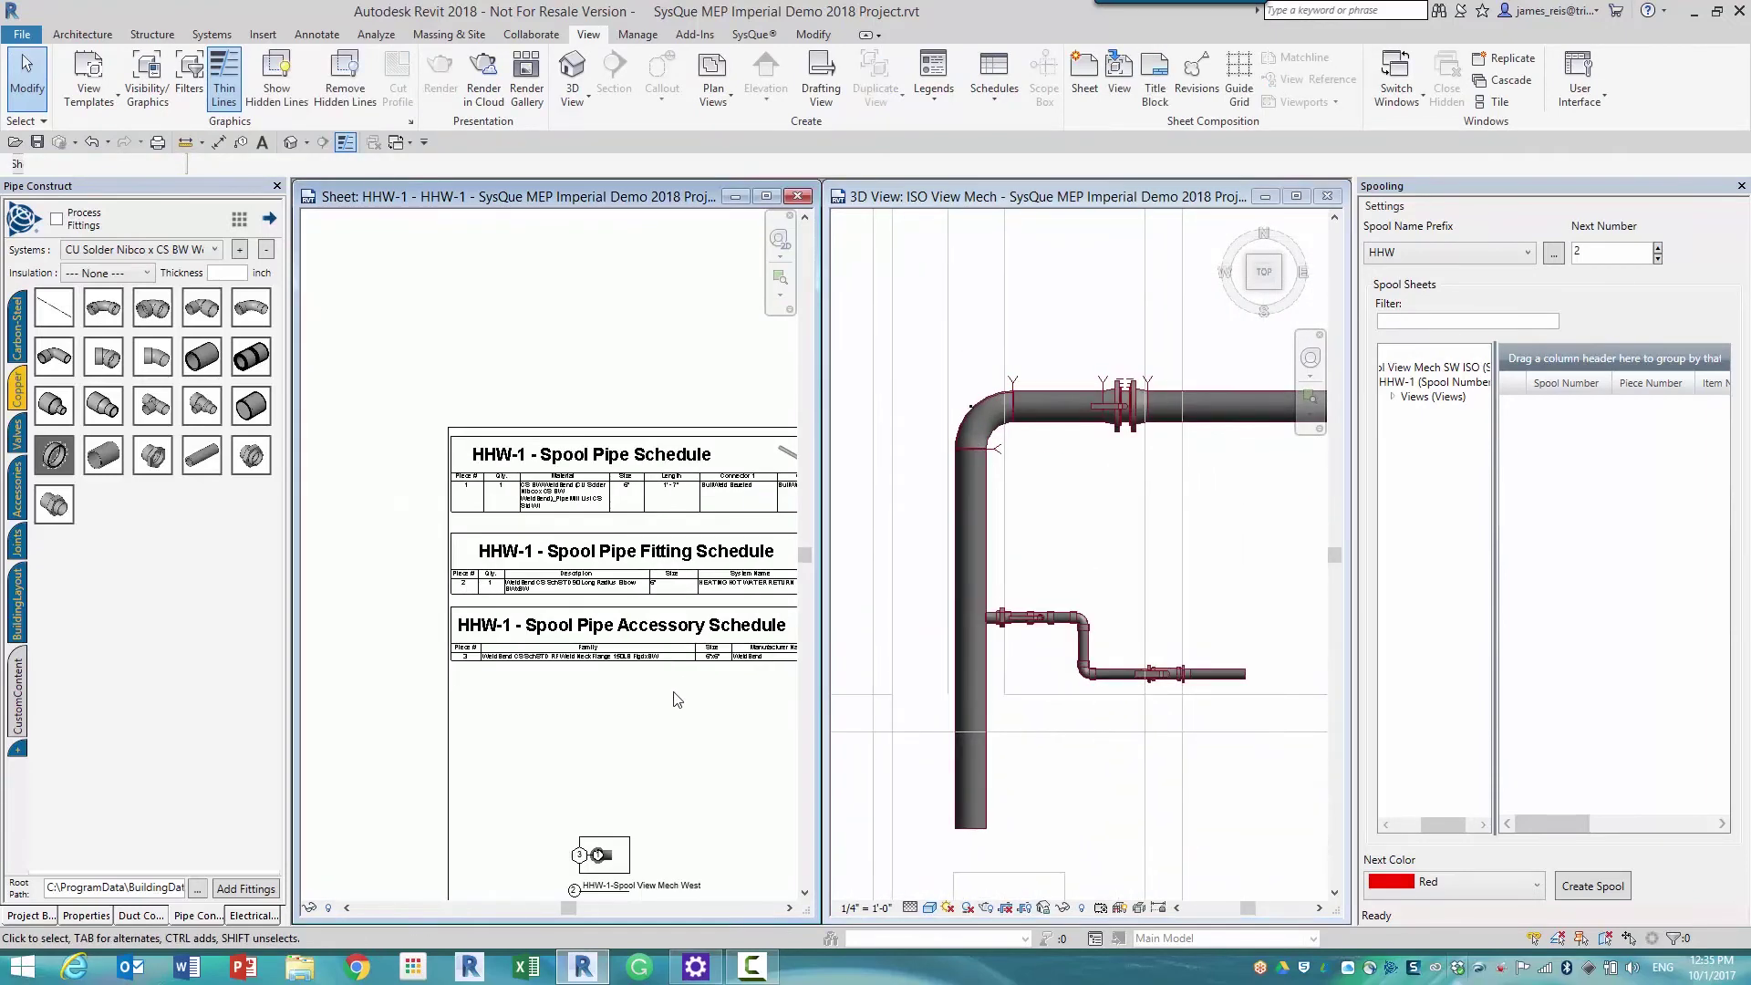
scroll(677, 699, up, 3)
scroll(729, 392, up, 2)
middle_drag(730, 392, 807, 403)
scroll(712, 392, down, 3)
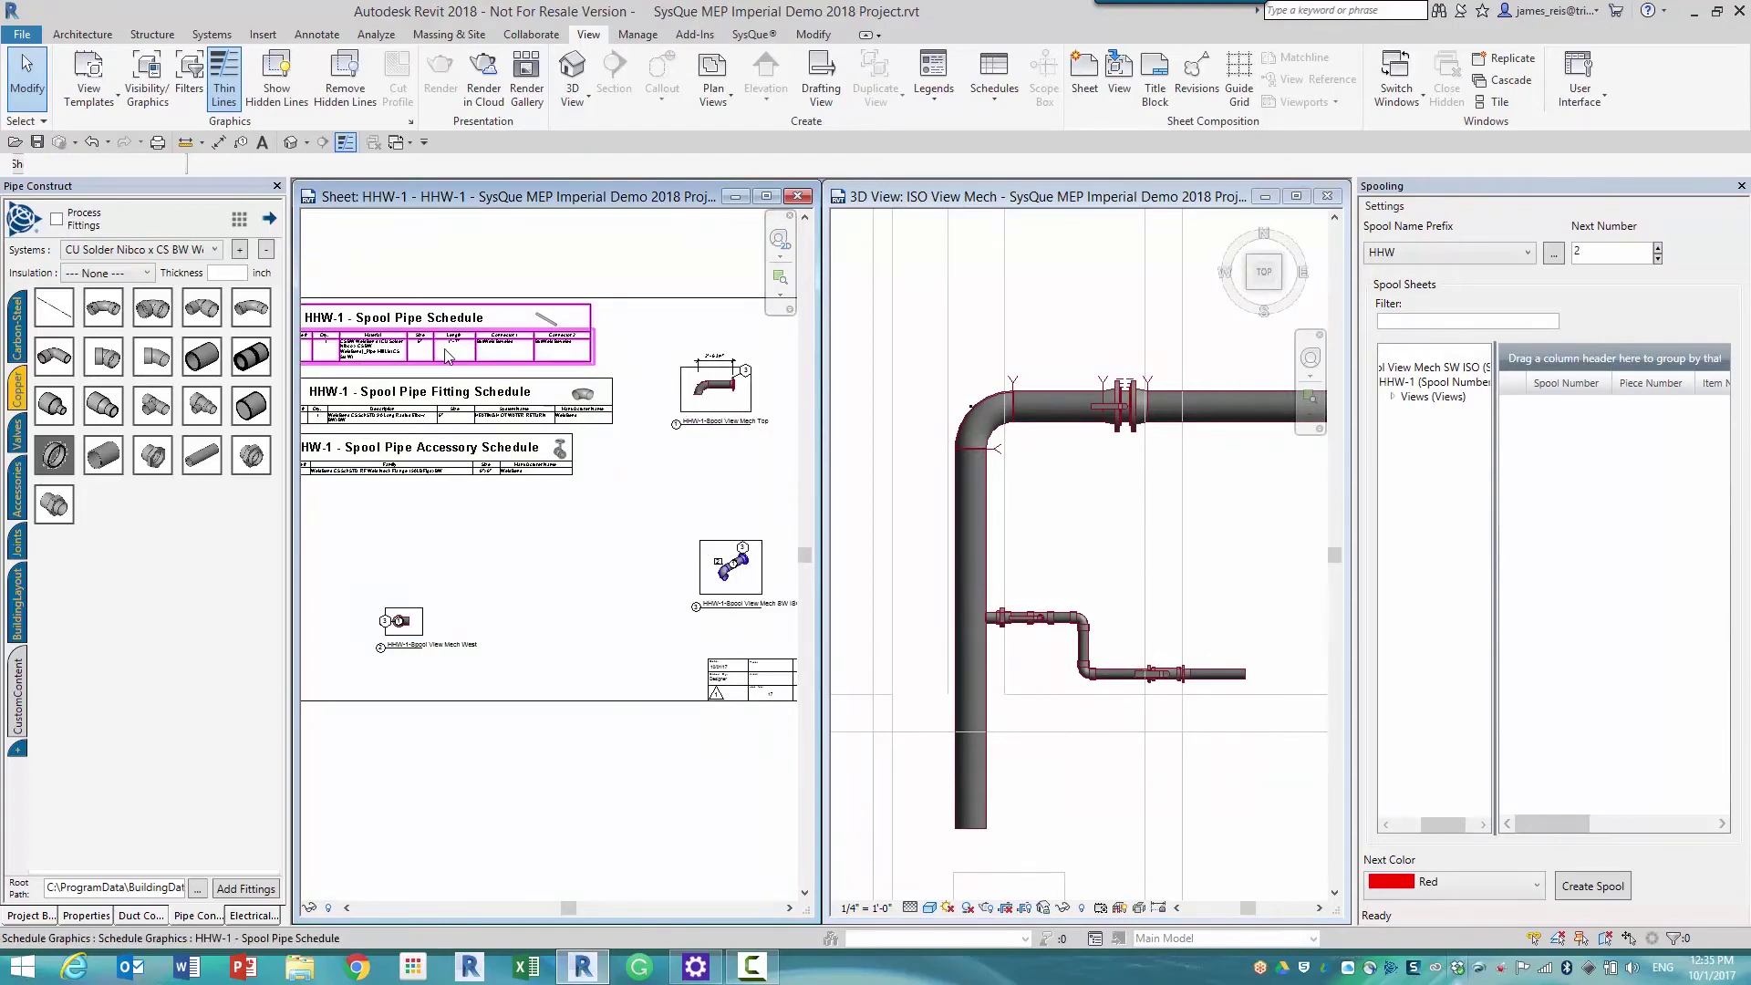
- Slide the butterfly valve further right along the horizontal pipe
click(1129, 403)
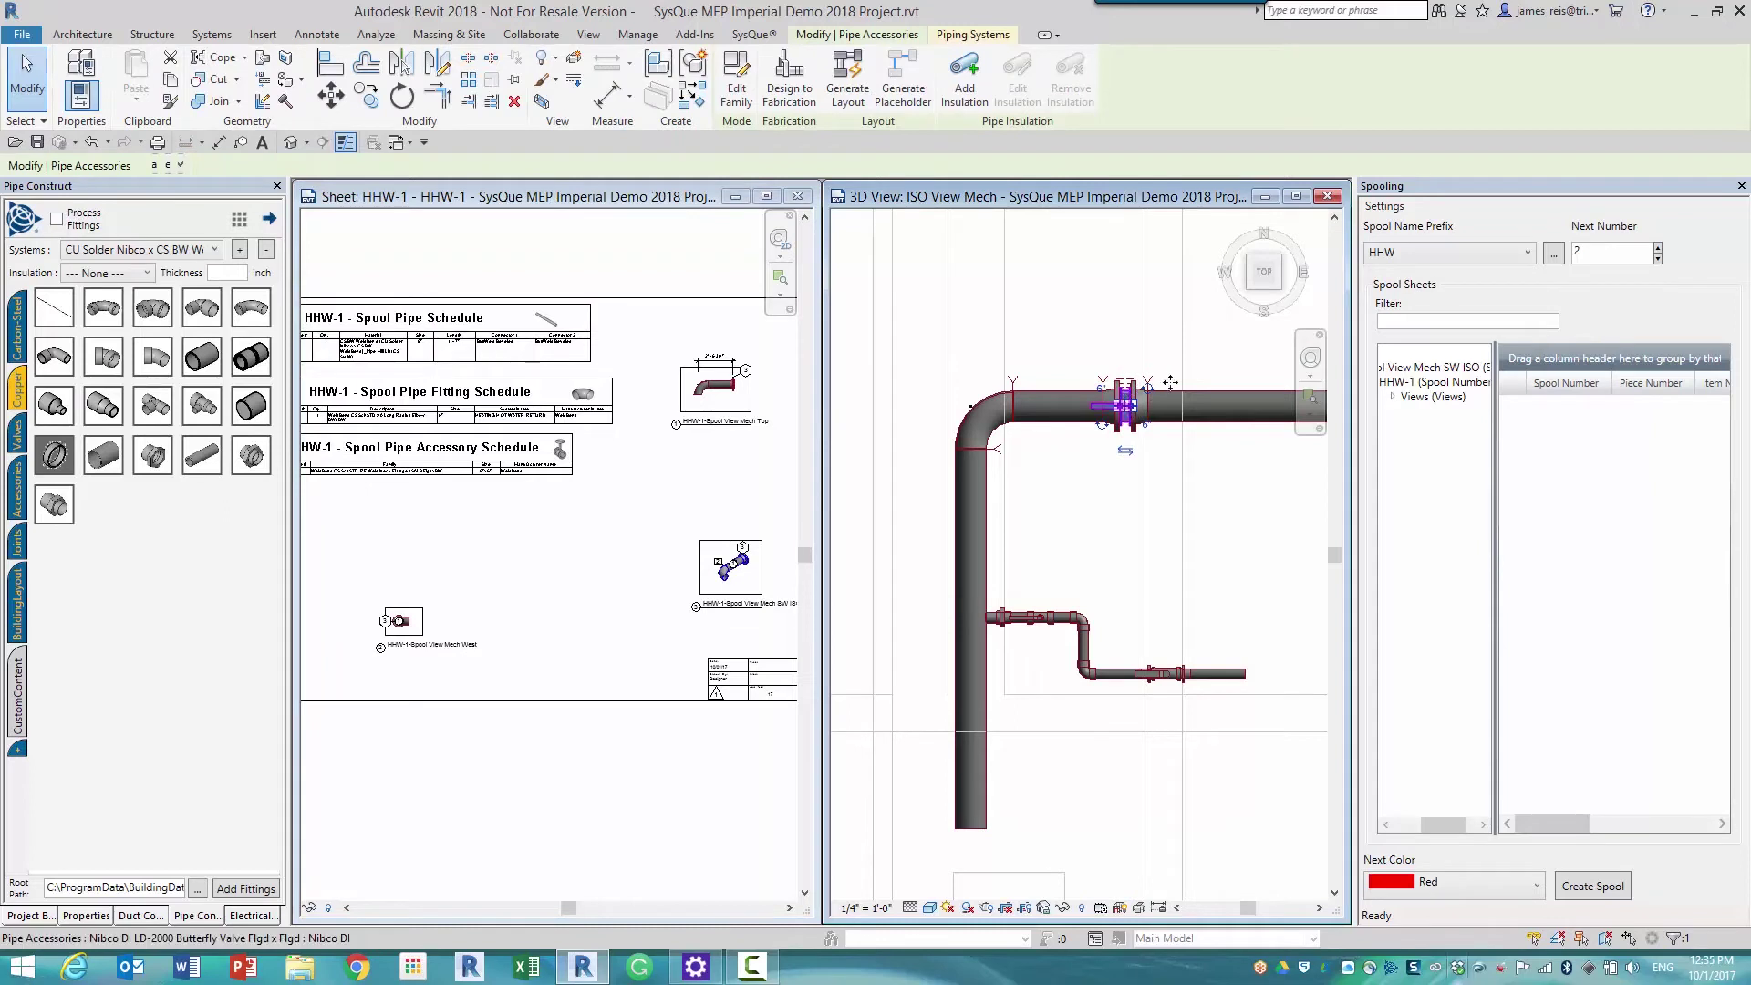
drag(1124, 386, 1179, 386)
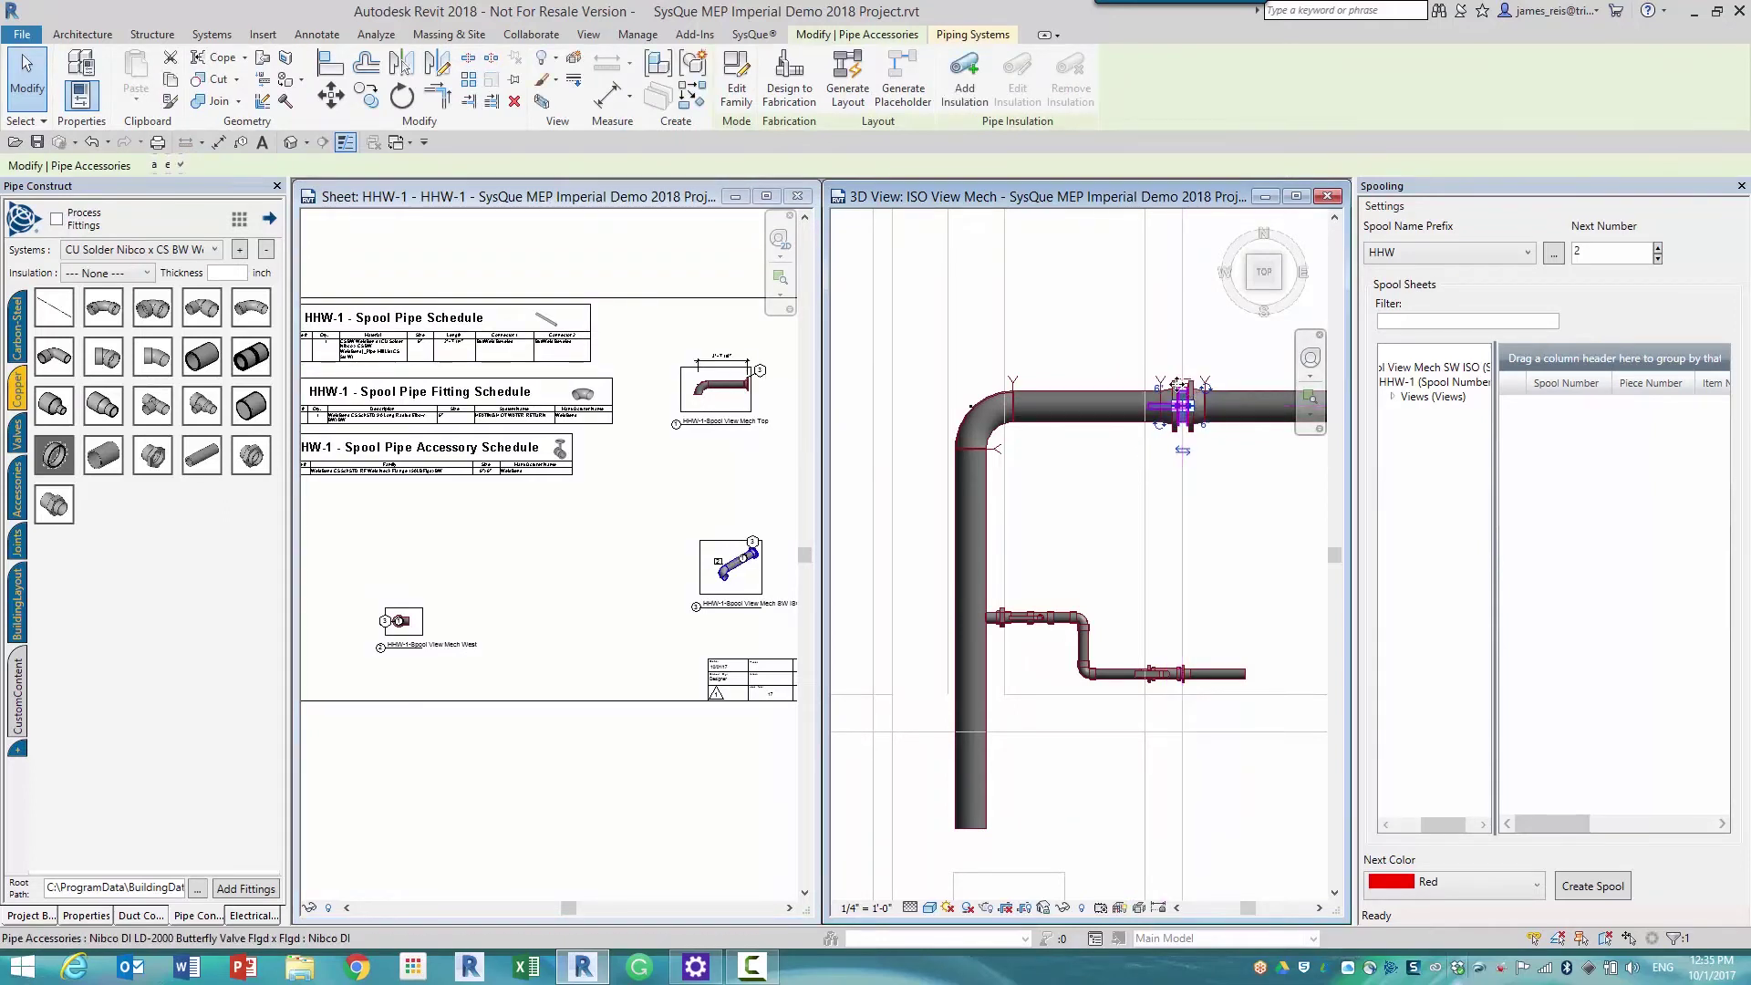
scroll(697, 394, up, 6)
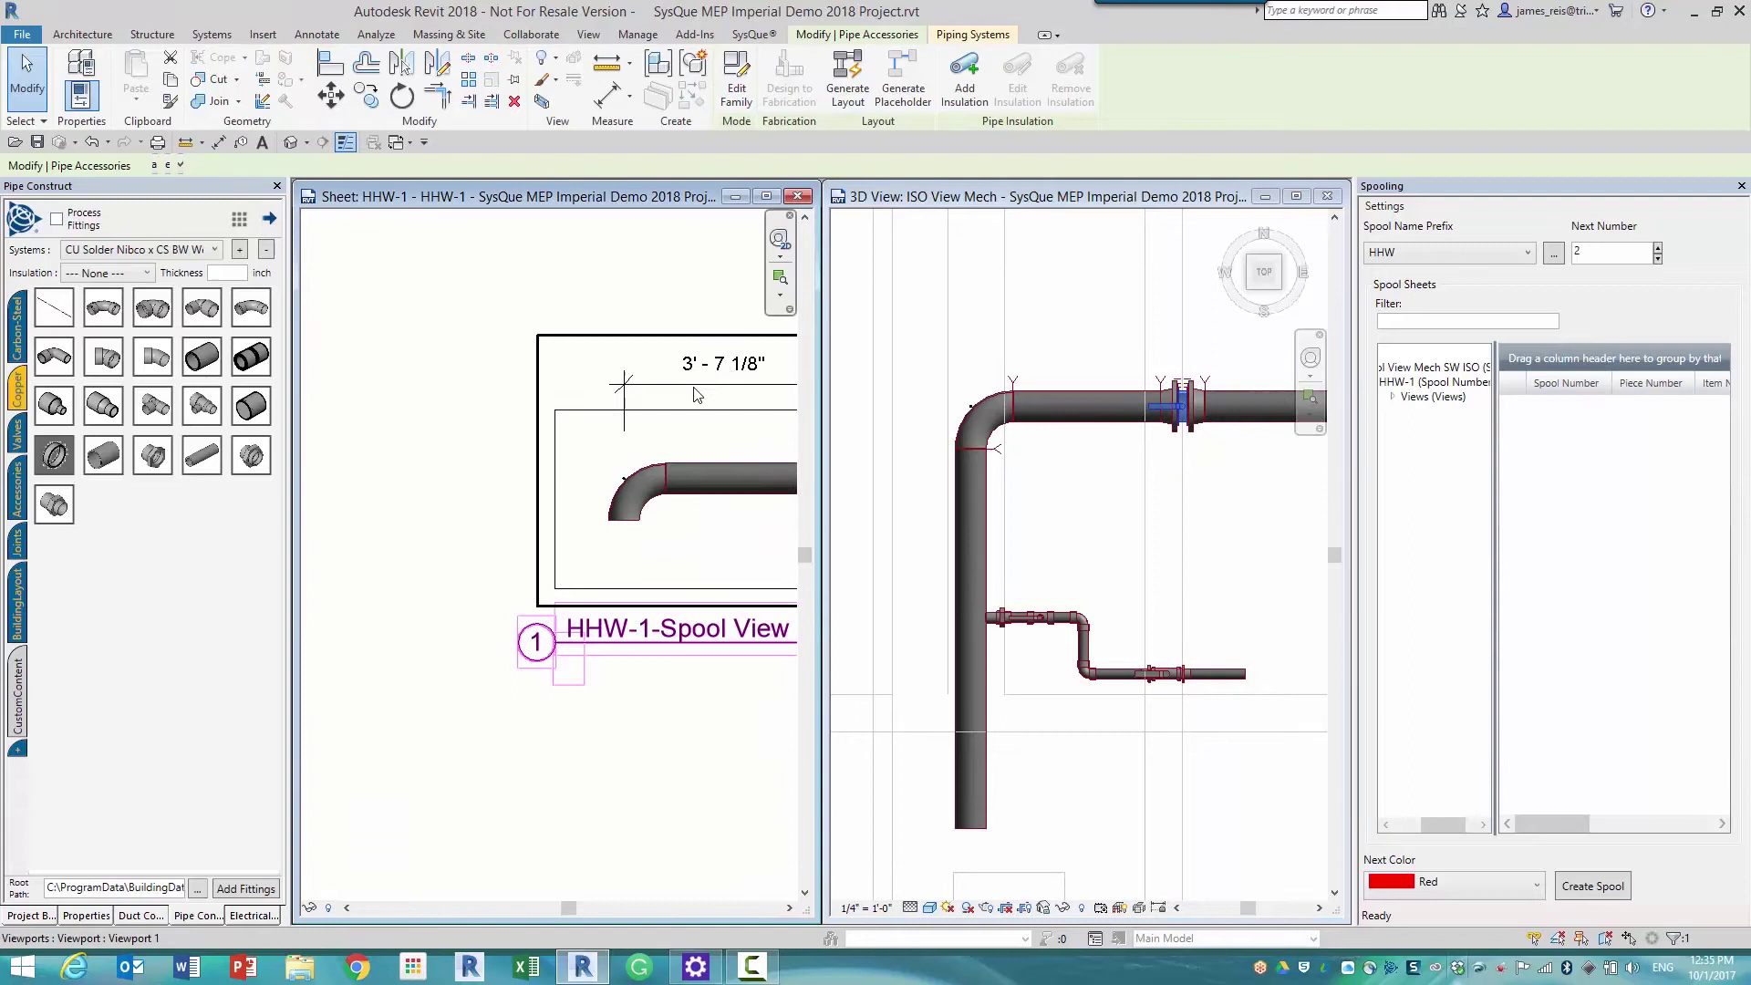
scroll(698, 394, down, 4)
scroll(538, 365, up, 4)
scroll(538, 358, up, 2)
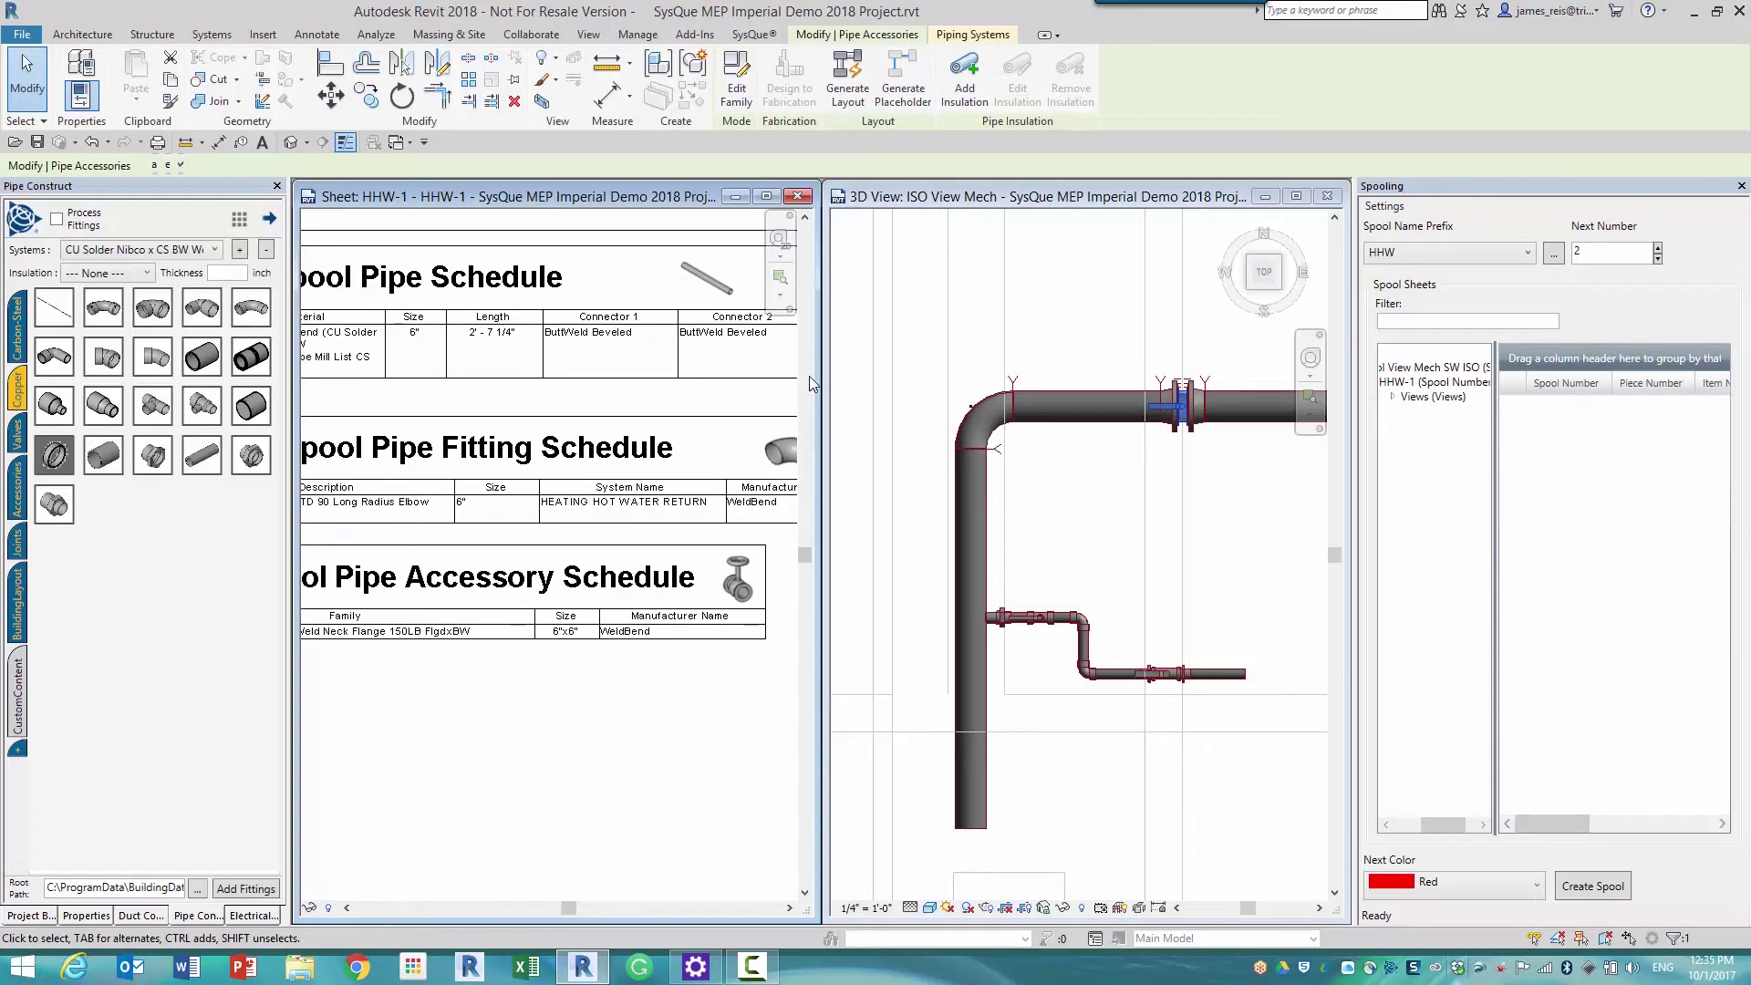
- Enlarge the sheet window and pan it to check the updated spool schedules
drag(814, 385, 1124, 385)
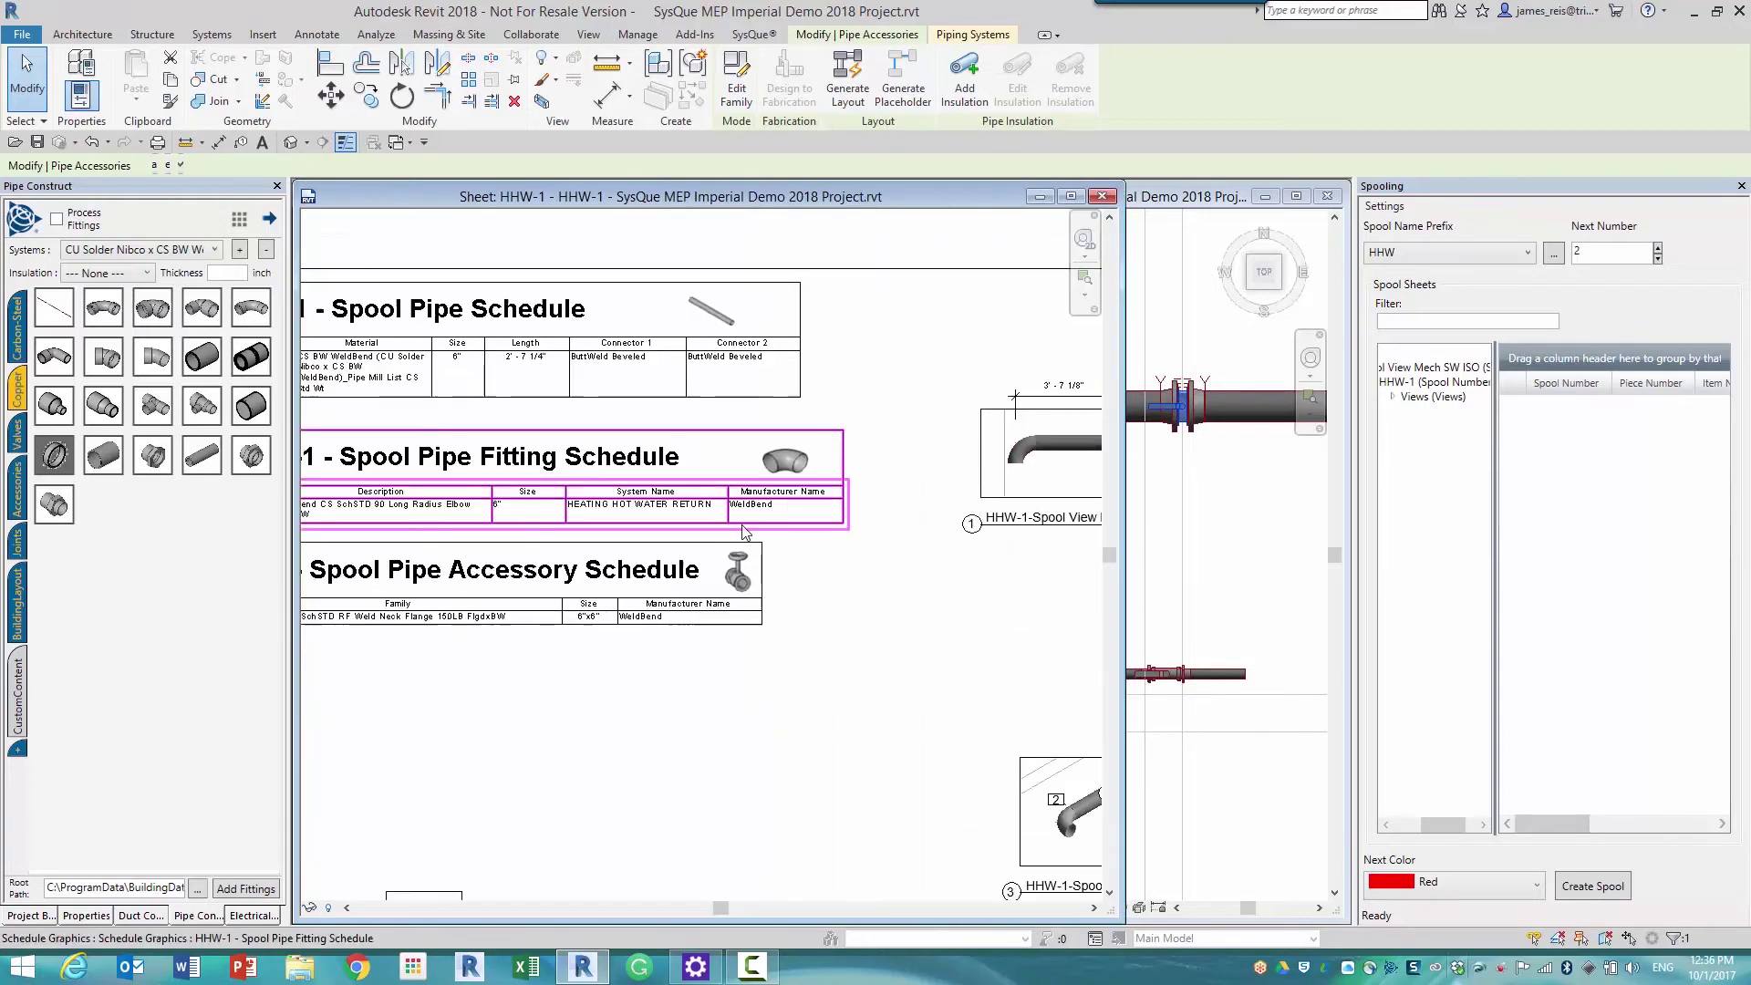
scroll(945, 569, down, 2)
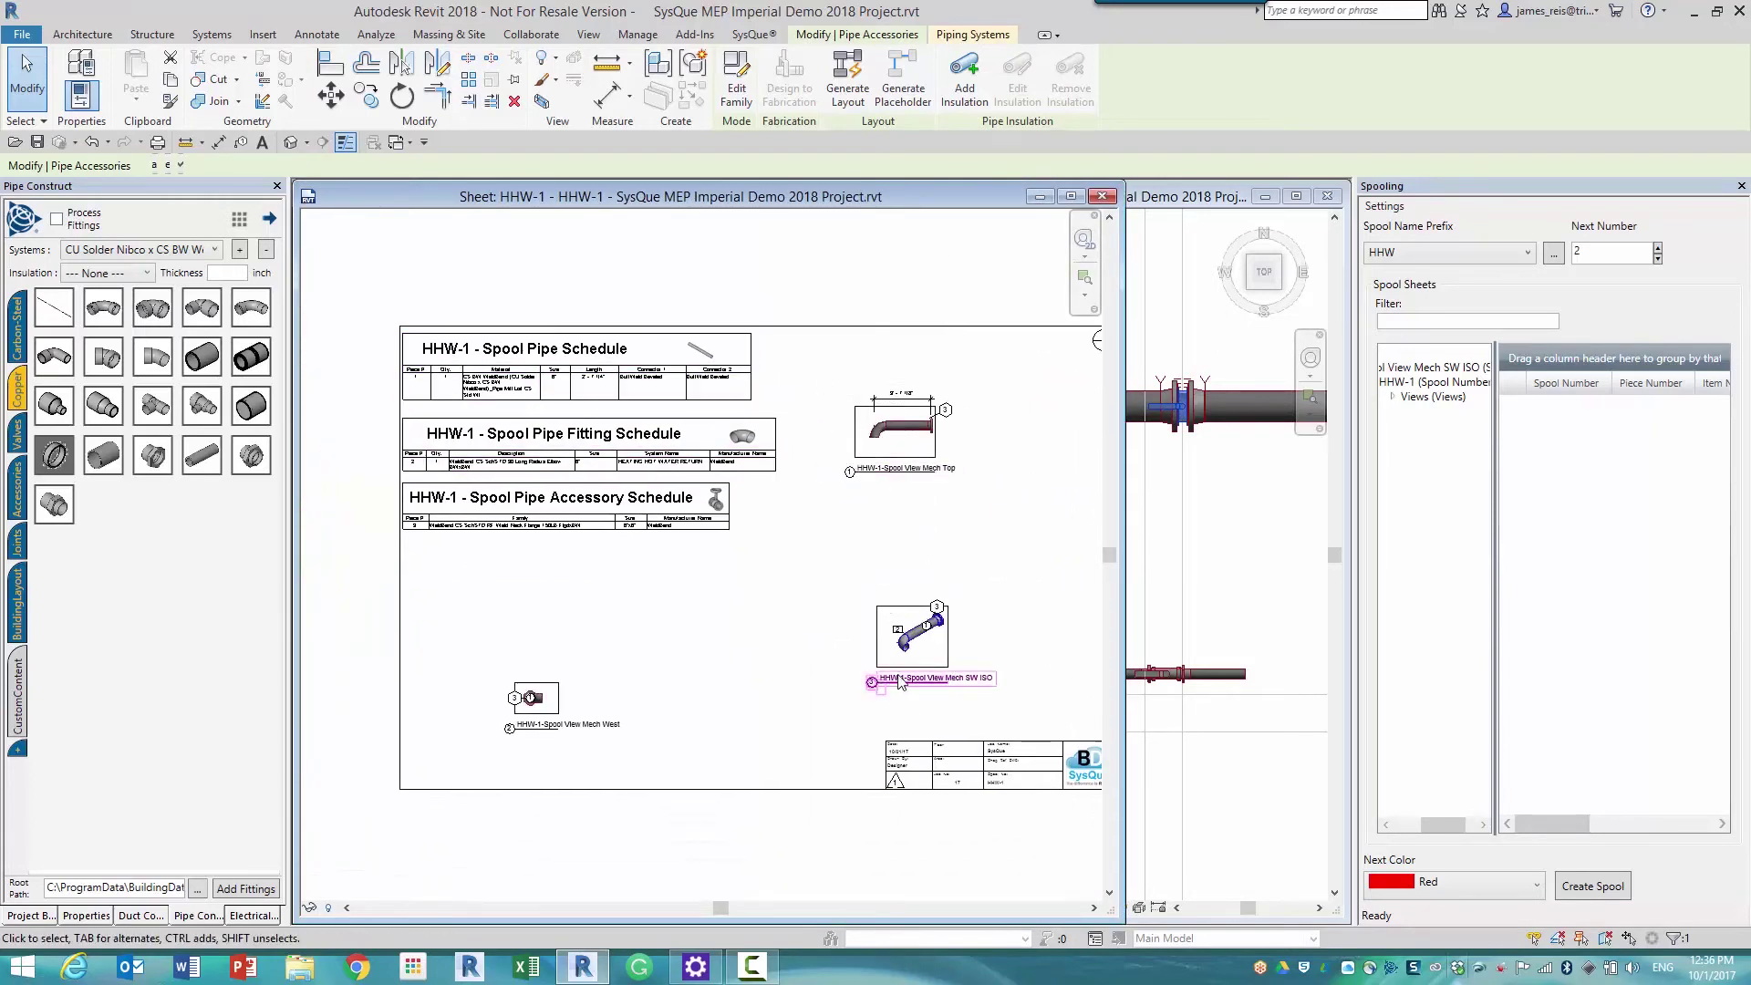
middle_drag(945, 569, 961, 527)
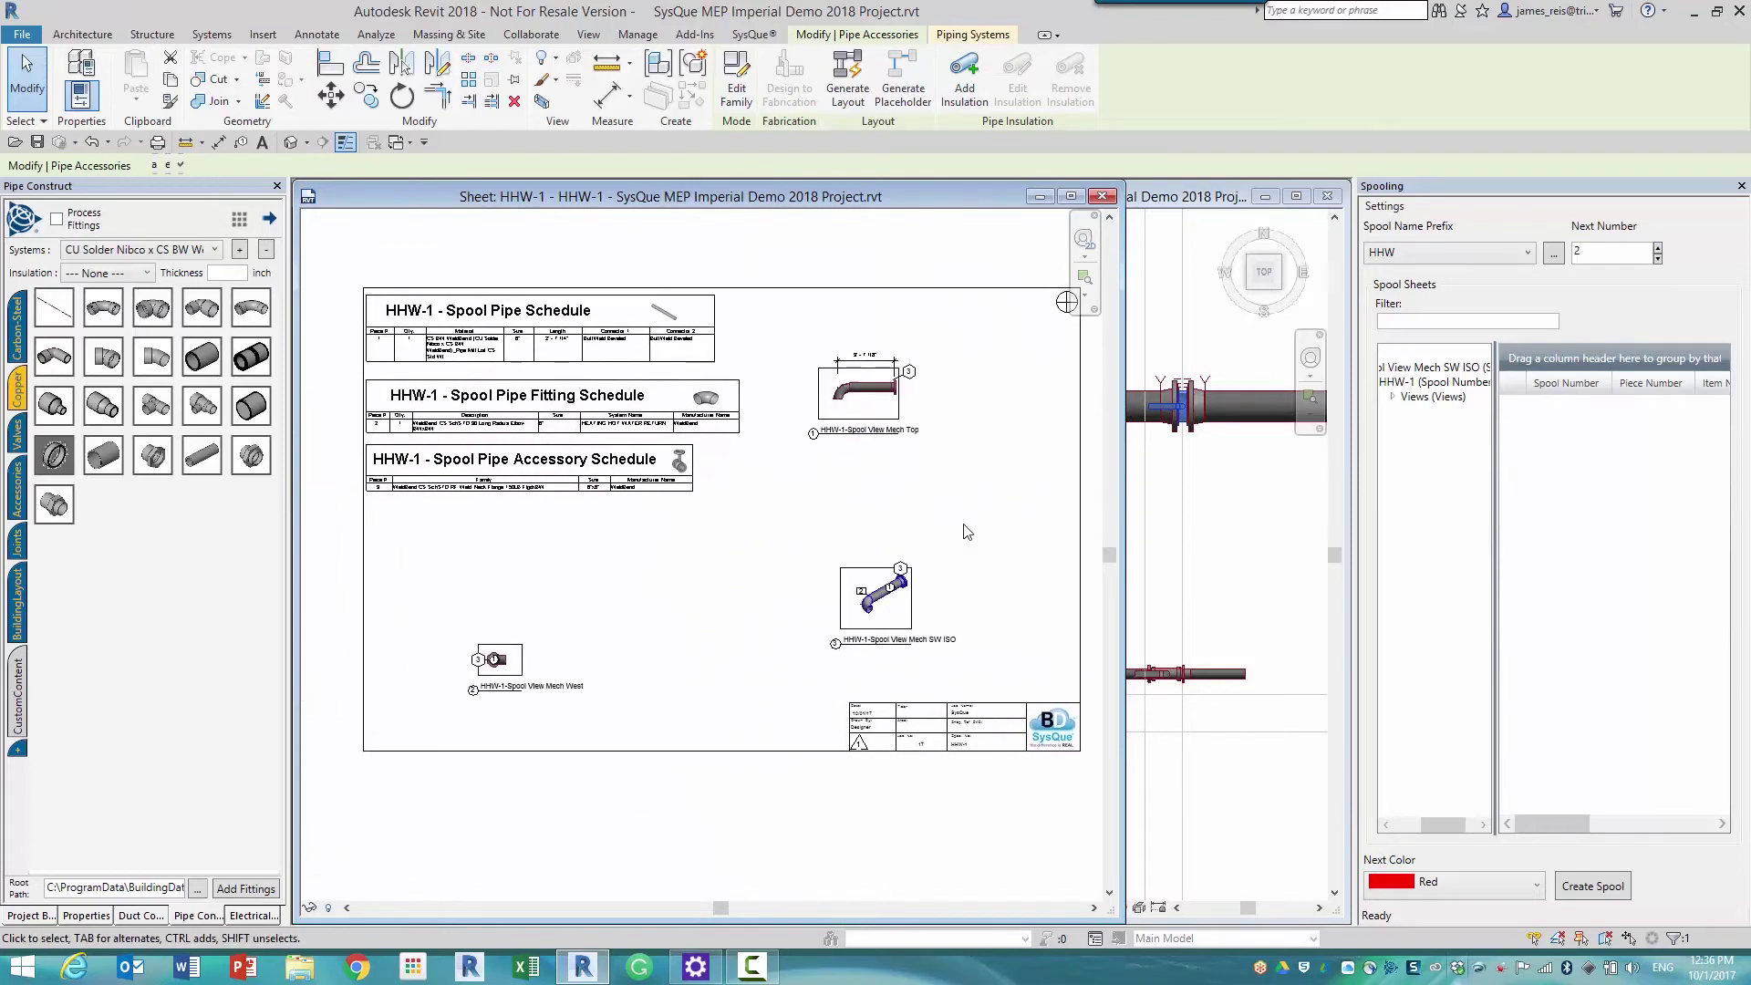
click(961, 527)
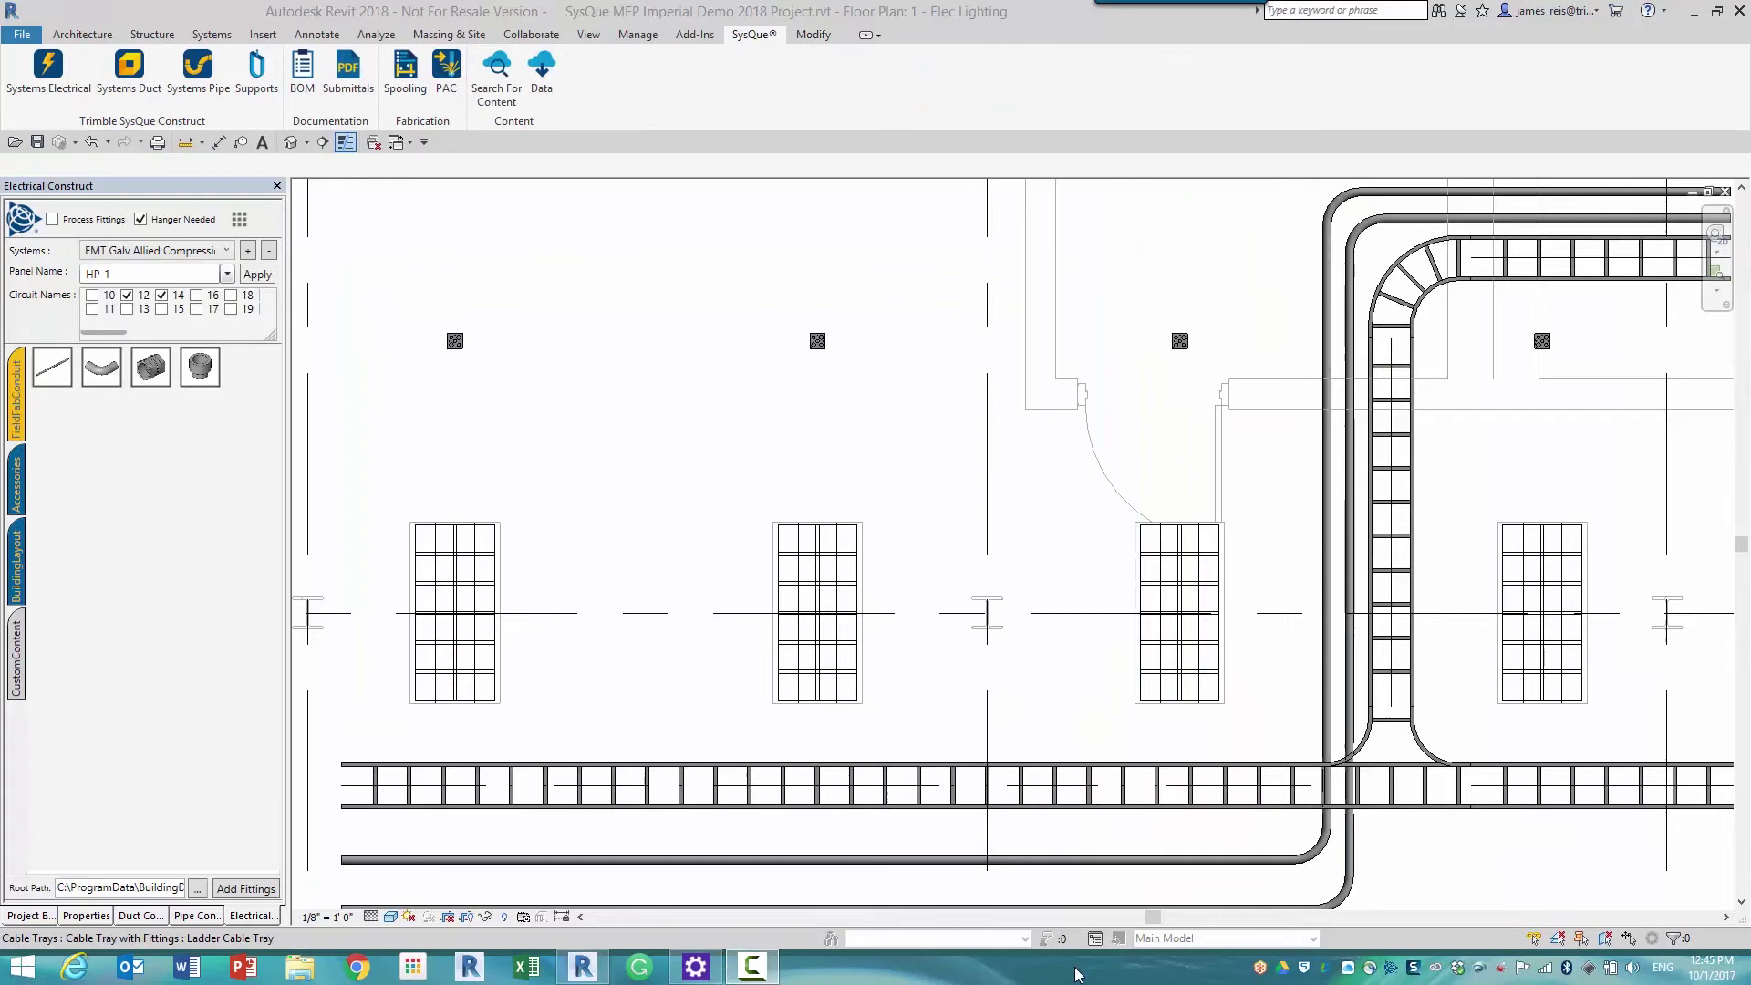
- Draw the 2" EMT conduit run: a horizontal leg, a 90° drop, a lower leg past the fixture, then an angled offset
click(51, 367)
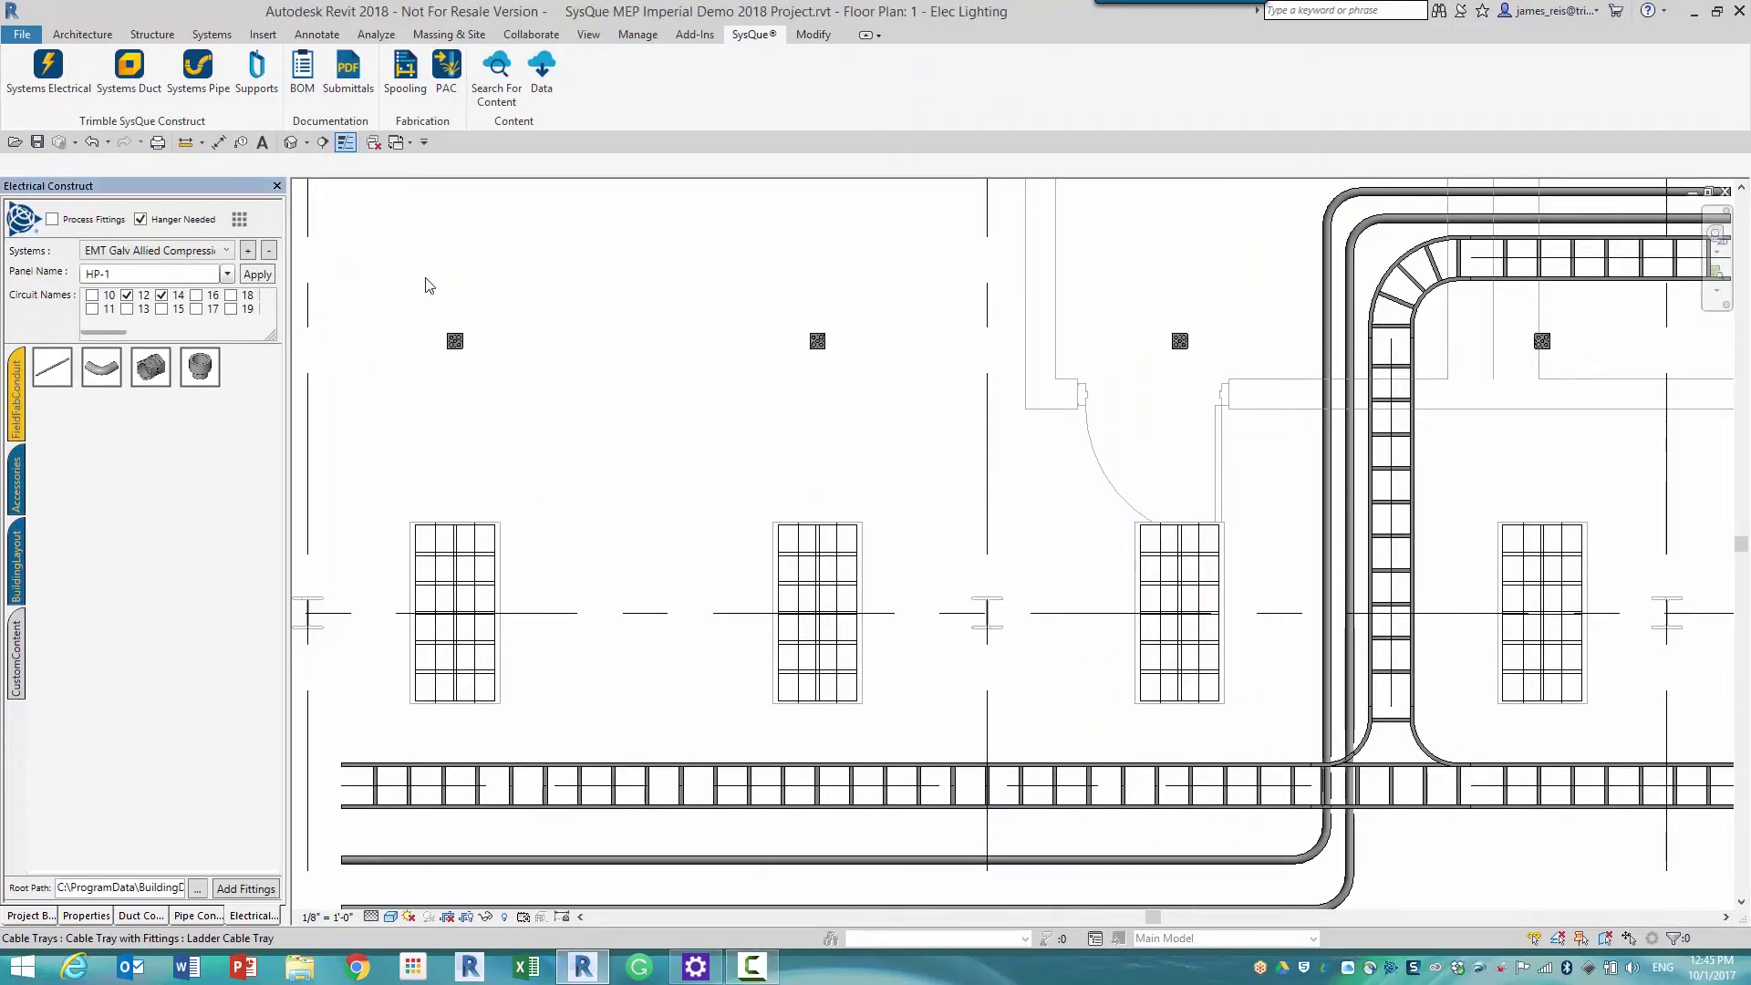
click(390, 274)
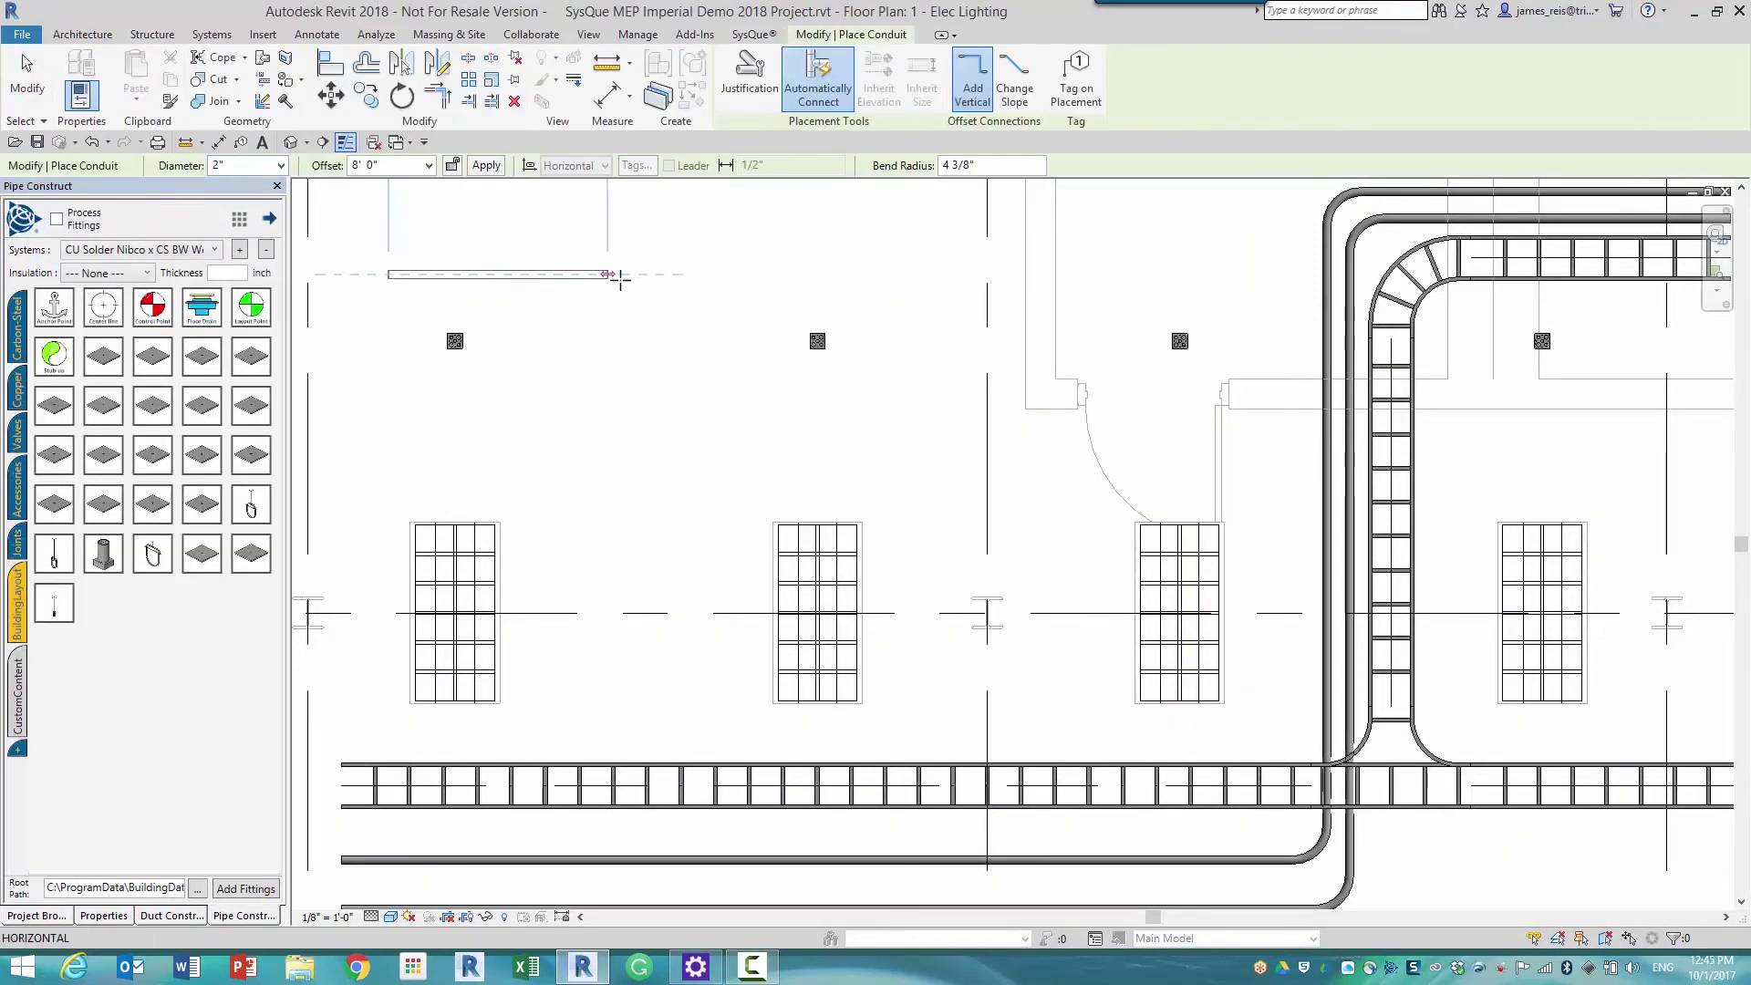
click(641, 273)
click(641, 552)
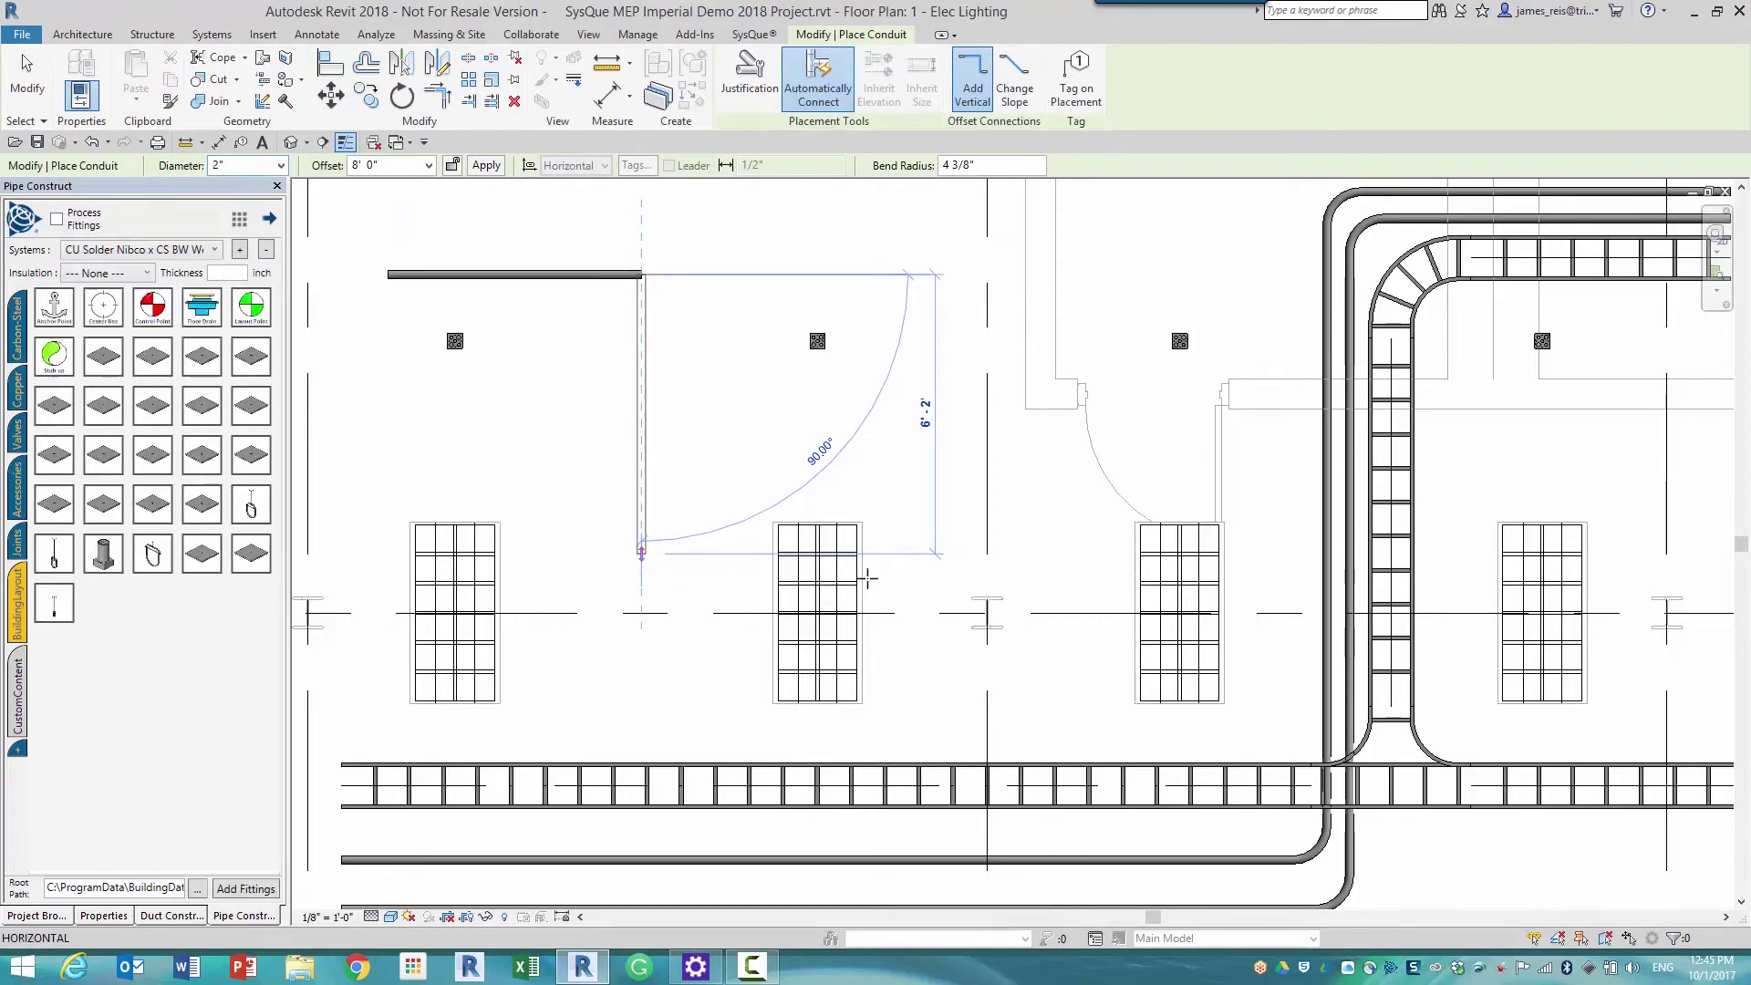
click(1062, 482)
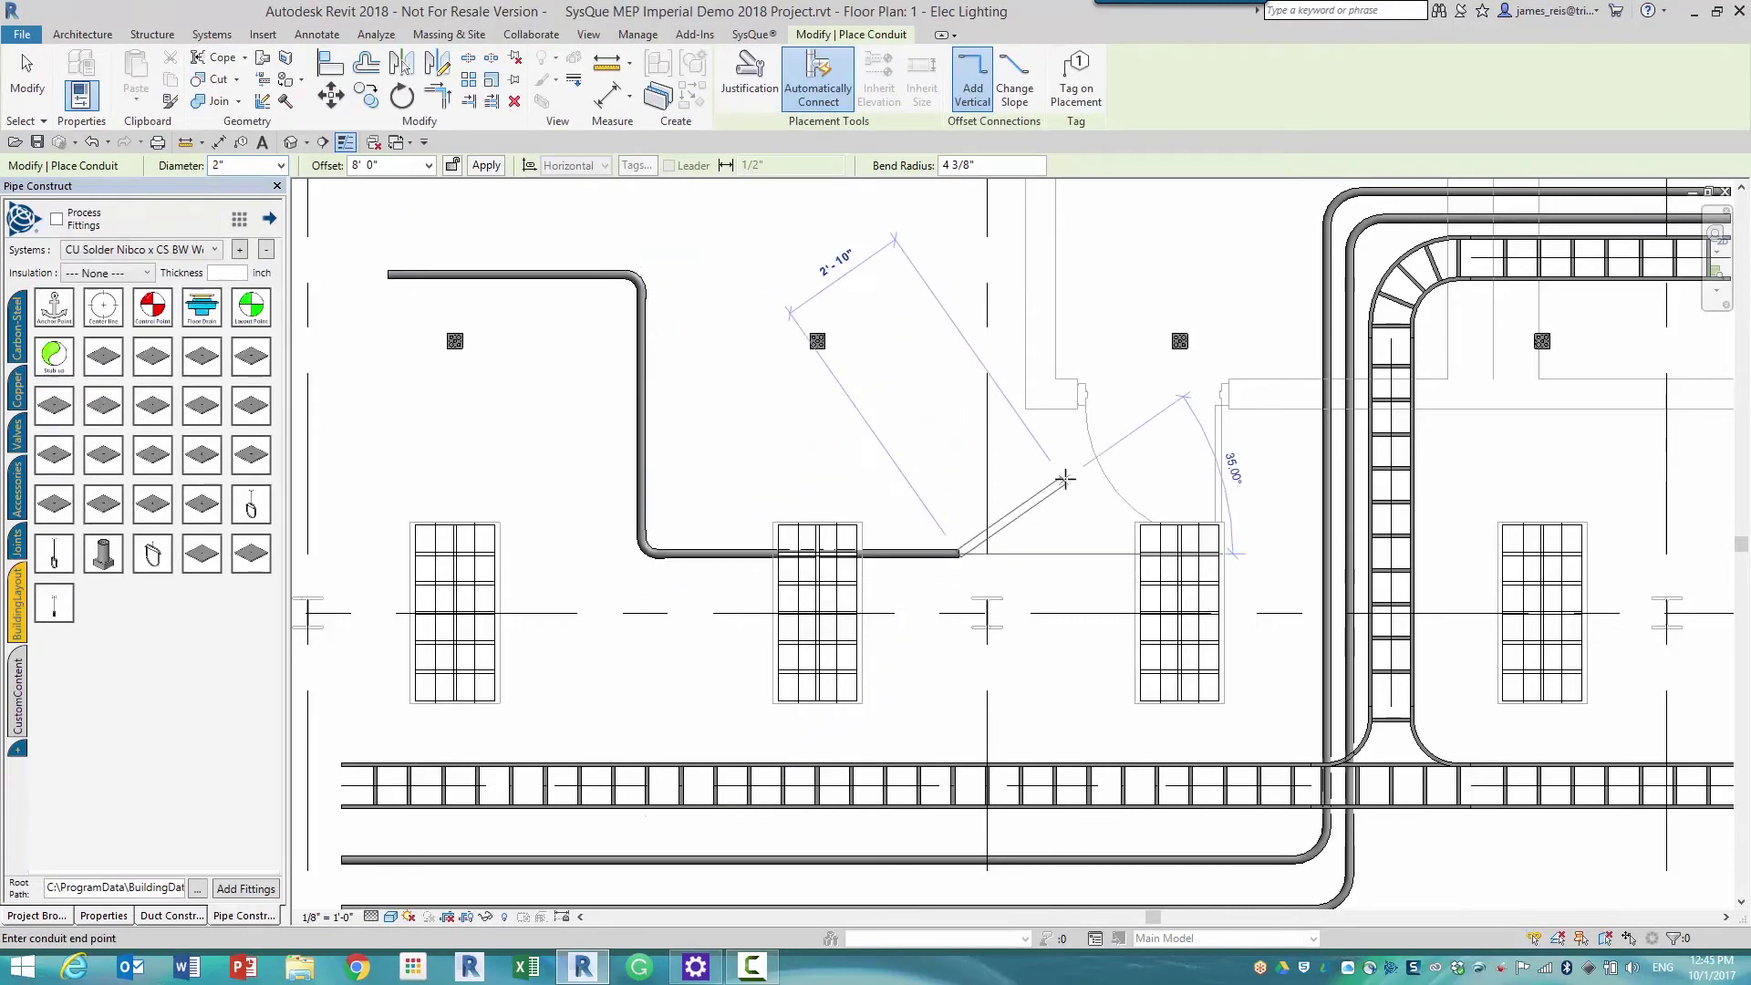
click(1144, 429)
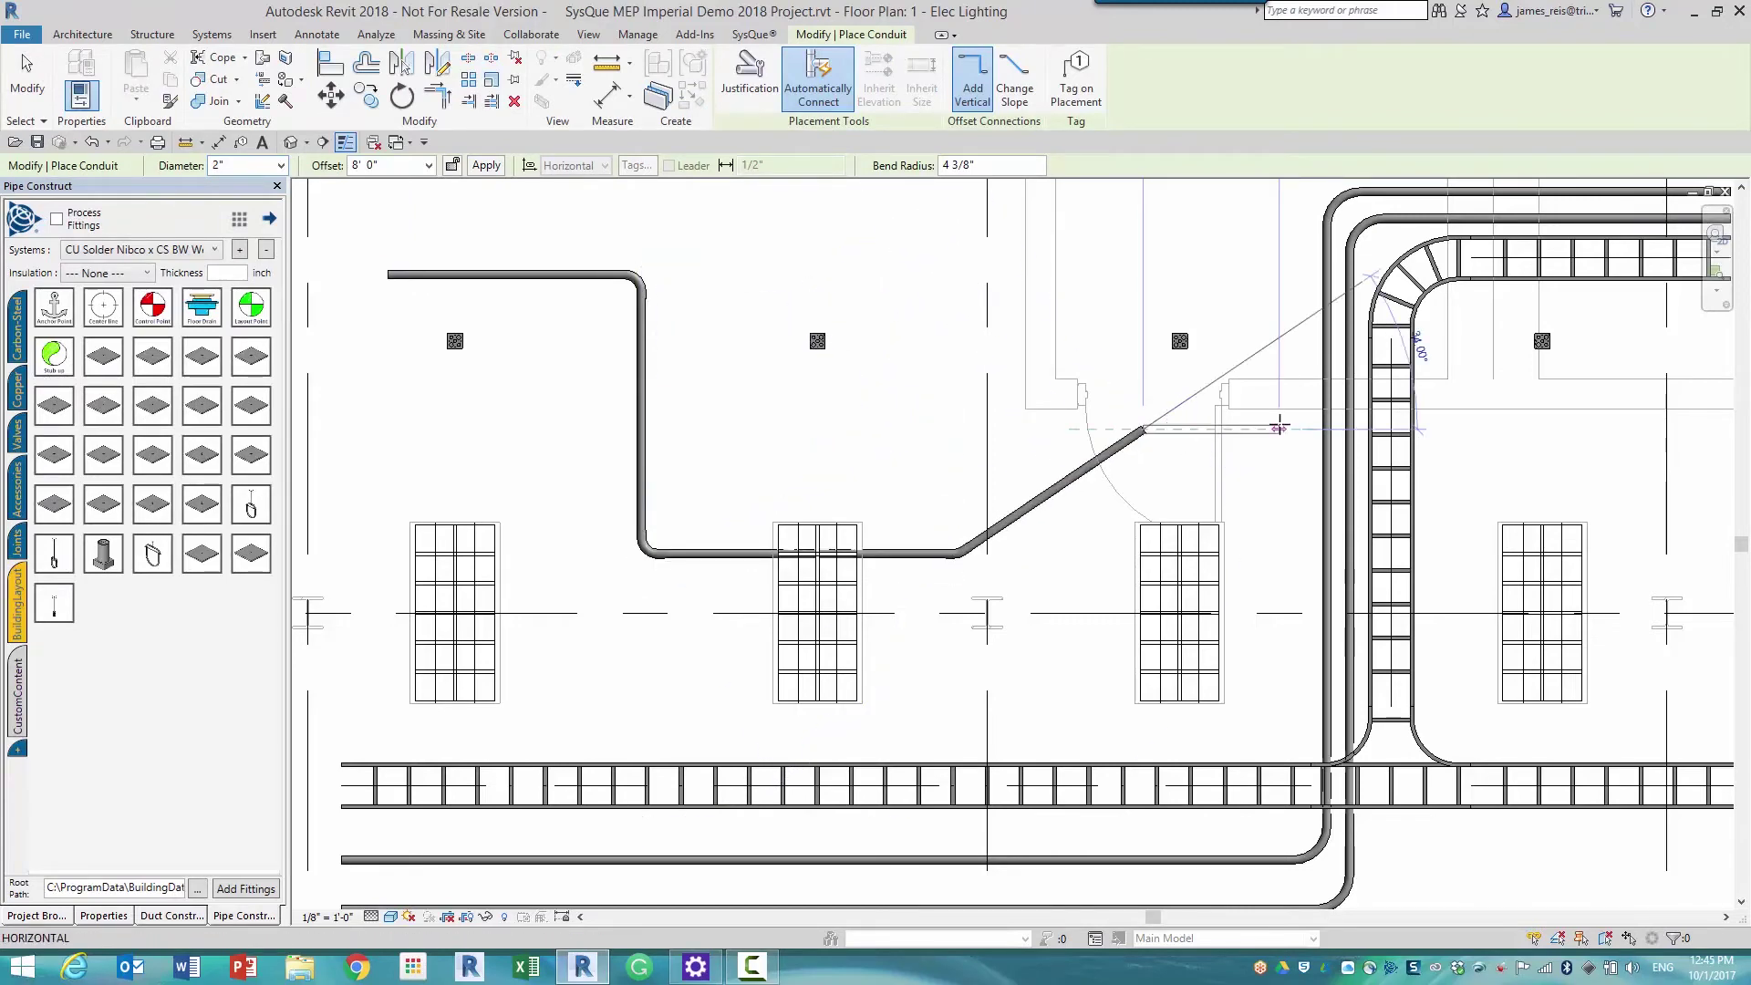
click(1278, 428)
key(Escape)
key(Escape)
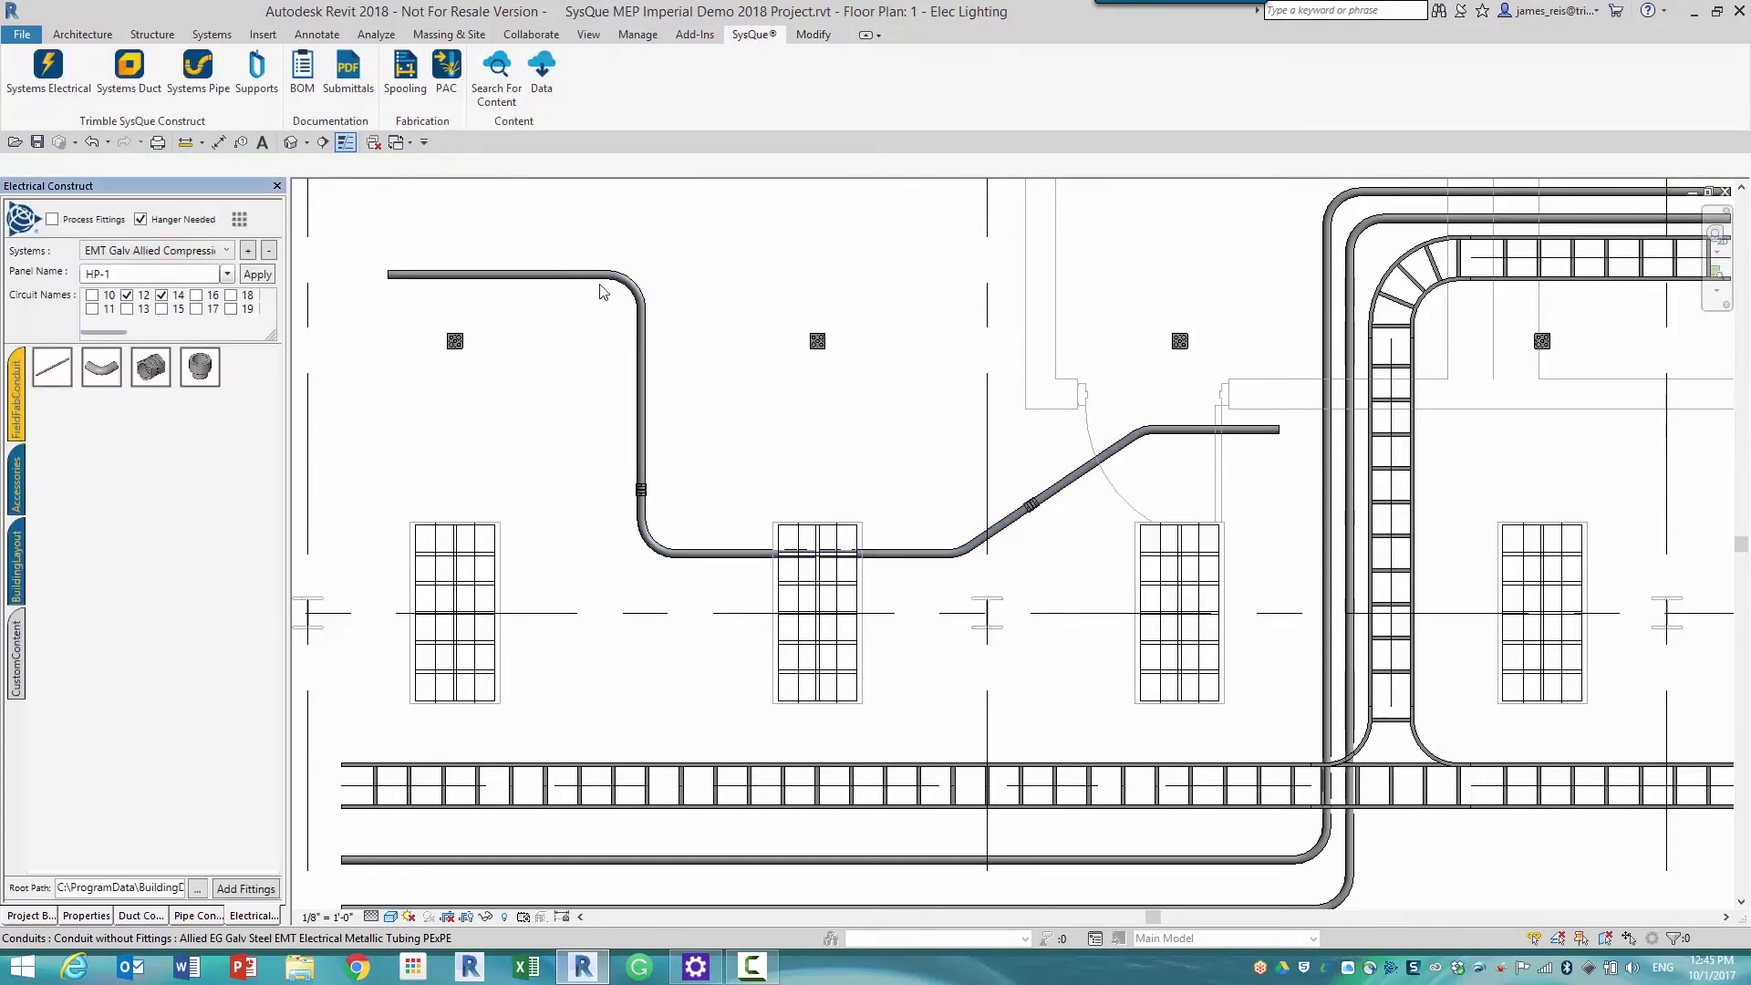
right_click(55, 374)
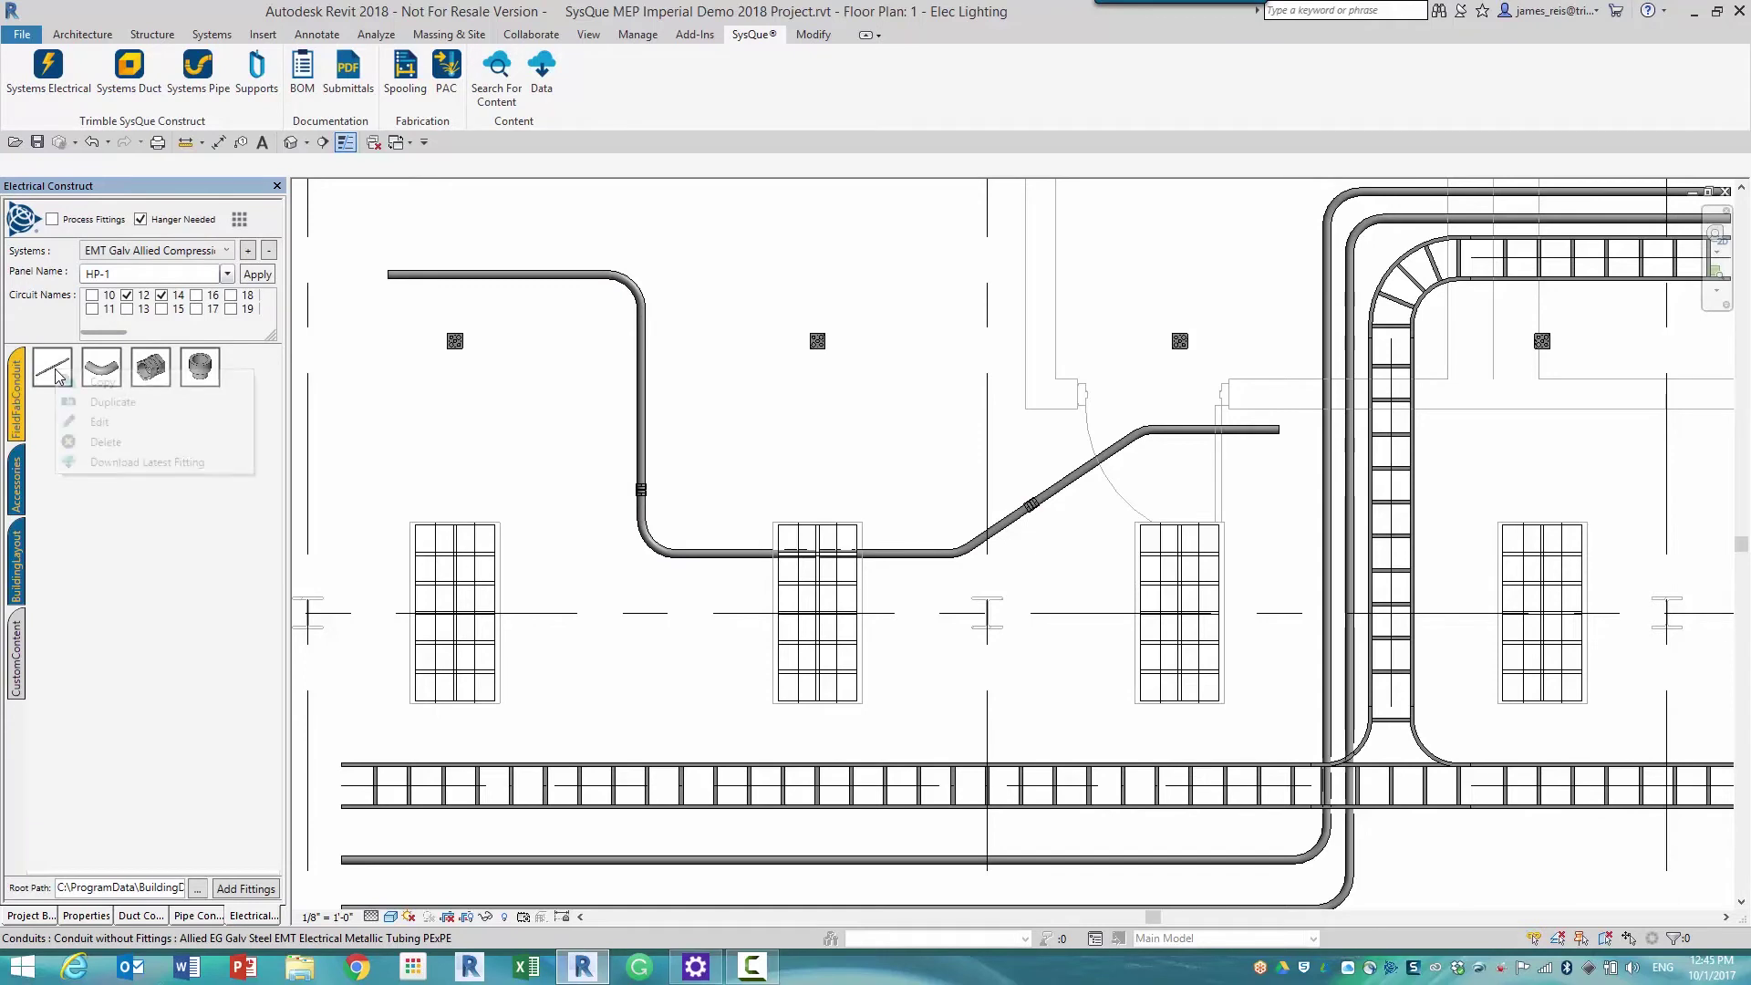
click(96, 423)
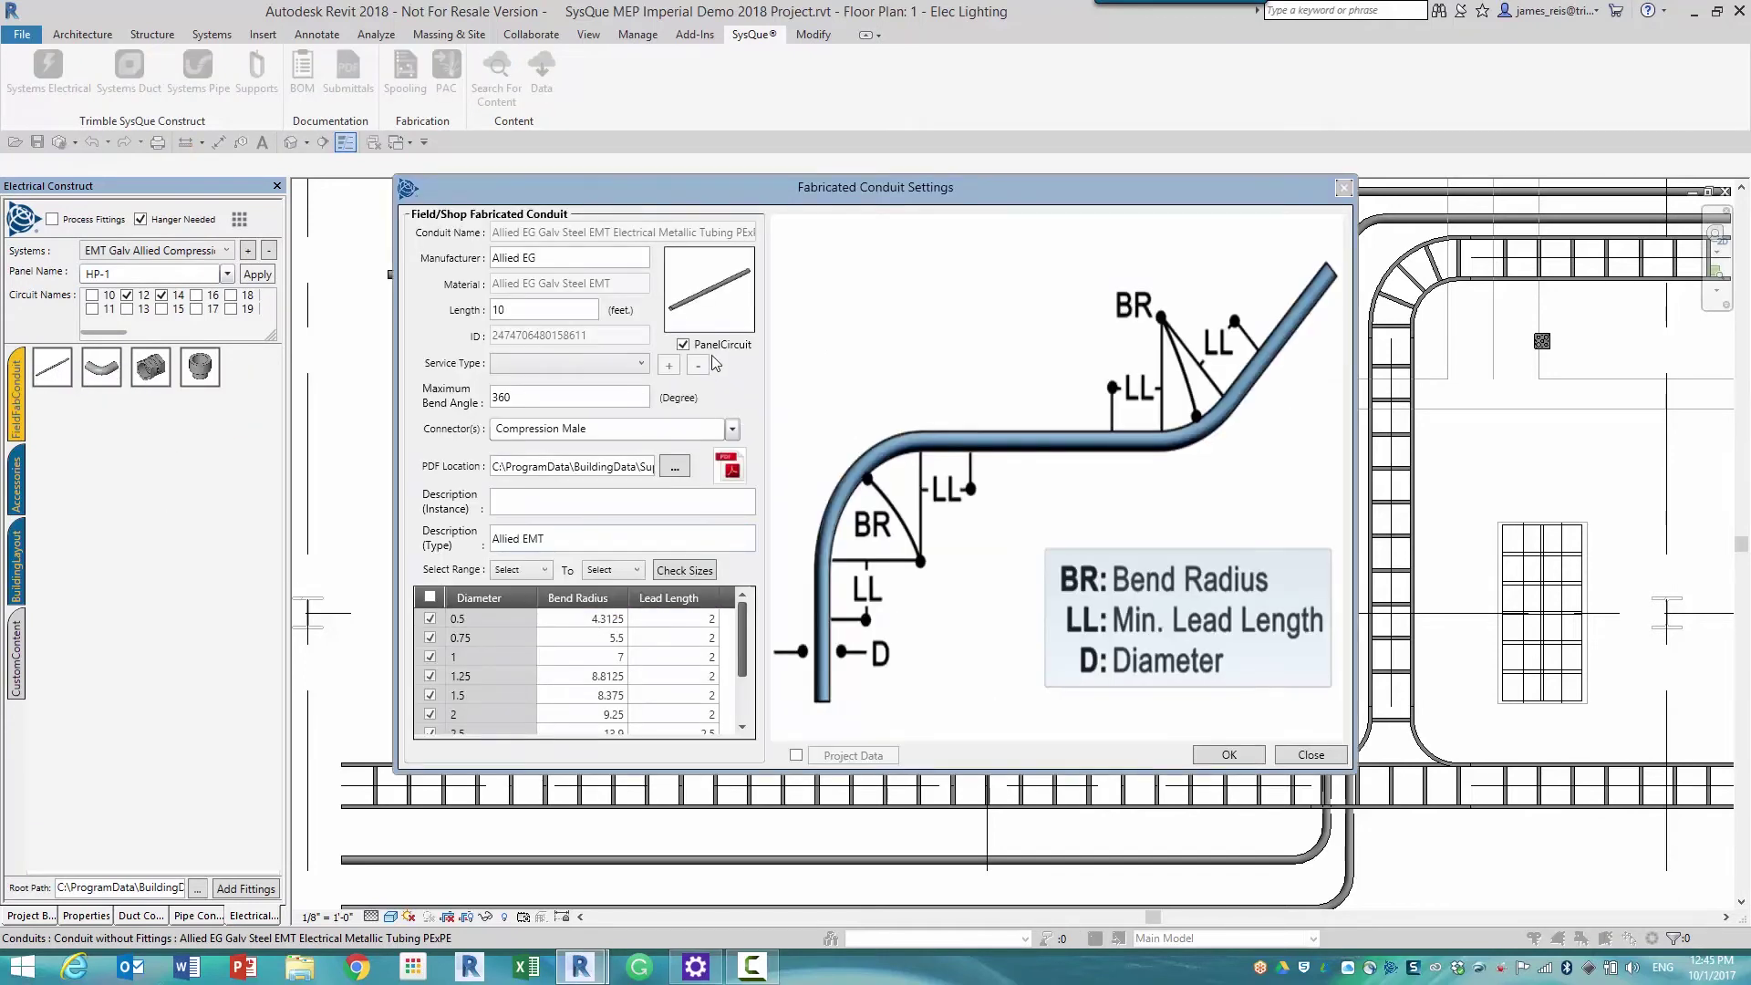
drag(745, 627, 743, 672)
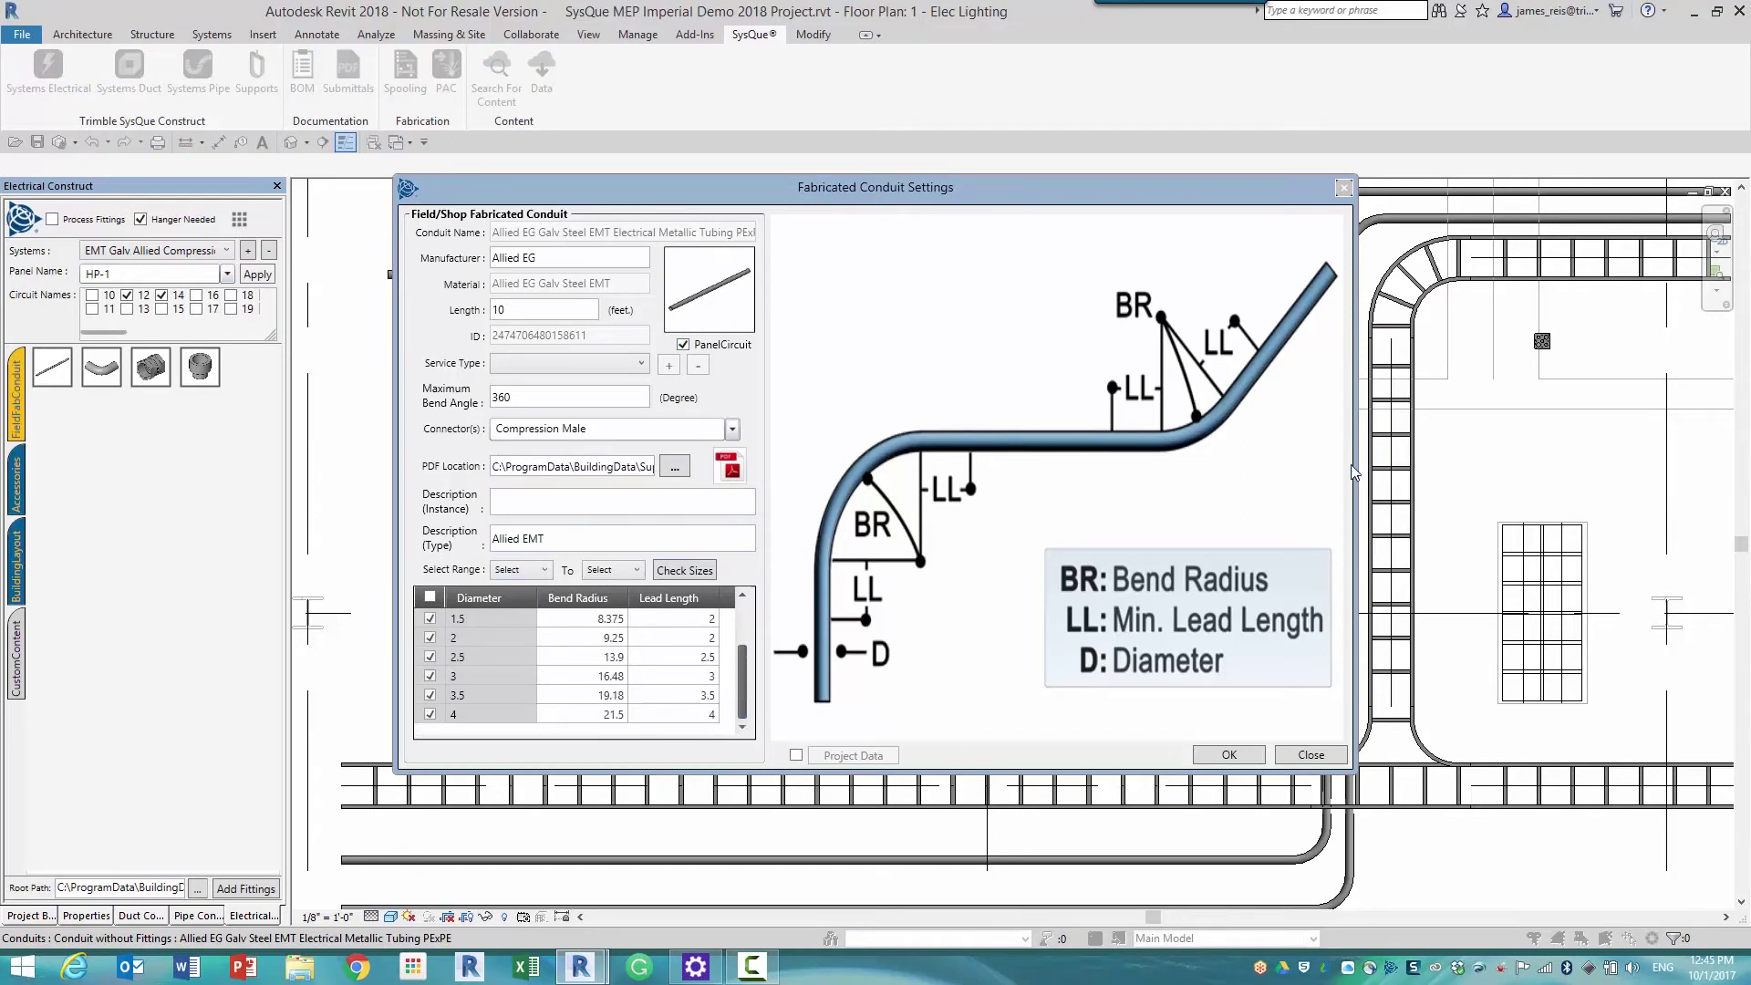
click(1298, 759)
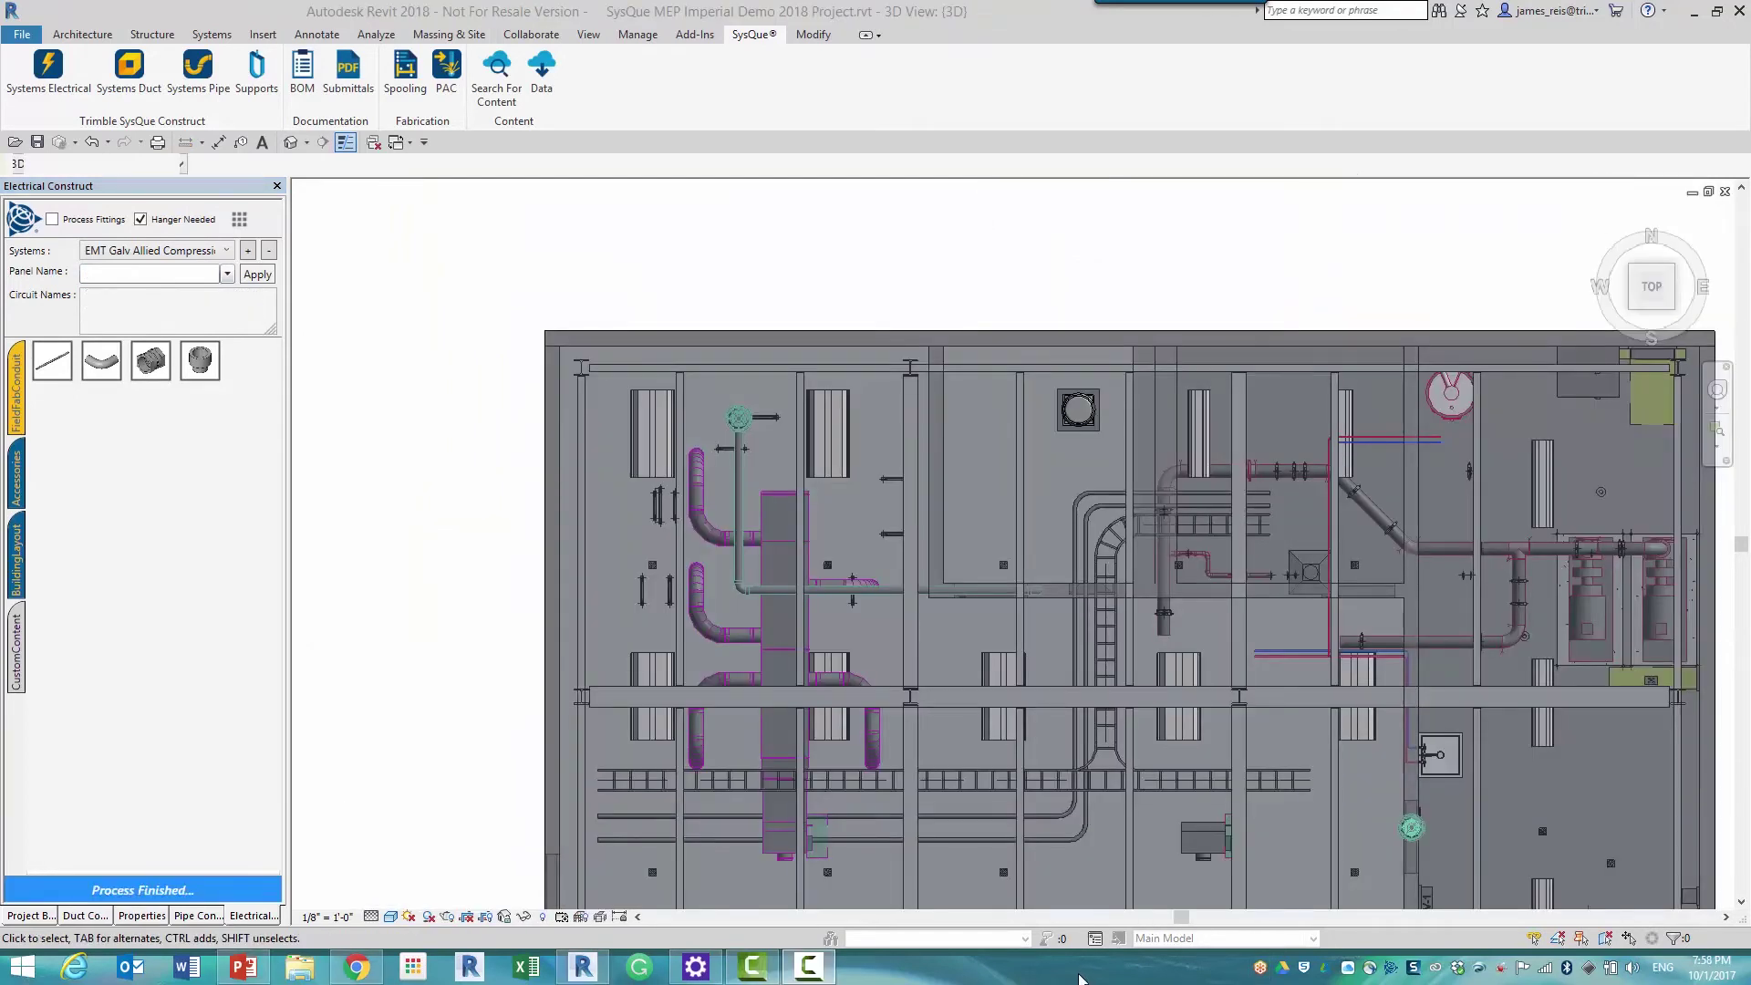
- Choose the Flextray BLine 304L Bolt-On Splice wire basket system in Electrical Construct
click(226, 250)
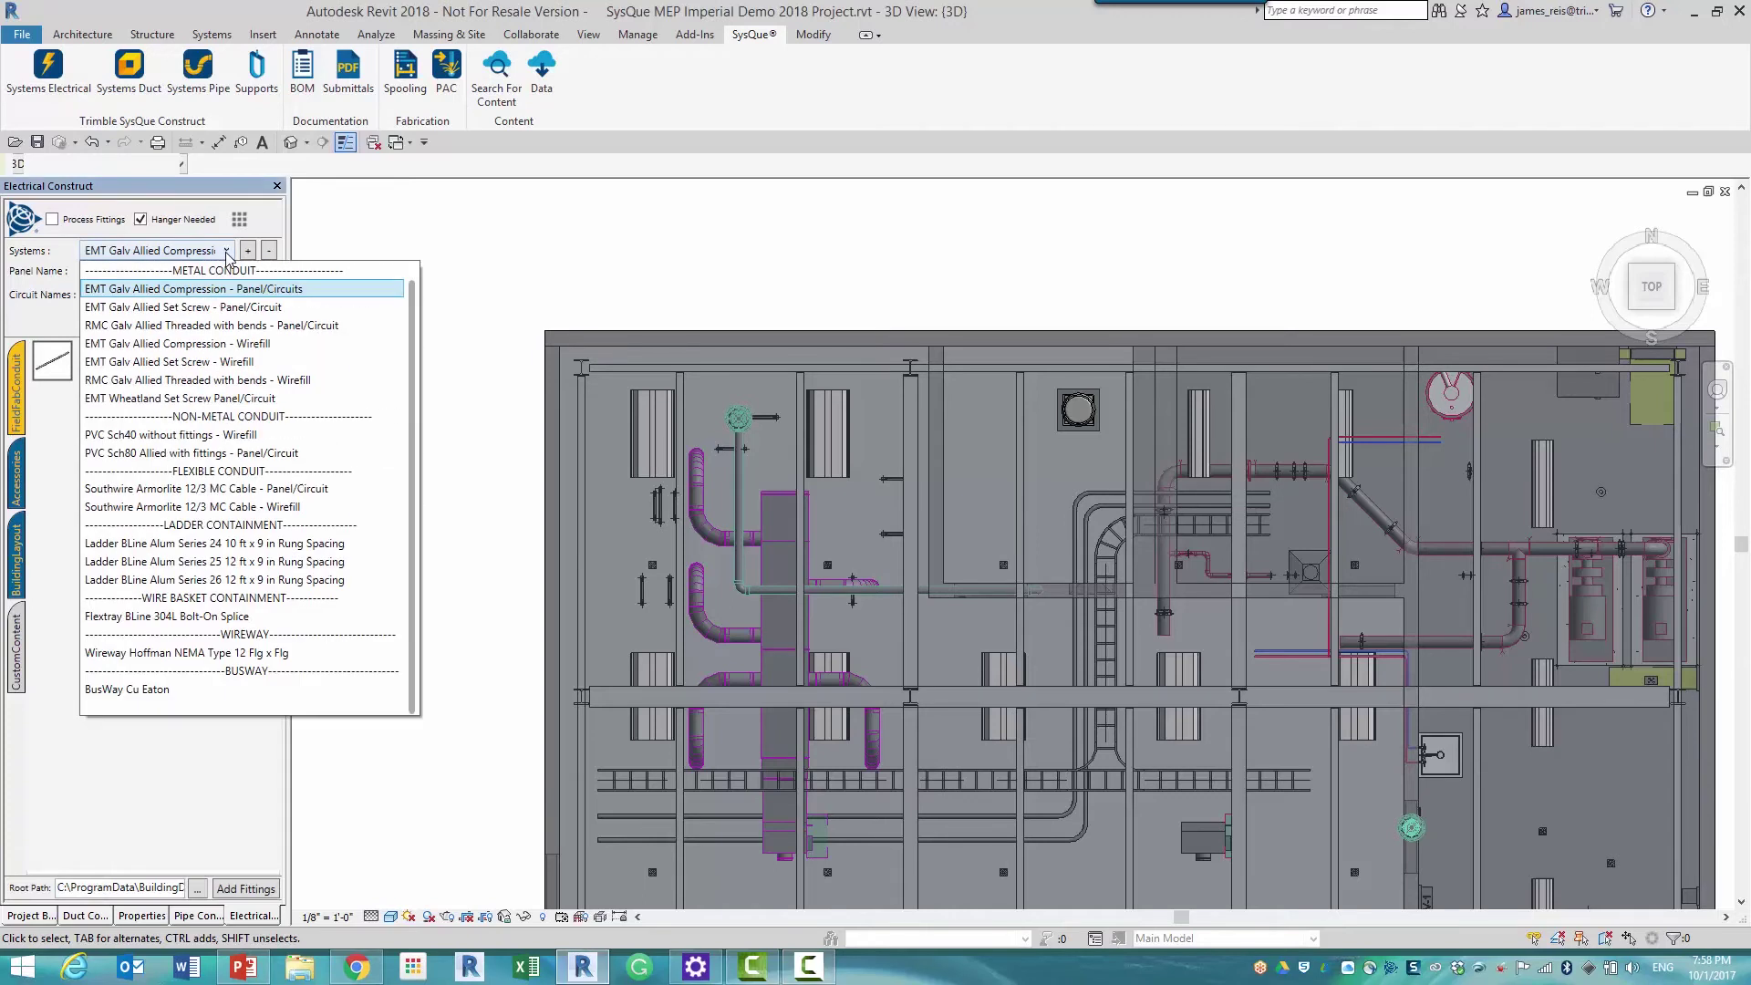
click(167, 616)
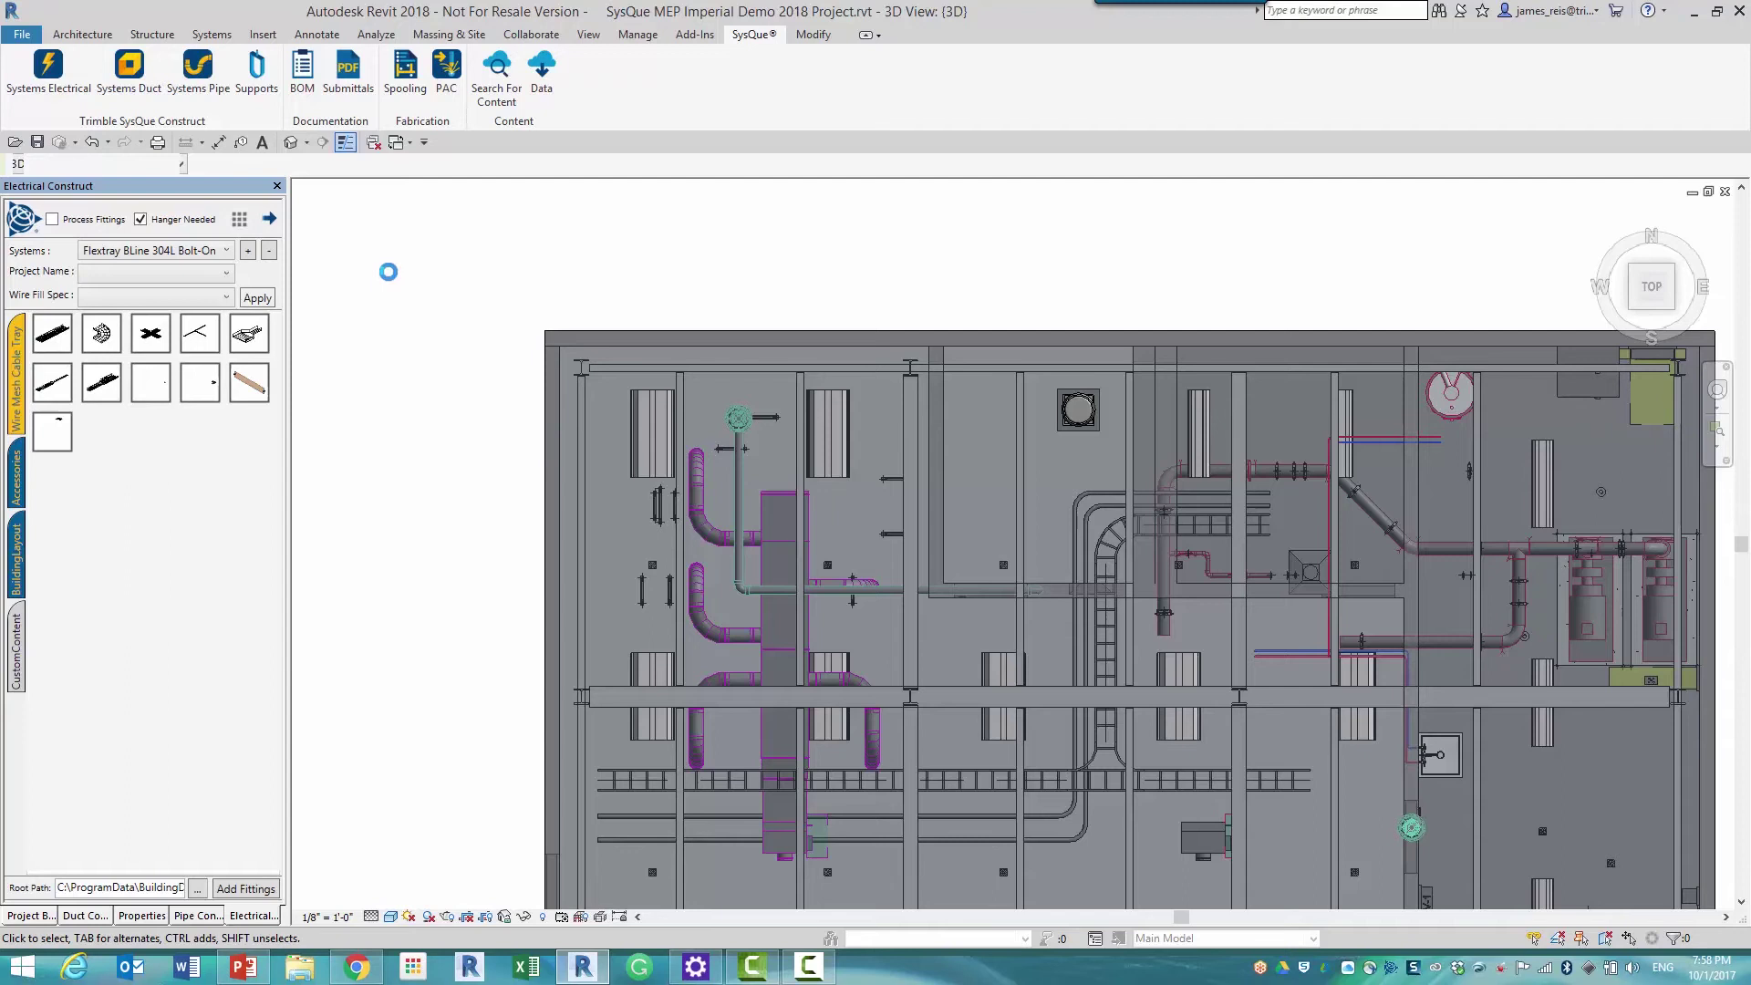
- Draw a 16" wide by 4" high wire-basket cable tray with one elbow in the 3D view
click(350, 166)
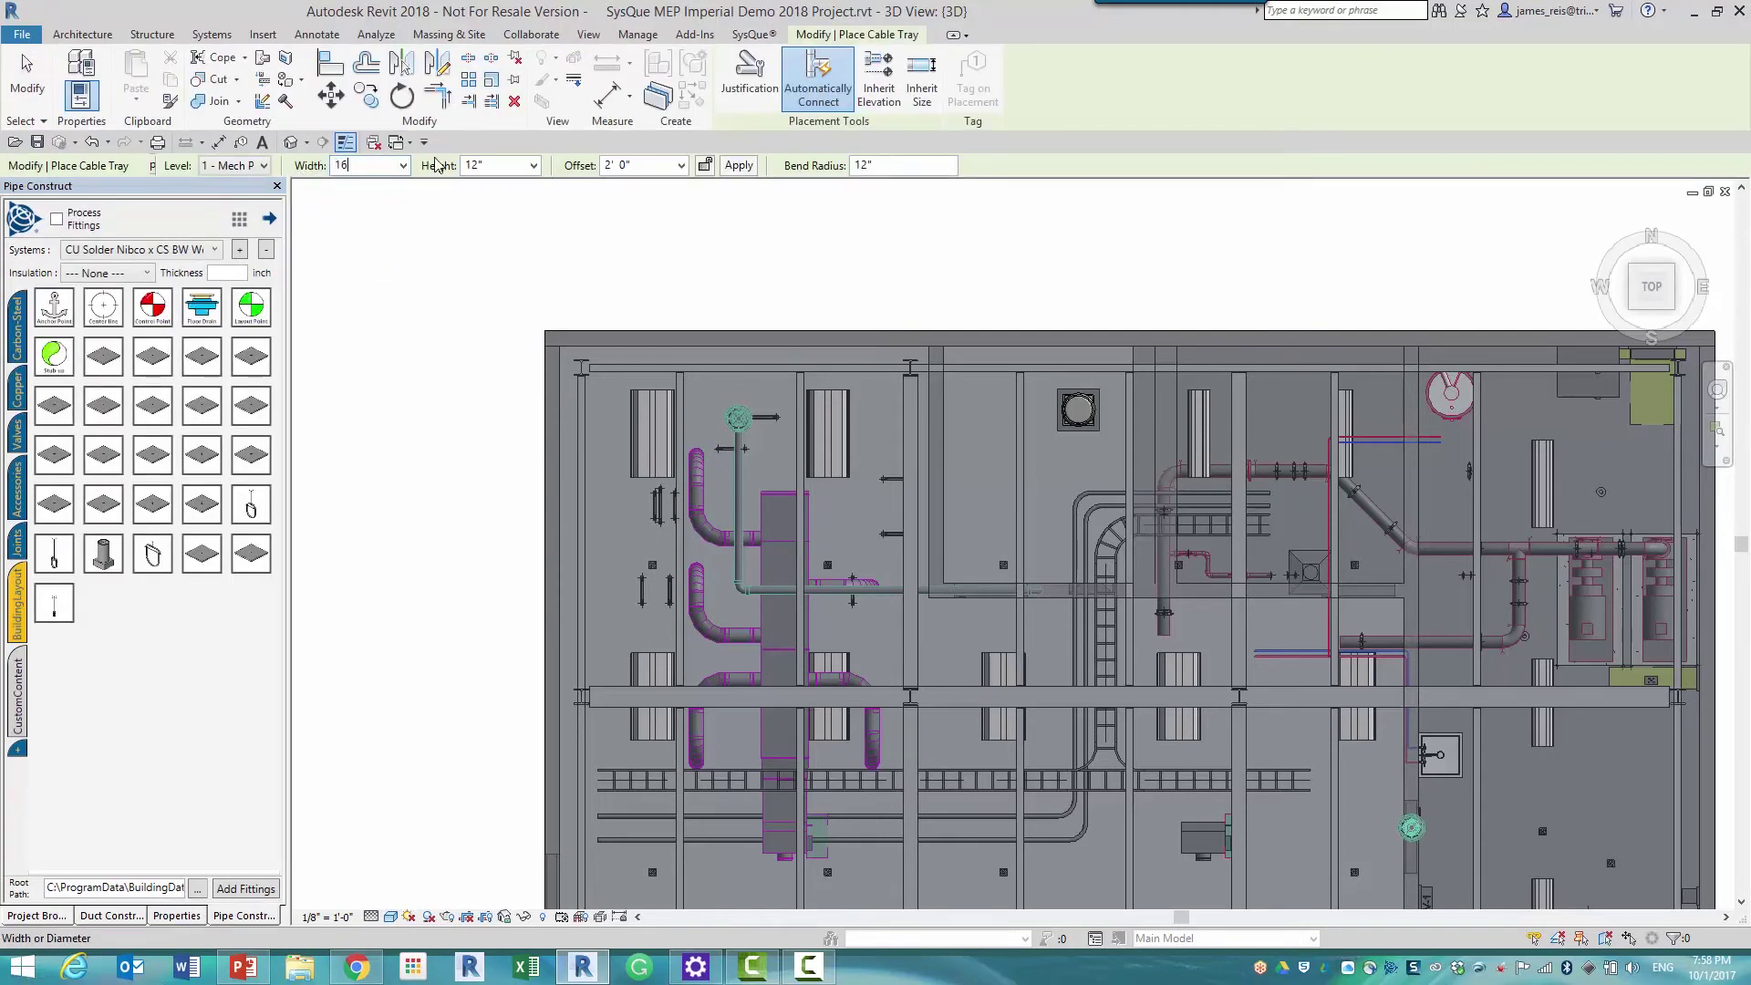
click(500, 166)
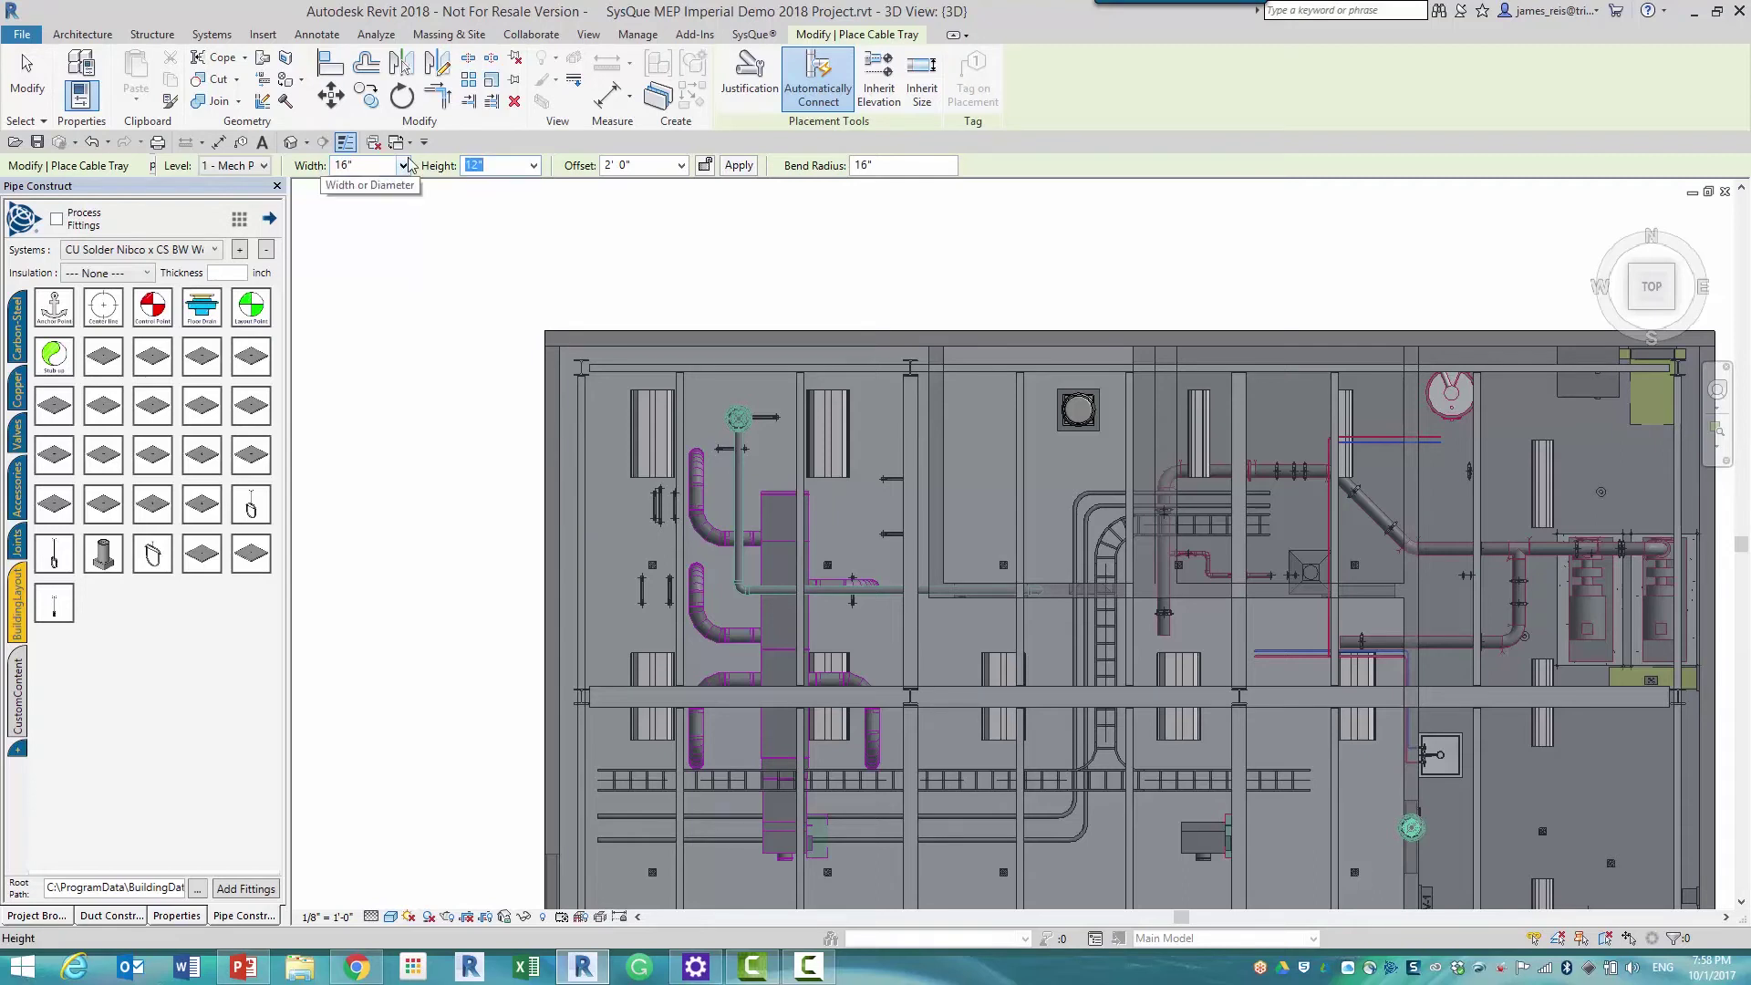
text(4)
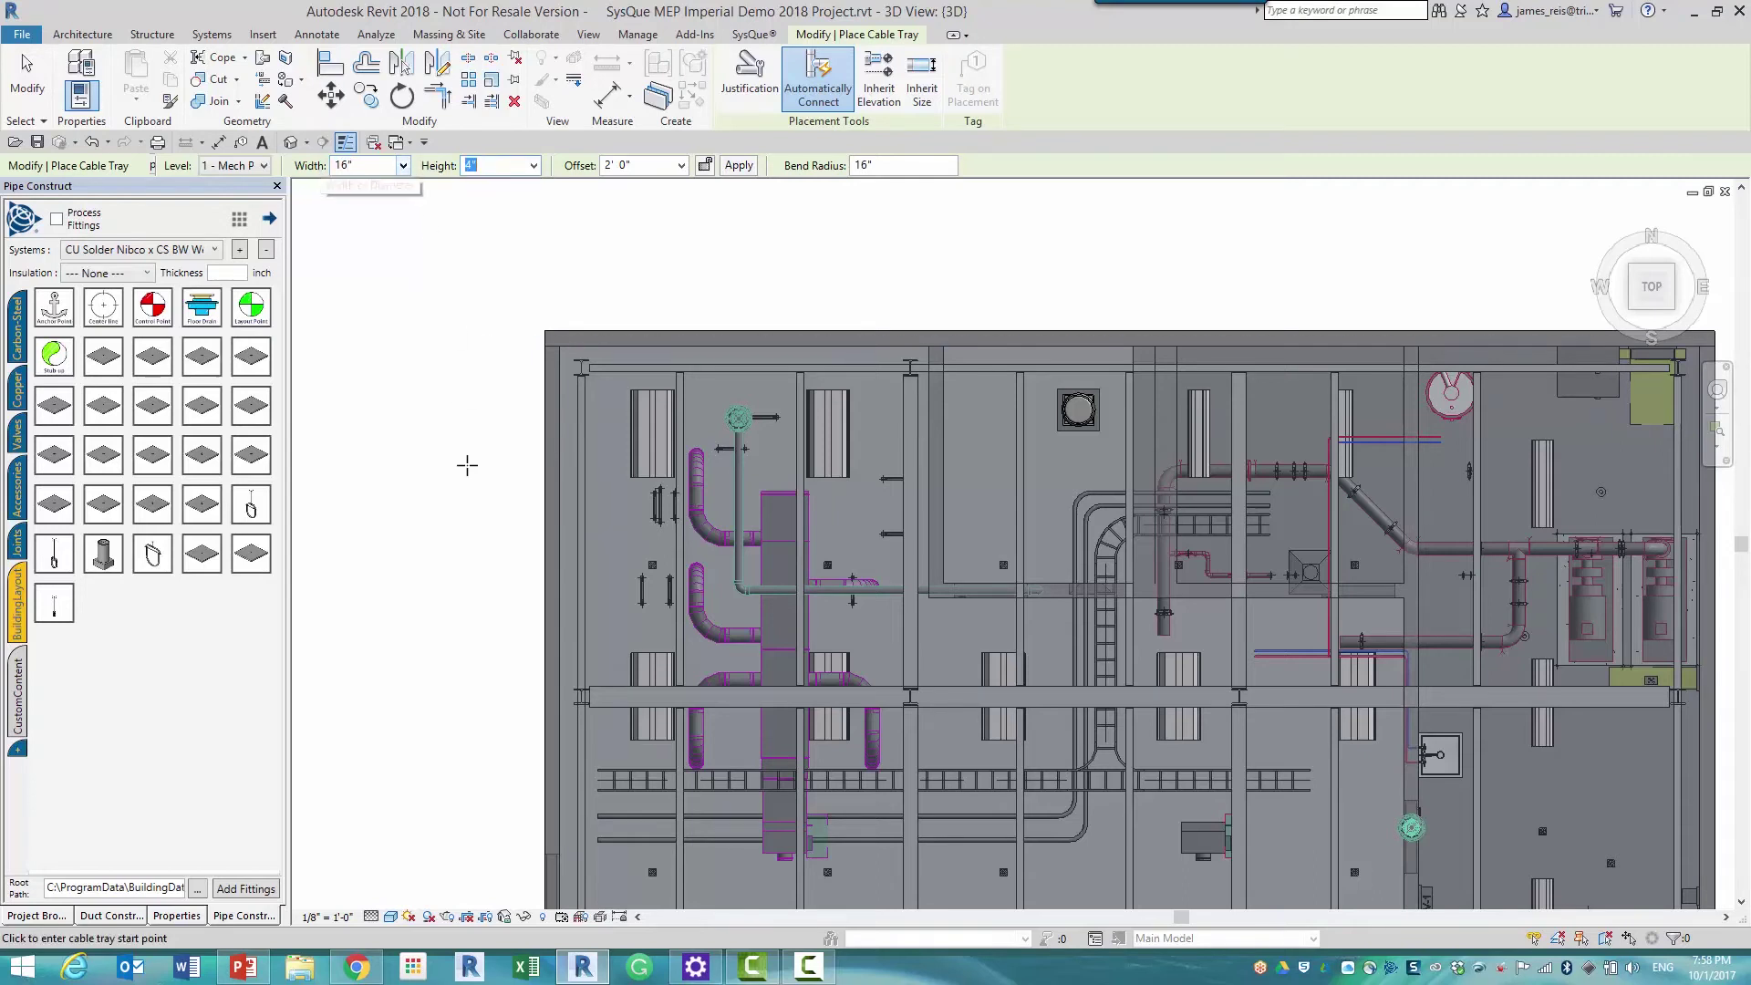
click(477, 374)
click(477, 273)
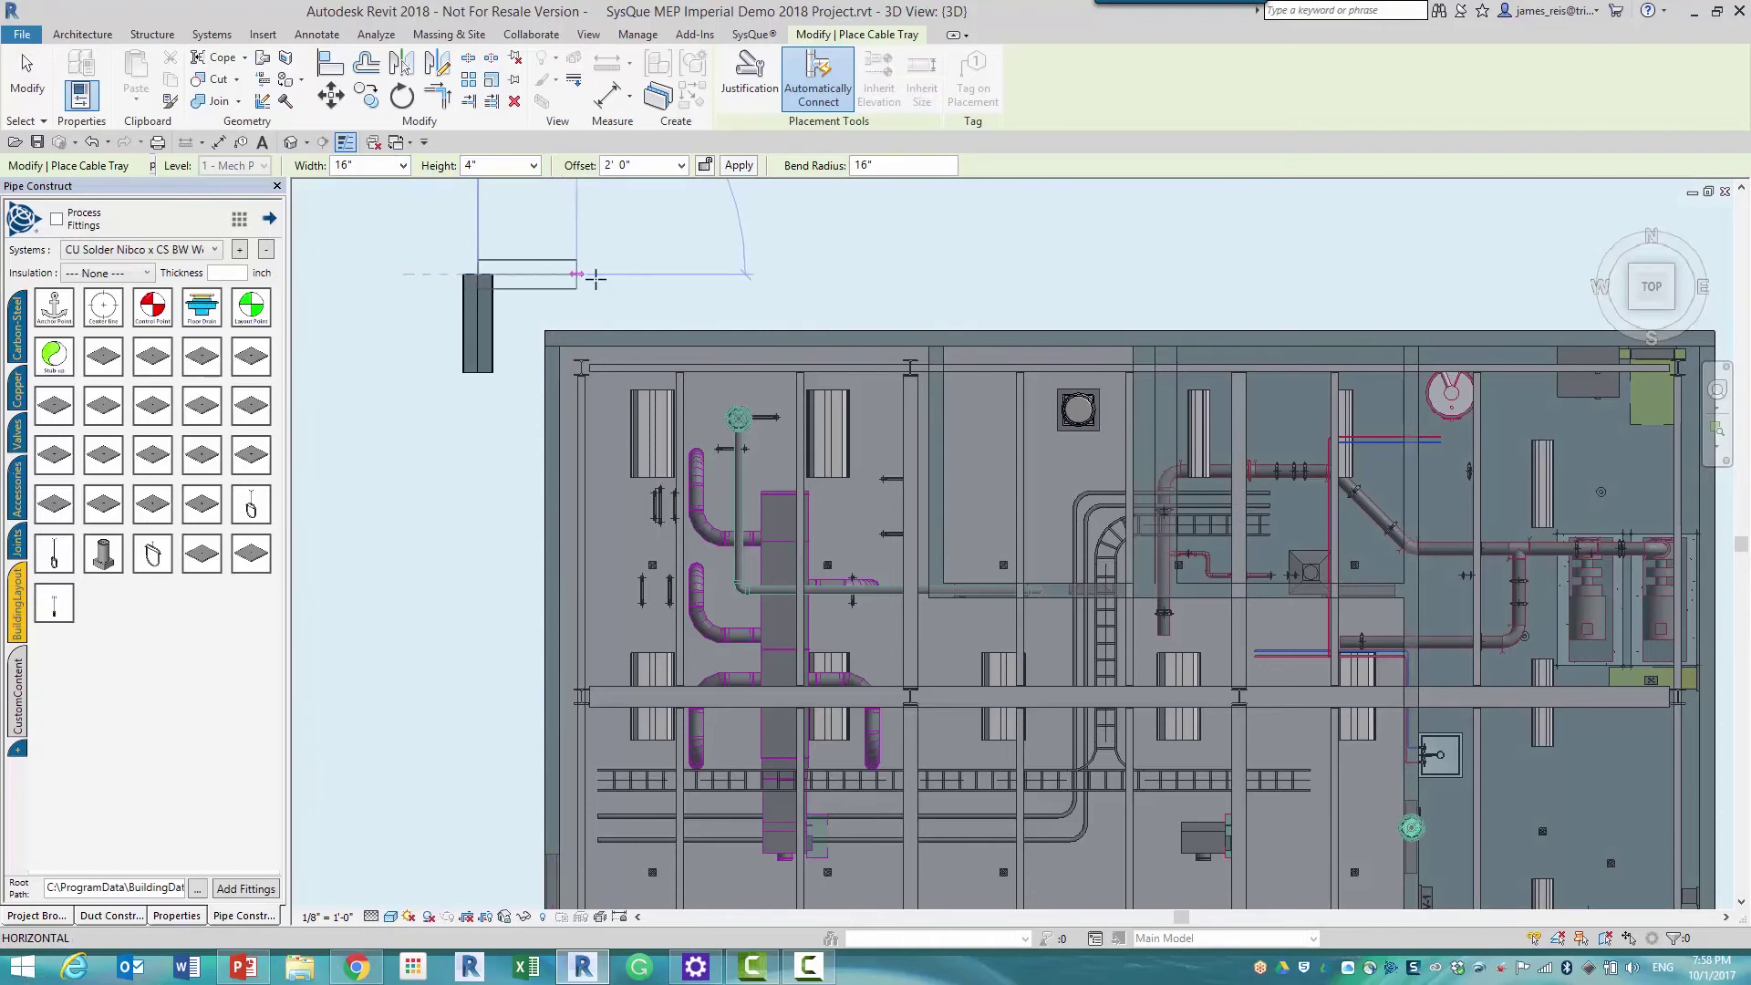
click(598, 274)
key(Escape)
key(Escape)
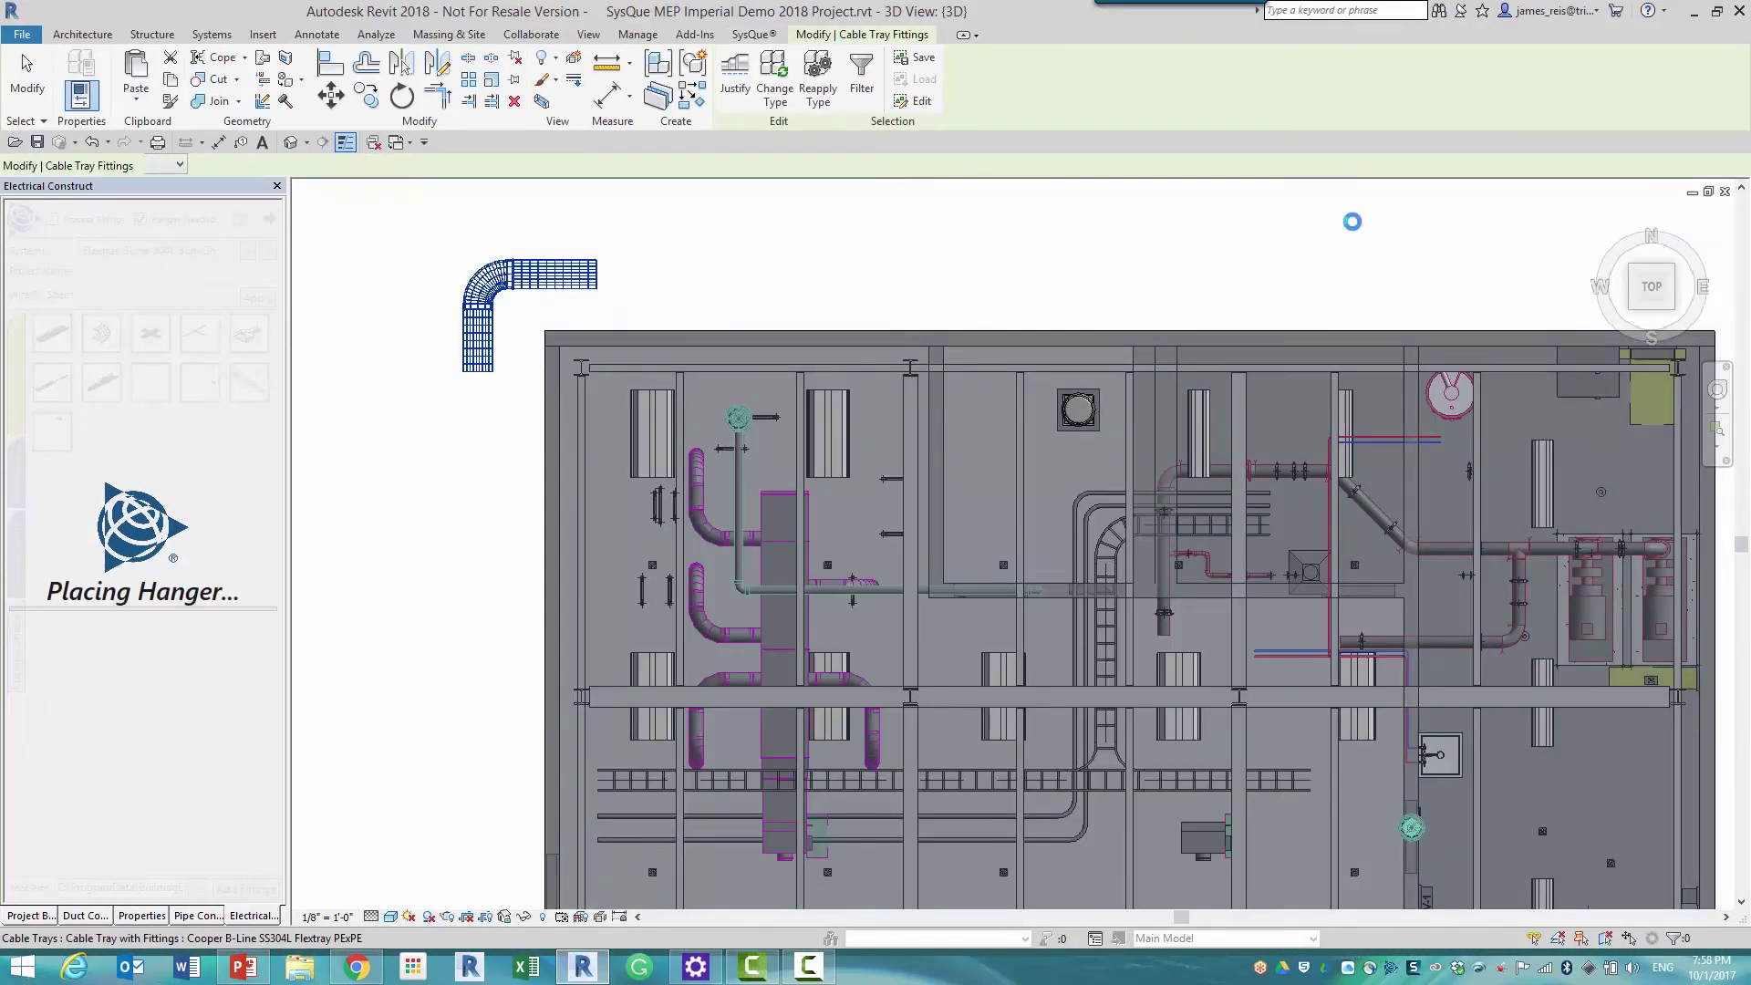
- Finish hanger placement and zoom in on the cable tray bend to inspect its trapeze hangers
click(1631, 275)
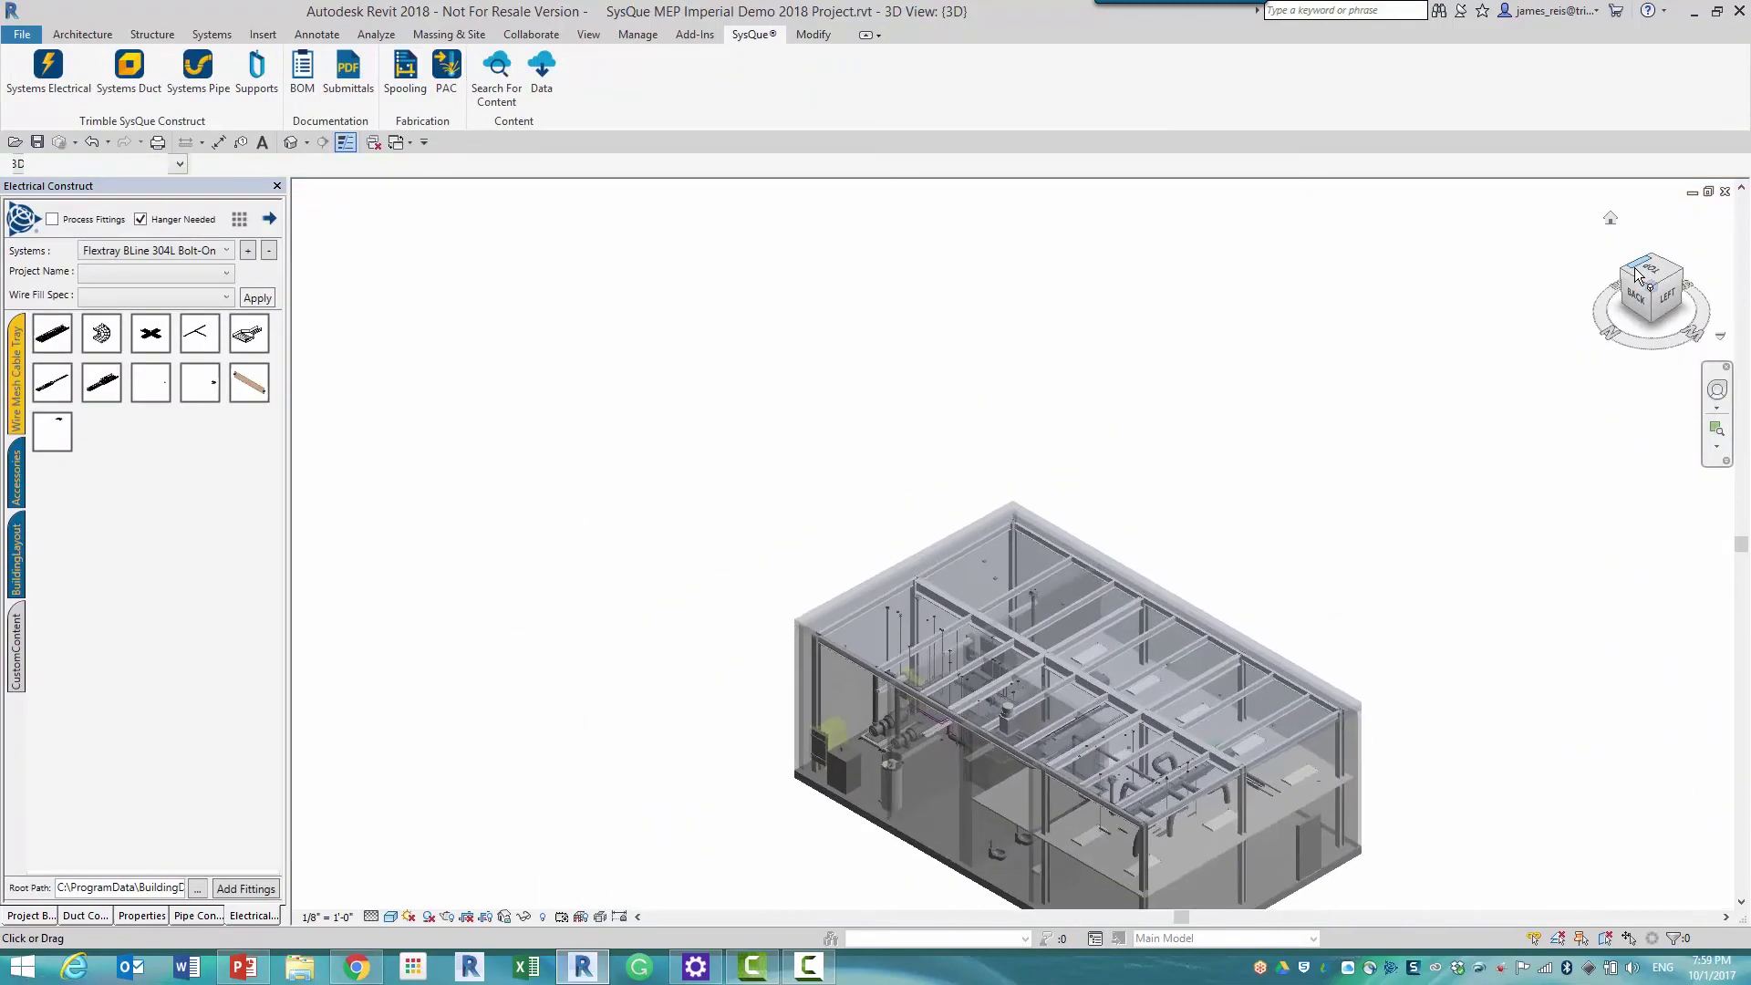
scroll(1075, 827, up, 10)
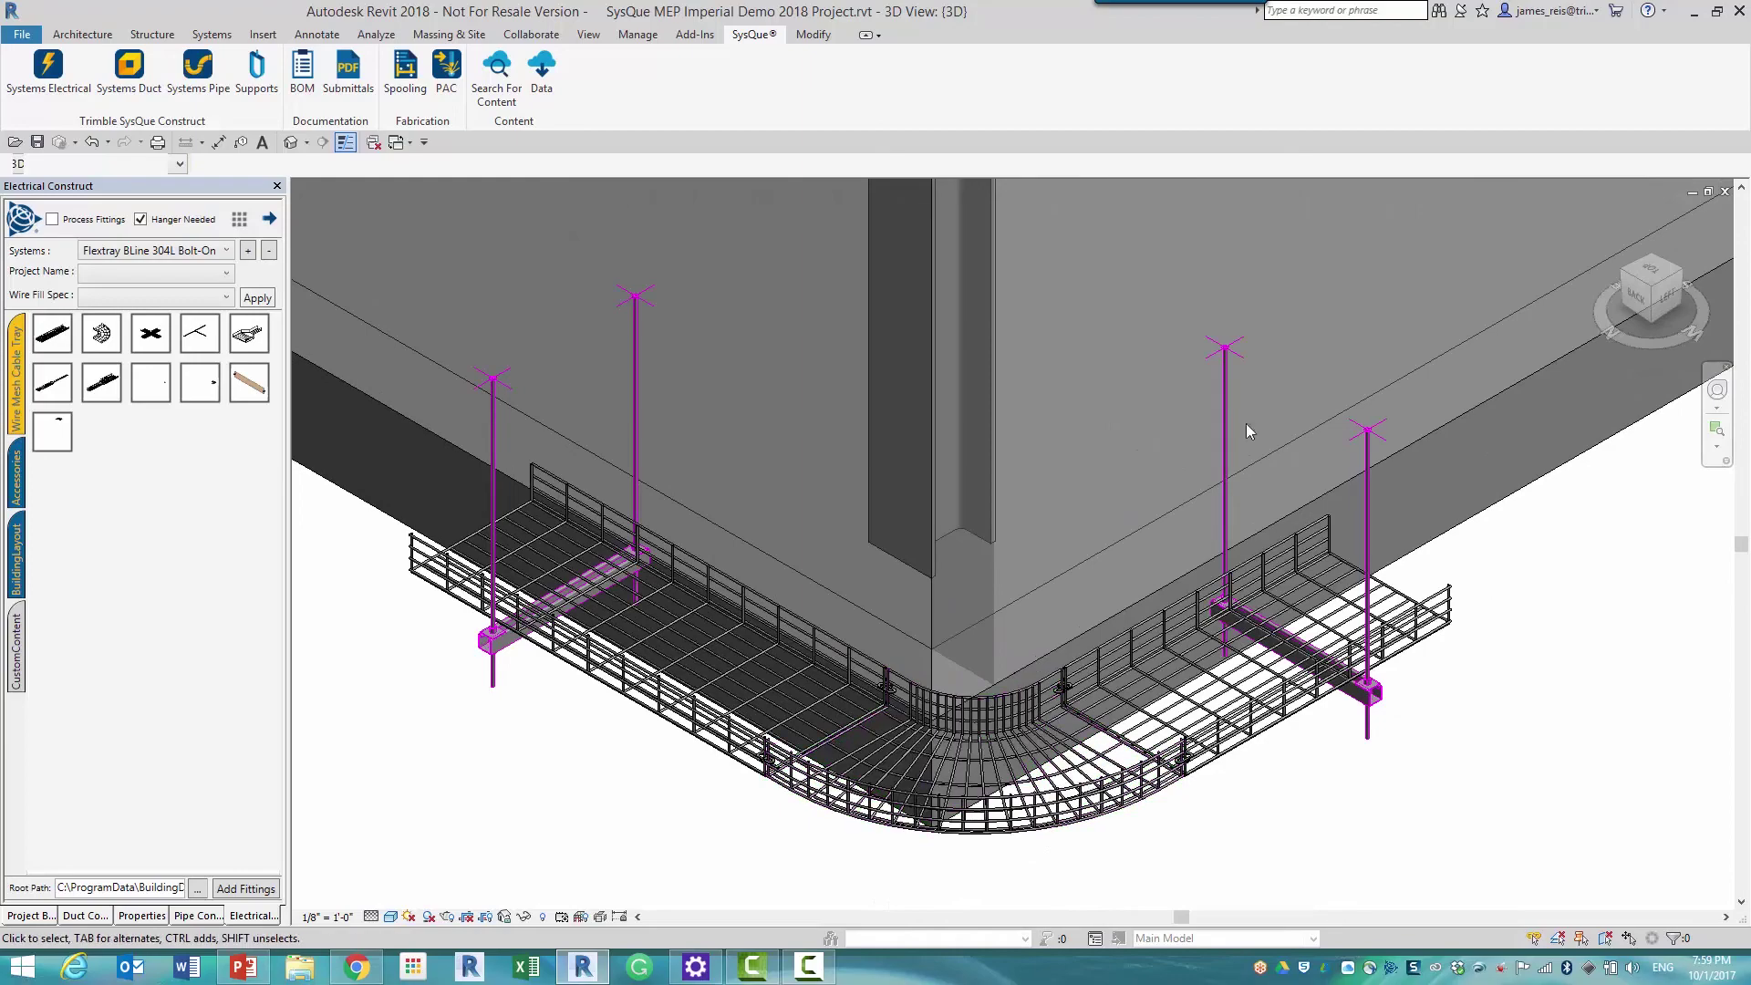
scroll(1197, 777, up, 3)
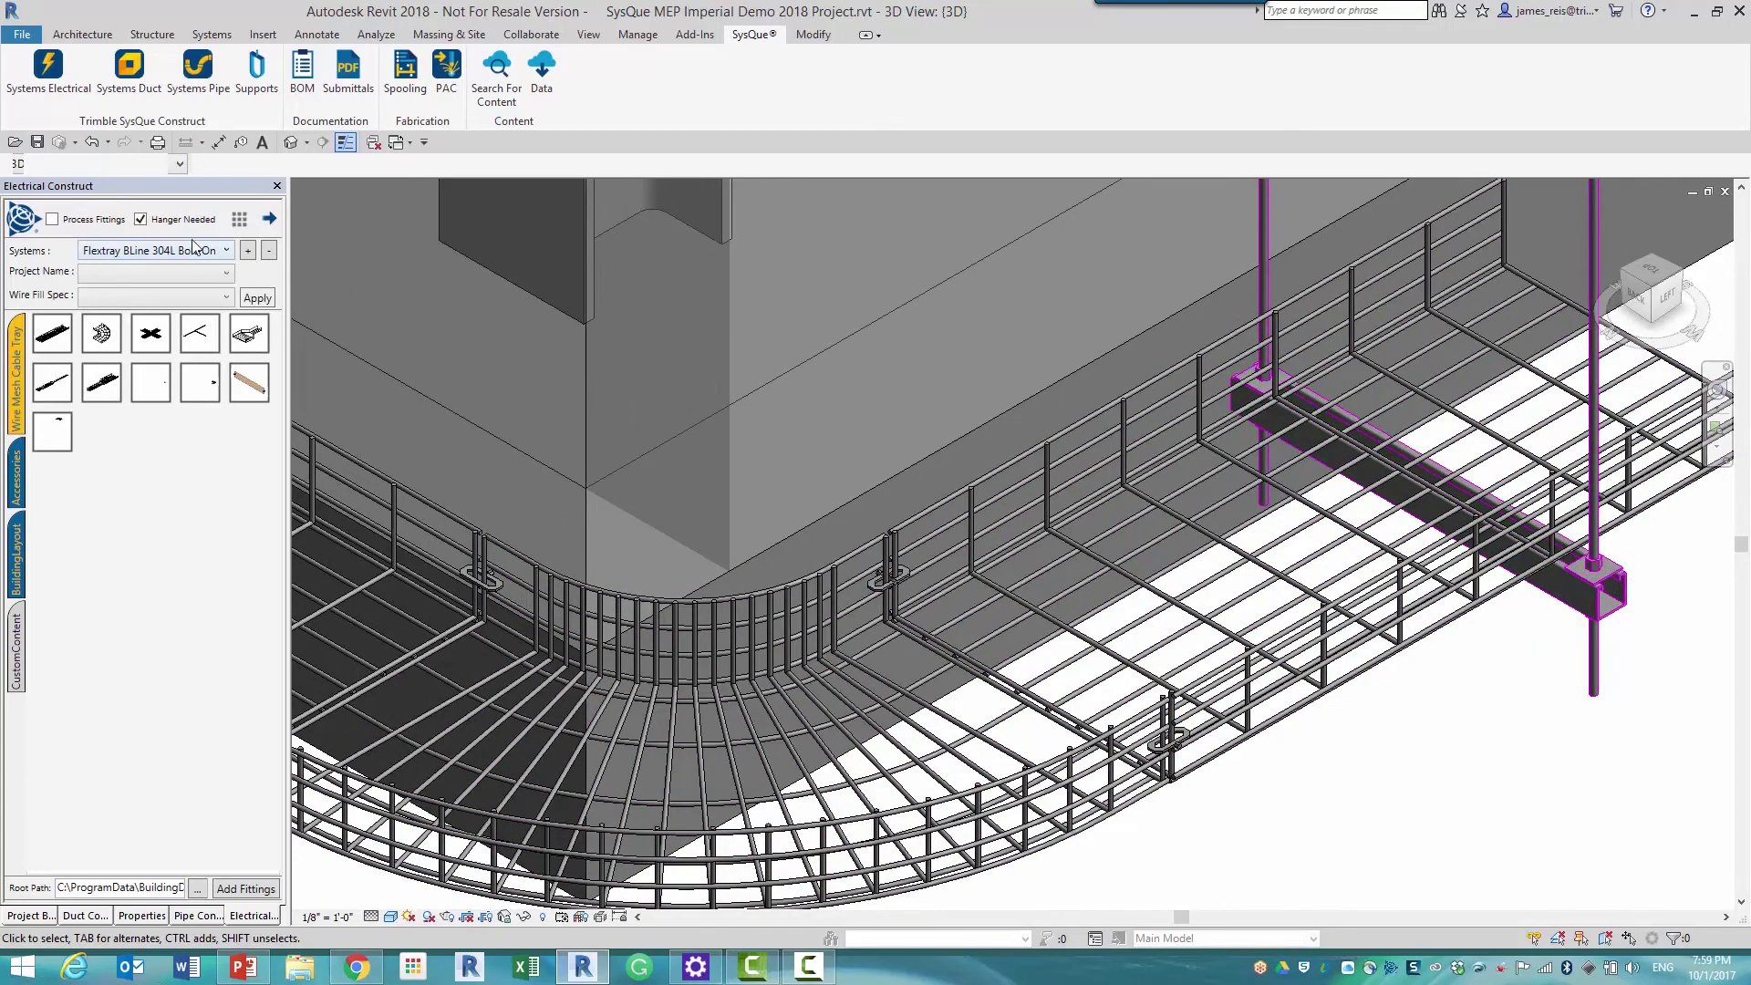
scroll(1458, 688, down, 6)
middle_drag(1458, 687, 1493, 696)
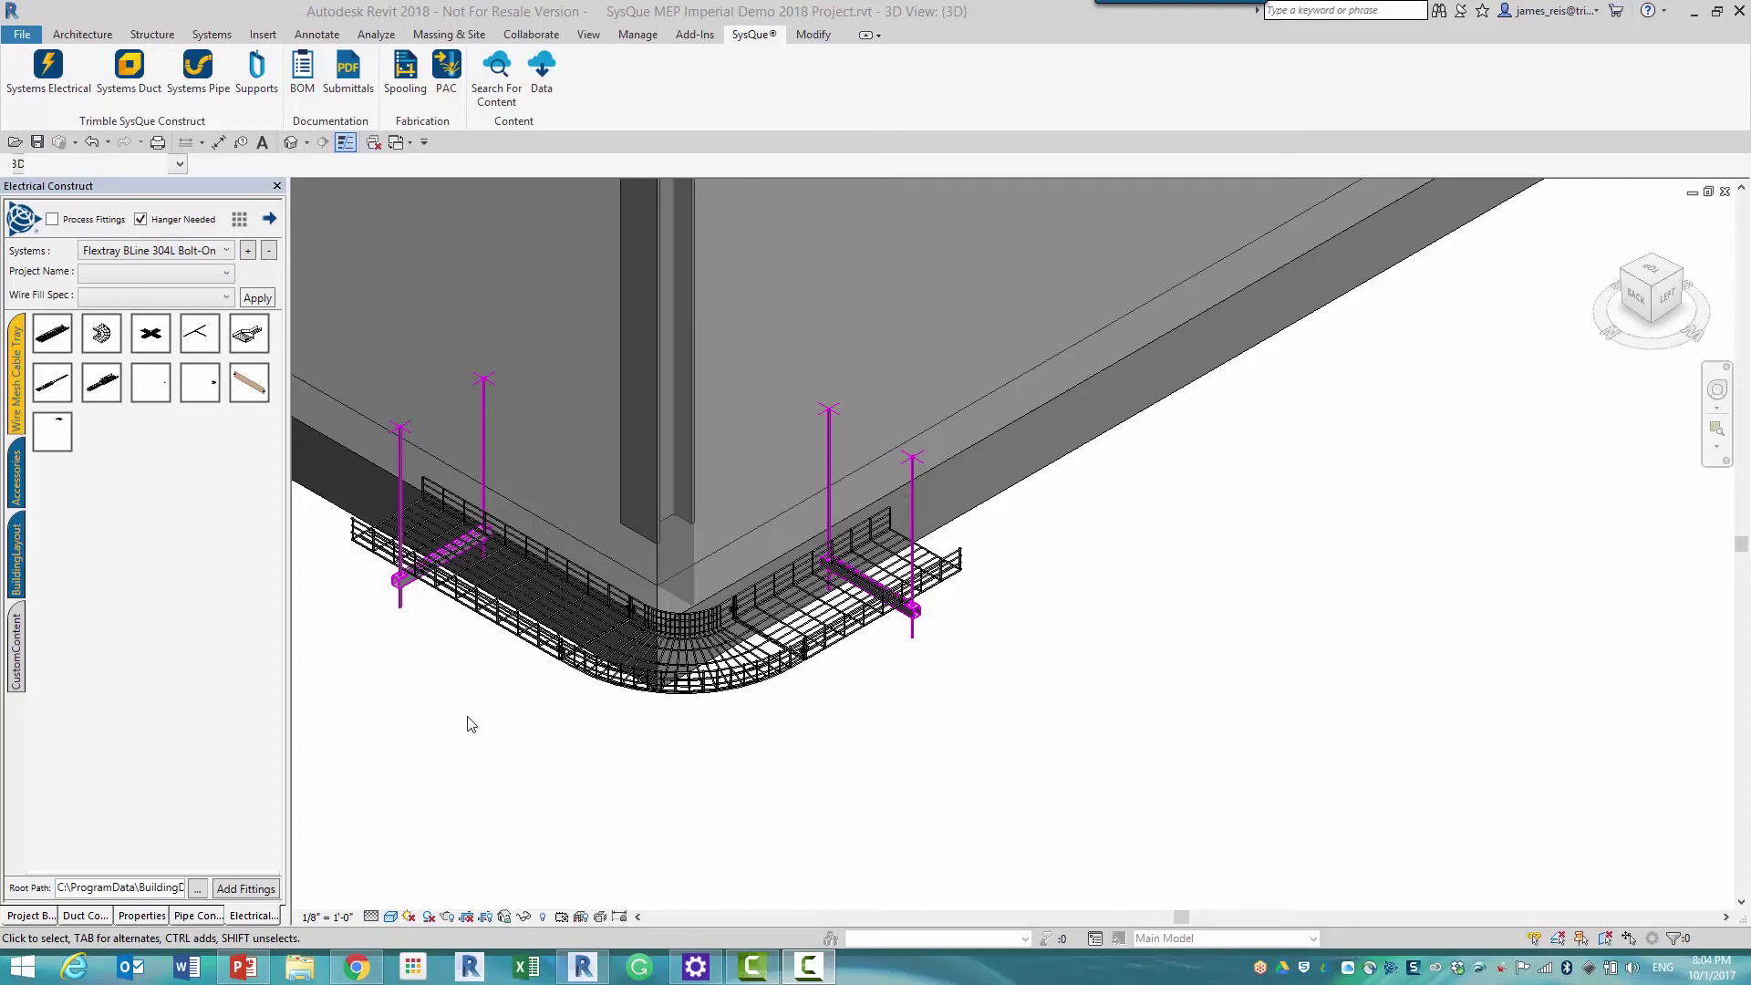
- Add another trapeze hanger on the straight tray before the bend, then bring up the Supports configurations
click(18, 575)
click(151, 381)
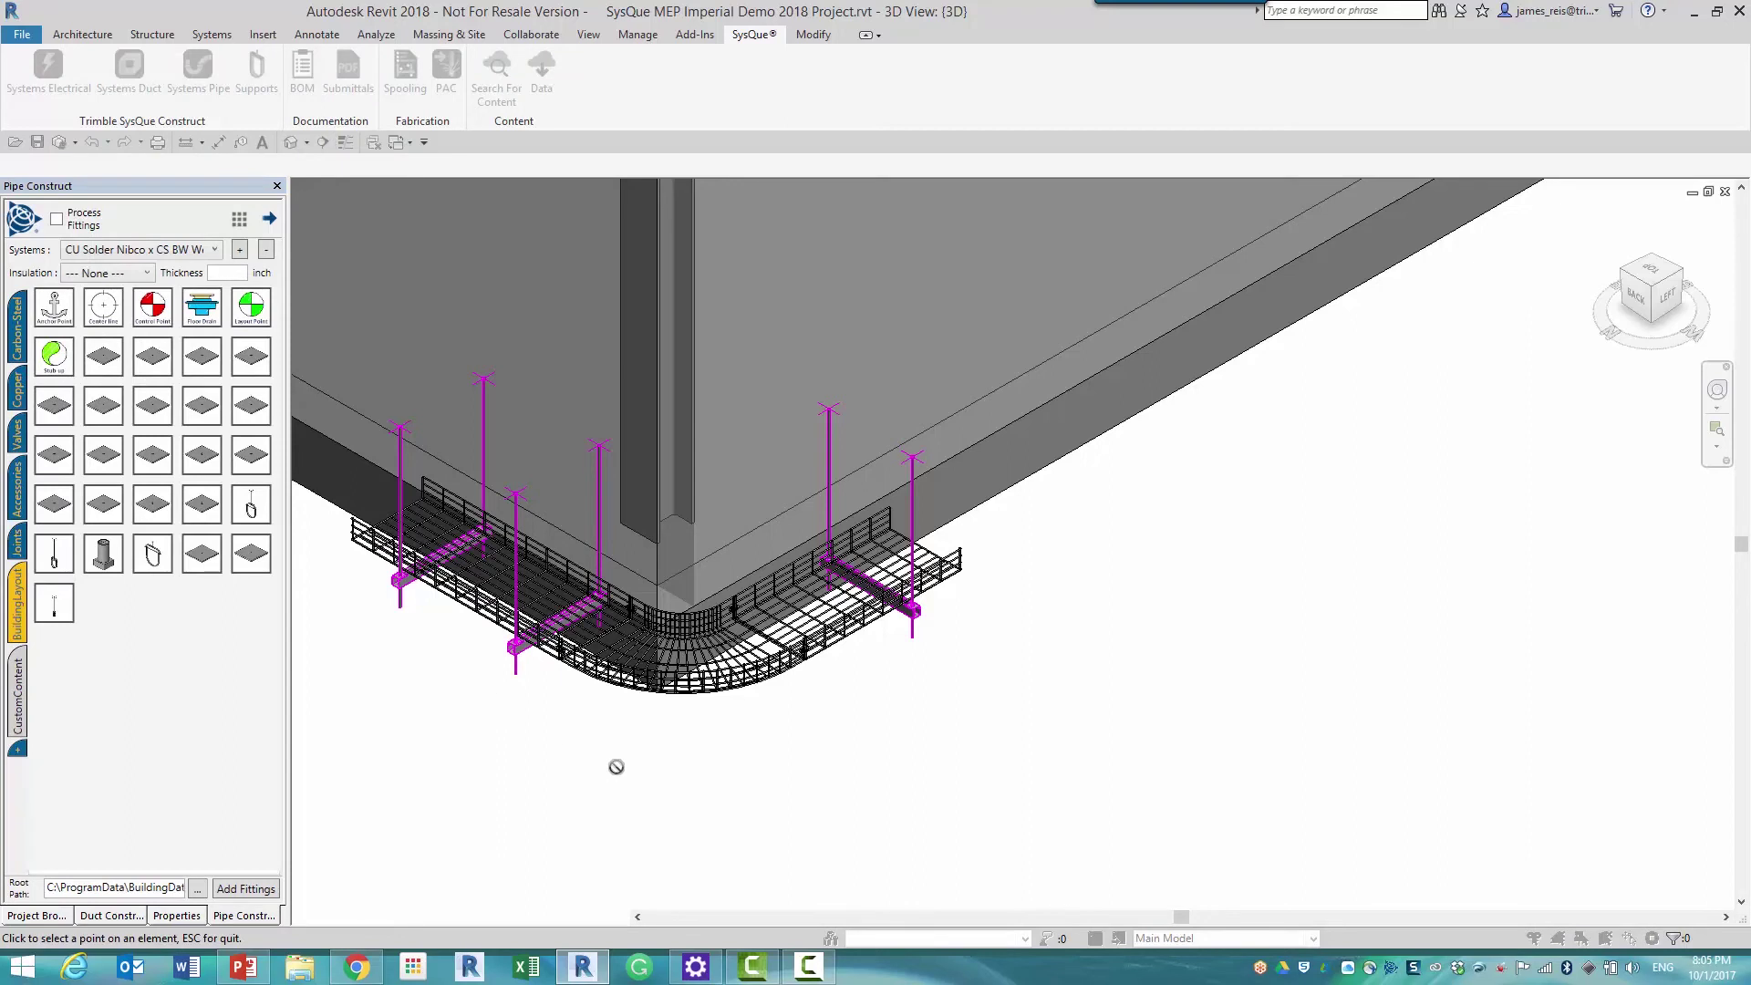
key(Escape)
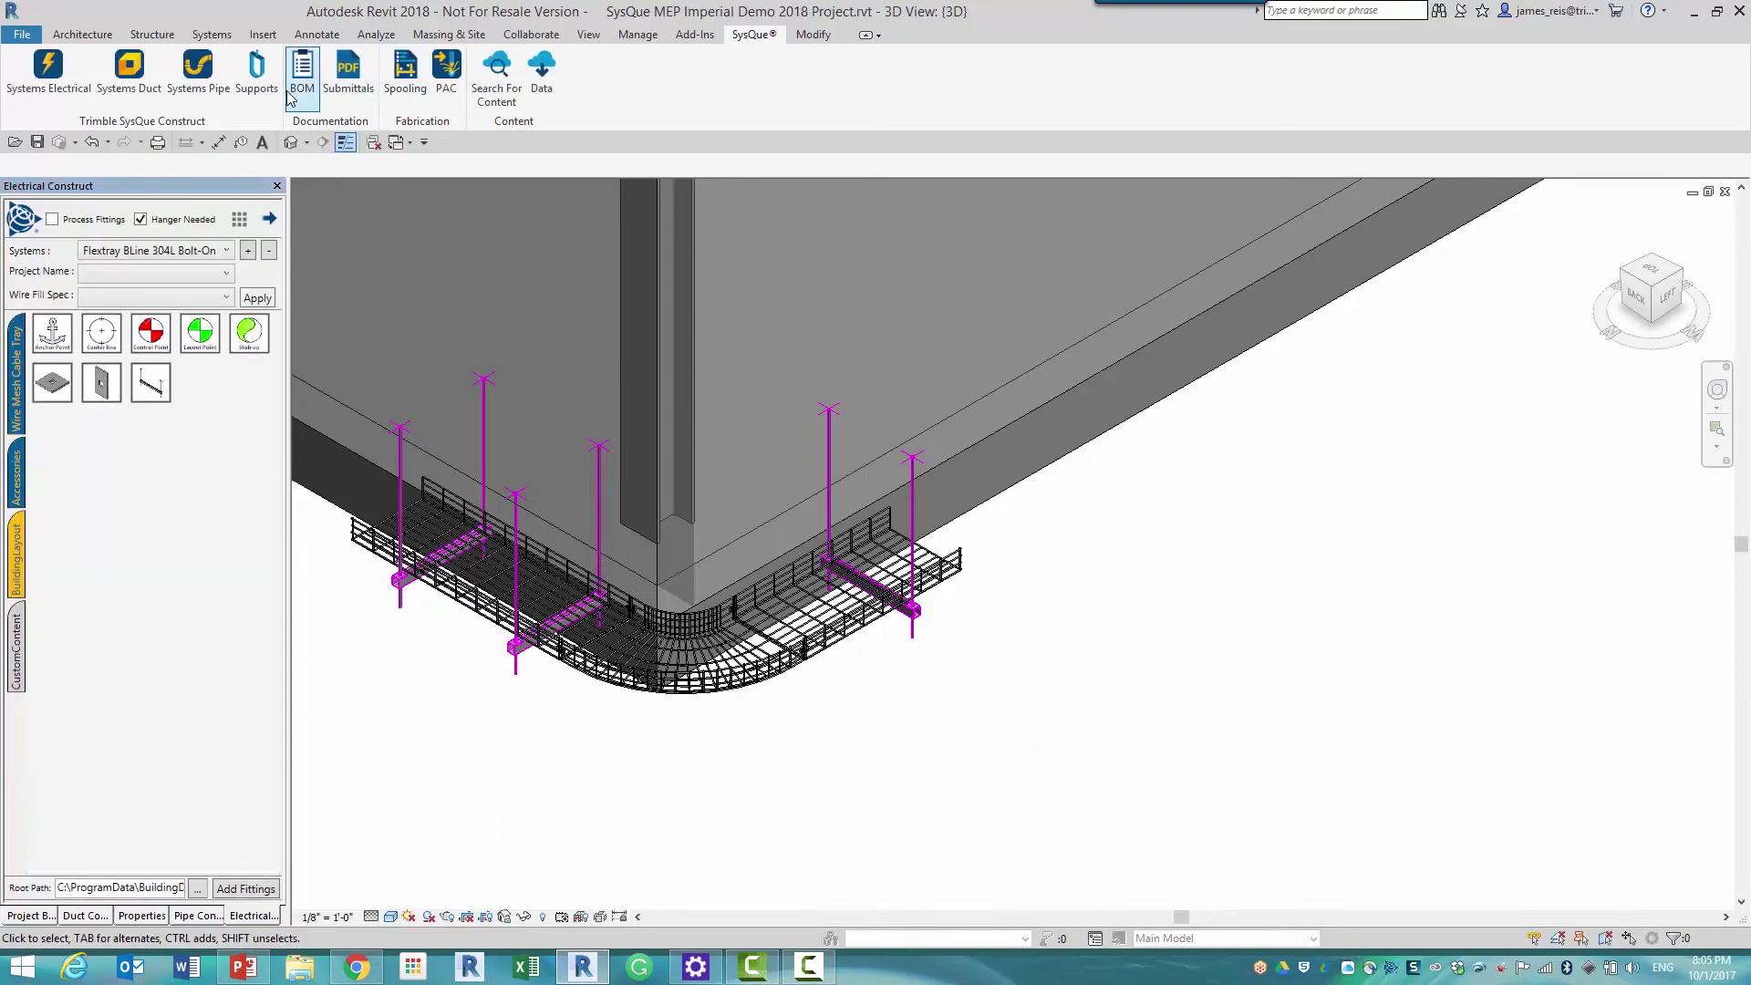
click(257, 73)
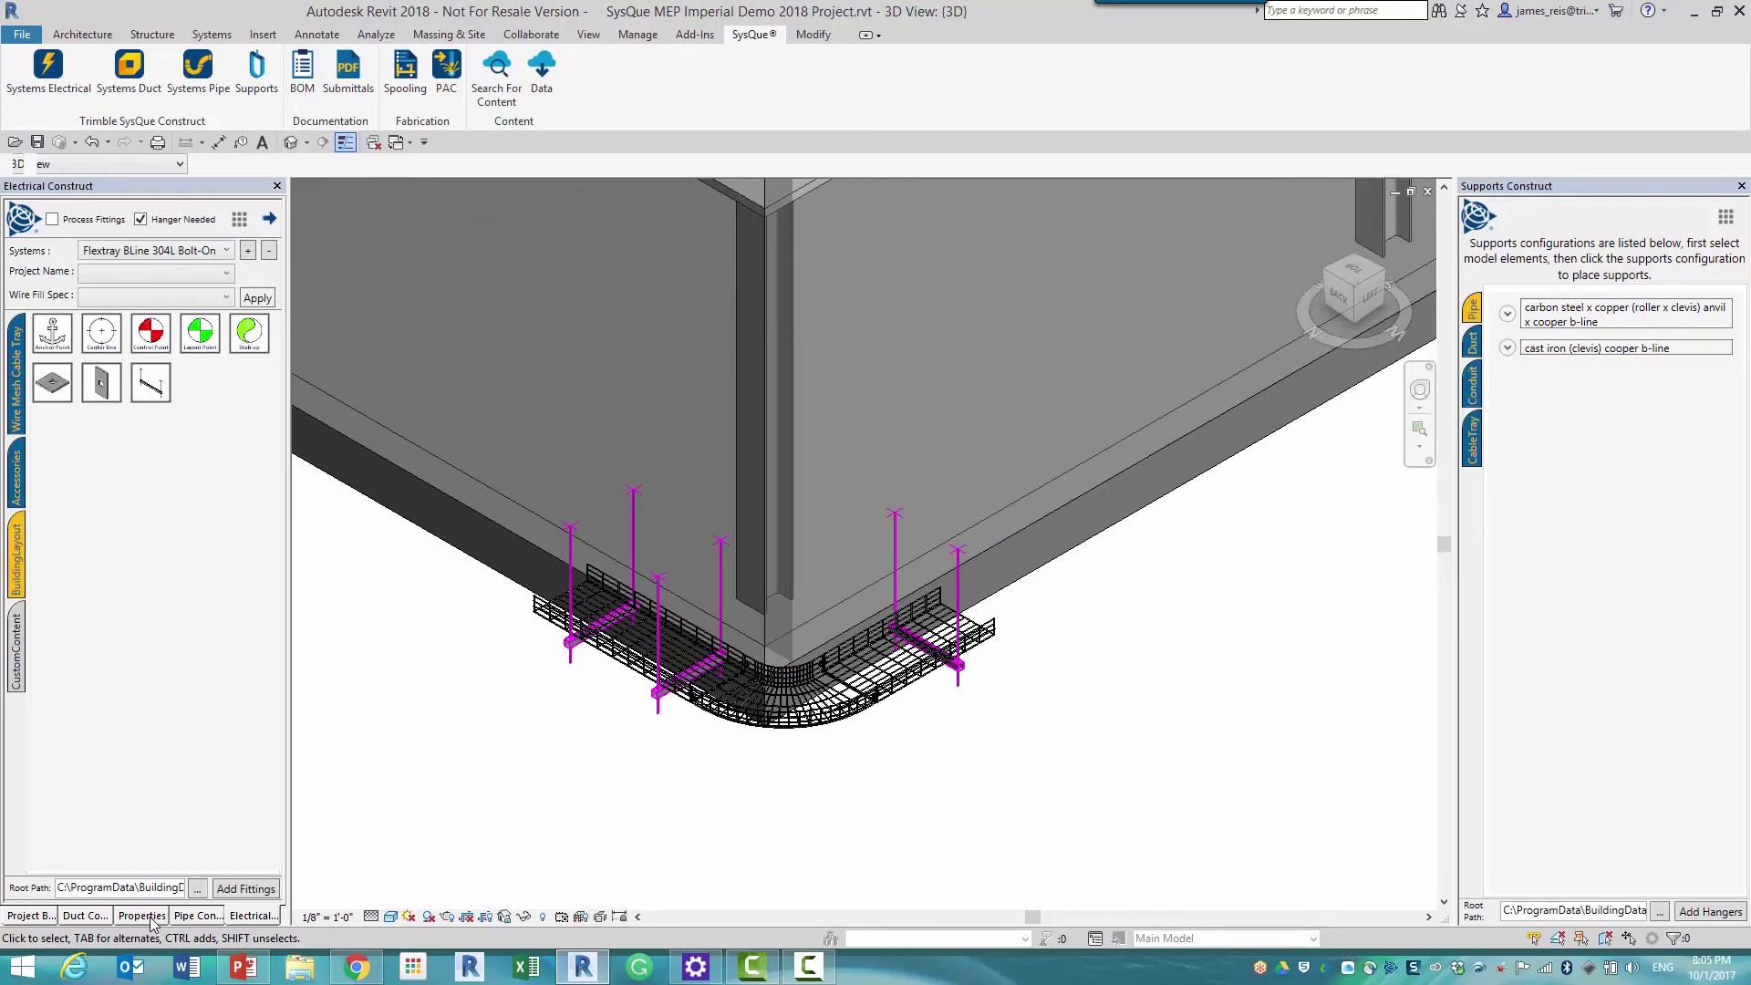
- Start a carbon steel pipe with 6" diameter and 2' 0" offset from Pipe Construct
click(197, 915)
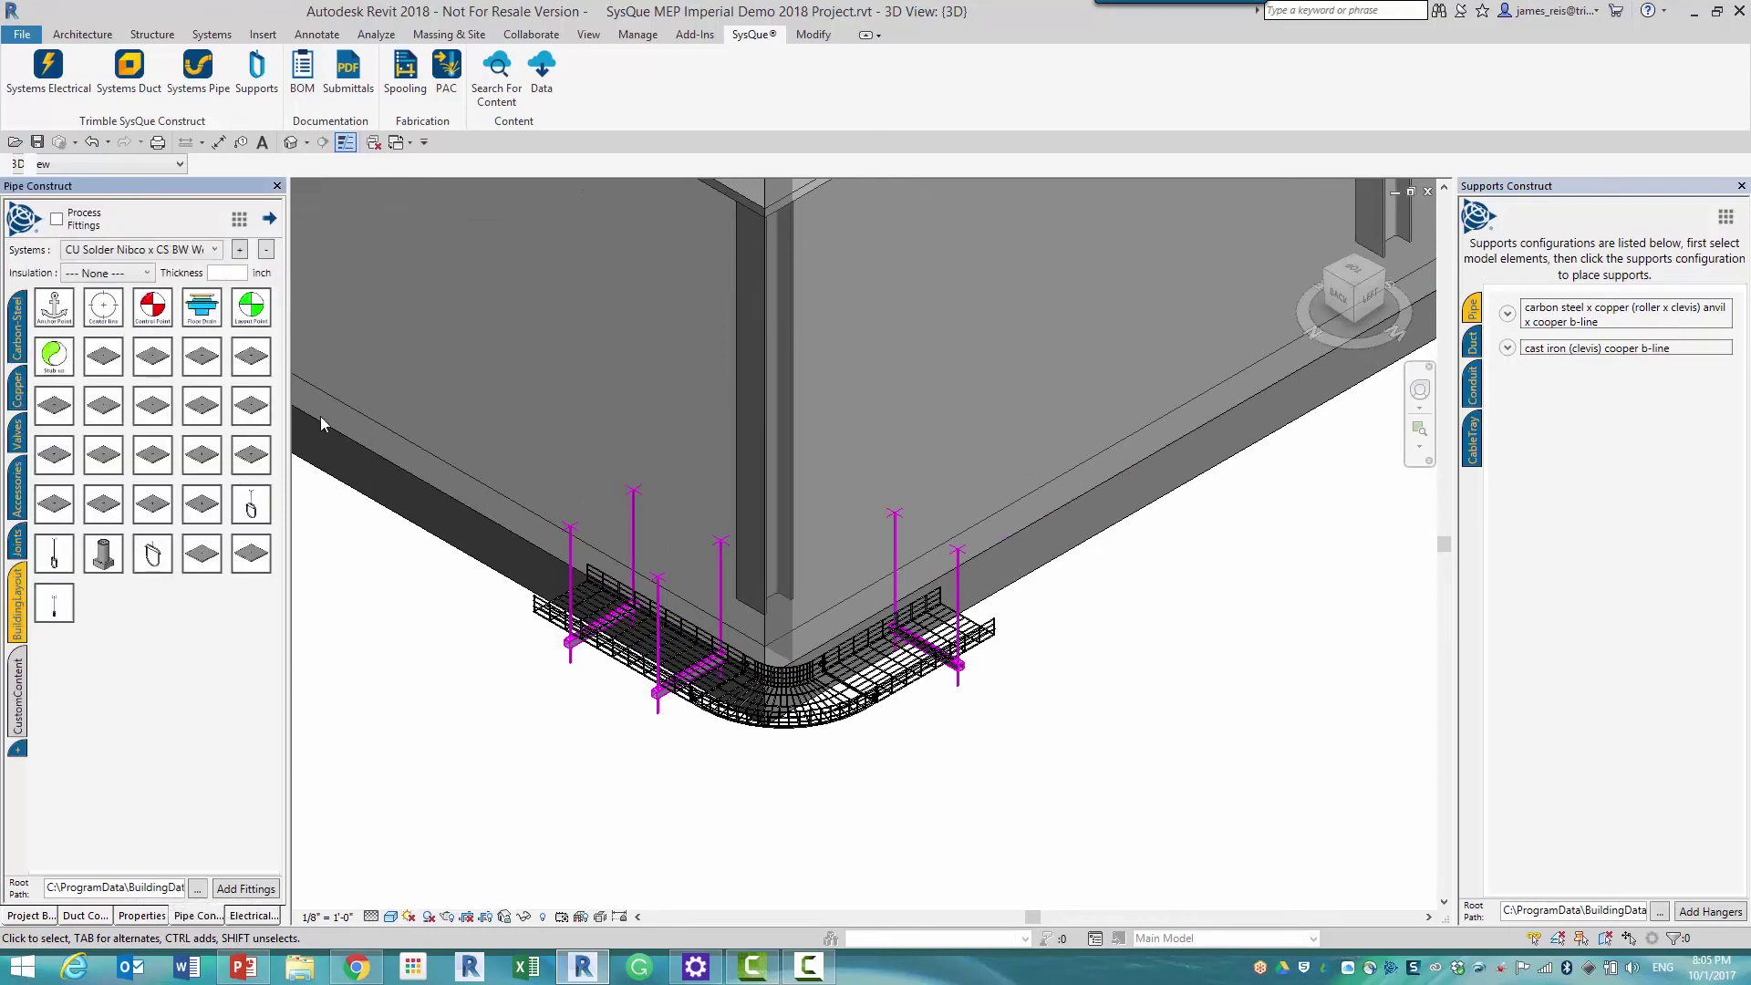
click(19, 354)
click(52, 313)
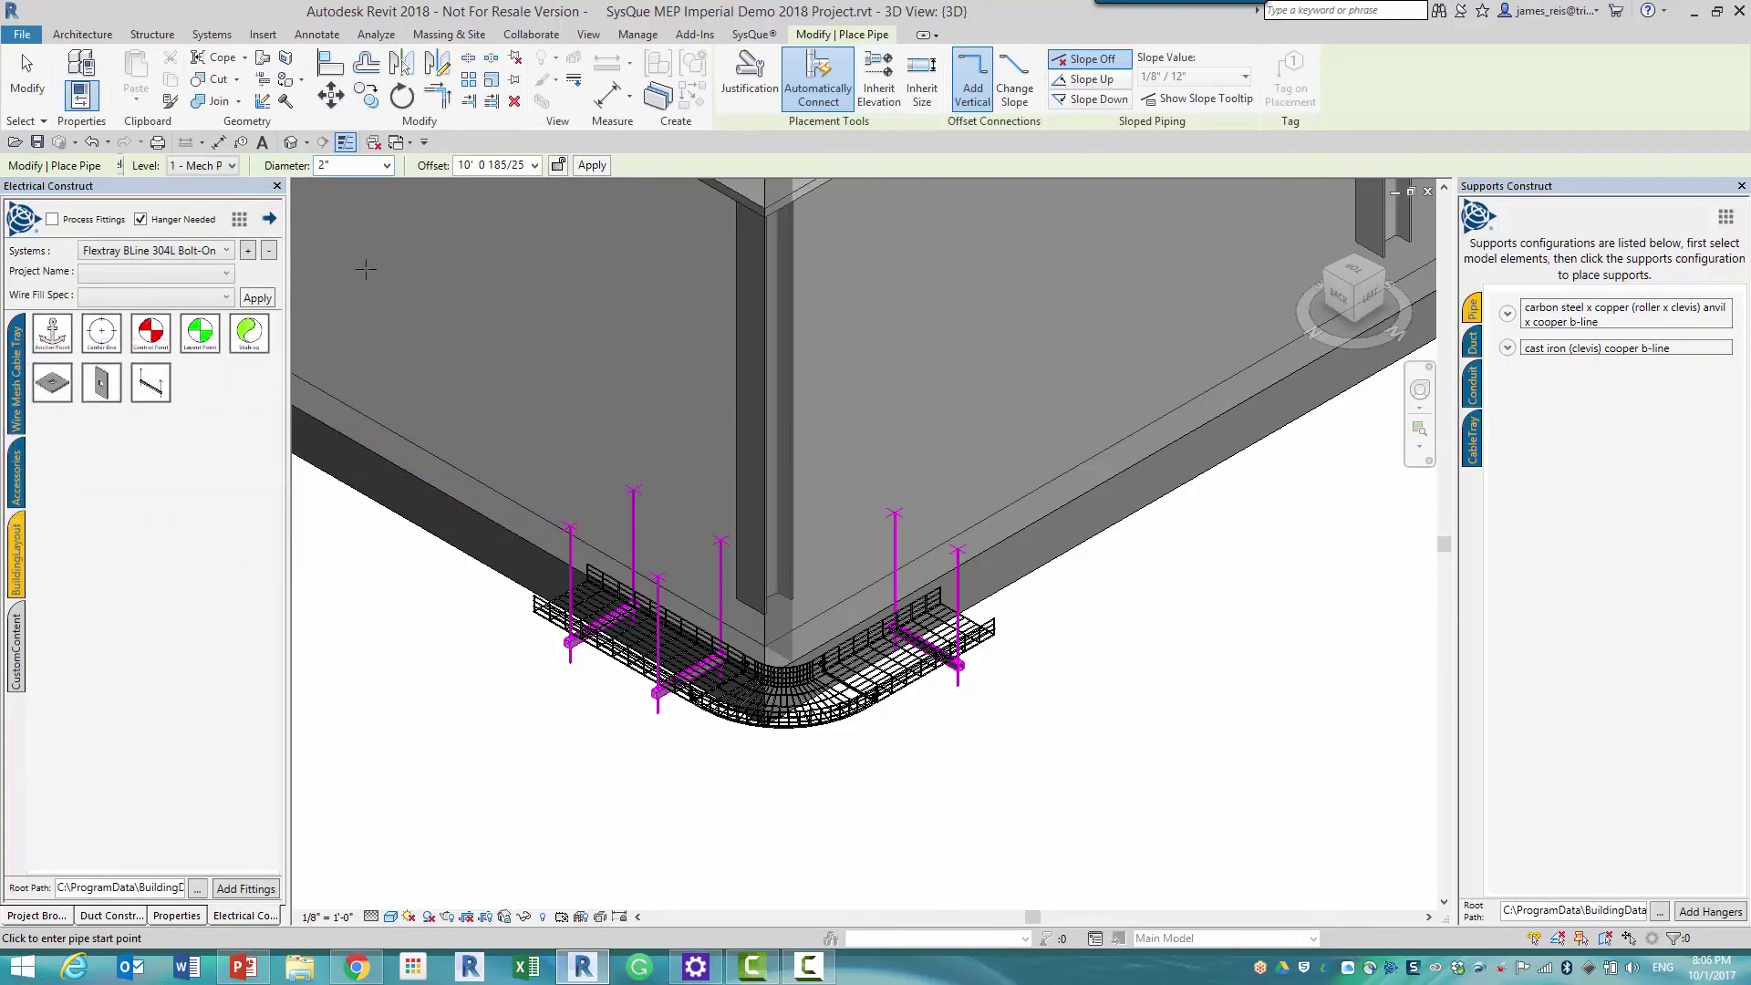
click(345, 166)
key(Return)
click(520, 165)
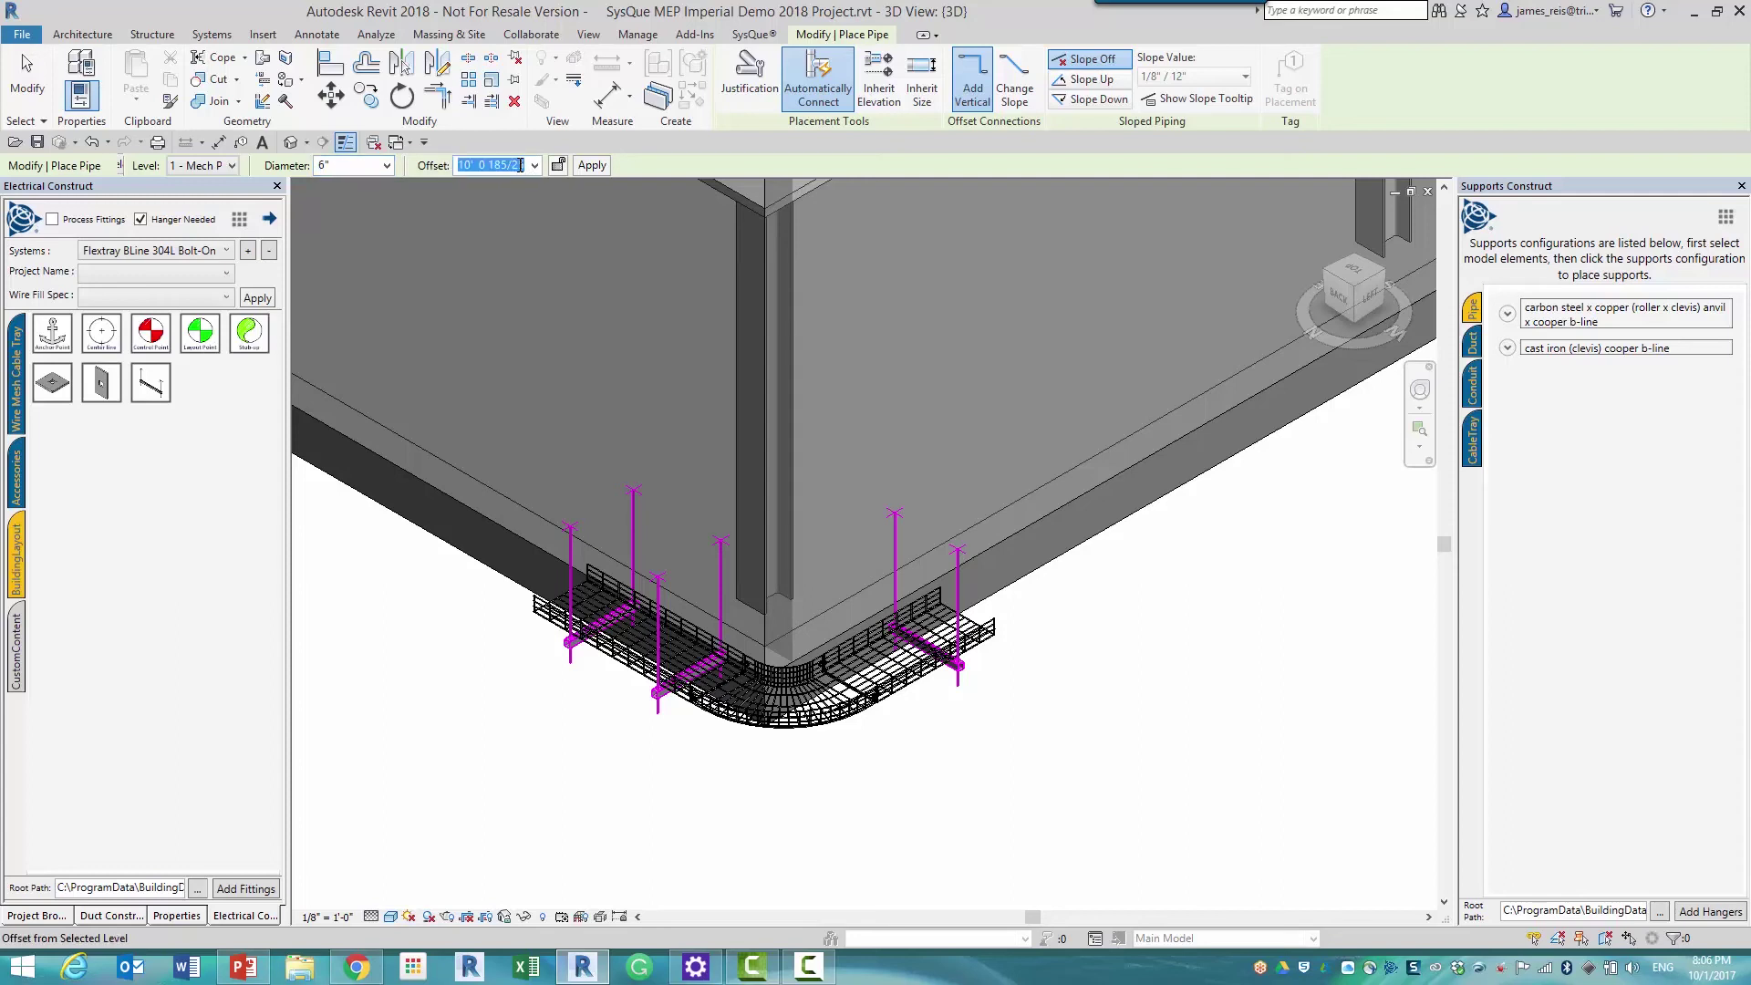
text(2)
key(Return)
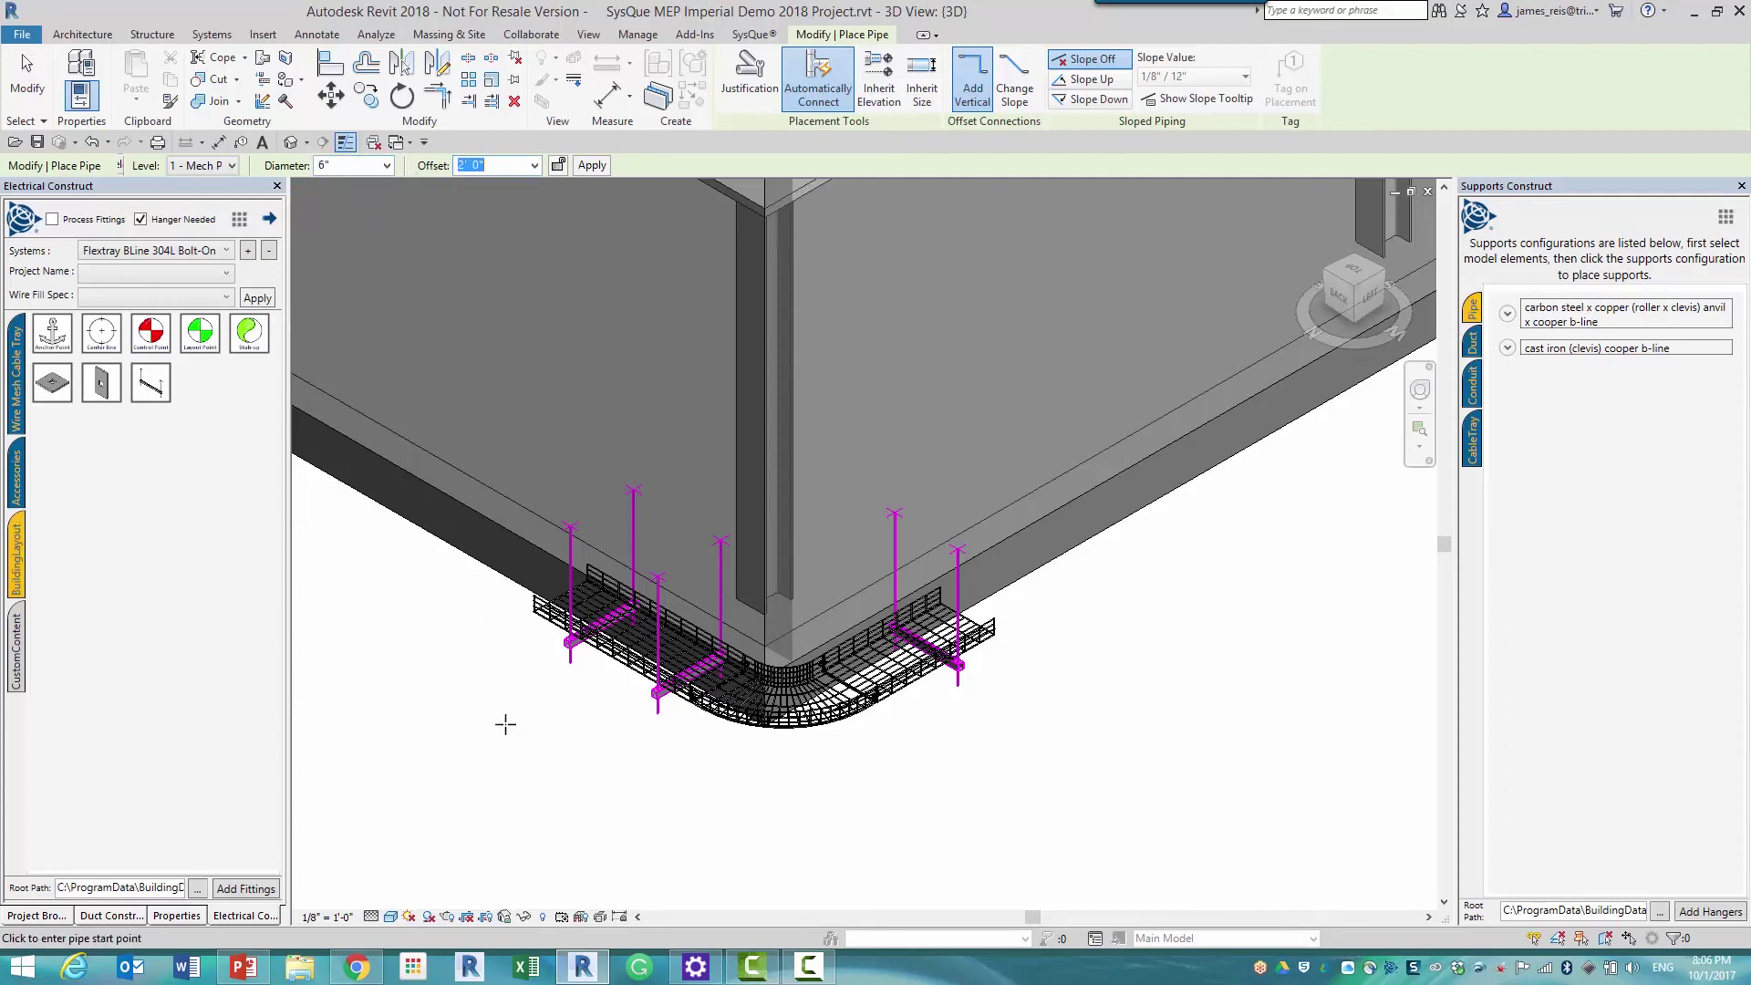
- Draw the 6" pipe run below the building, turning two corners beside the cable tray
click(335, 623)
click(802, 890)
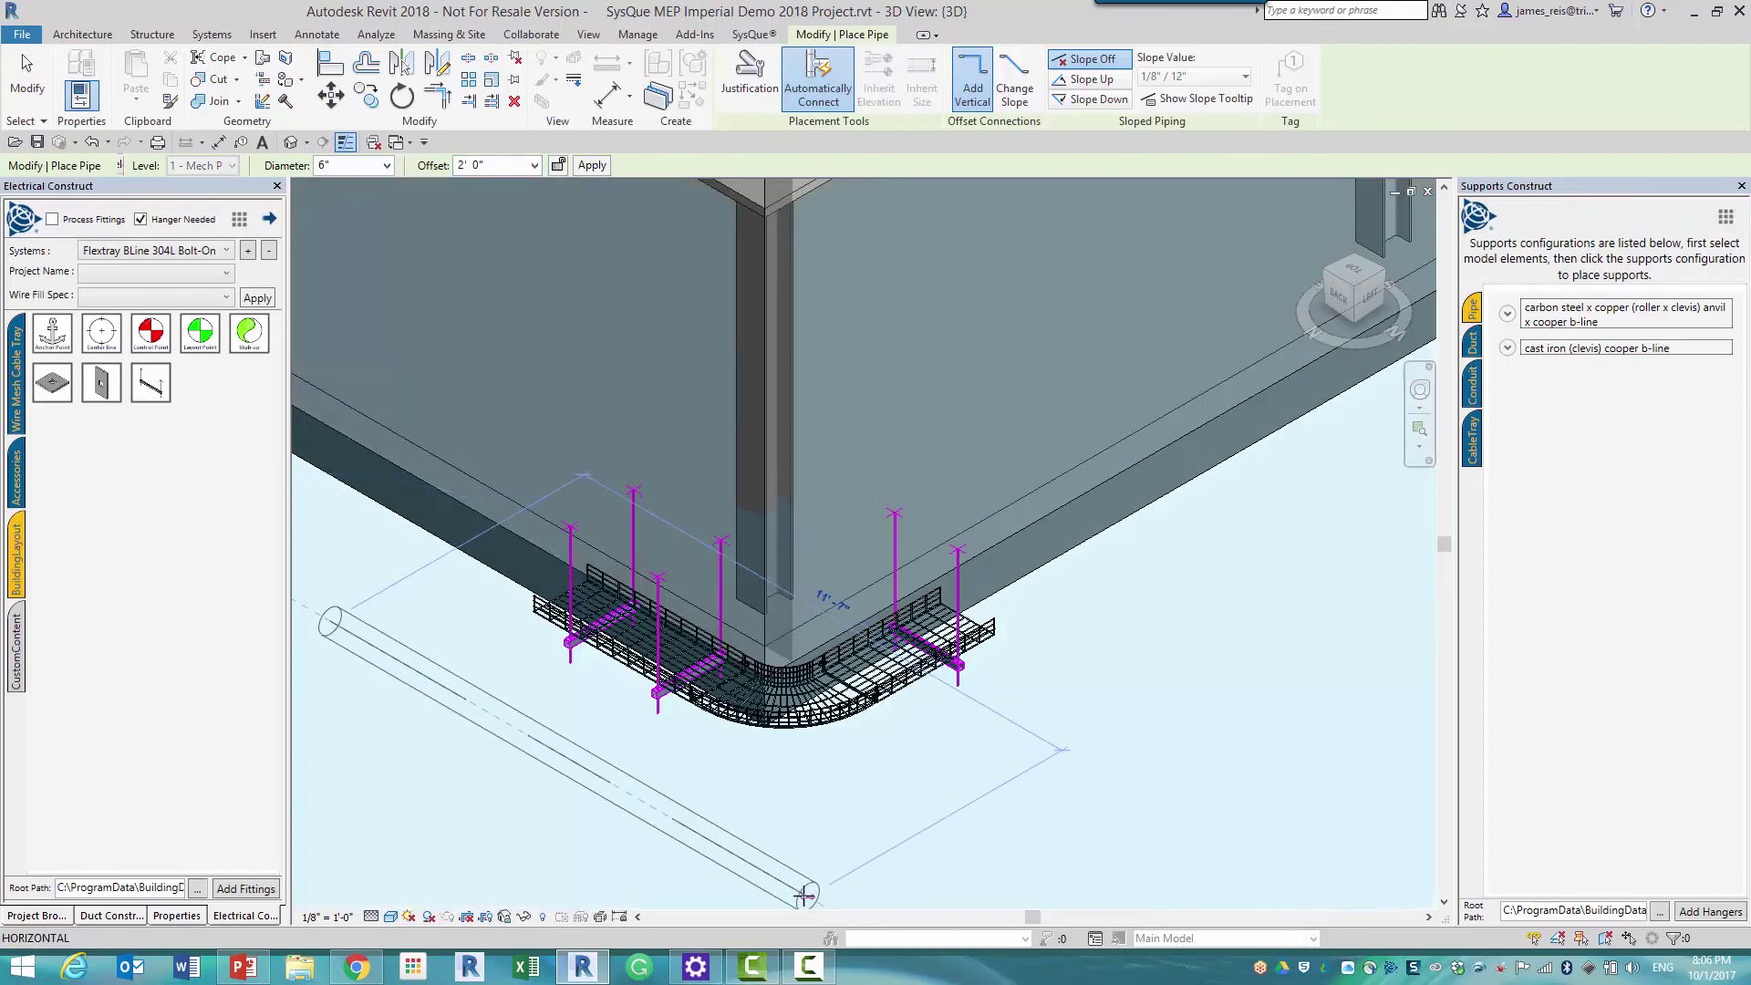
scroll(999, 784, down, 3)
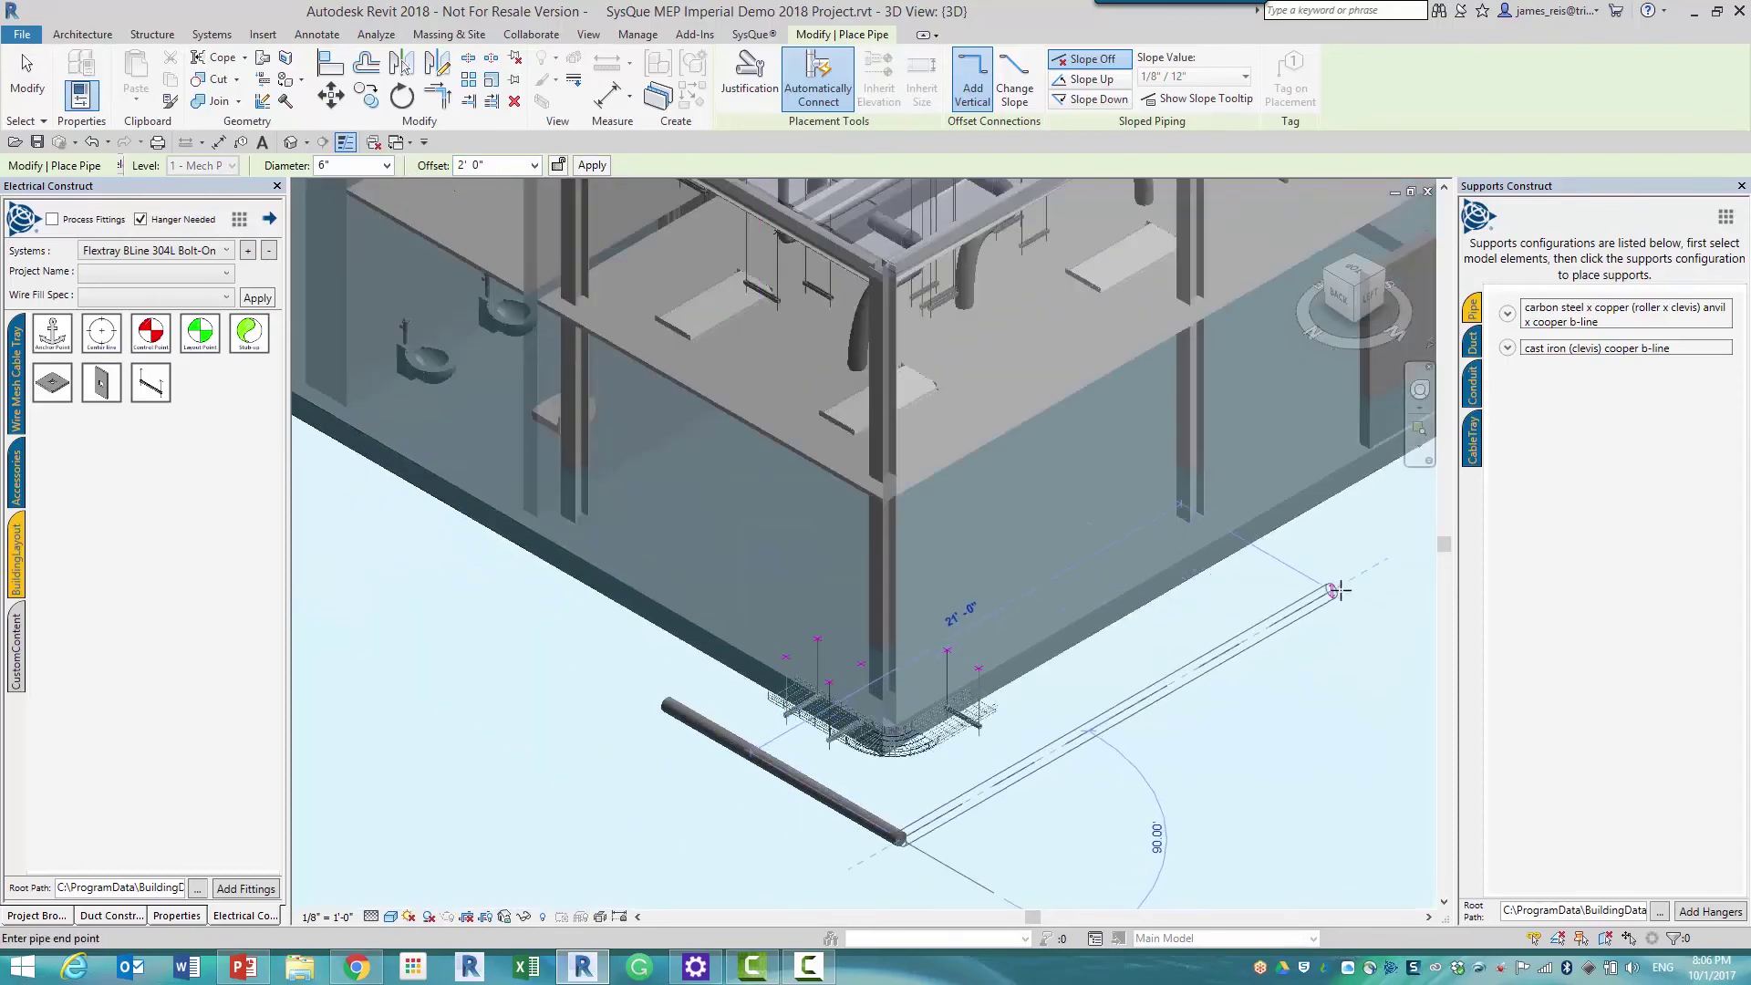
click(1344, 577)
middle_drag(1344, 576, 934, 440)
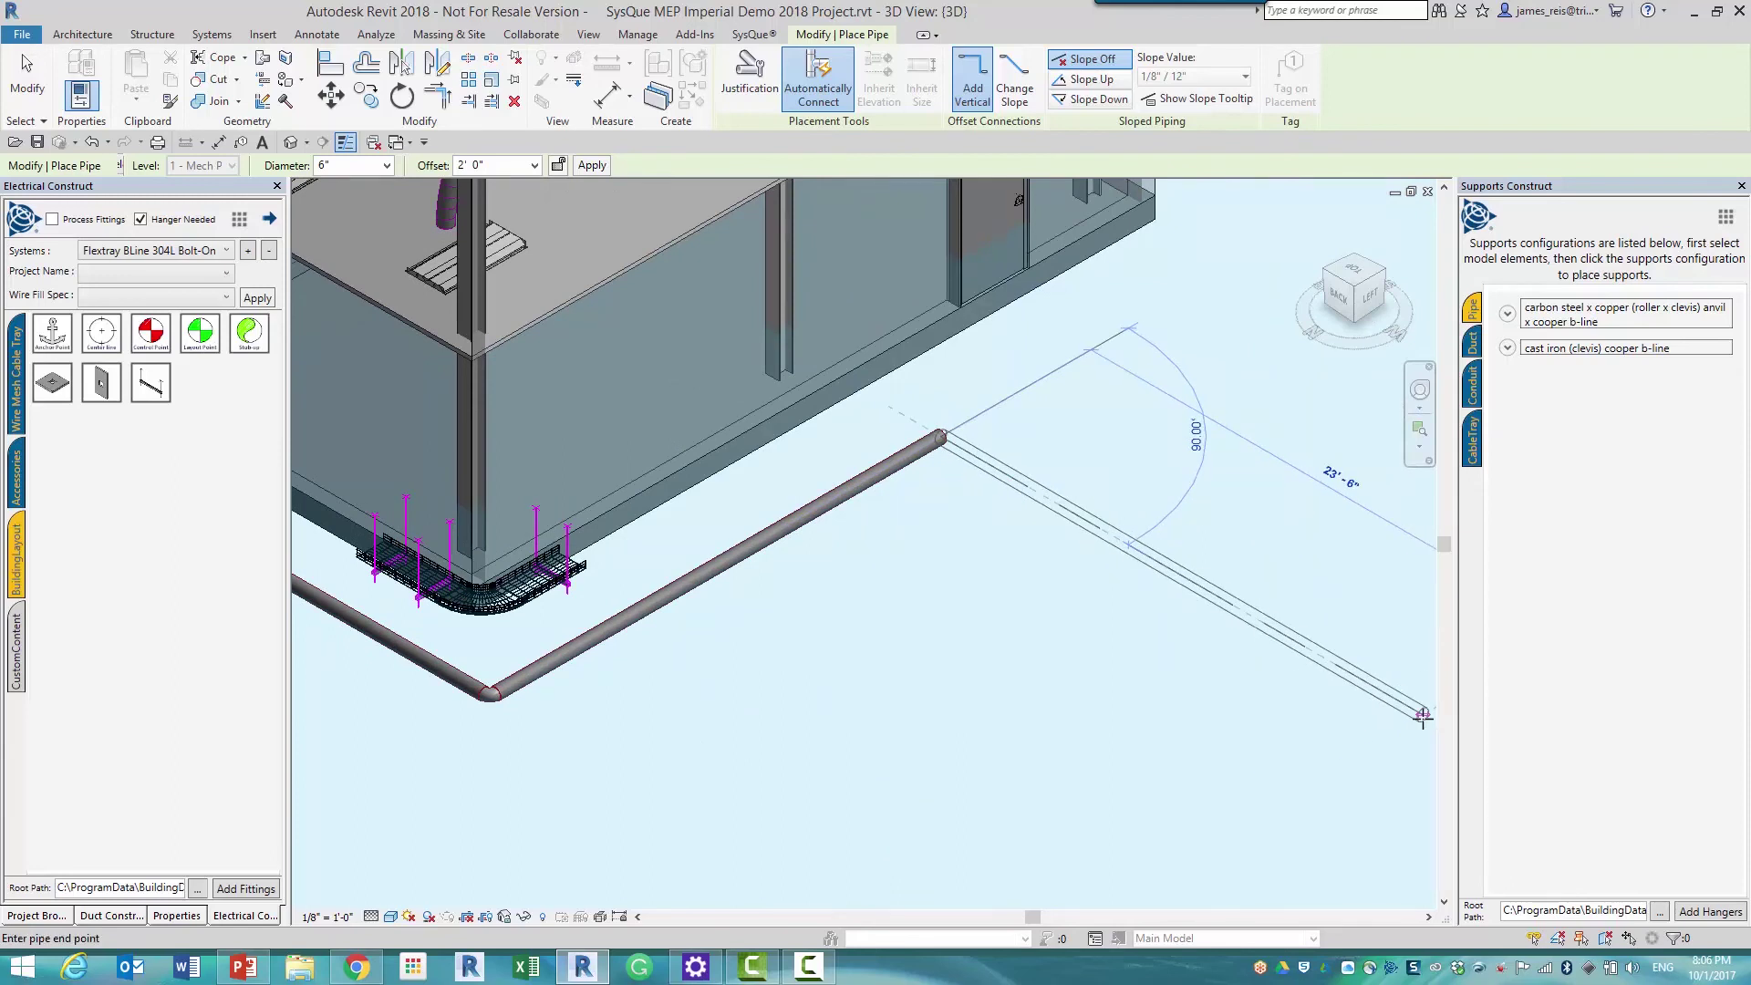
click(1422, 714)
key(Escape)
key(Escape)
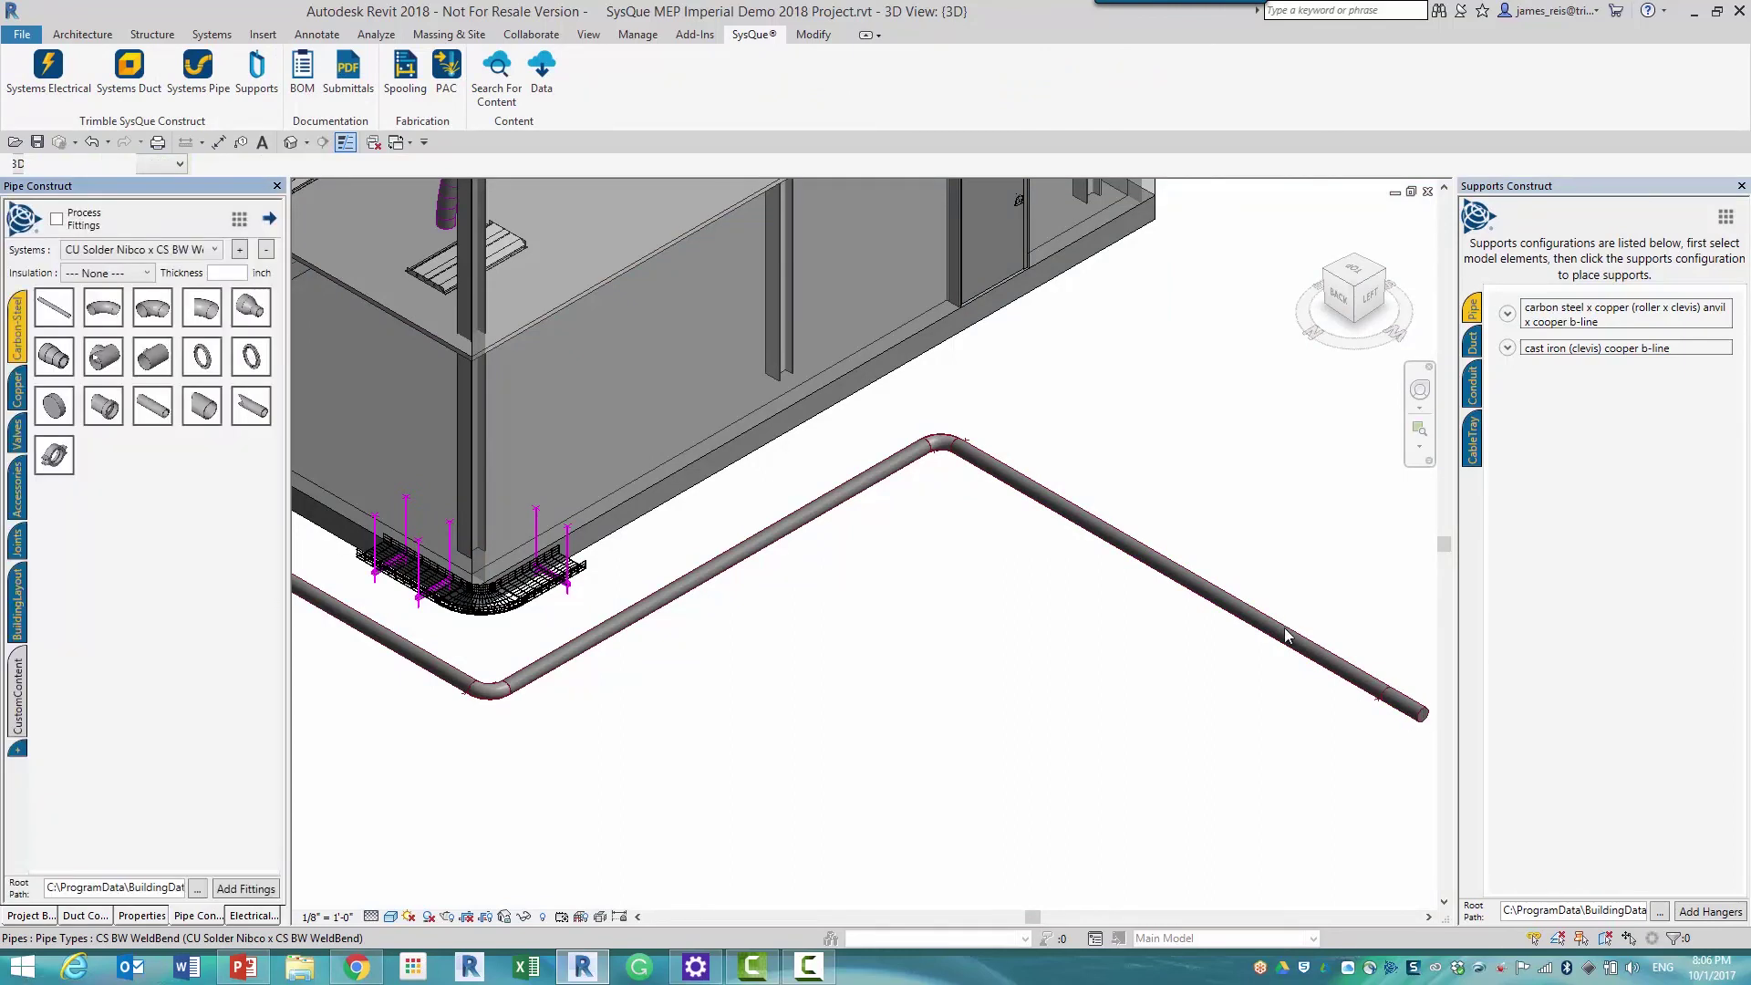
- Hang the 6" pipe network with carbon steel x copper clevis hangers, then window-select pipe, tray and hangers
key(Tab)
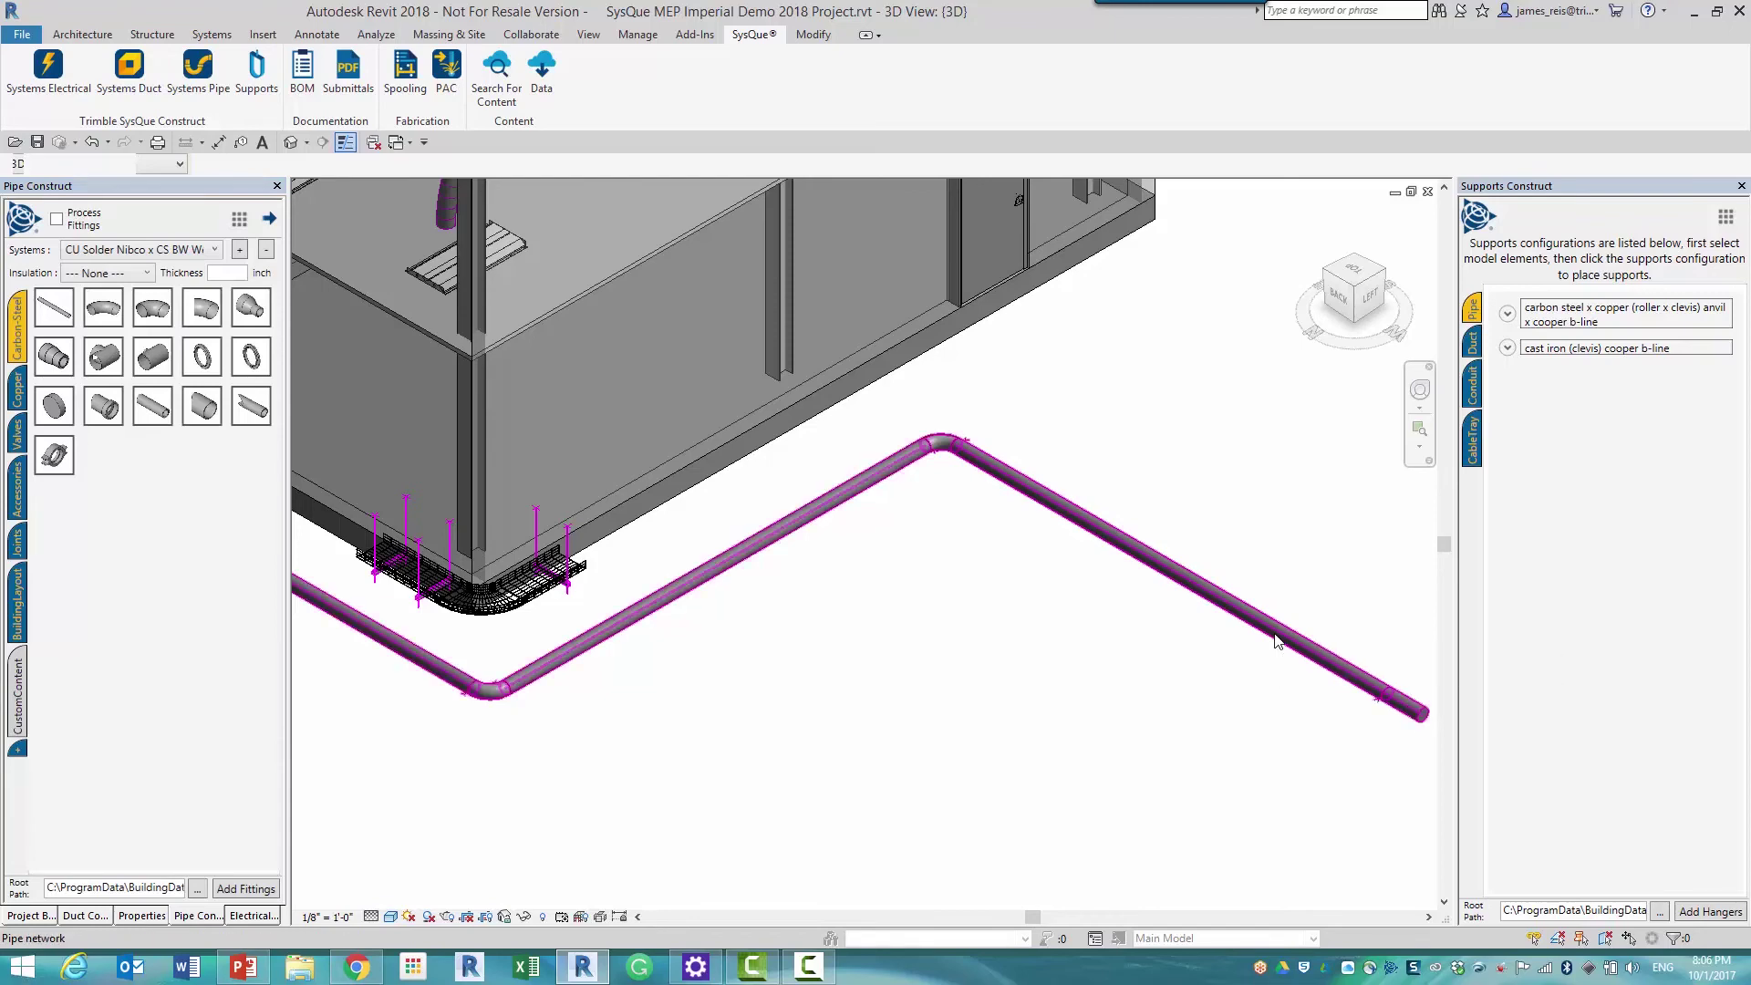
click(1275, 641)
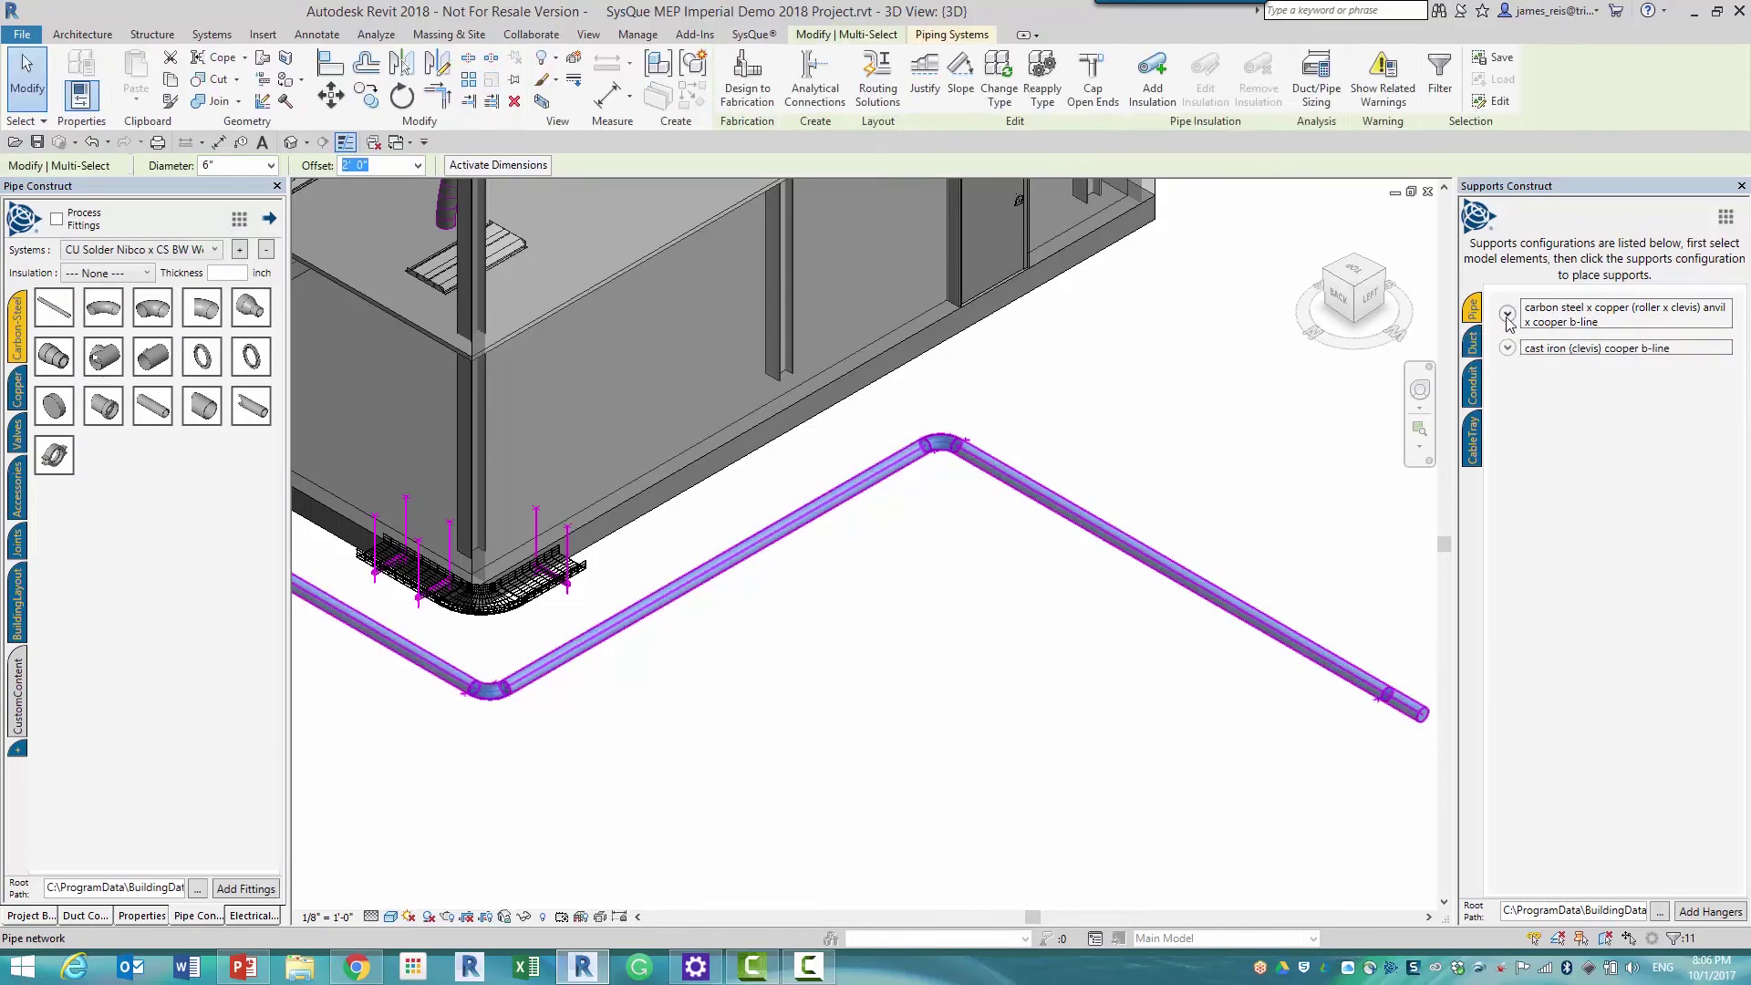
click(1507, 315)
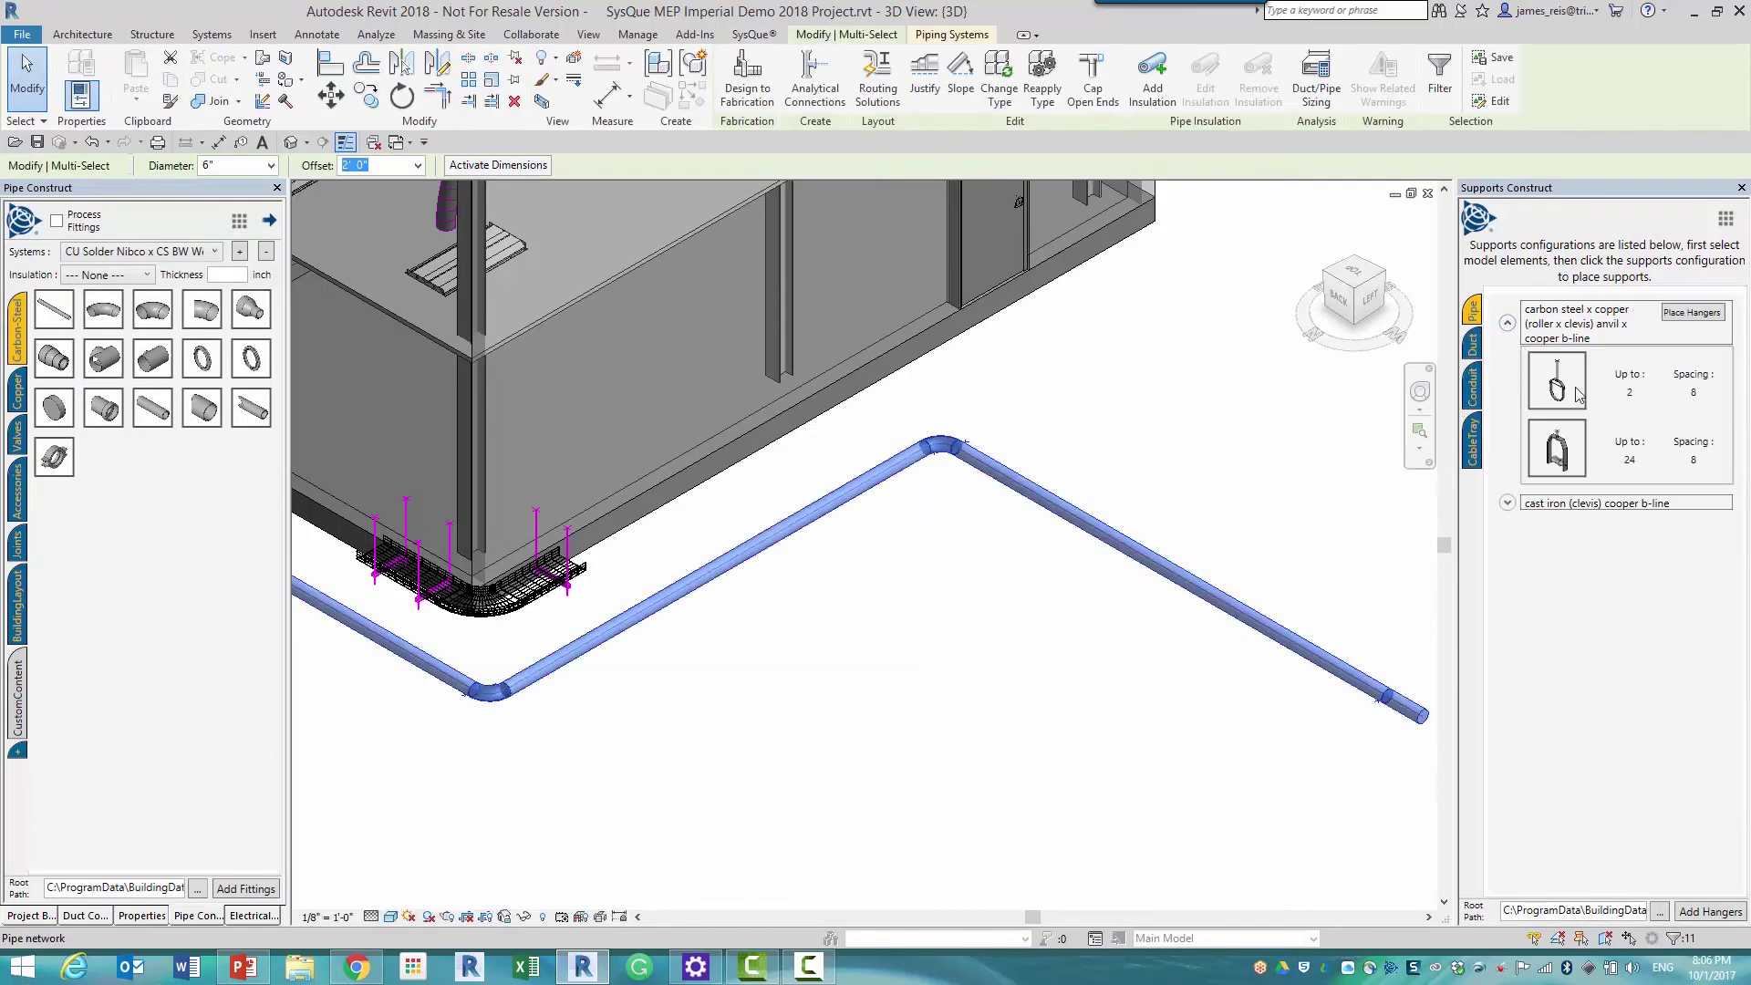
mouse_move(1628, 402)
click(1692, 313)
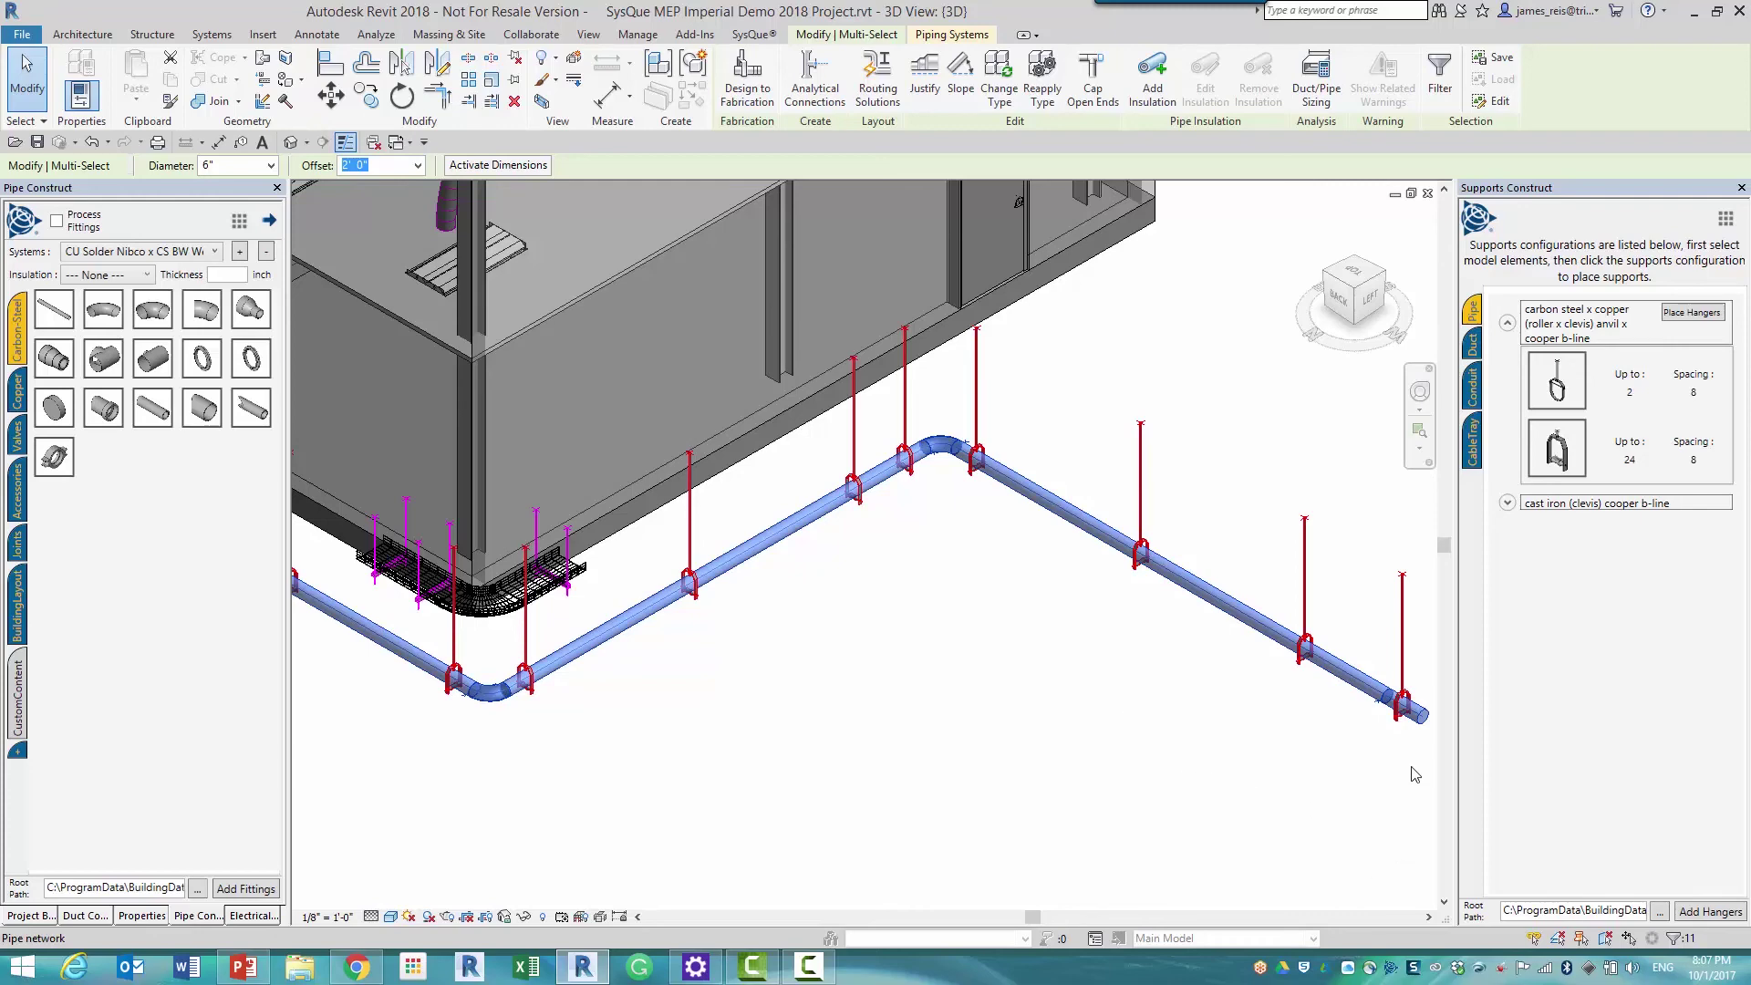
click(1409, 871)
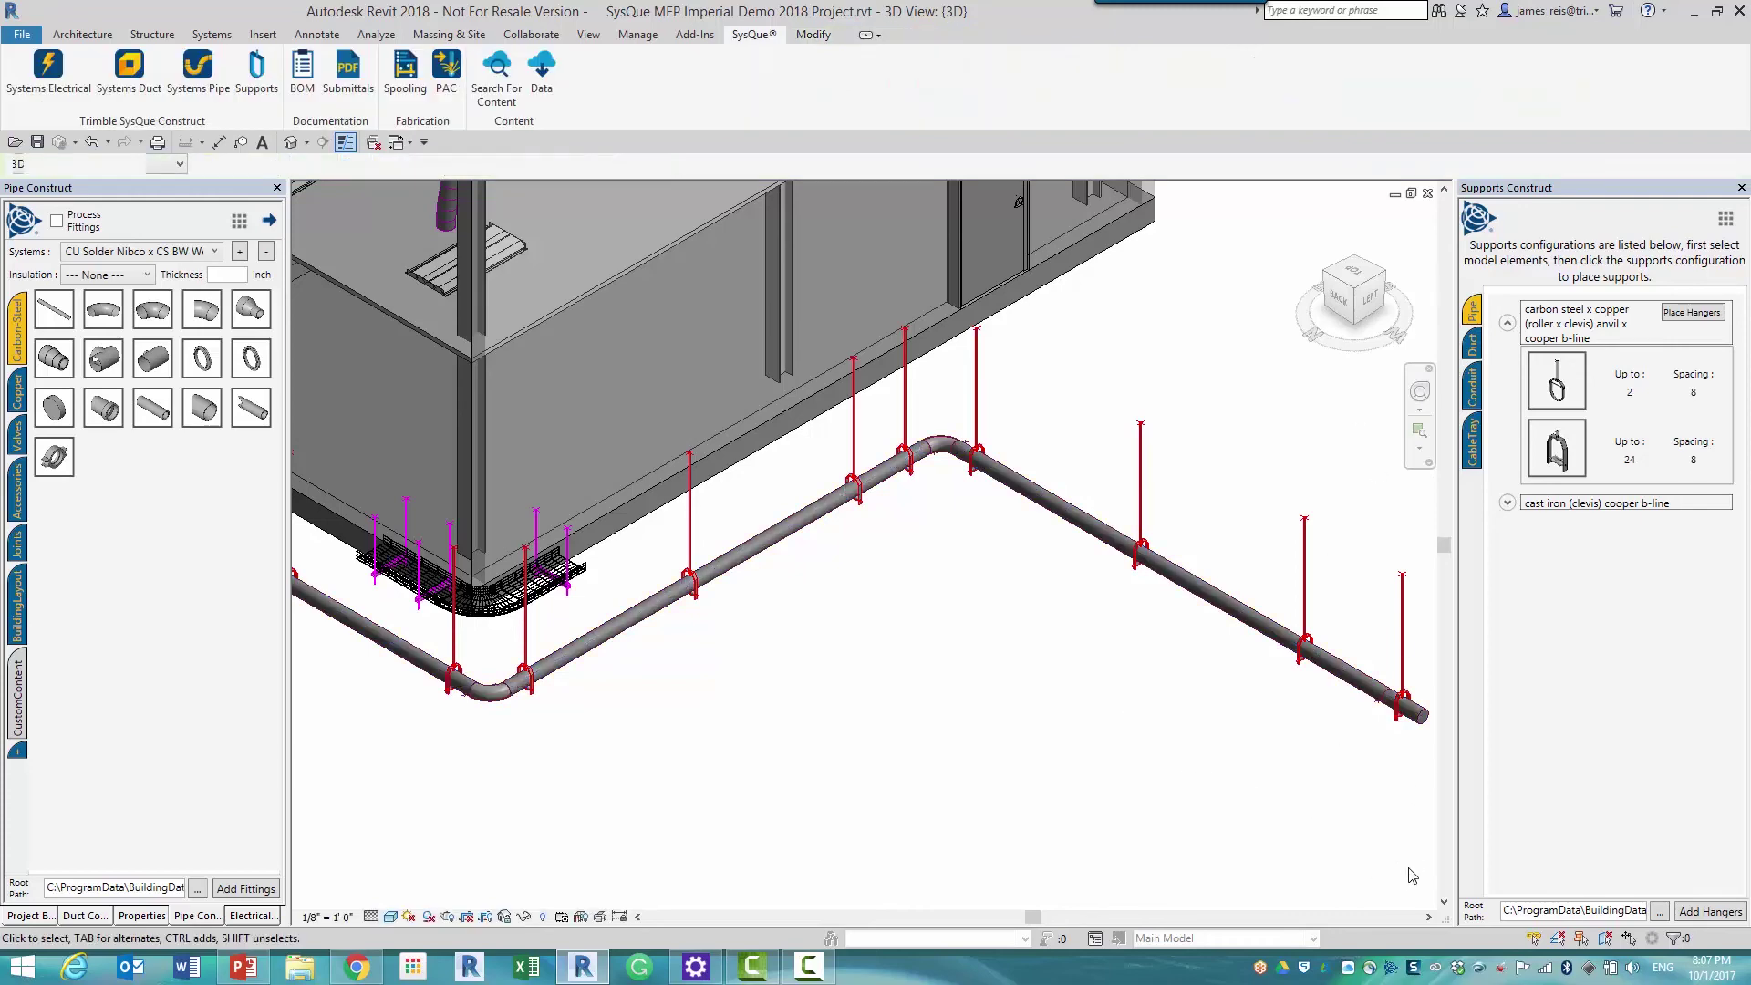
drag(1409, 871, 326, 452)
- Open Manage Points, accepting the hanger update and cancelling the bottom-of-hanger level update
click(1714, 306)
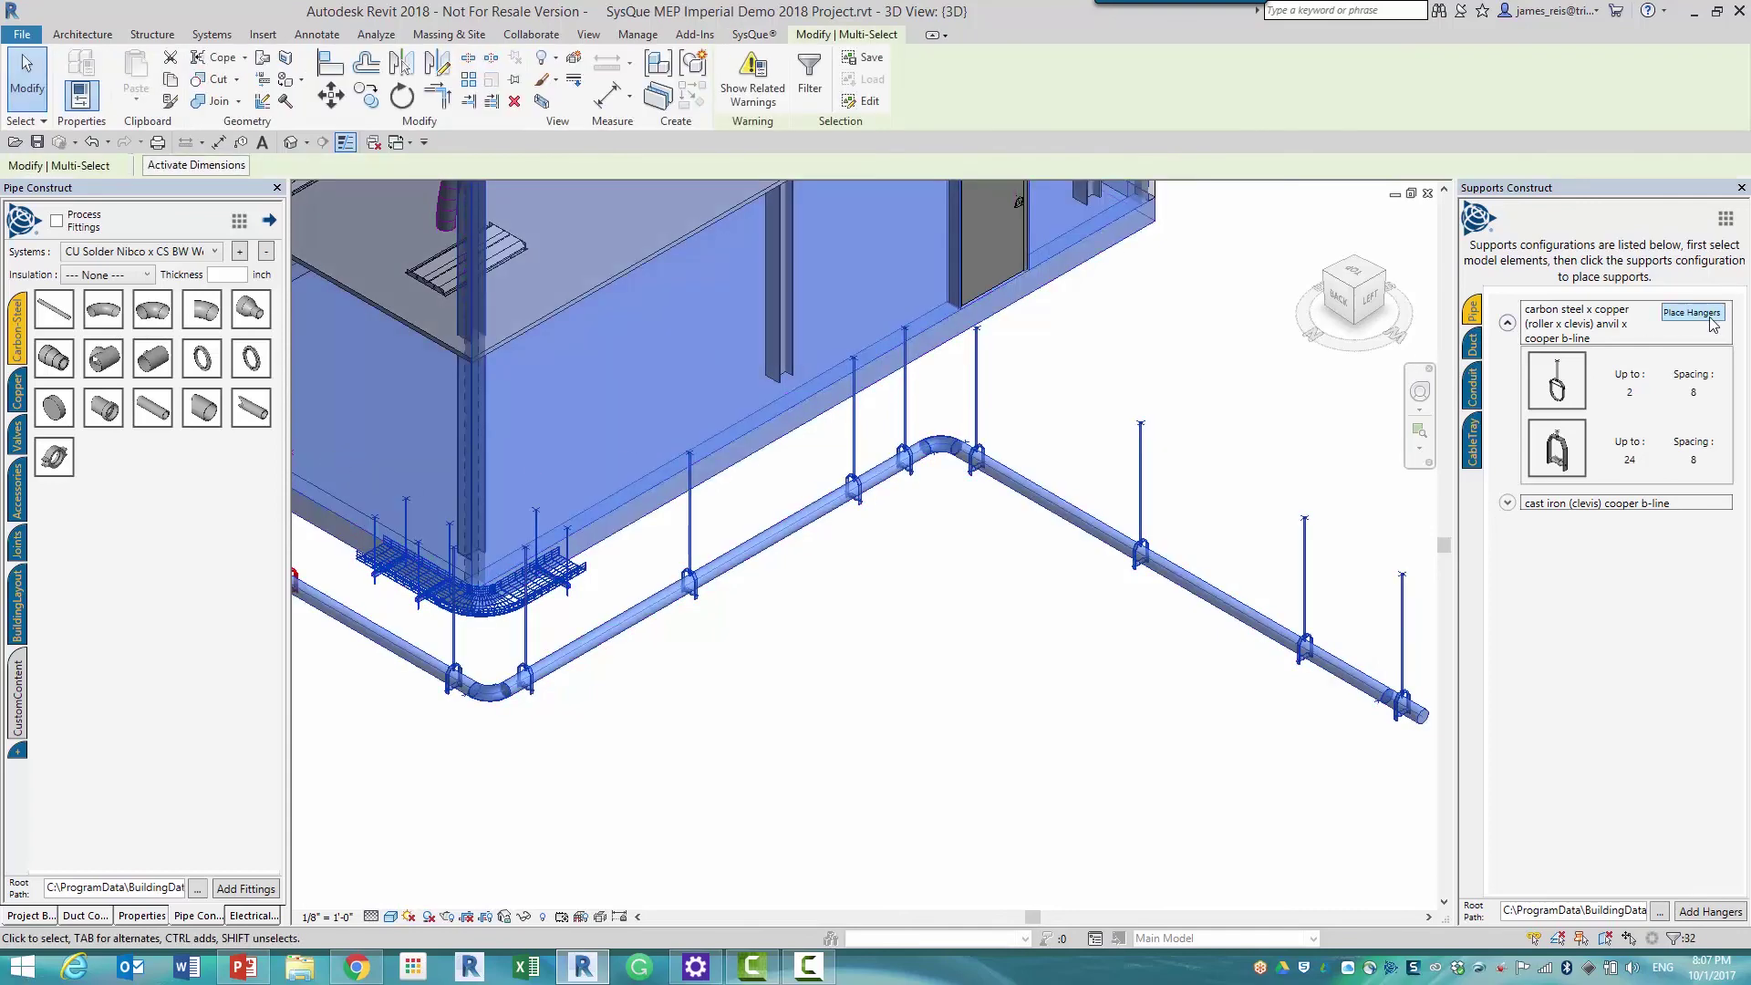
click(1726, 222)
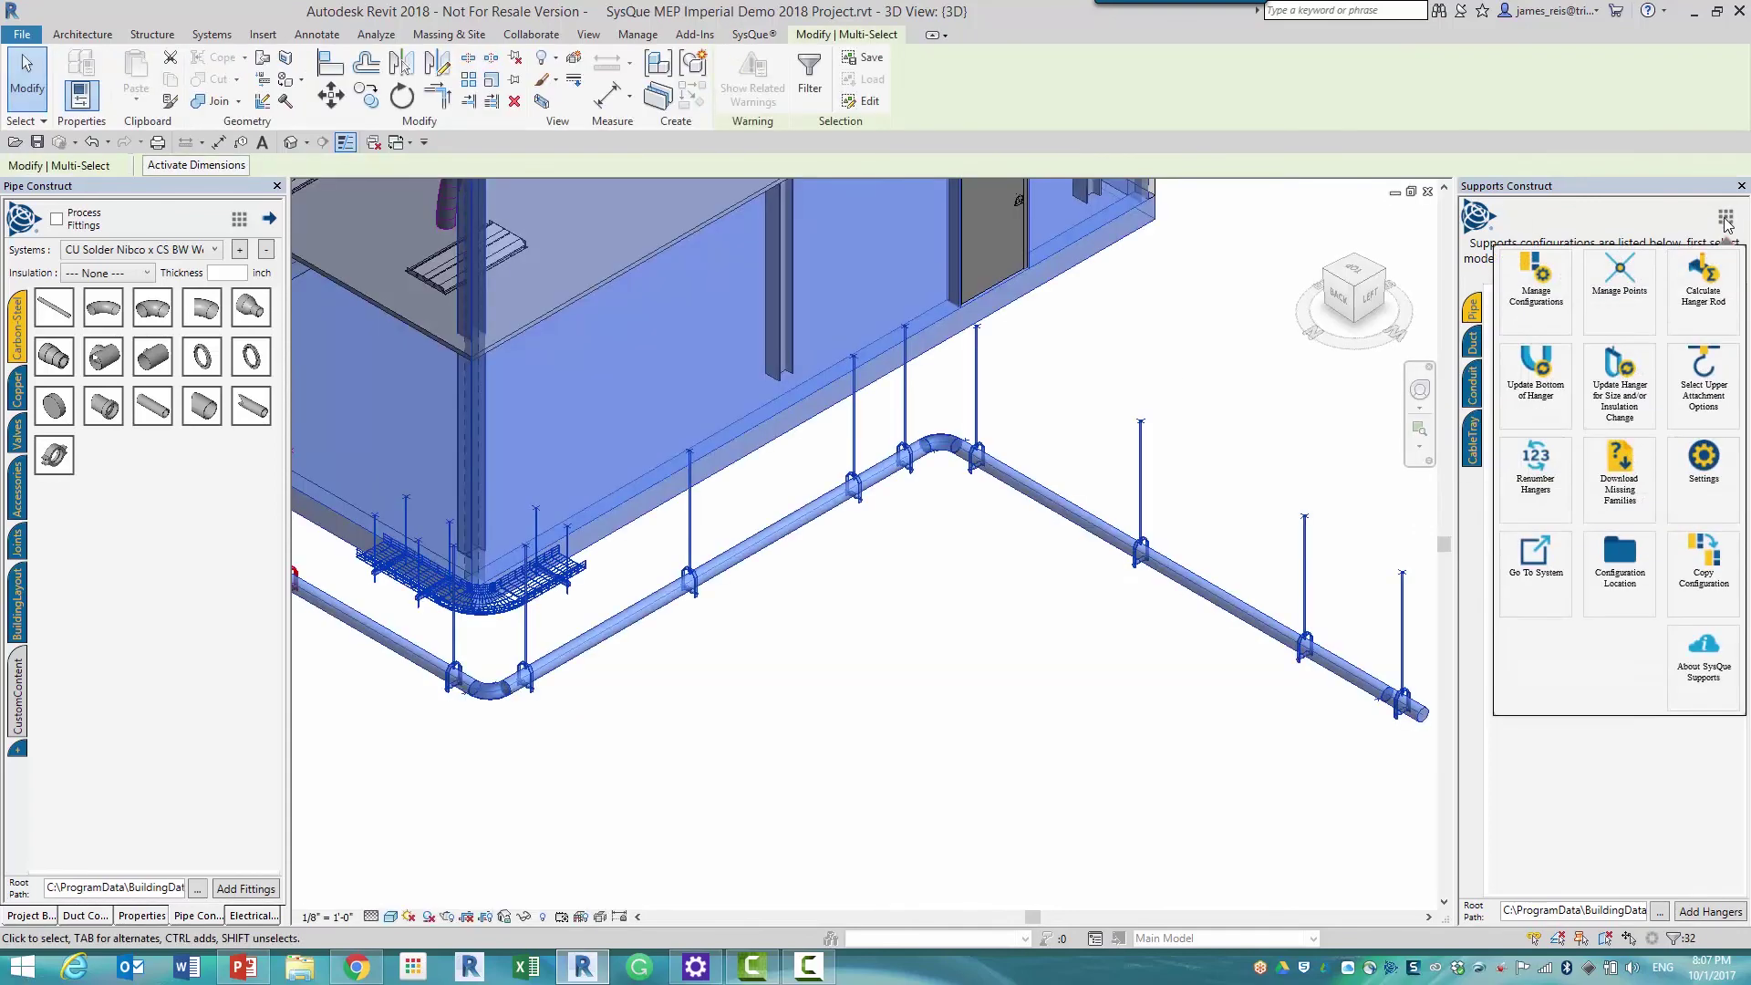
click(1632, 290)
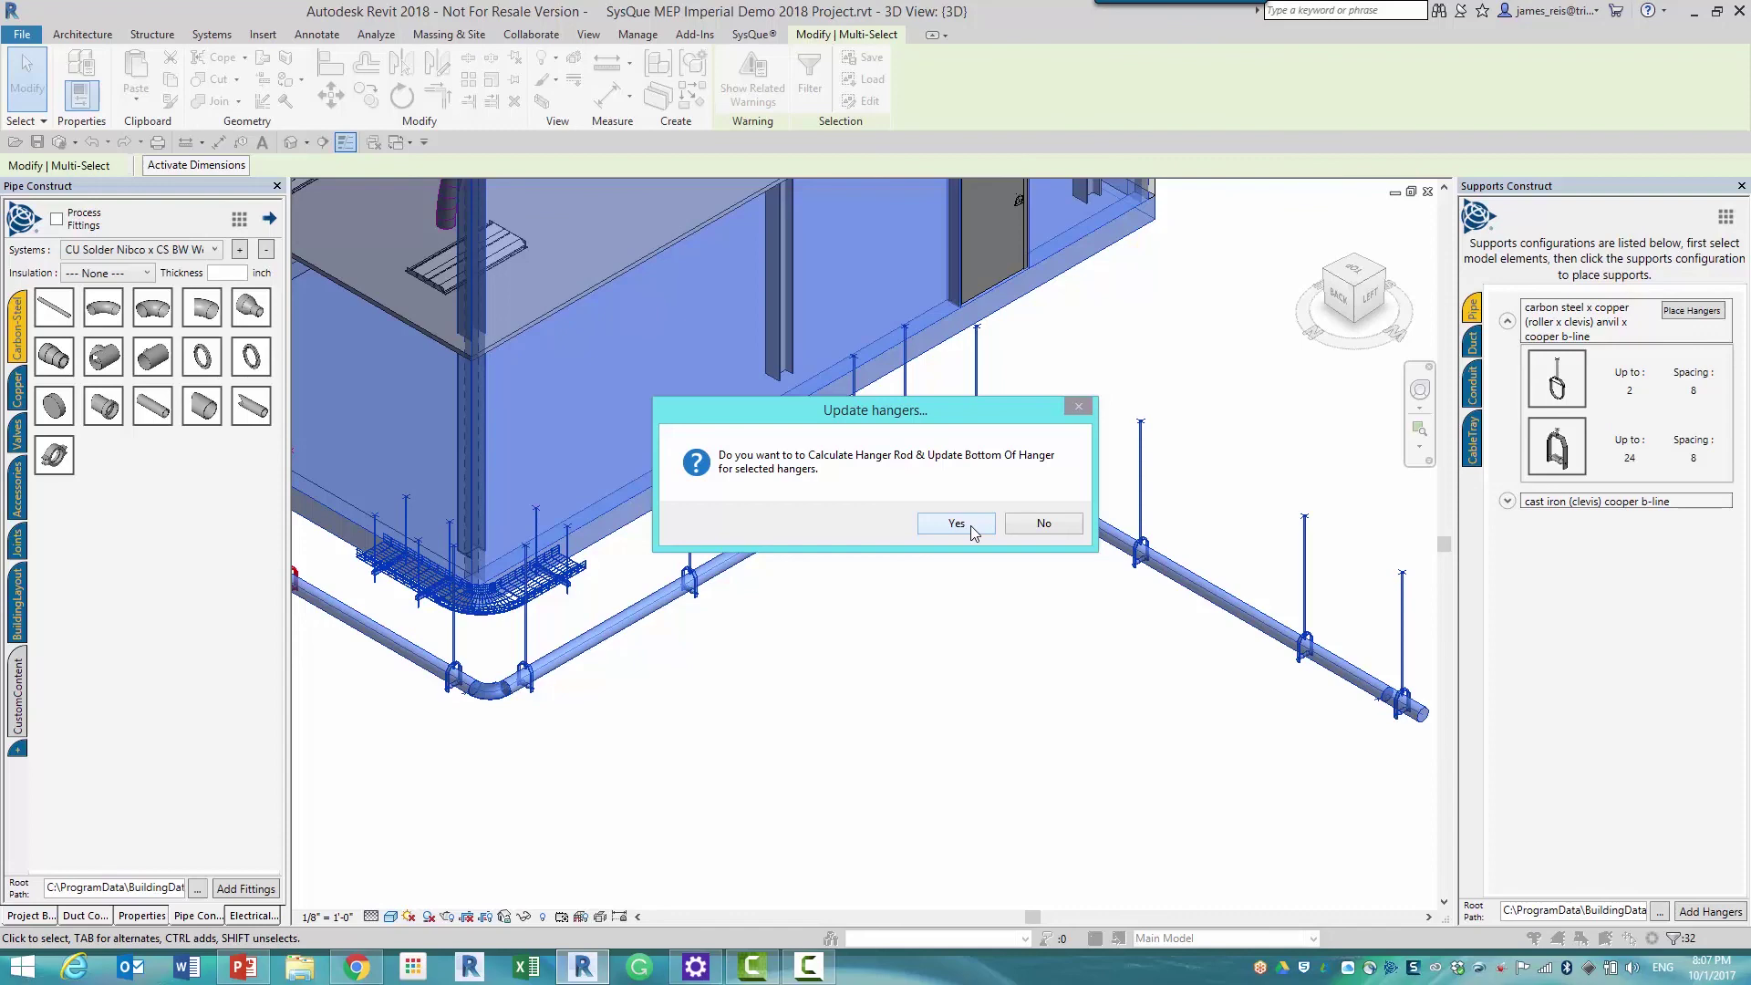
click(955, 524)
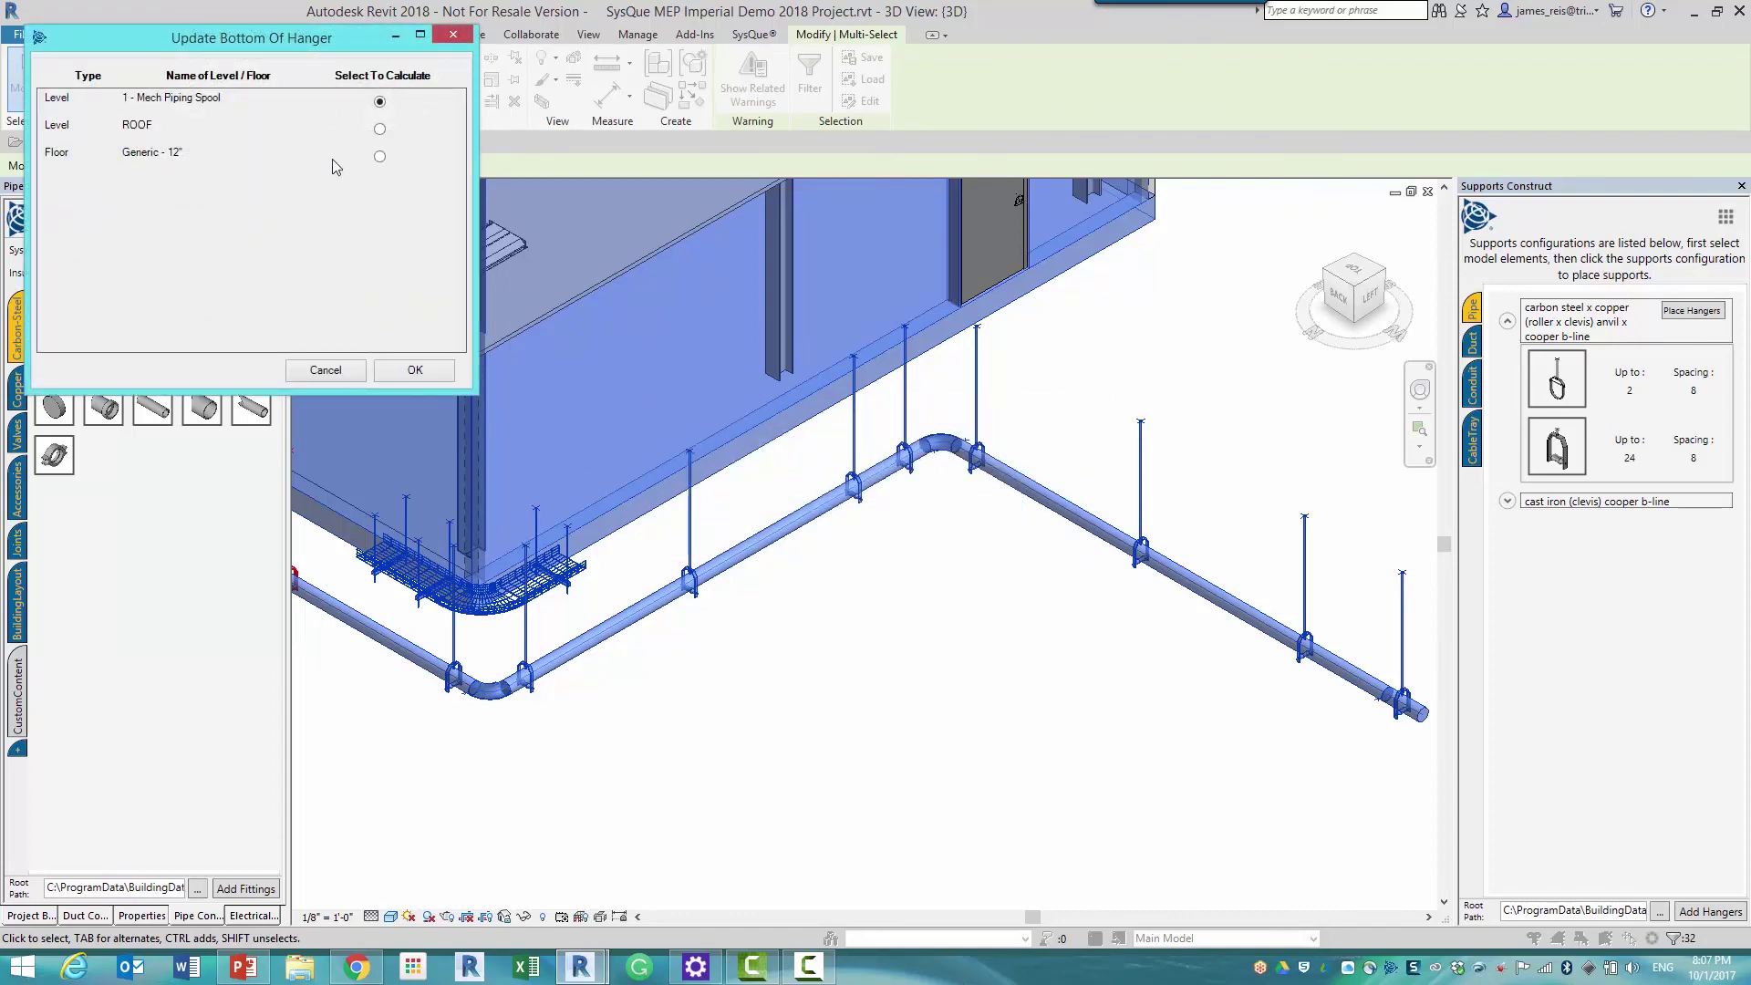
click(321, 372)
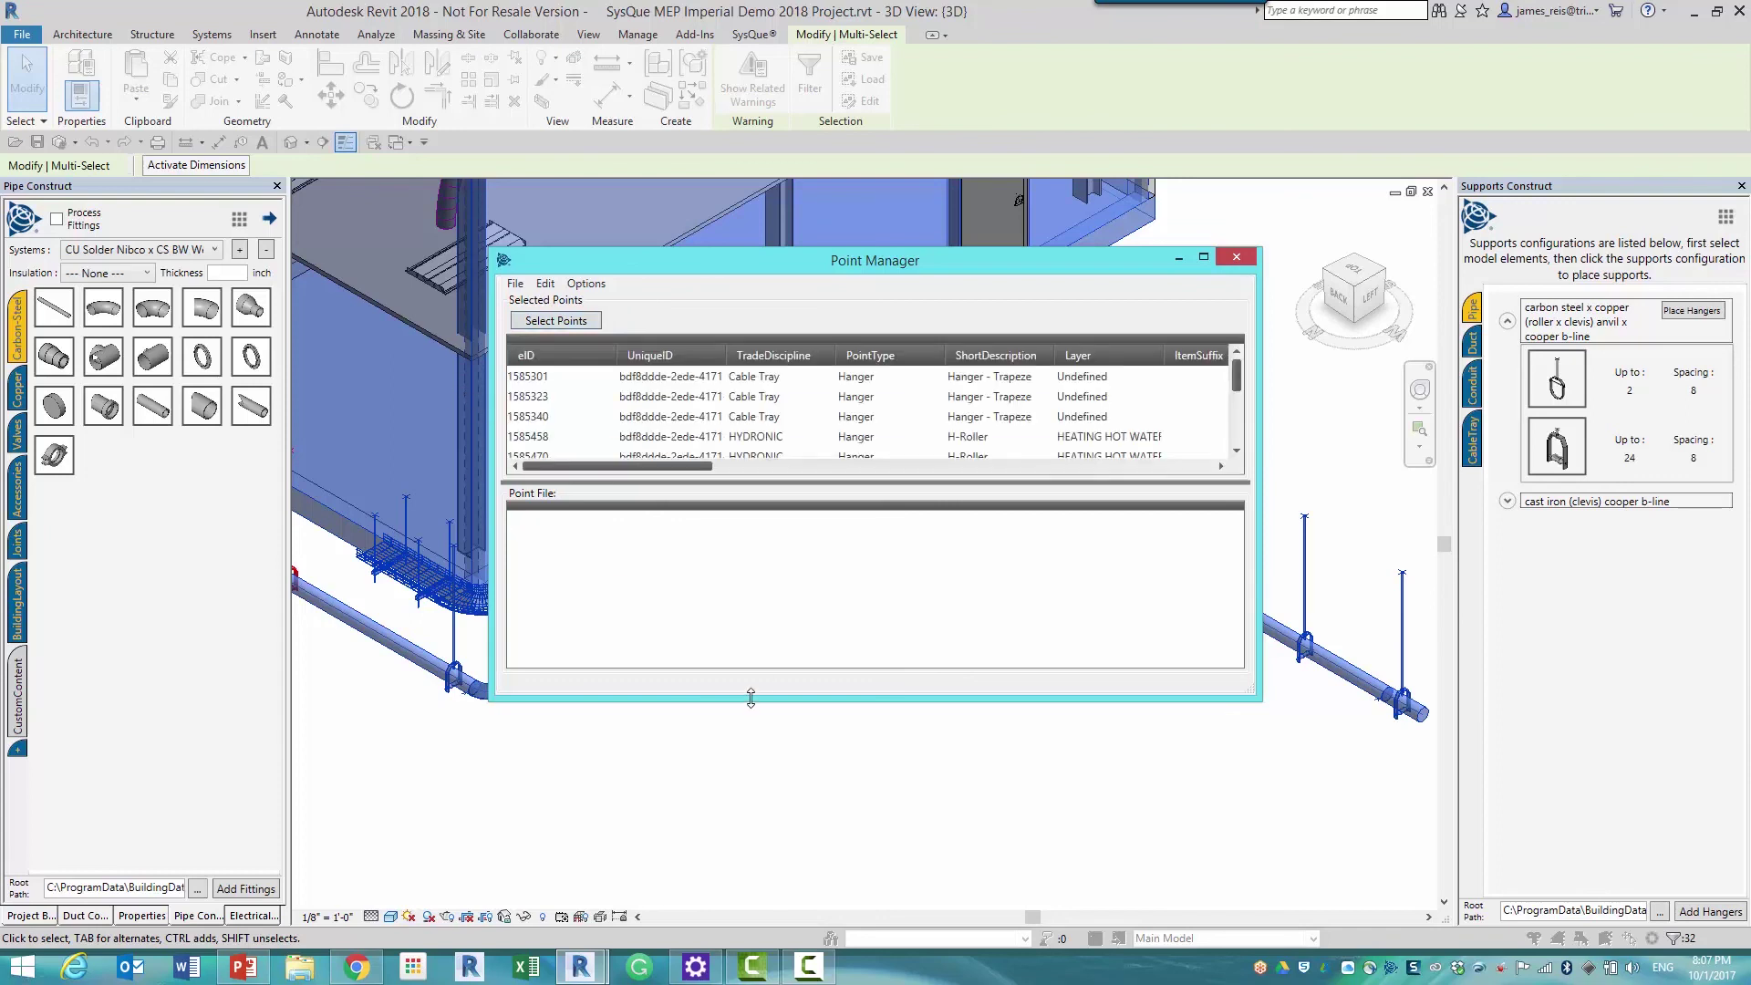
- Enlarge the Point Manager window and review the hydronic and cable tray trapeze hanger point rows
drag(751, 698, 803, 850)
click(867, 435)
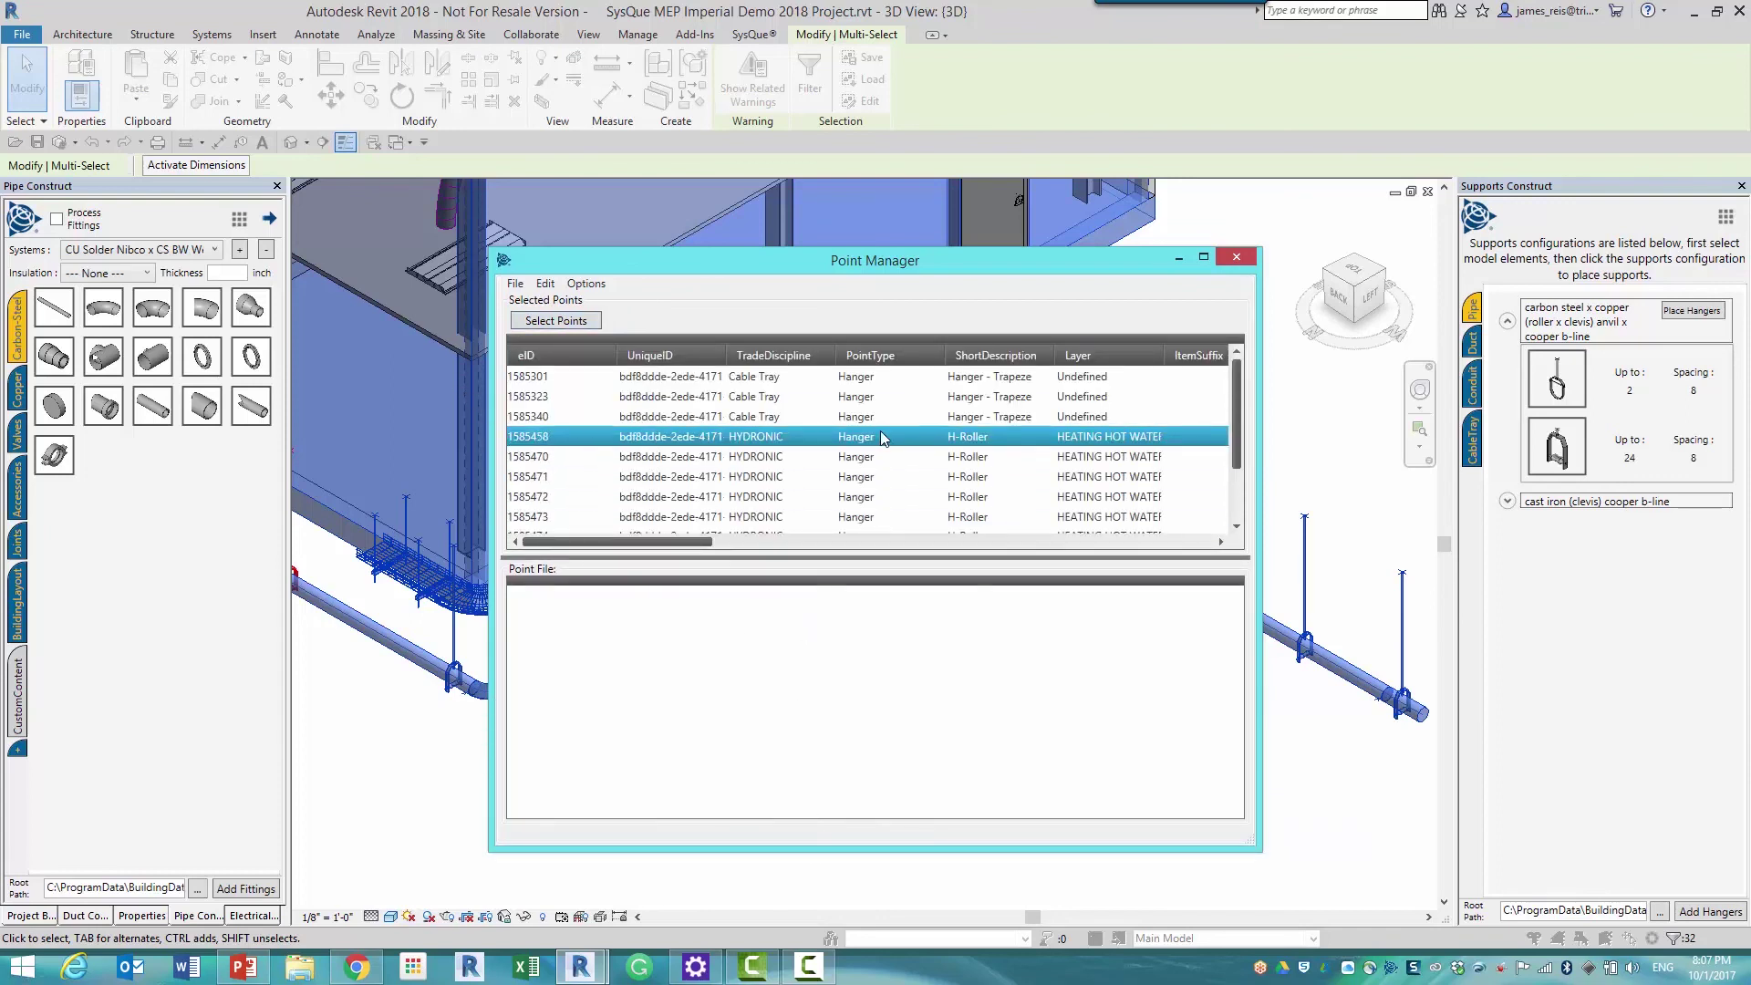
click(642, 542)
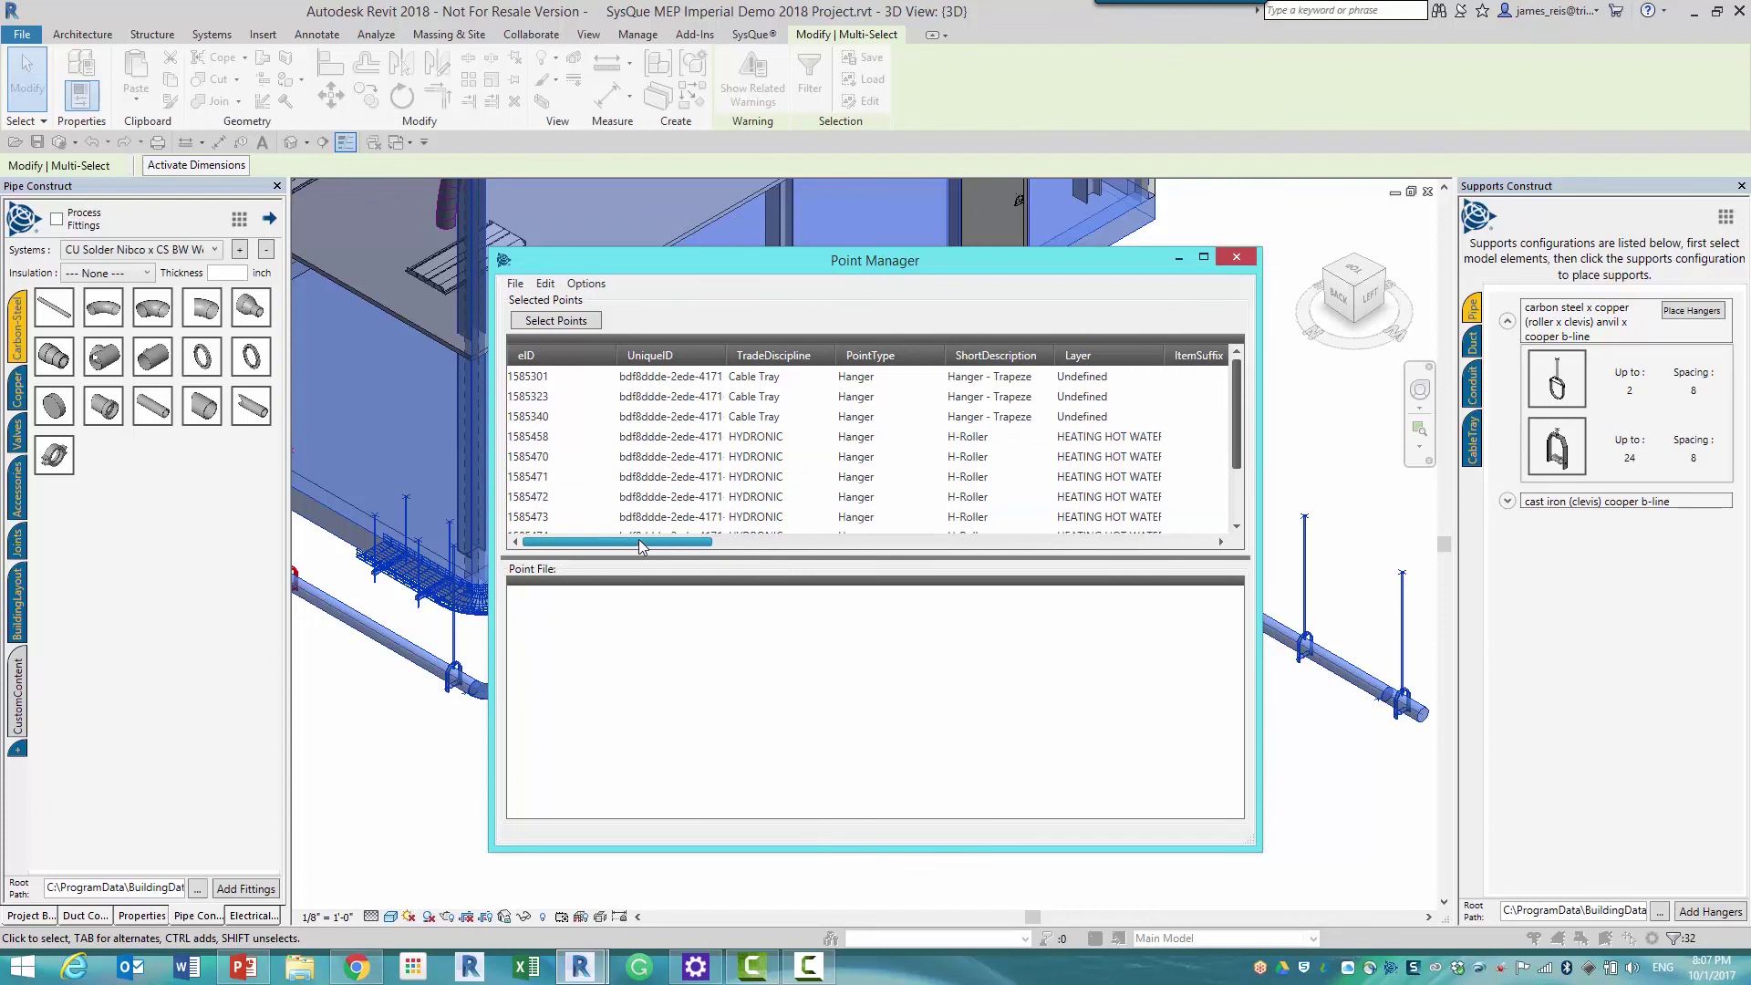
drag(642, 542, 688, 556)
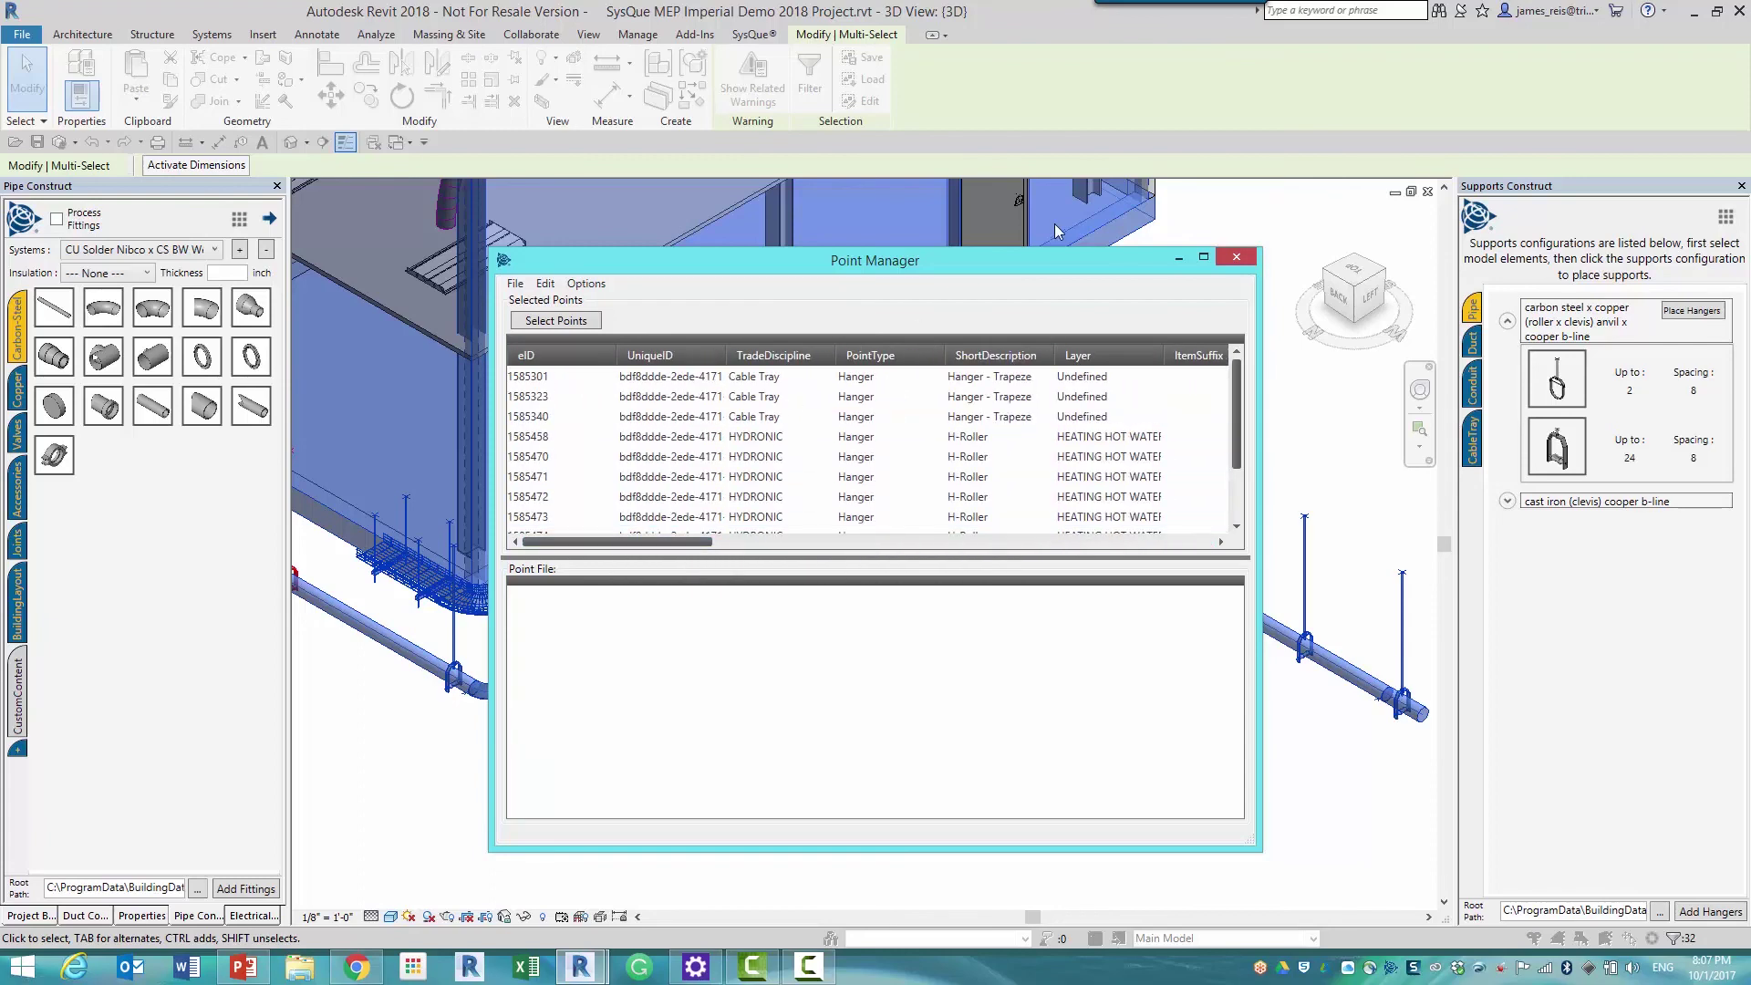